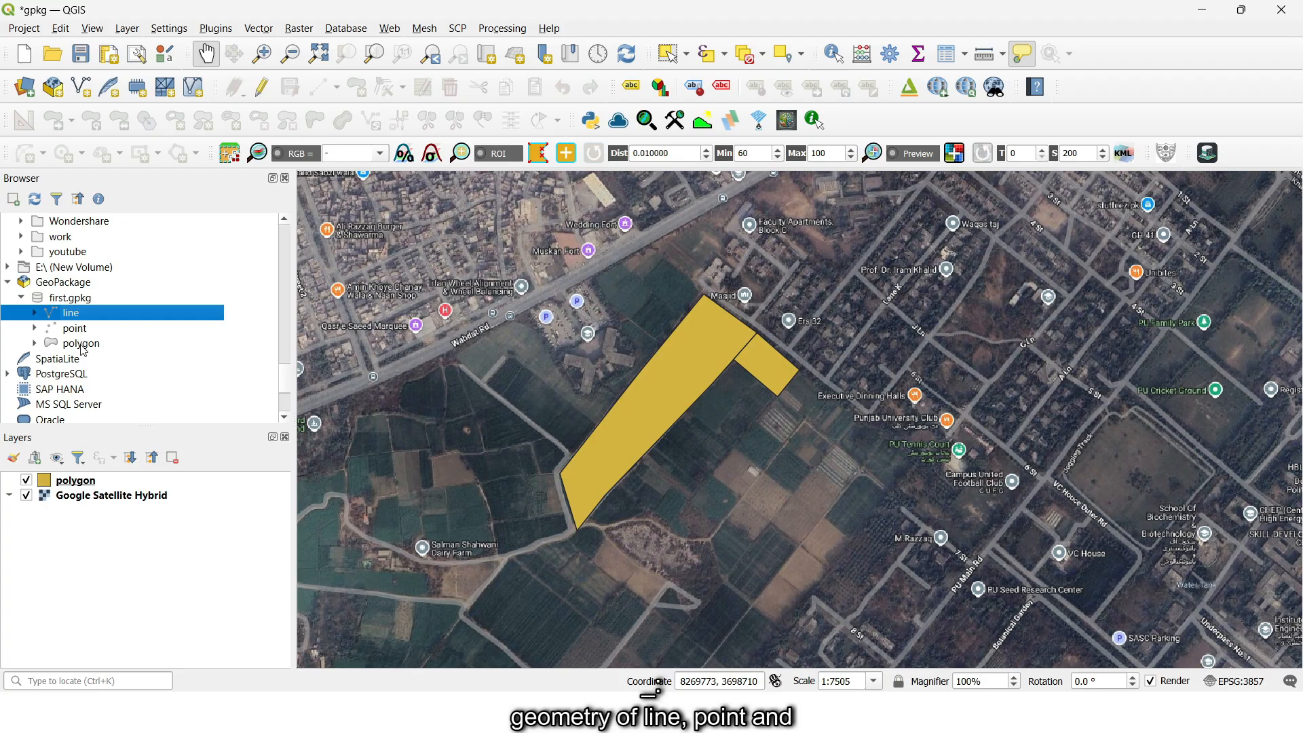
# - Examine the field types available for a new field in the polygon layer's attribute table, without adding any field
pyautogui.click(82, 302)
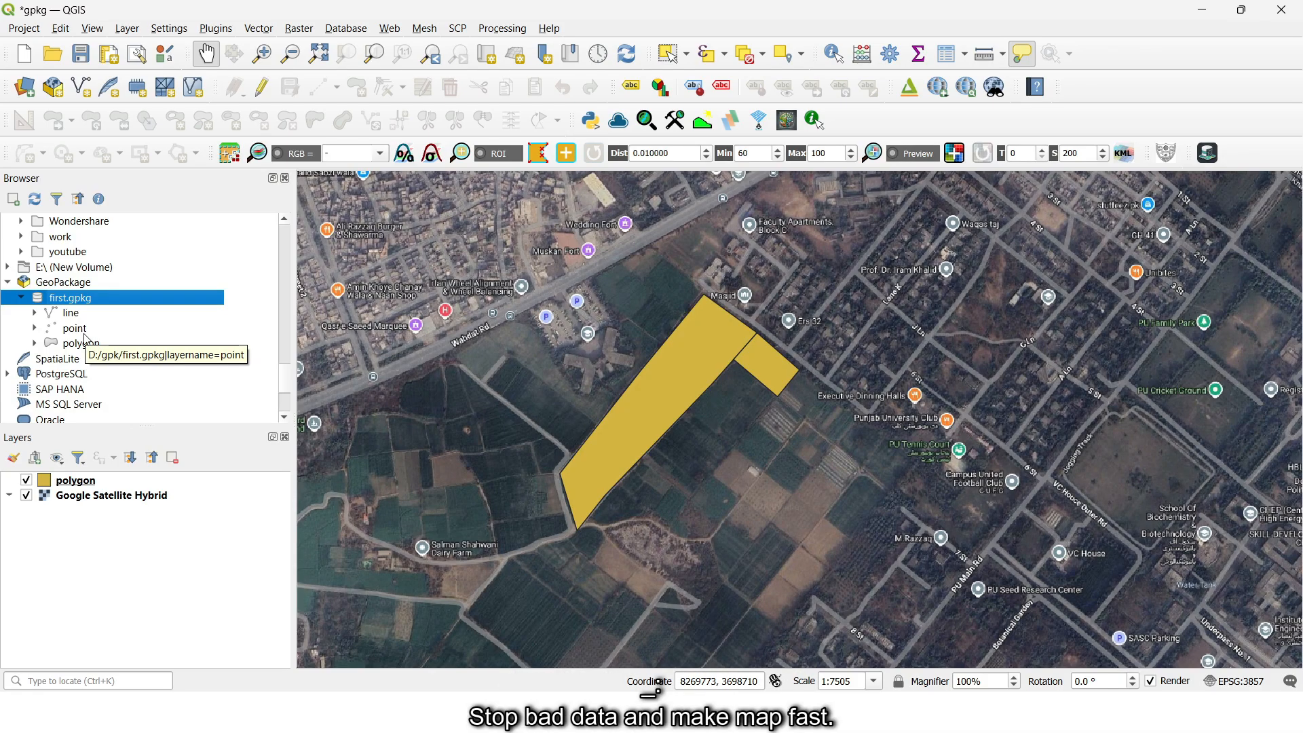
pyautogui.click(75, 480)
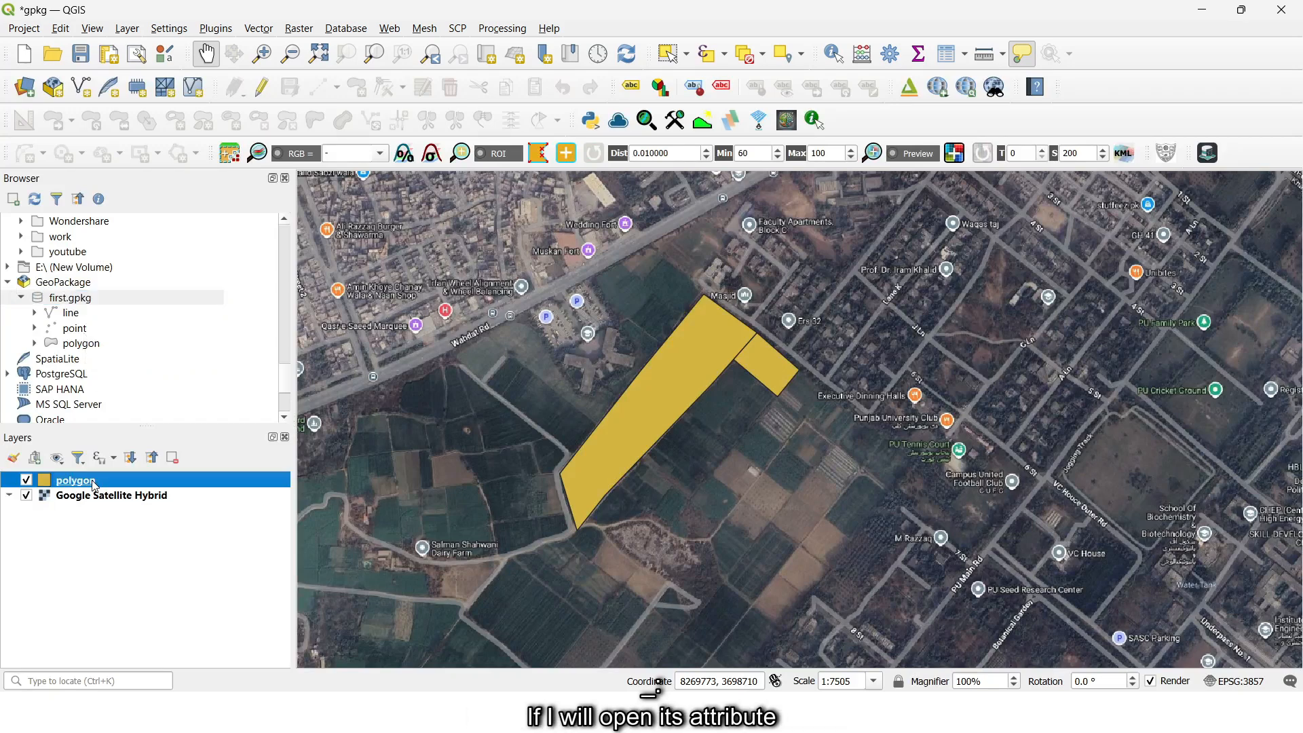
pyautogui.rightClick(91, 480)
pyautogui.click(149, 278)
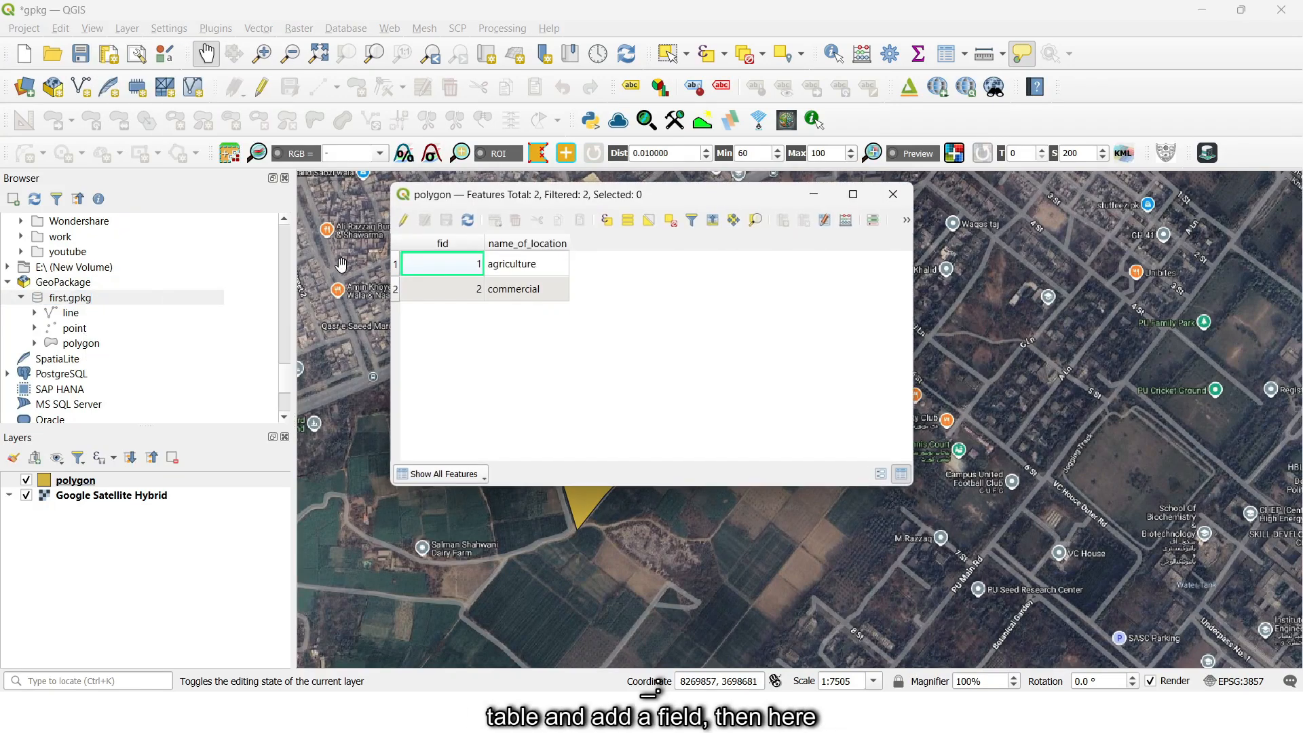
pyautogui.click(404, 220)
pyautogui.click(782, 220)
pyautogui.click(708, 277)
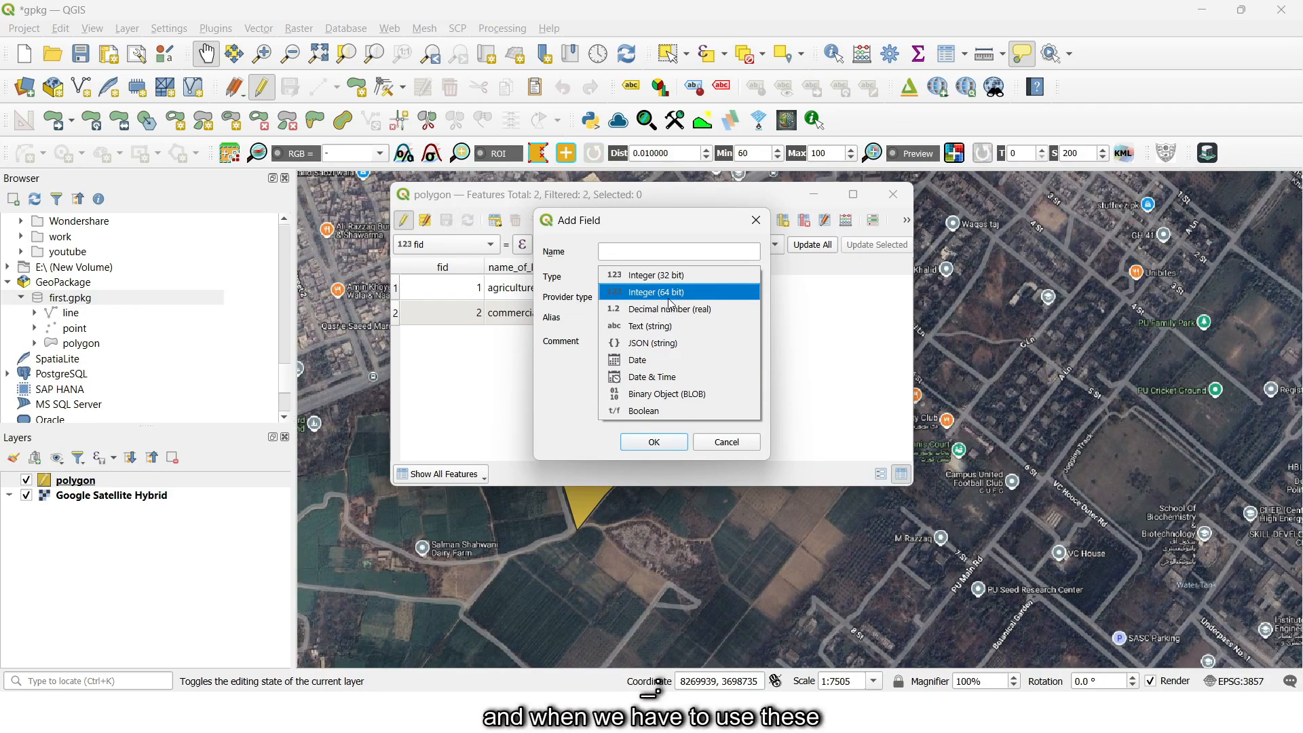
pyautogui.click(653, 441)
pyautogui.click(654, 442)
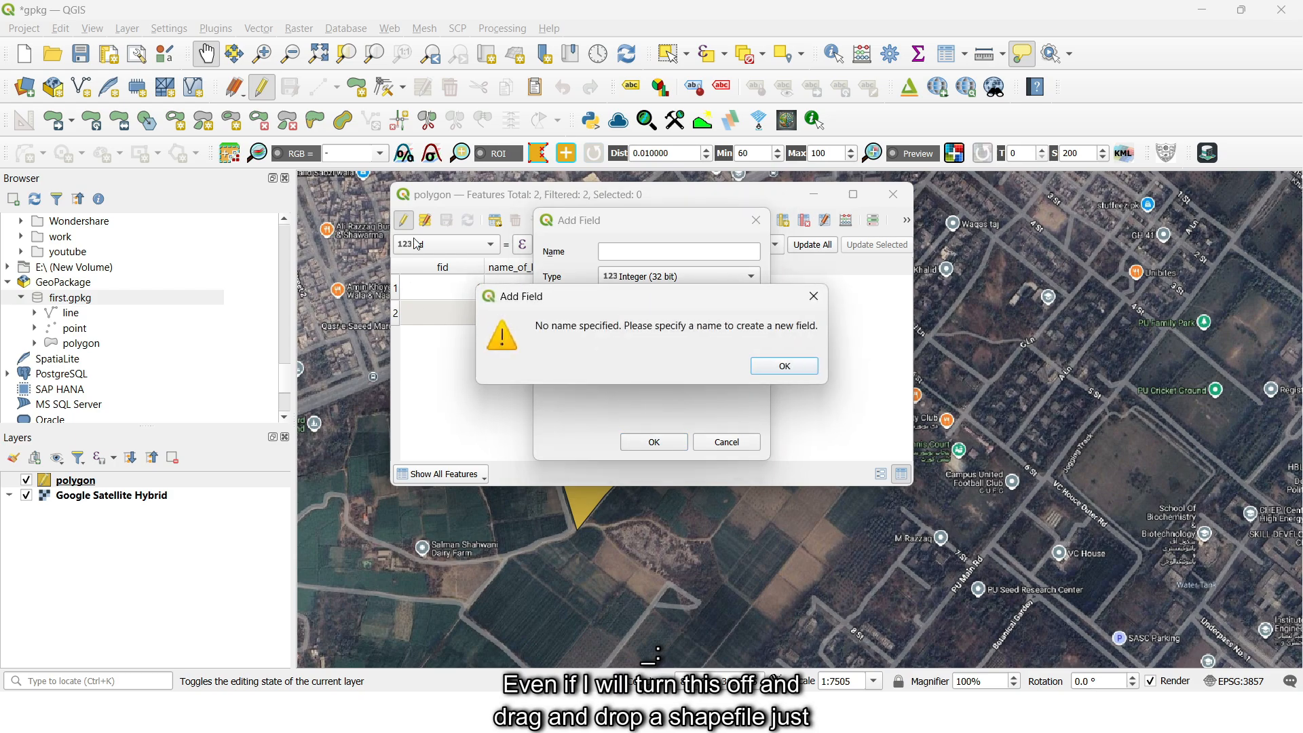
pyautogui.click(784, 366)
pyautogui.click(755, 220)
pyautogui.click(404, 220)
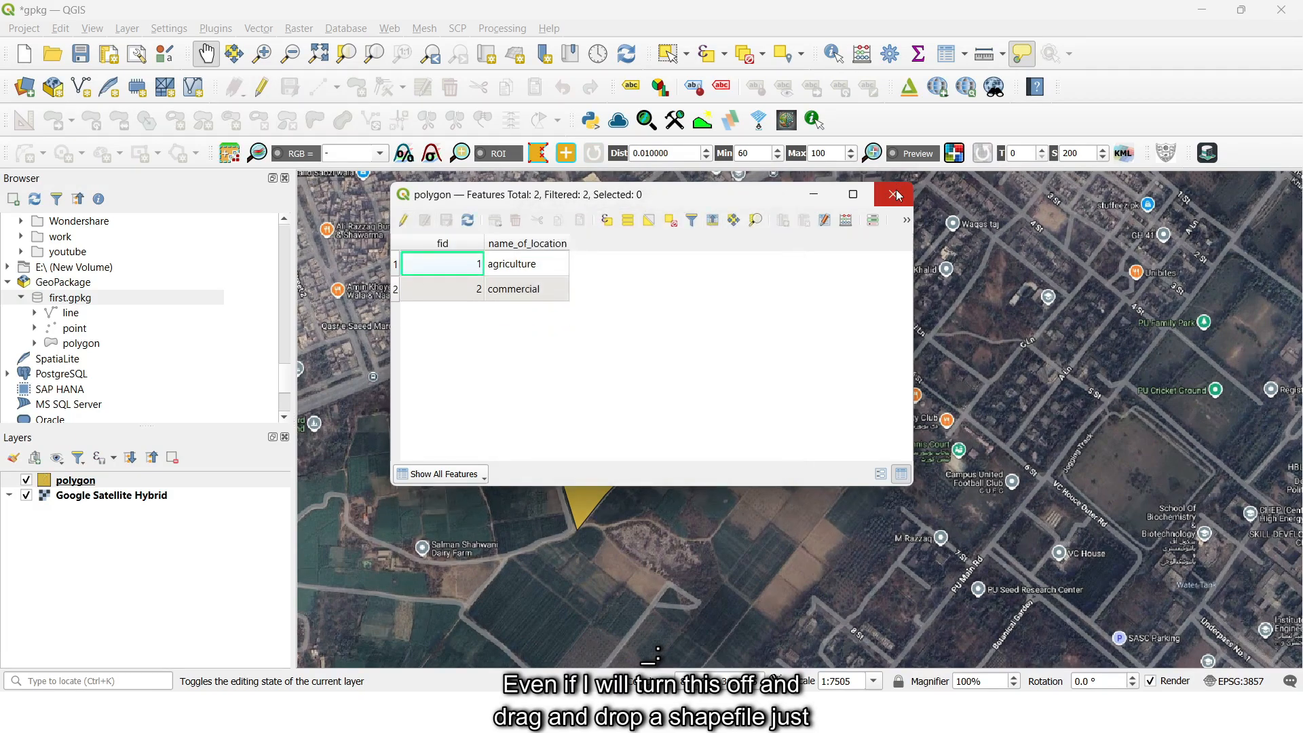
pyautogui.click(893, 195)
# - Add the PAK_adm3.shp shapefile to the map and open its attribute table
pyautogui.scroll(4, 60, 336)
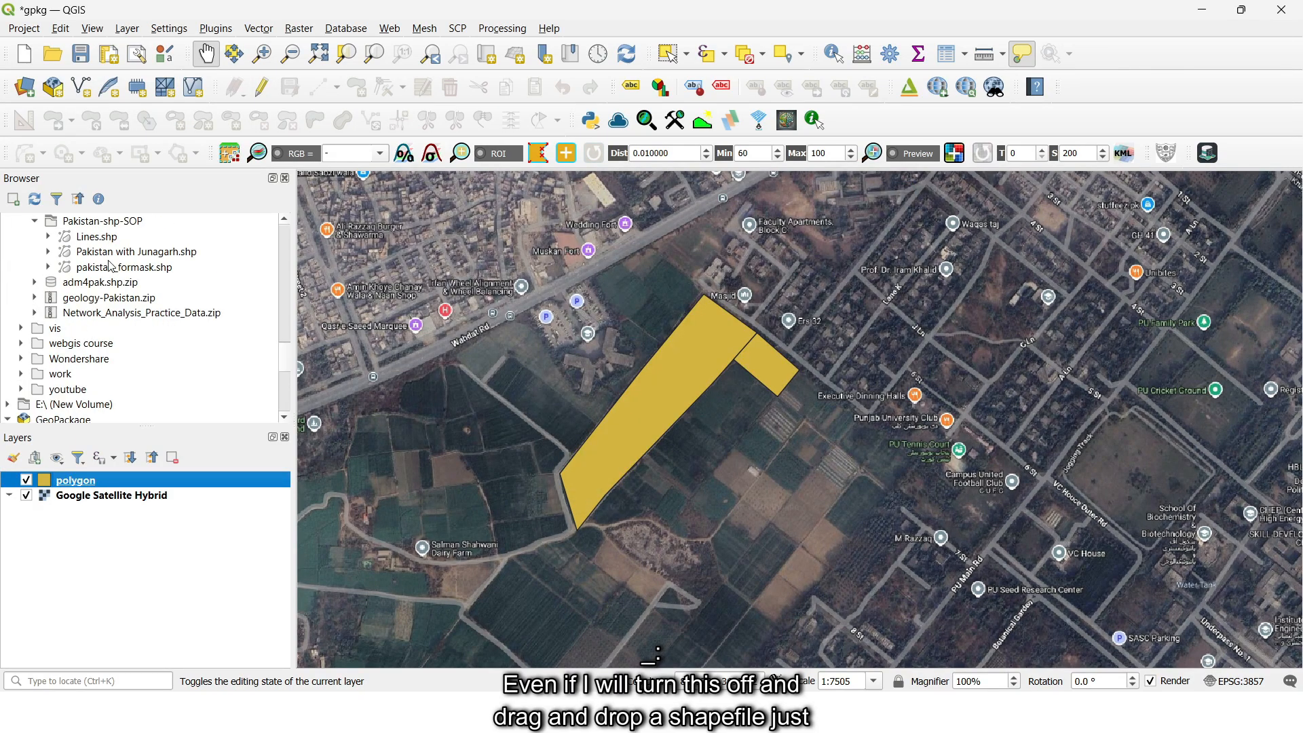
pyautogui.moveTo(112, 257); pyautogui.dragTo(610, 388)
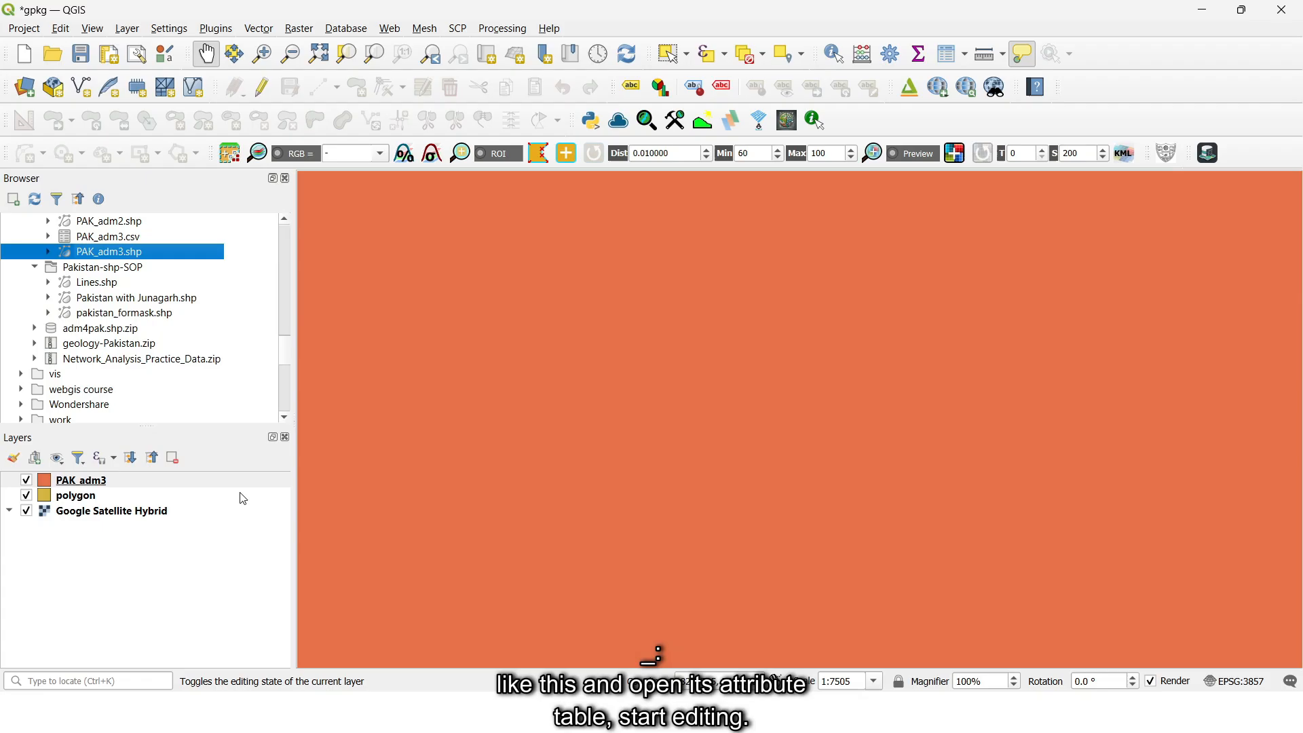
pyautogui.rightClick(109, 479)
pyautogui.click(209, 273)
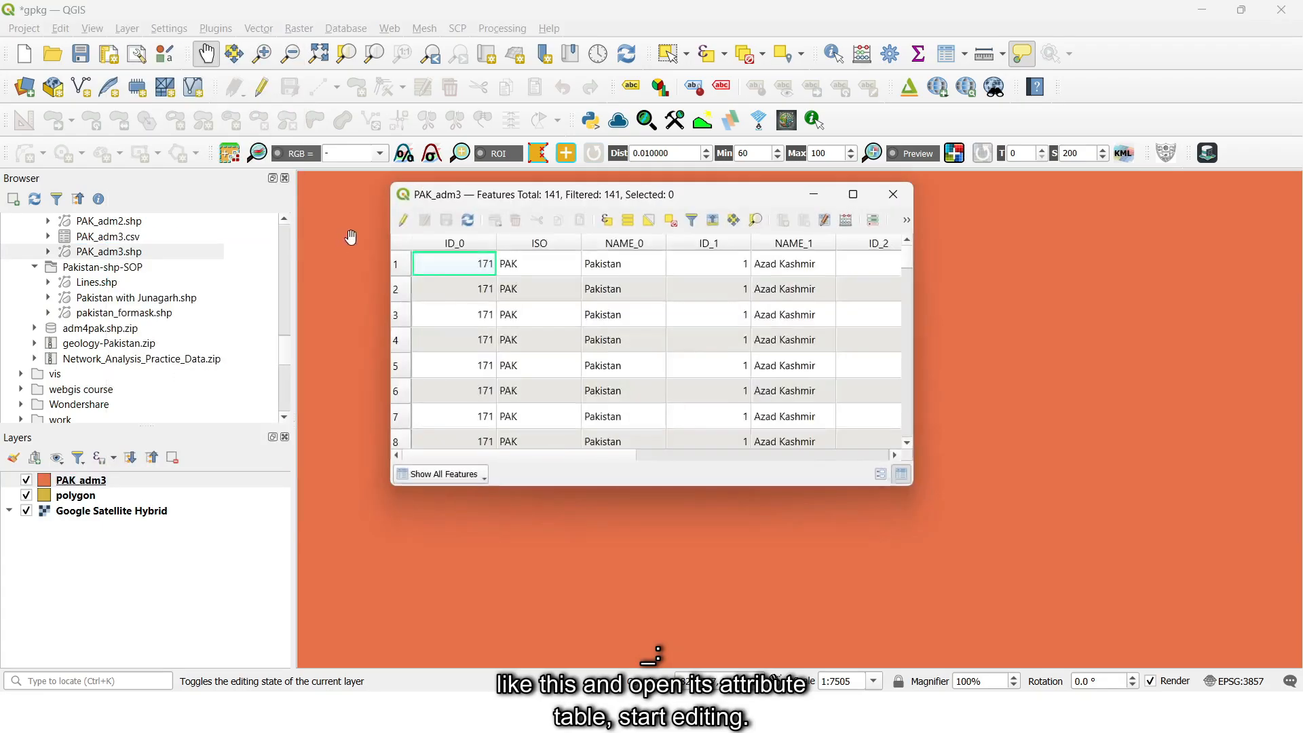
# - Examine the field types available for a new field in the PAK_adm3 shapefile, without adding any field
pyautogui.click(404, 220)
pyautogui.click(801, 222)
pyautogui.click(721, 276)
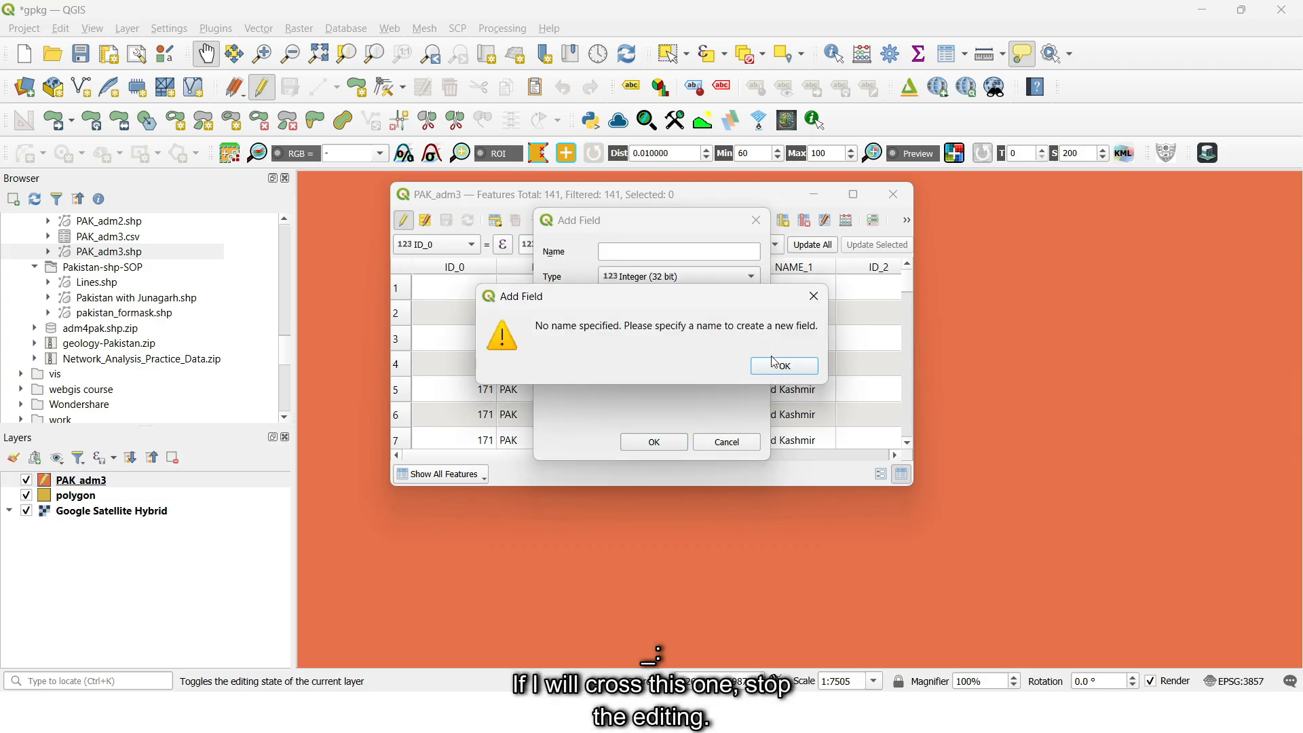
pyautogui.click(782, 365)
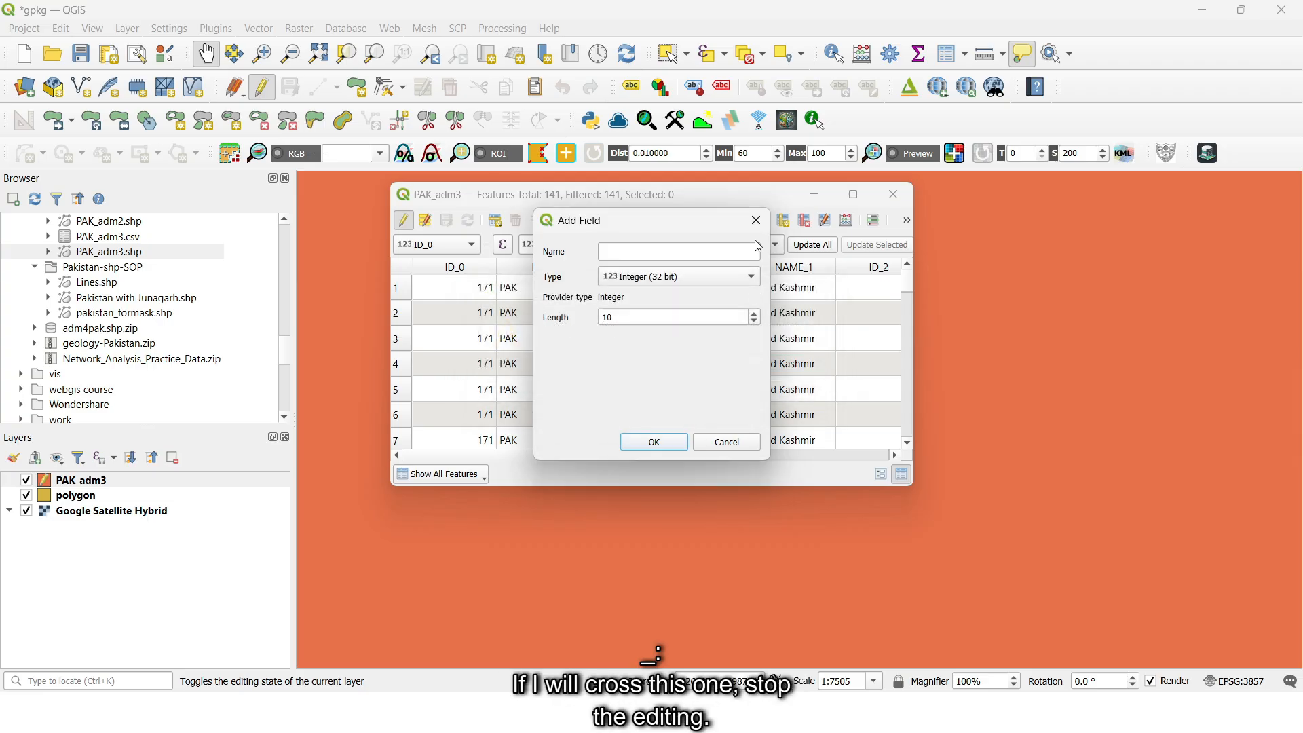
pyautogui.click(756, 221)
pyautogui.click(405, 221)
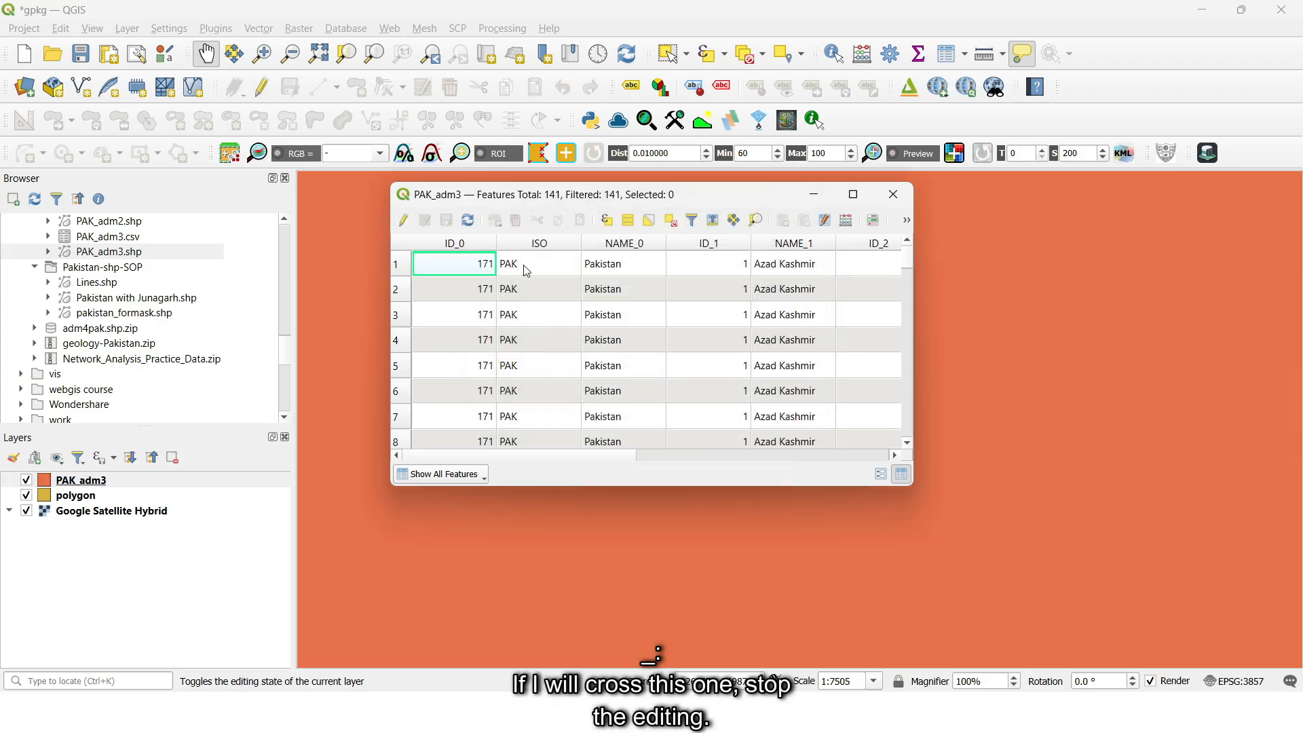
pyautogui.click(894, 194)
# - Import the PAK_adm3 layer into the first.gpkg GeoPackage
pyautogui.scroll(-8, 112, 407)
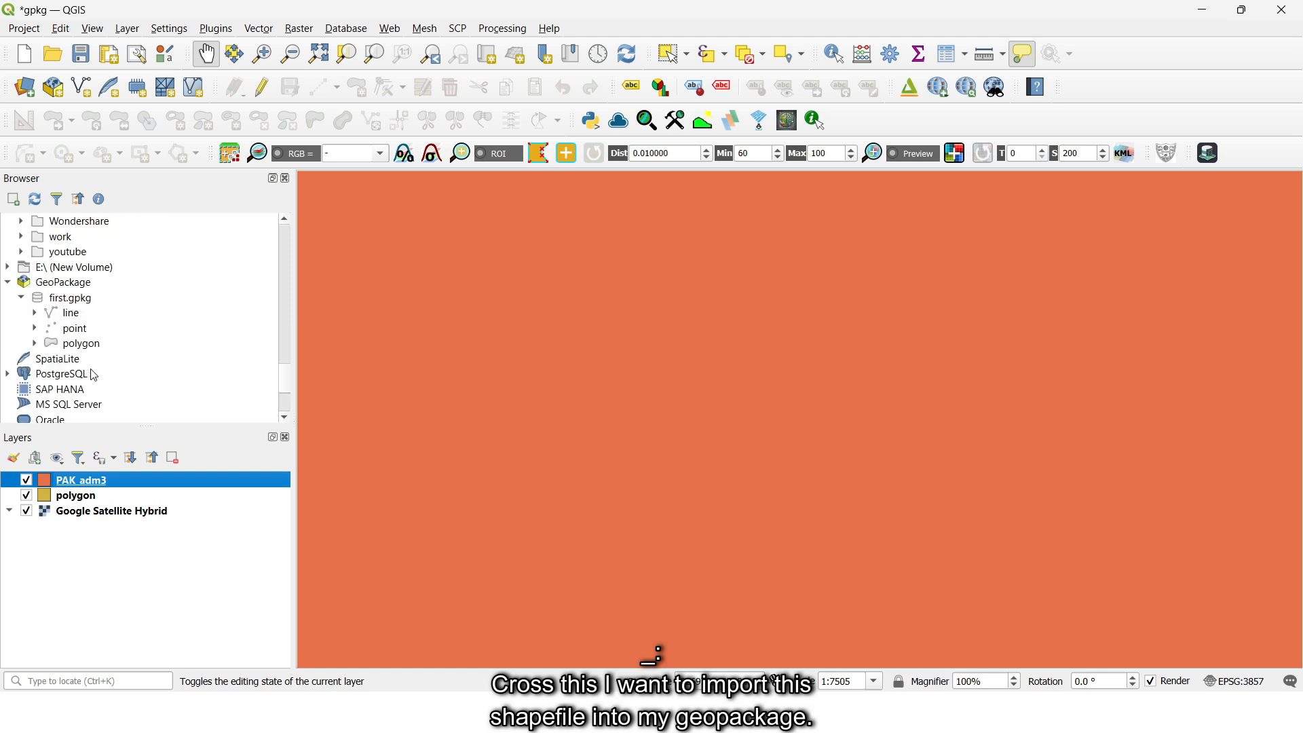
pyautogui.scroll(1, 112, 408)
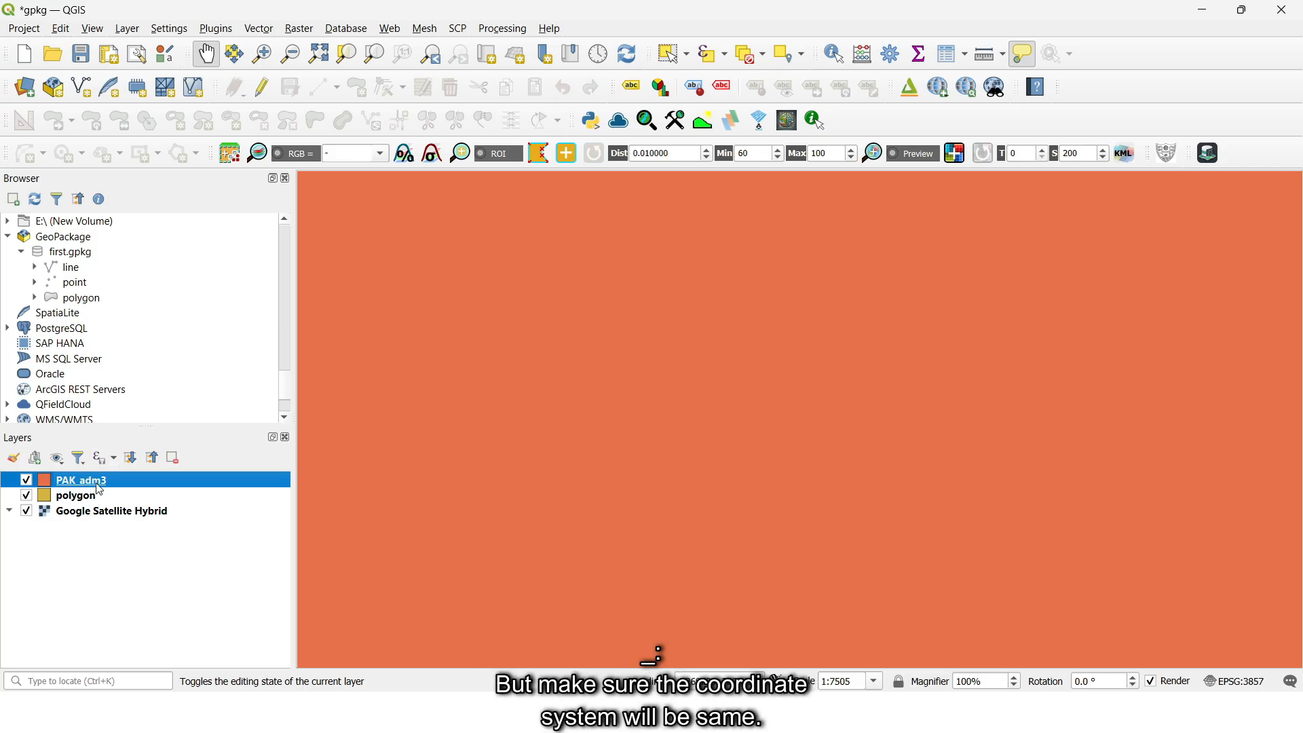
pyautogui.moveTo(99, 489); pyautogui.dragTo(99, 285)
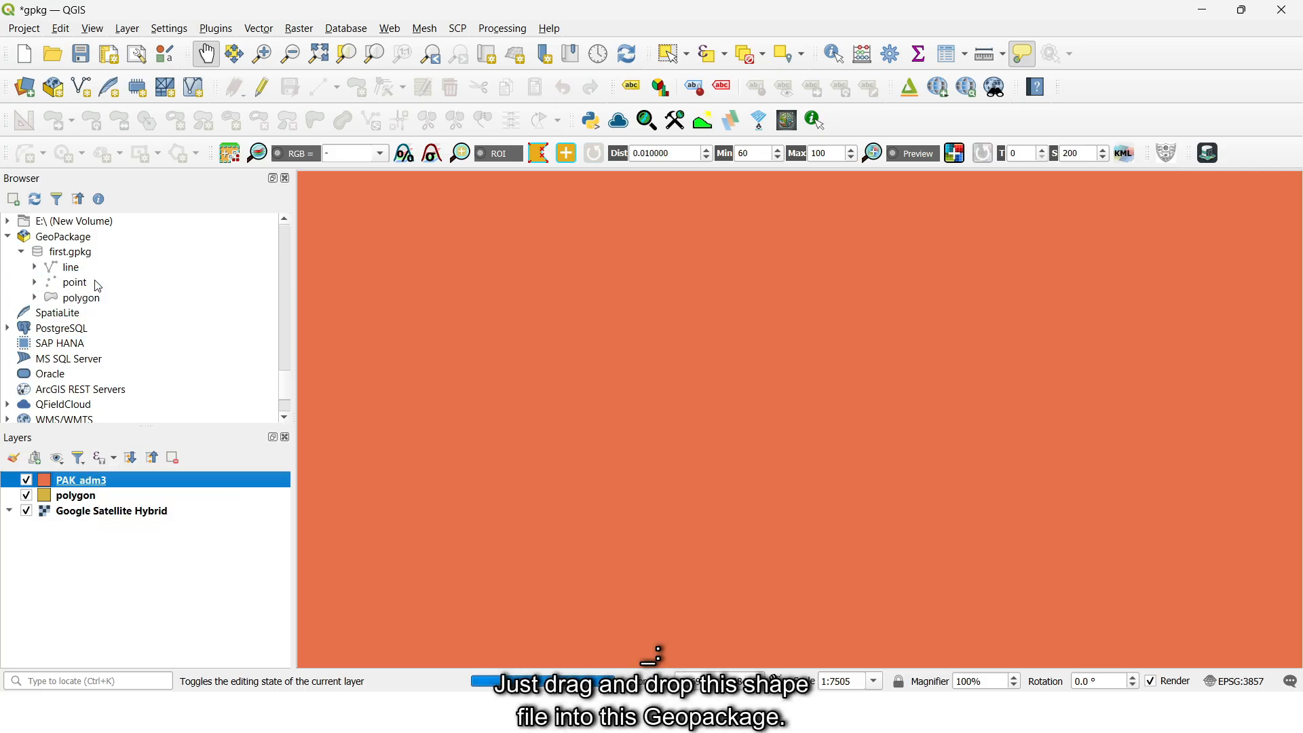
# - Remove the PAK_adm3 shapefile layer from the project and add the PAK_adm3 table from first.gpkg to the map
pyautogui.click(173, 460)
pyautogui.click(630, 373)
pyautogui.moveTo(86, 282); pyautogui.dragTo(551, 370)
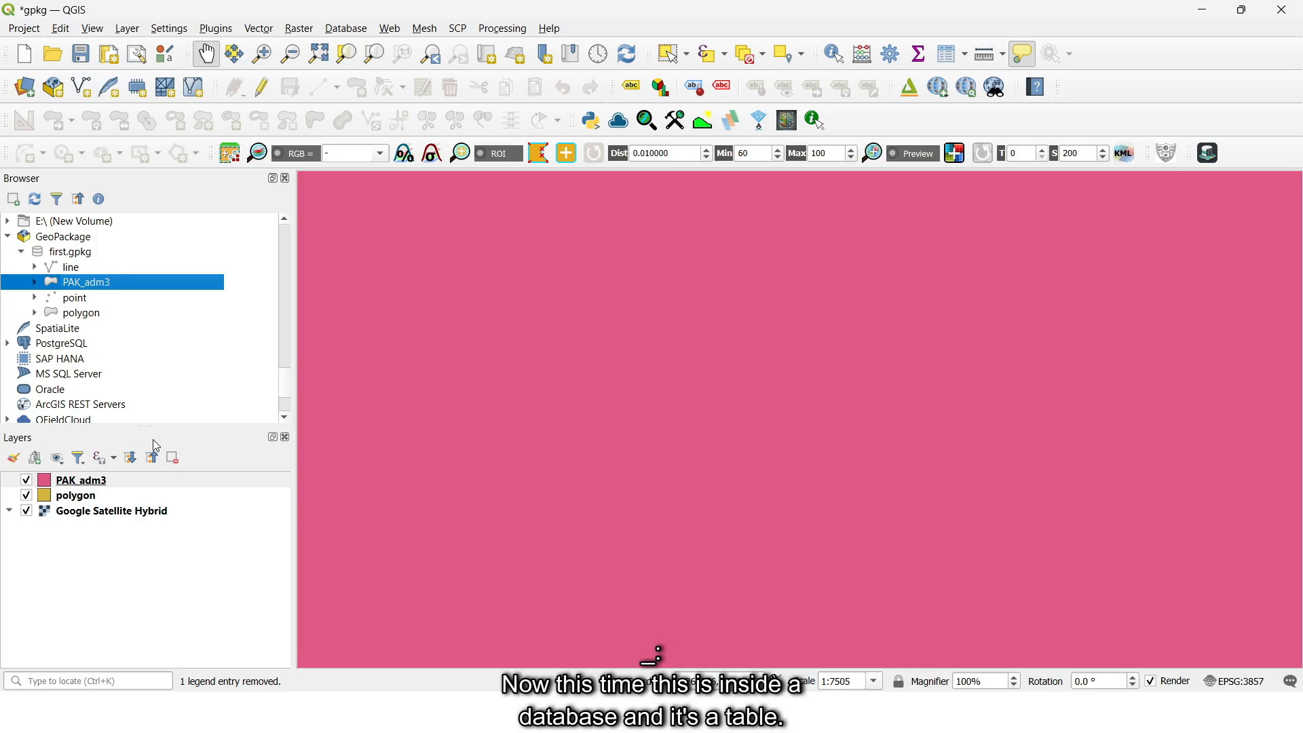
# - Examine the field types available for a new field in the GeoPackage version of the PAK_adm3 layer
pyautogui.rightClick(95, 480)
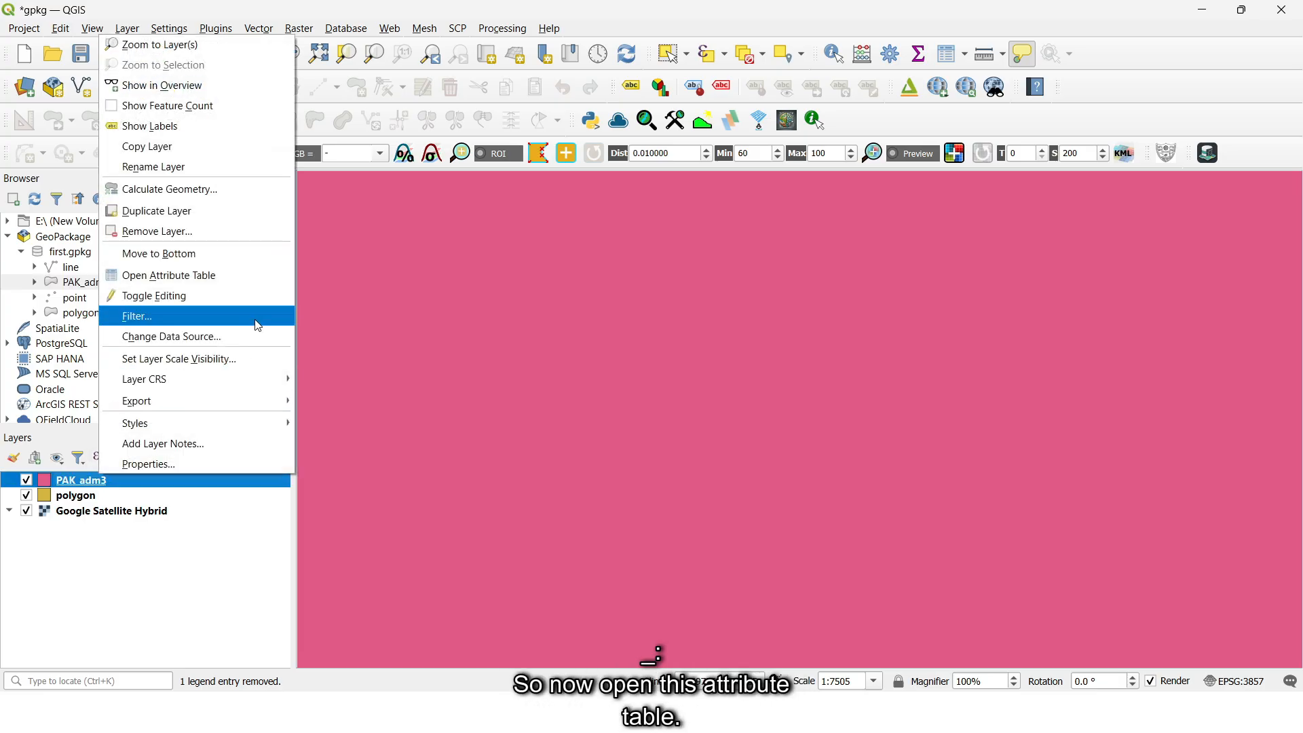
pyautogui.click(176, 275)
pyautogui.click(403, 219)
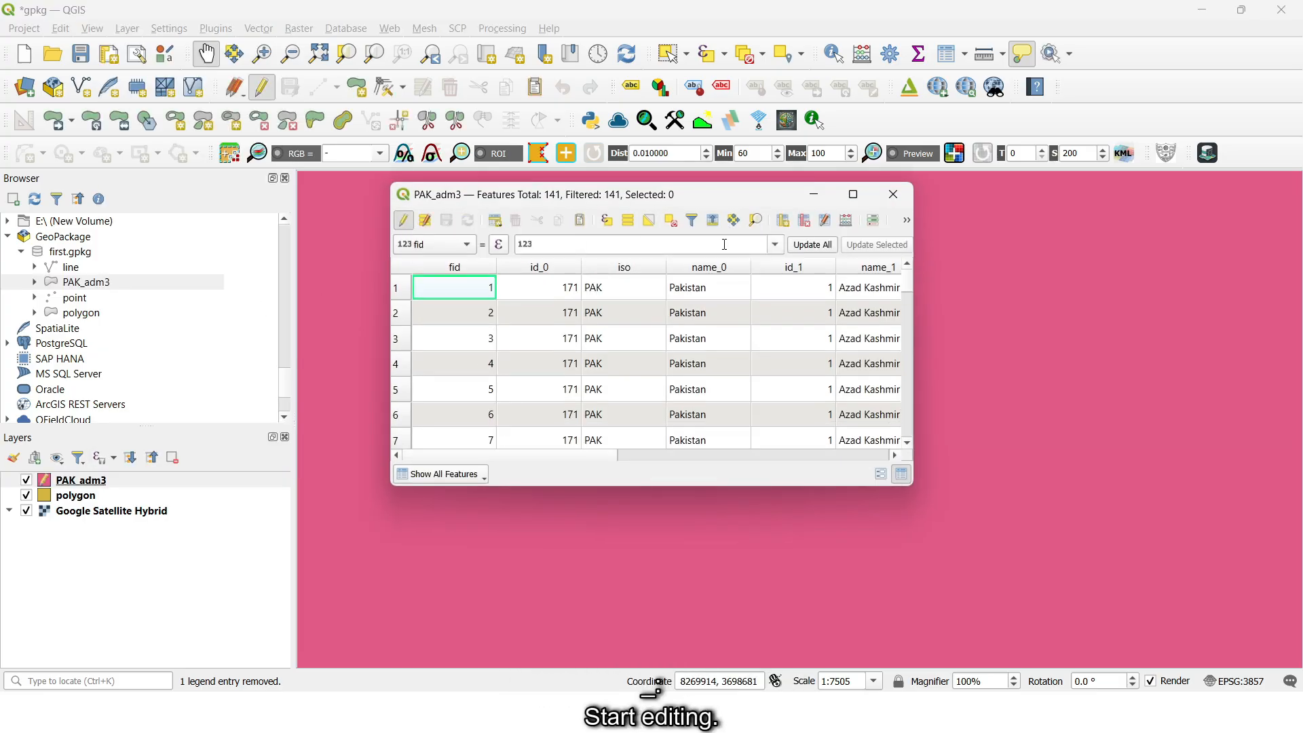
pyautogui.click(783, 220)
pyautogui.click(720, 277)
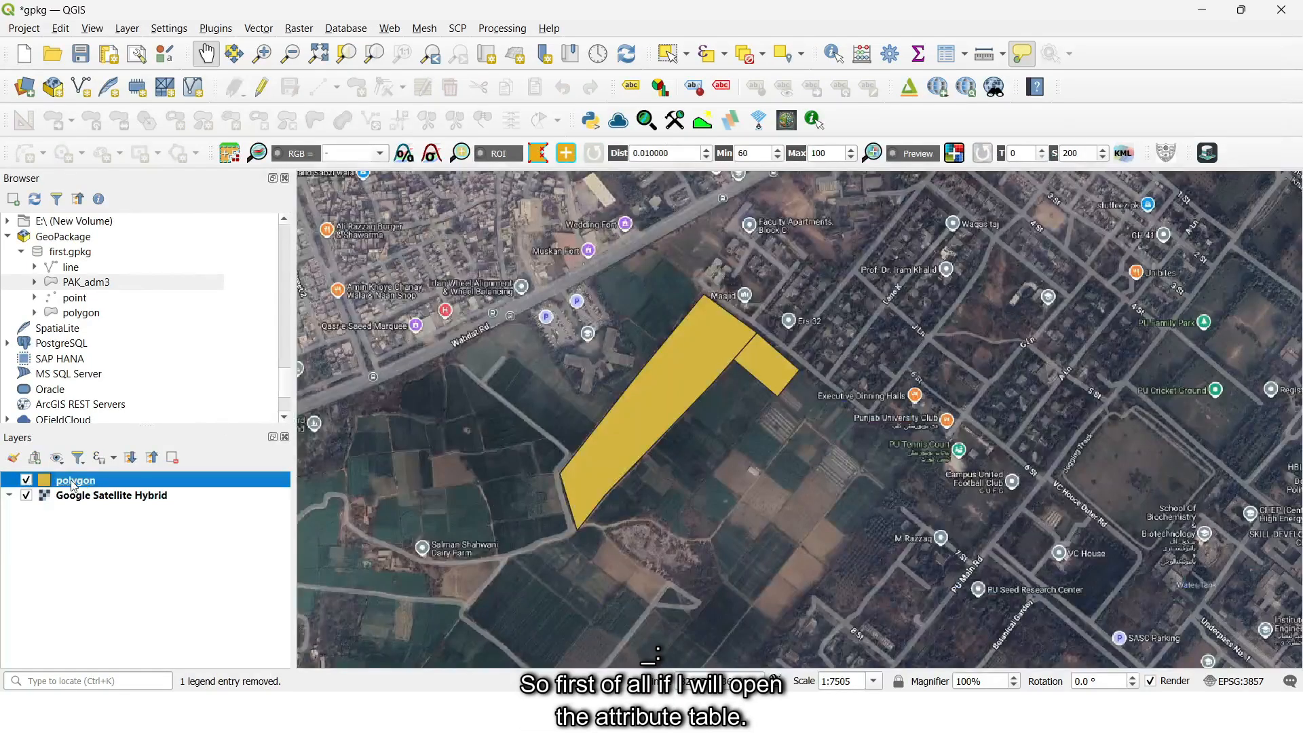
# - Add a Decimal number (real) field named area to the polygon layer's attribute table
pyautogui.rightClick(75, 481)
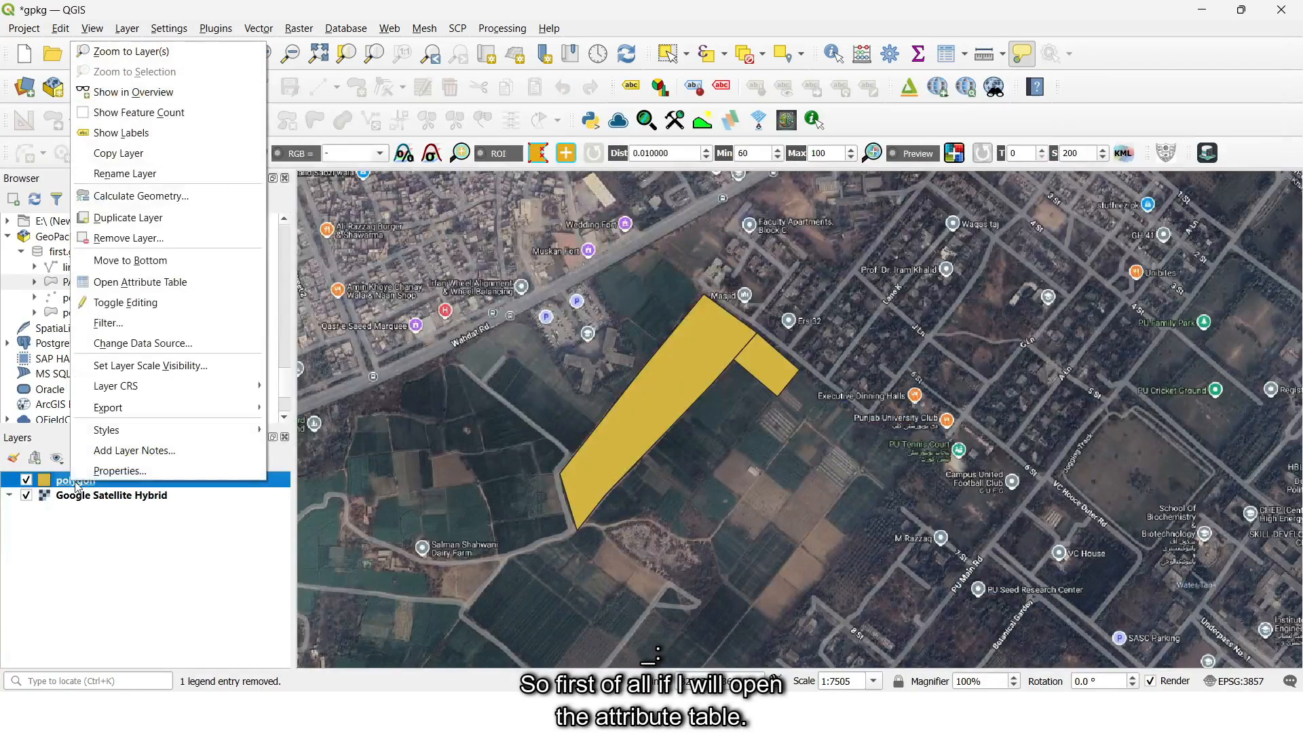
pyautogui.click(194, 288)
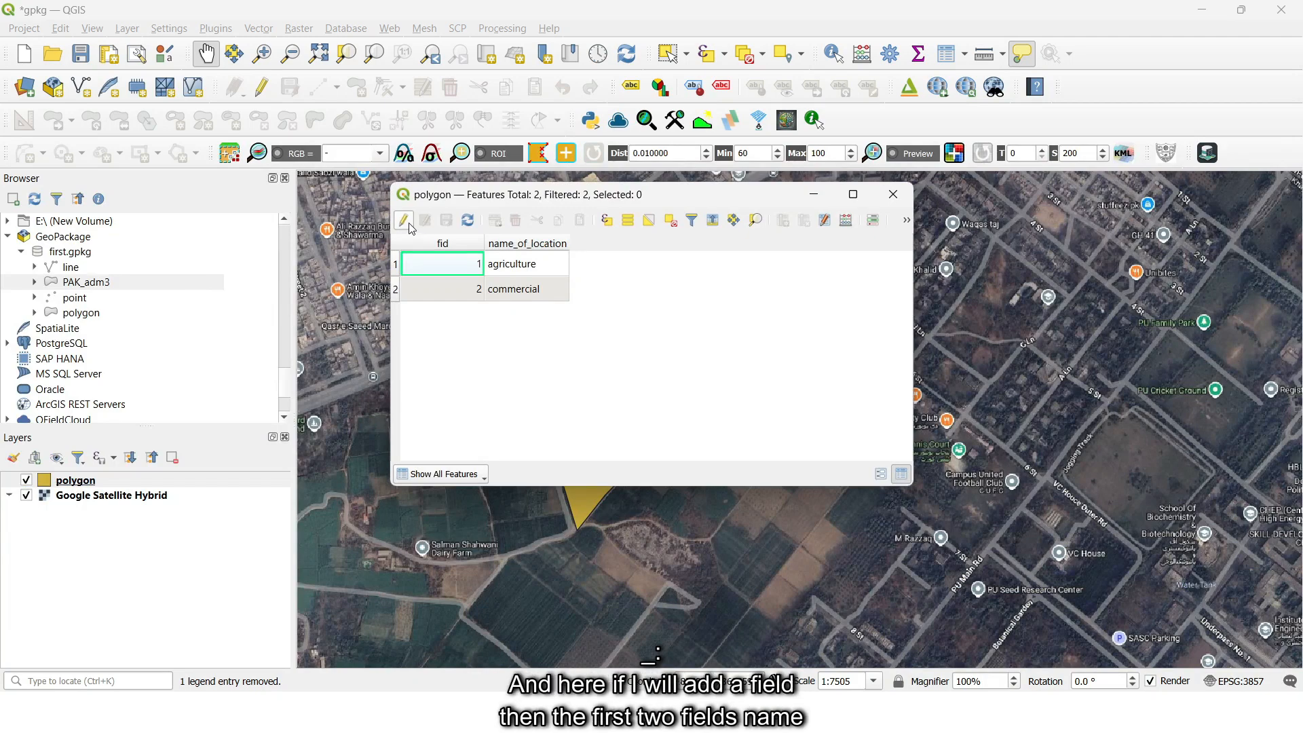
pyautogui.click(403, 220)
pyautogui.click(782, 220)
pyautogui.click(676, 276)
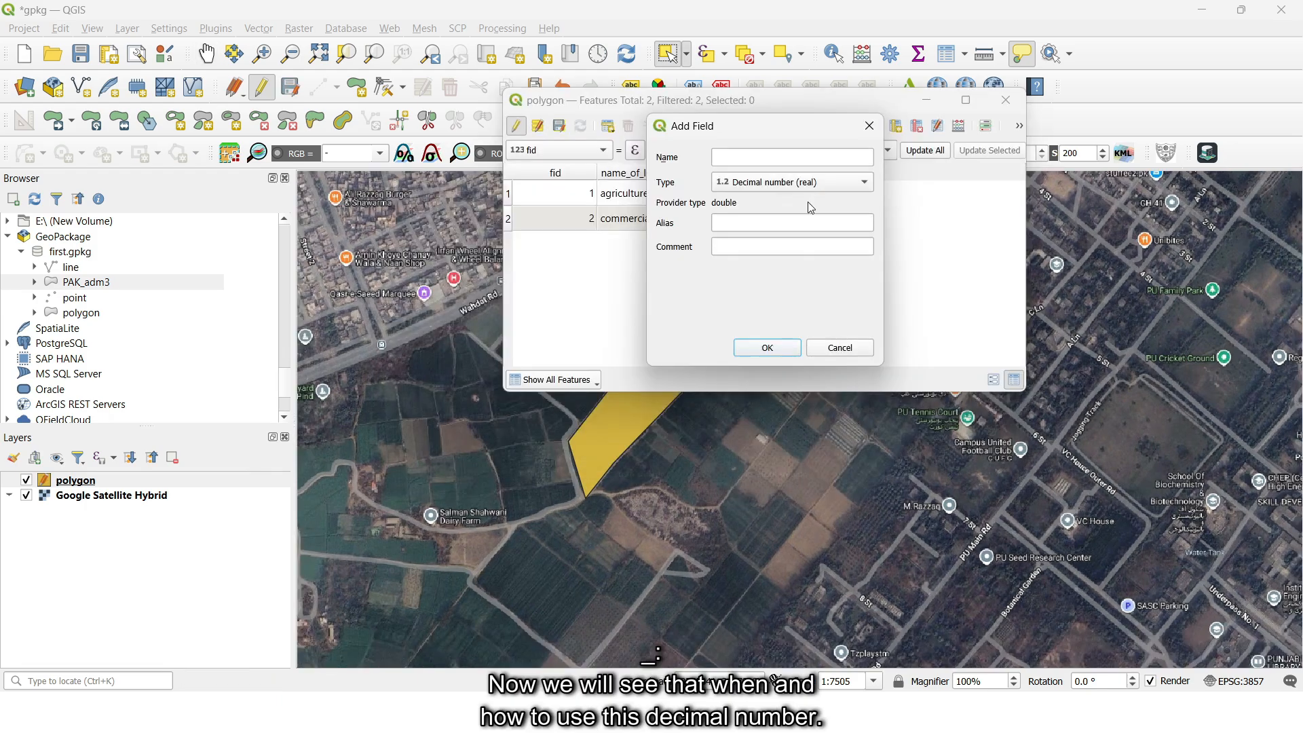
pyautogui.click(808, 182)
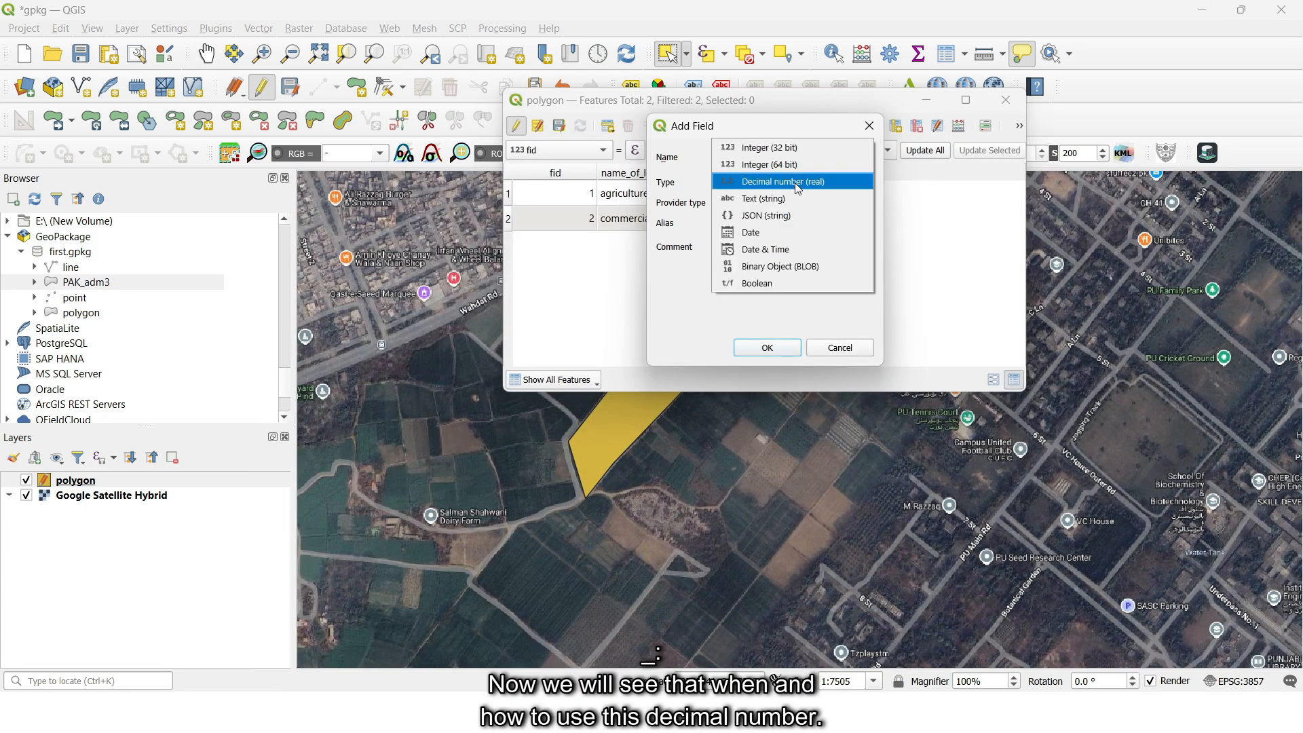
pyautogui.click(798, 184)
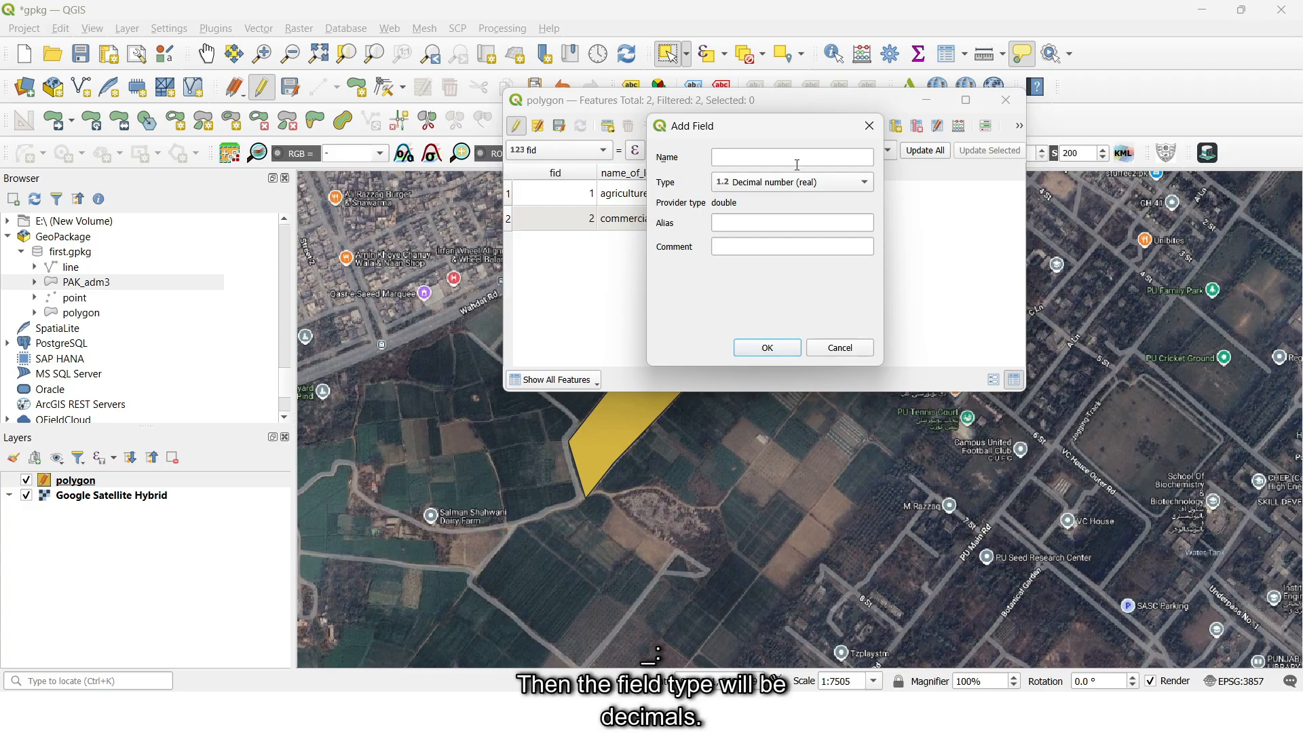
pyautogui.click(797, 165)
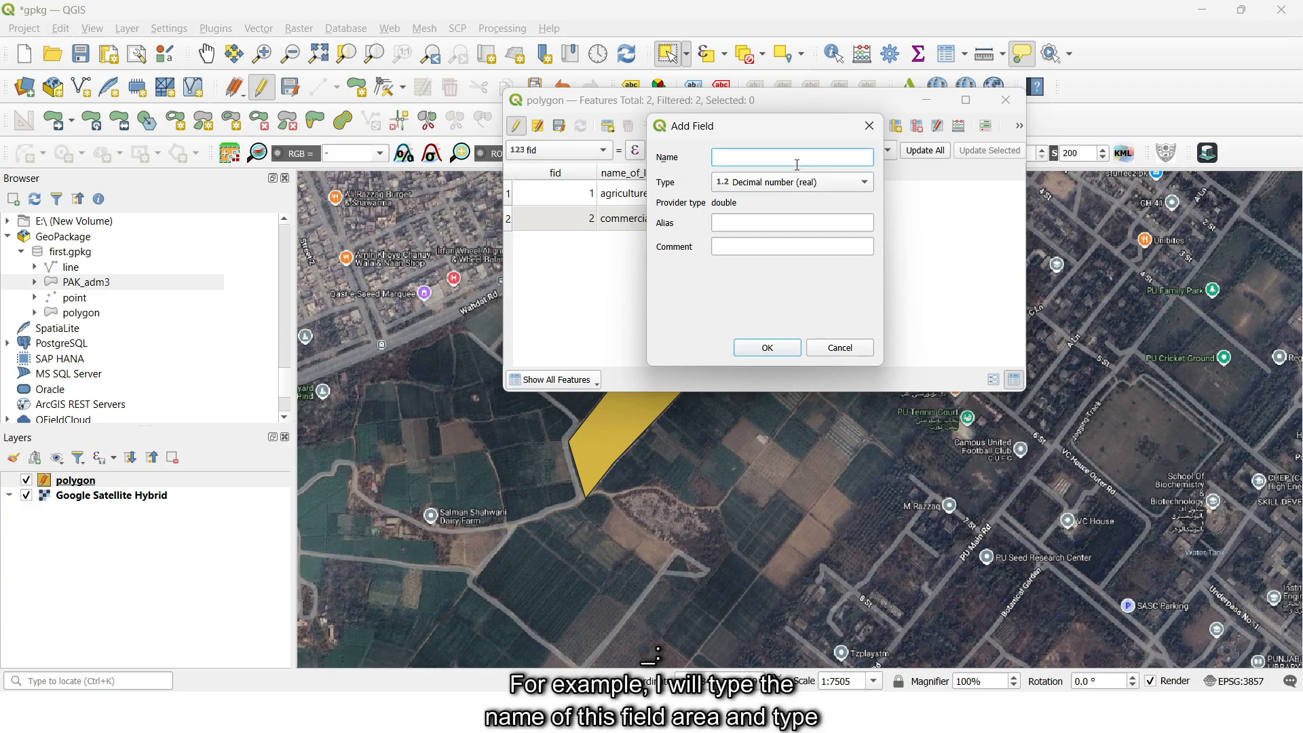
pyautogui.write('area')
pyautogui.click(780, 347)
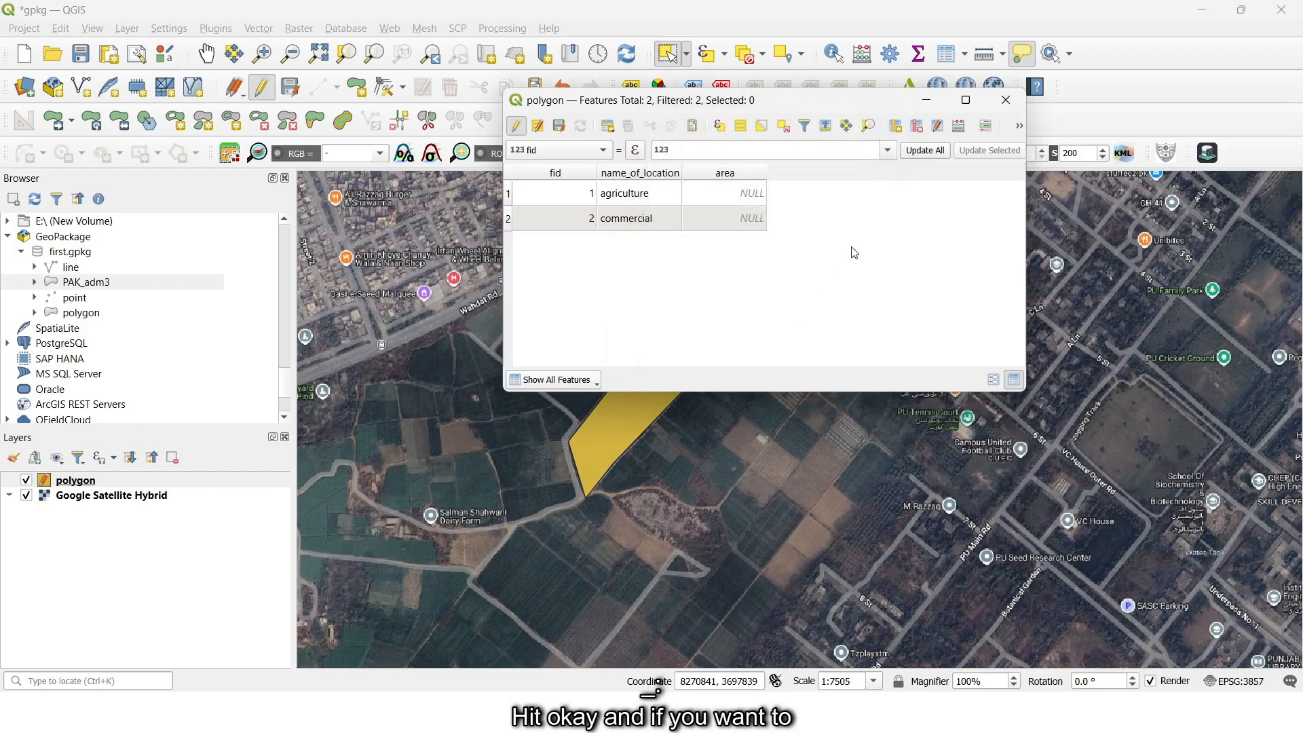
# - Update the existing area field of the polygon layer with the Field Calculator expression $area
pyautogui.click(959, 125)
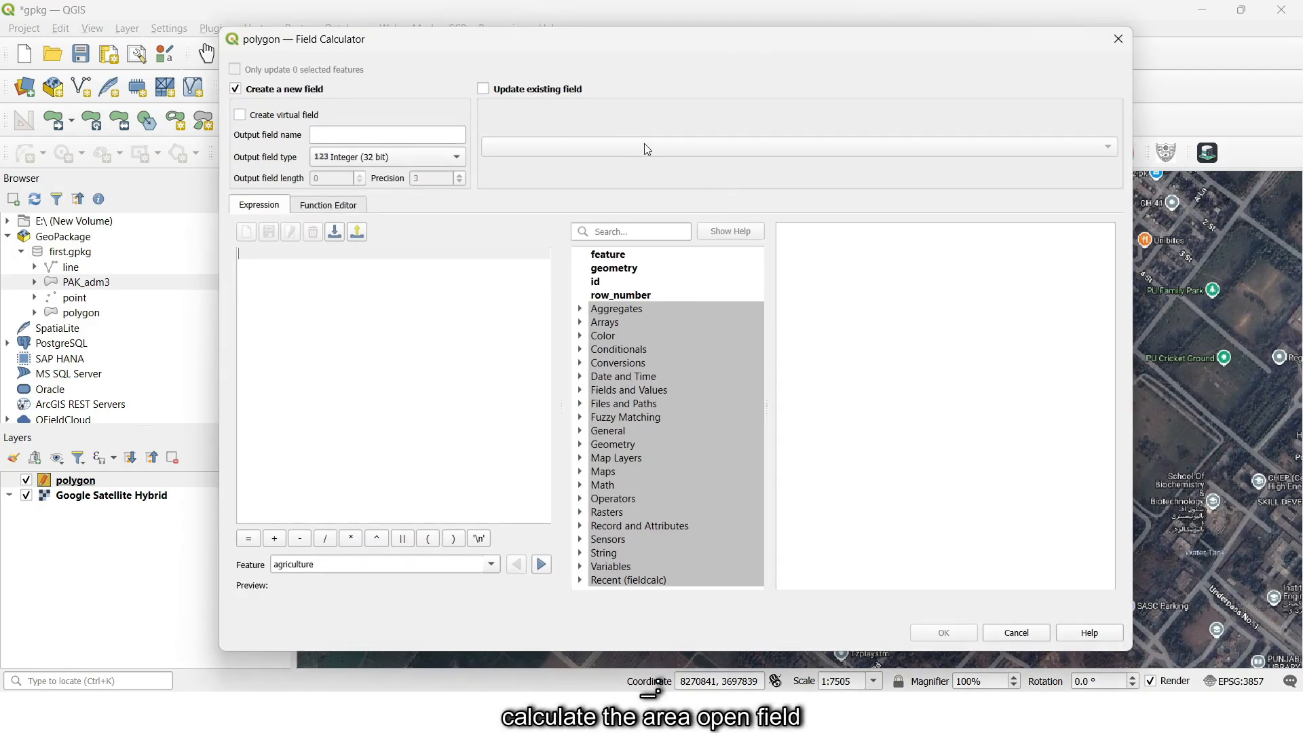
pyautogui.click(551, 91)
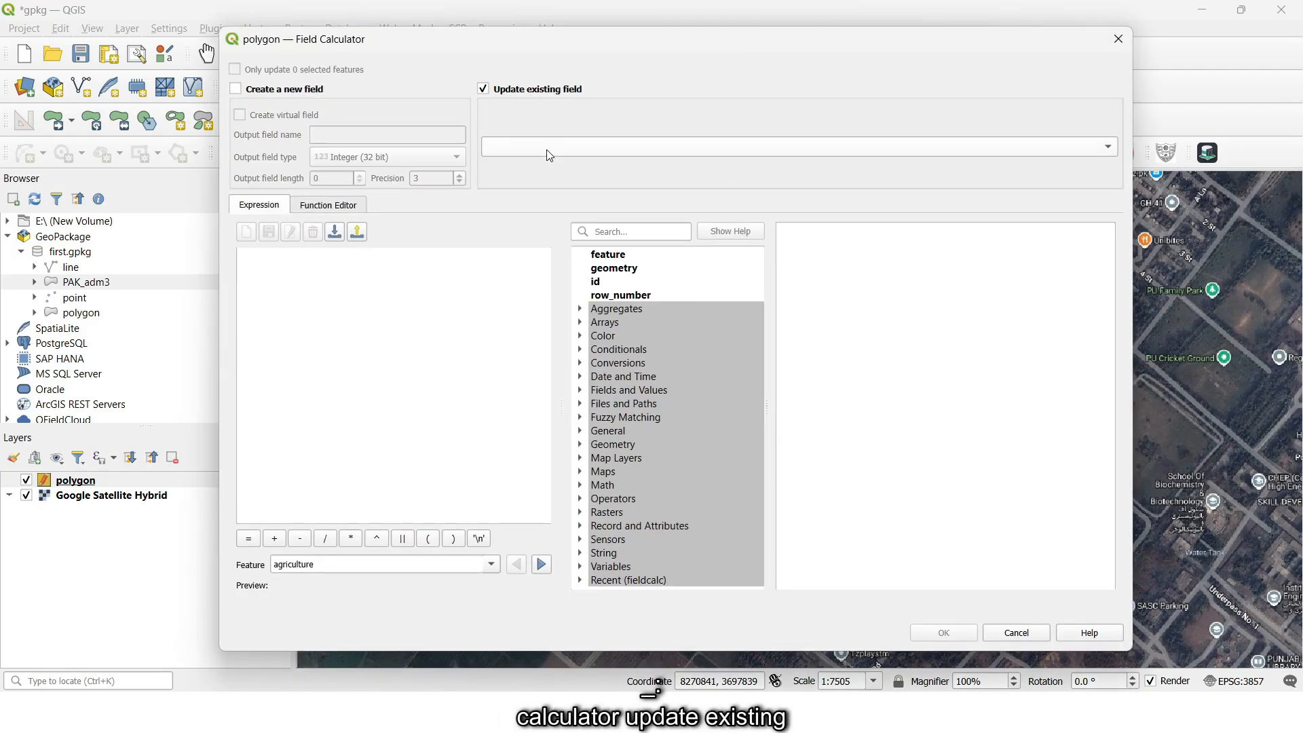
pyautogui.click(546, 149)
pyautogui.click(543, 181)
pyautogui.click(402, 335)
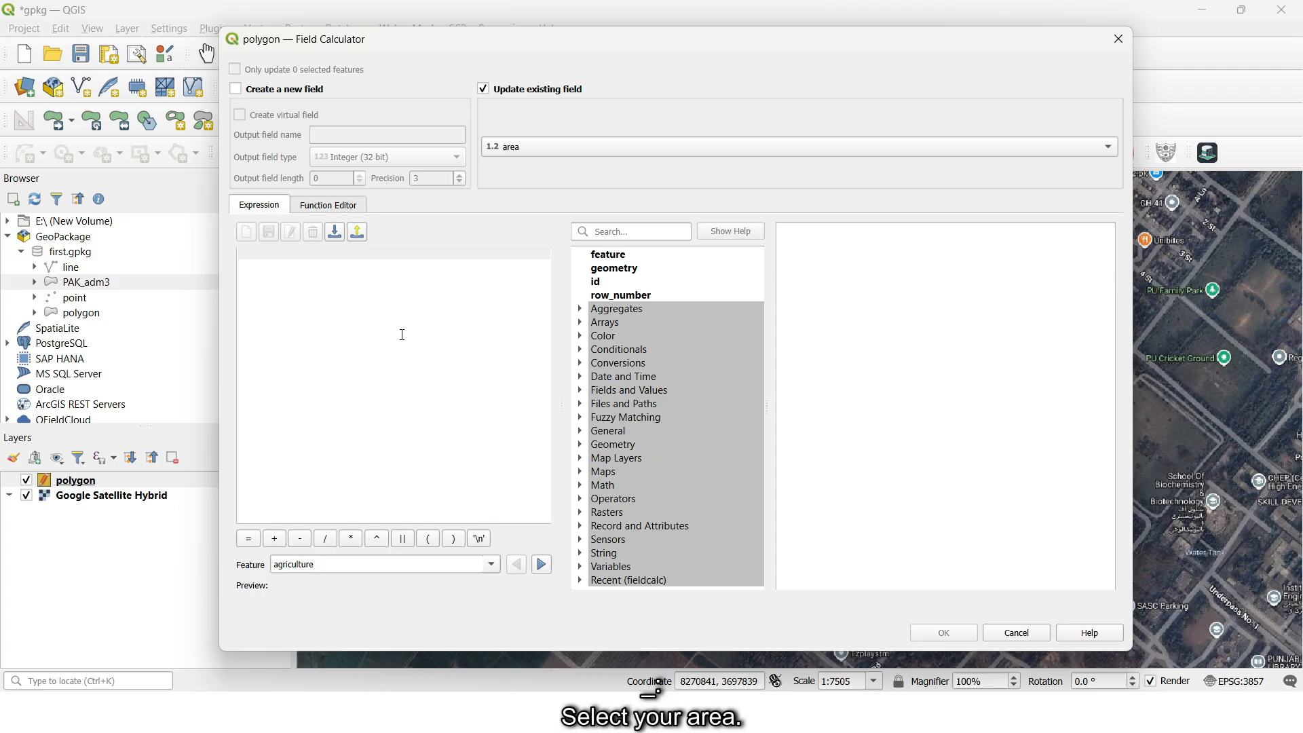
pyautogui.write('$area')
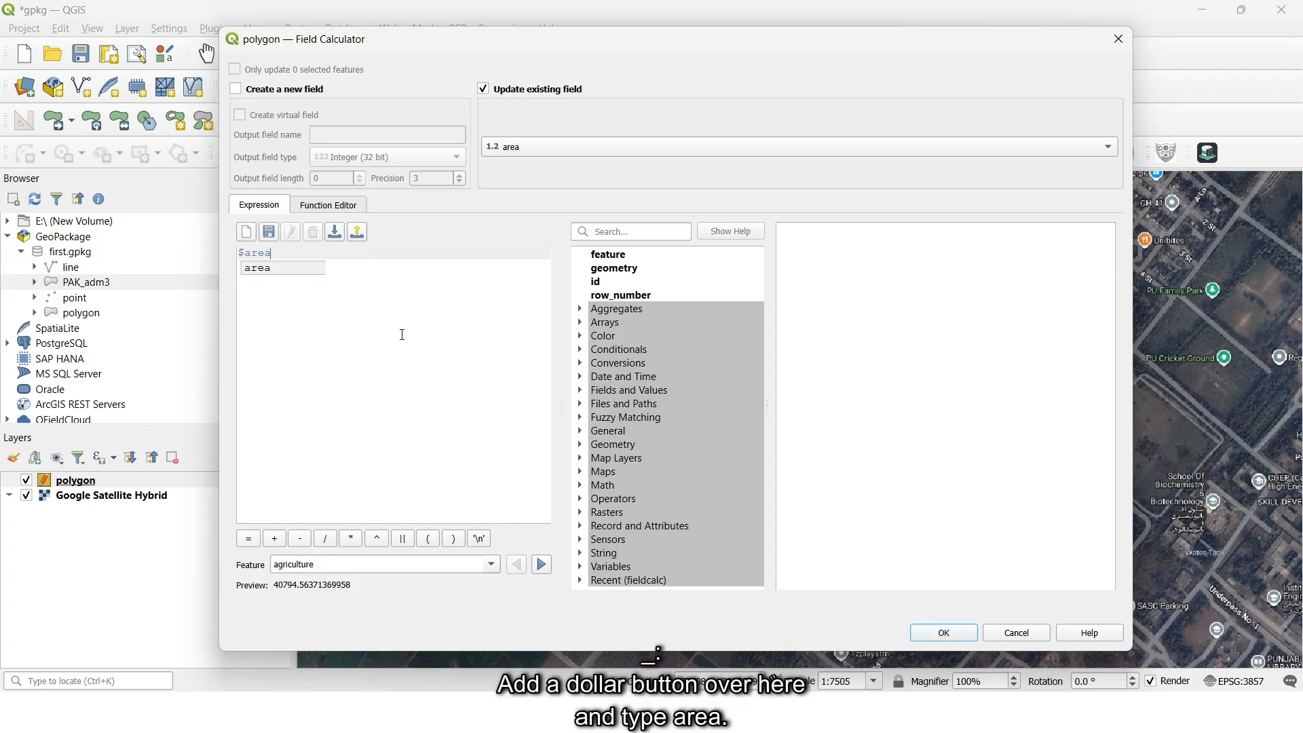
pyautogui.click(944, 633)
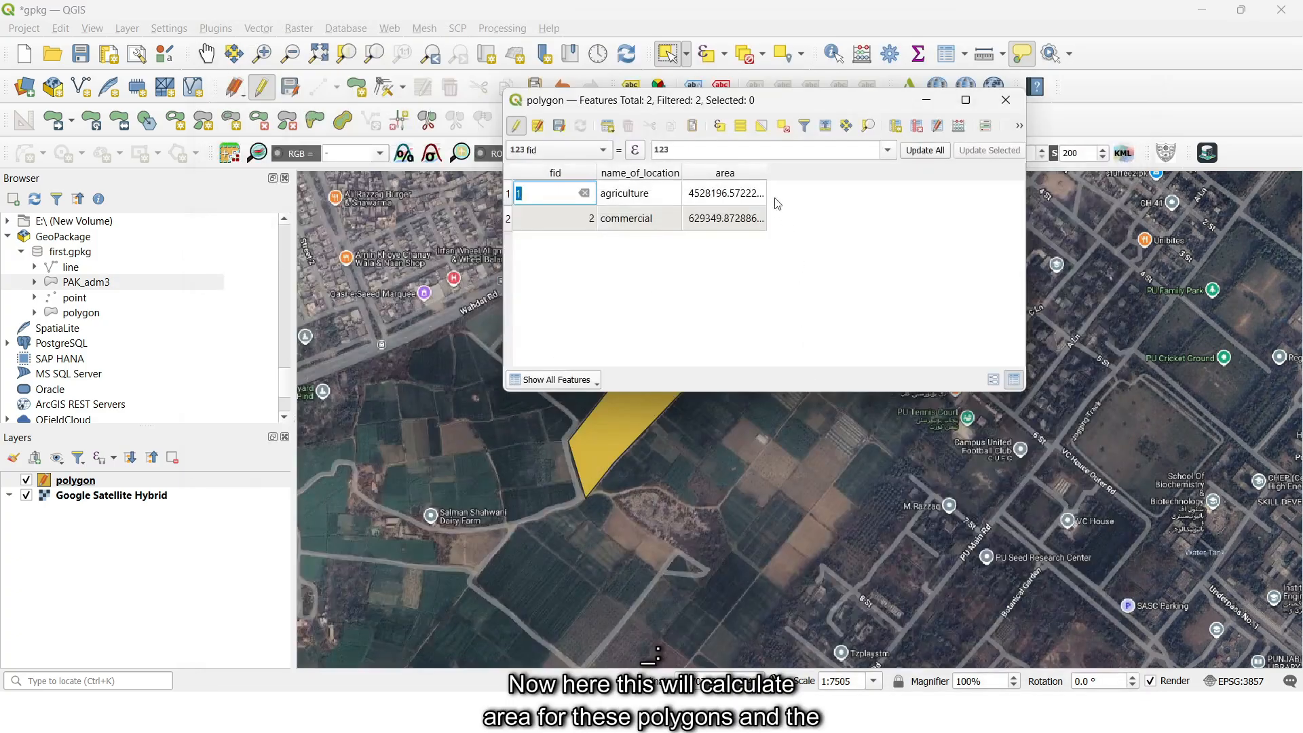
# - Fit the area column to its contents, and save the polygon layer's edits before closing its attribute table
pyautogui.doubleClick(767, 172)
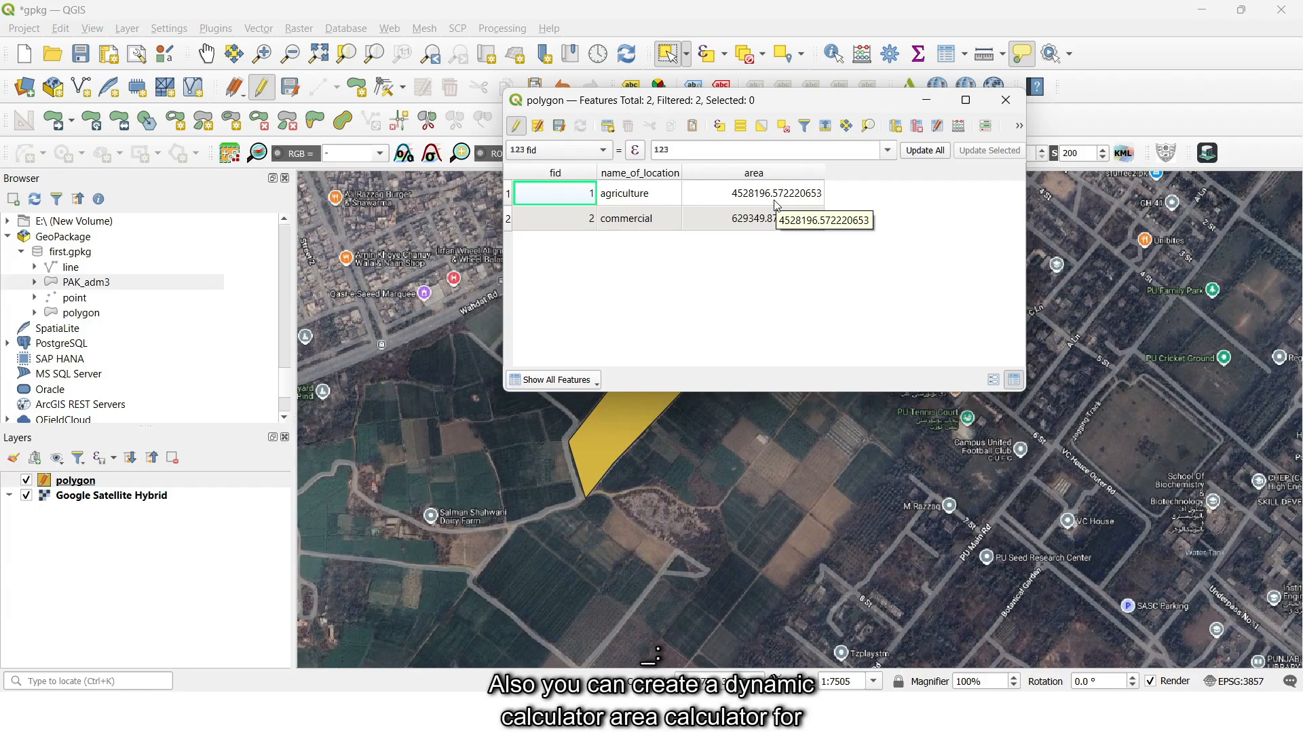
pyautogui.click(518, 127)
pyautogui.click(631, 366)
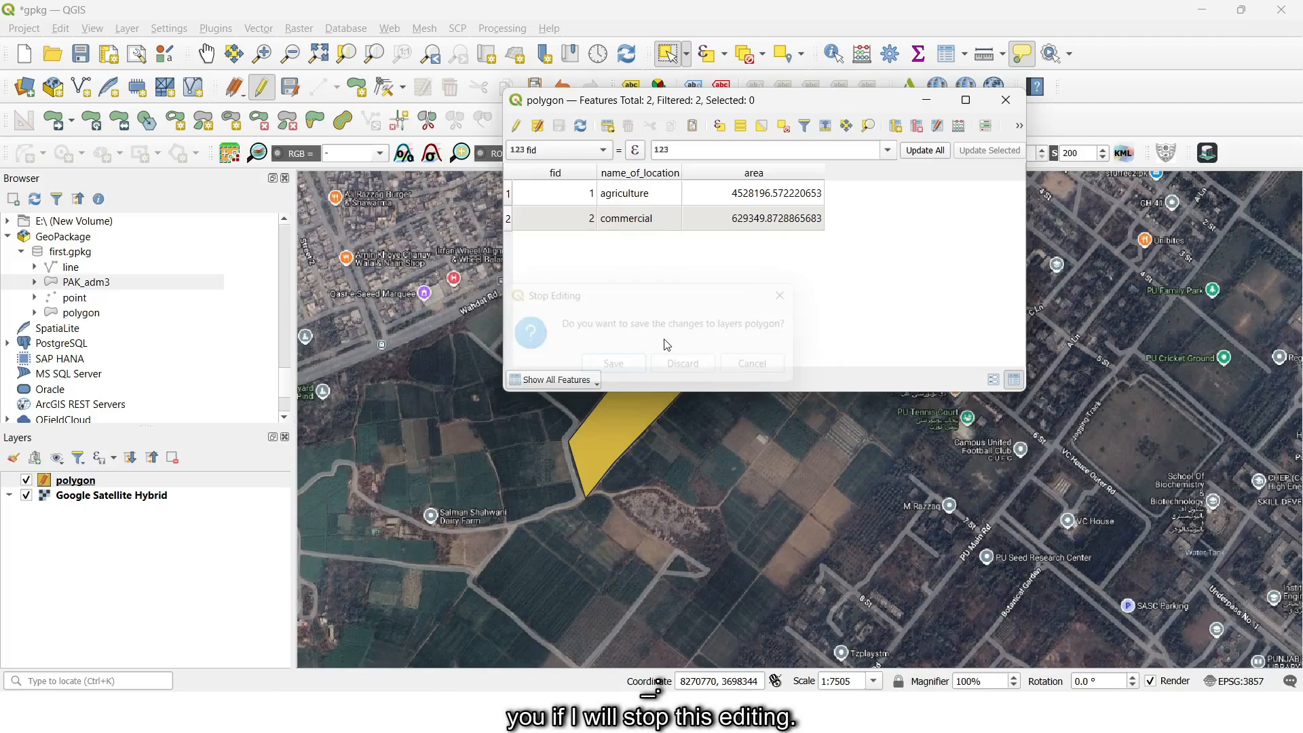
pyautogui.click(1005, 99)
# - Set the area field's default value to $area in the polygon layer's attribute form, and apply it on update
pyautogui.rightClick(81, 482)
pyautogui.click(155, 478)
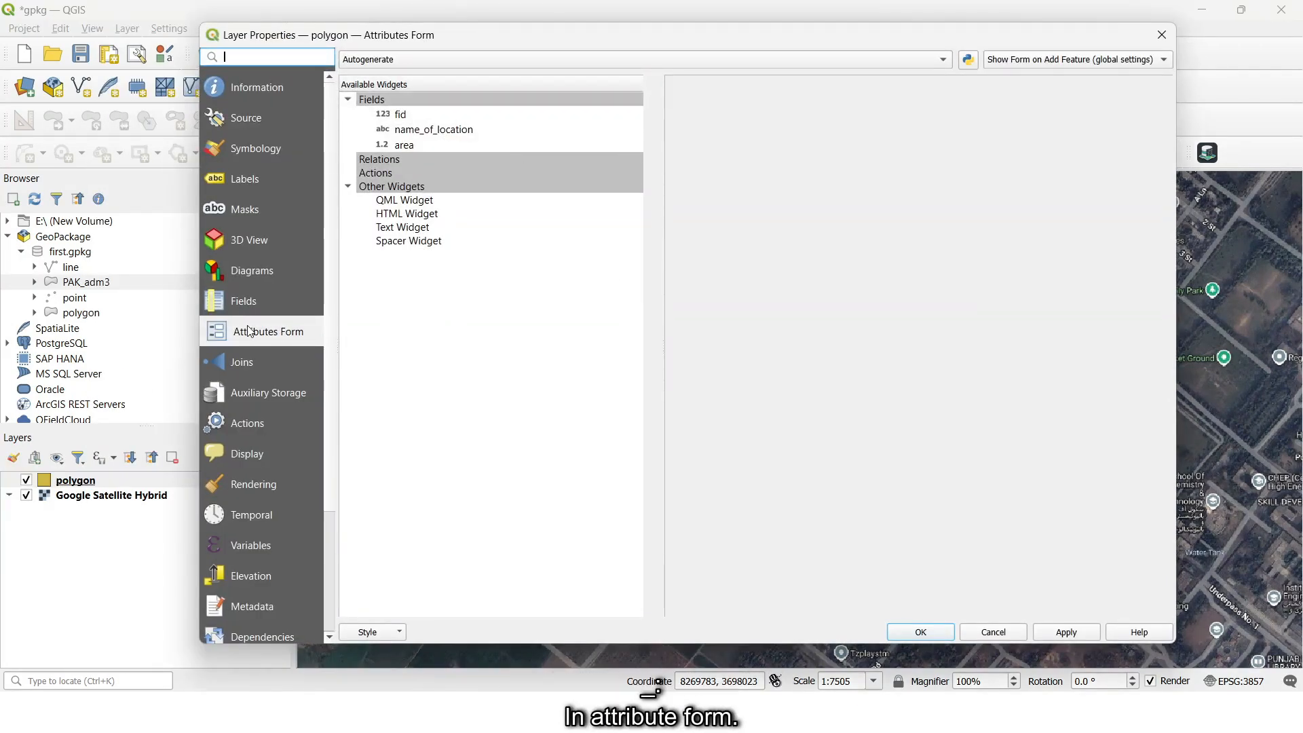
pyautogui.click(452, 145)
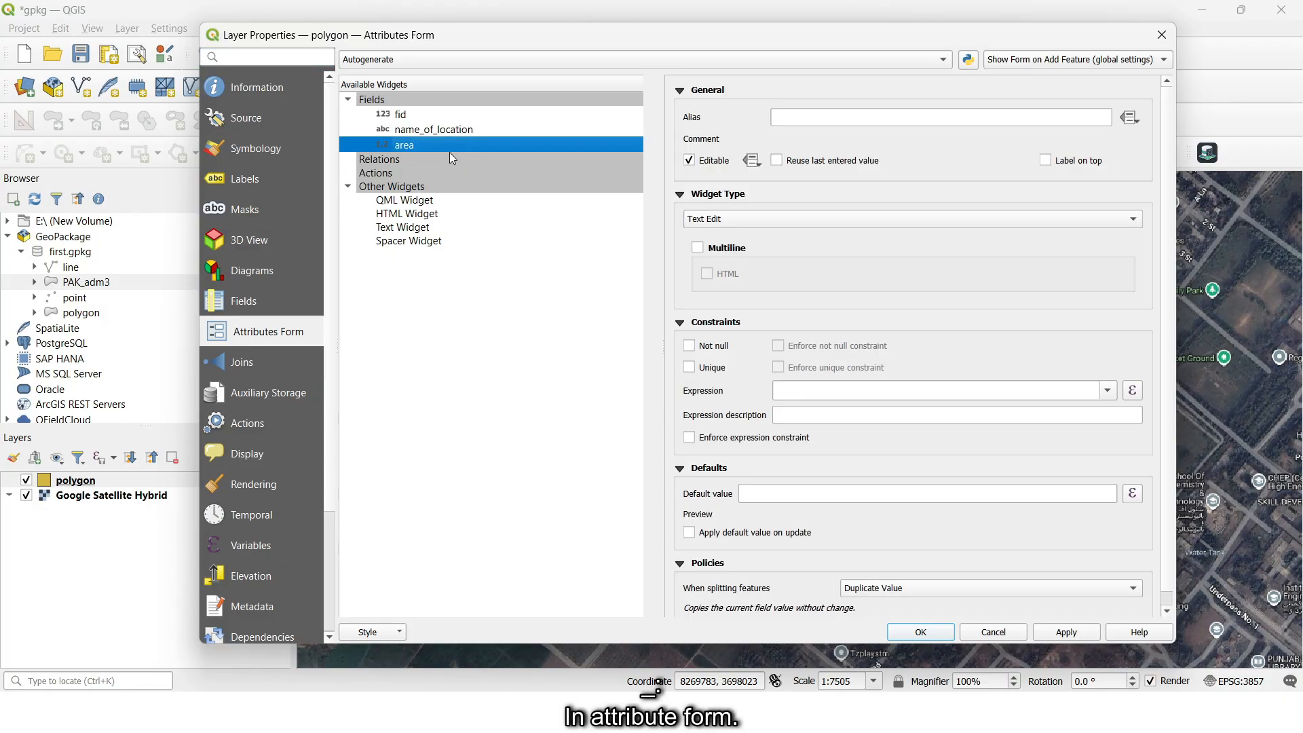
pyautogui.scroll(-1, 709, 475)
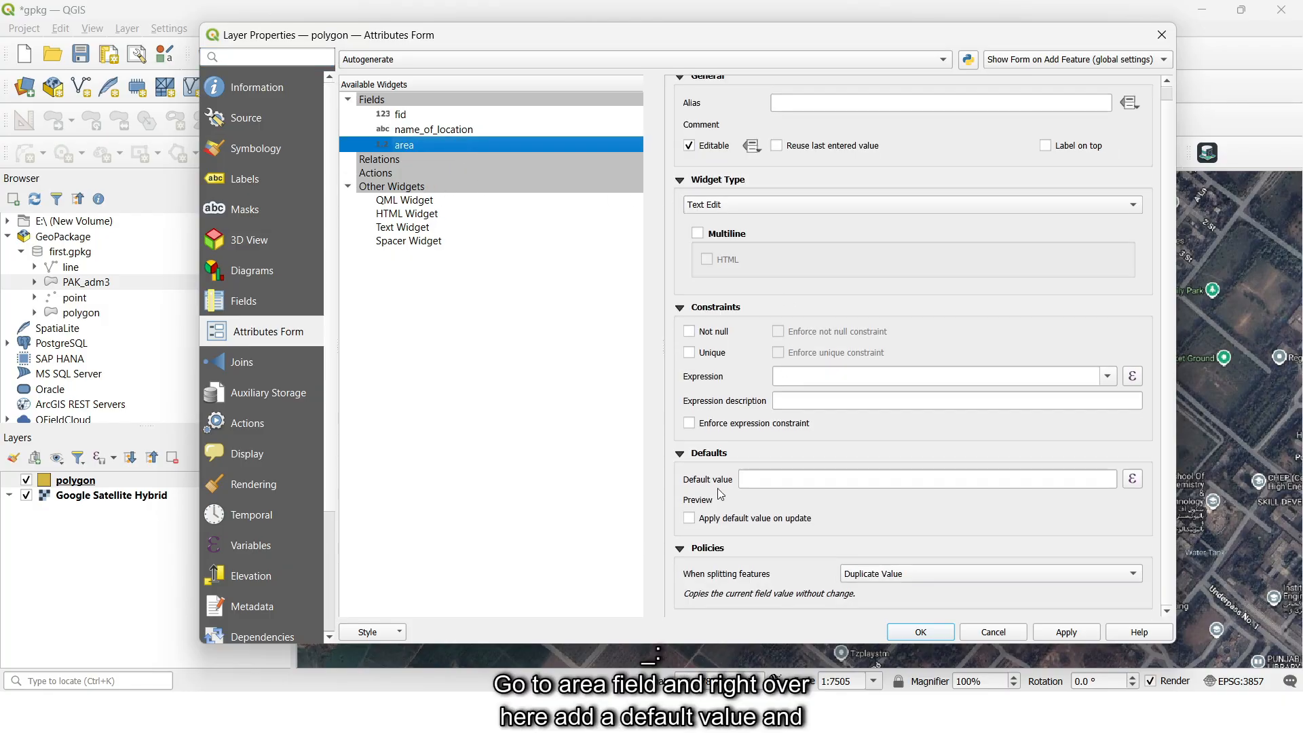
pyautogui.click(751, 478)
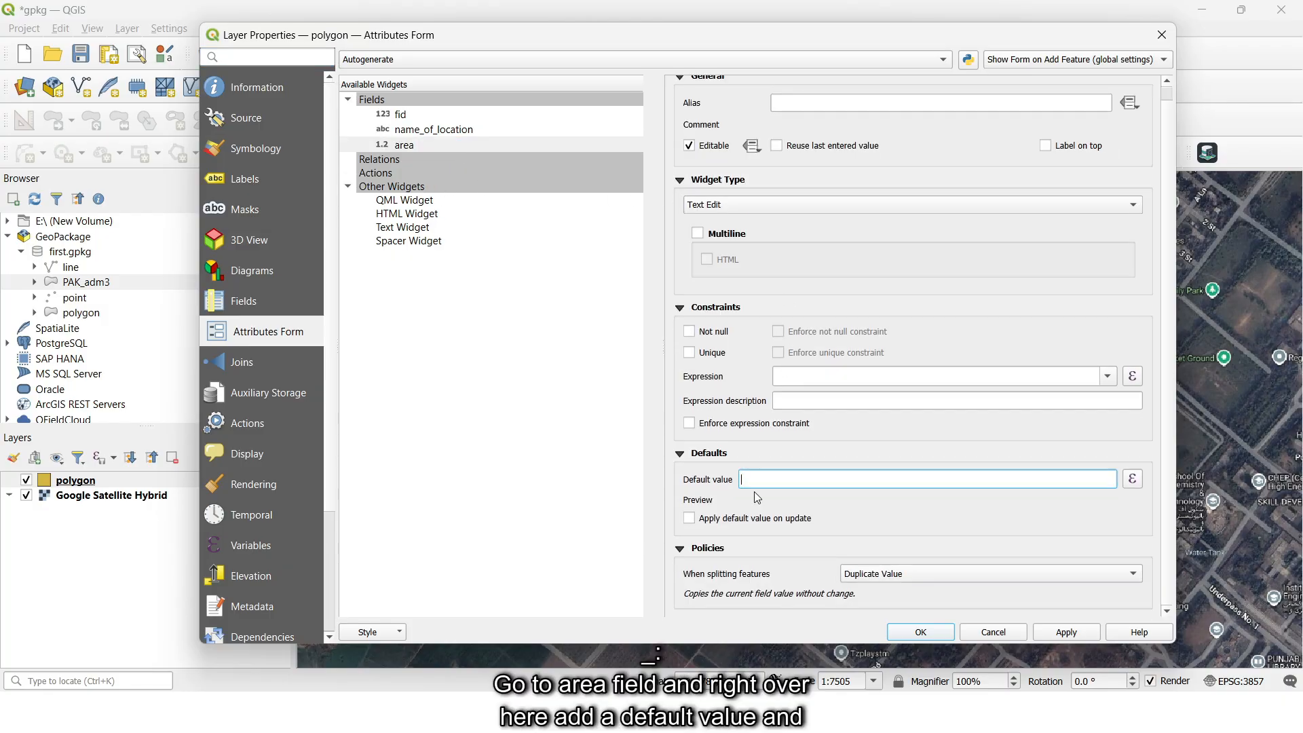
pyautogui.write('$ar')
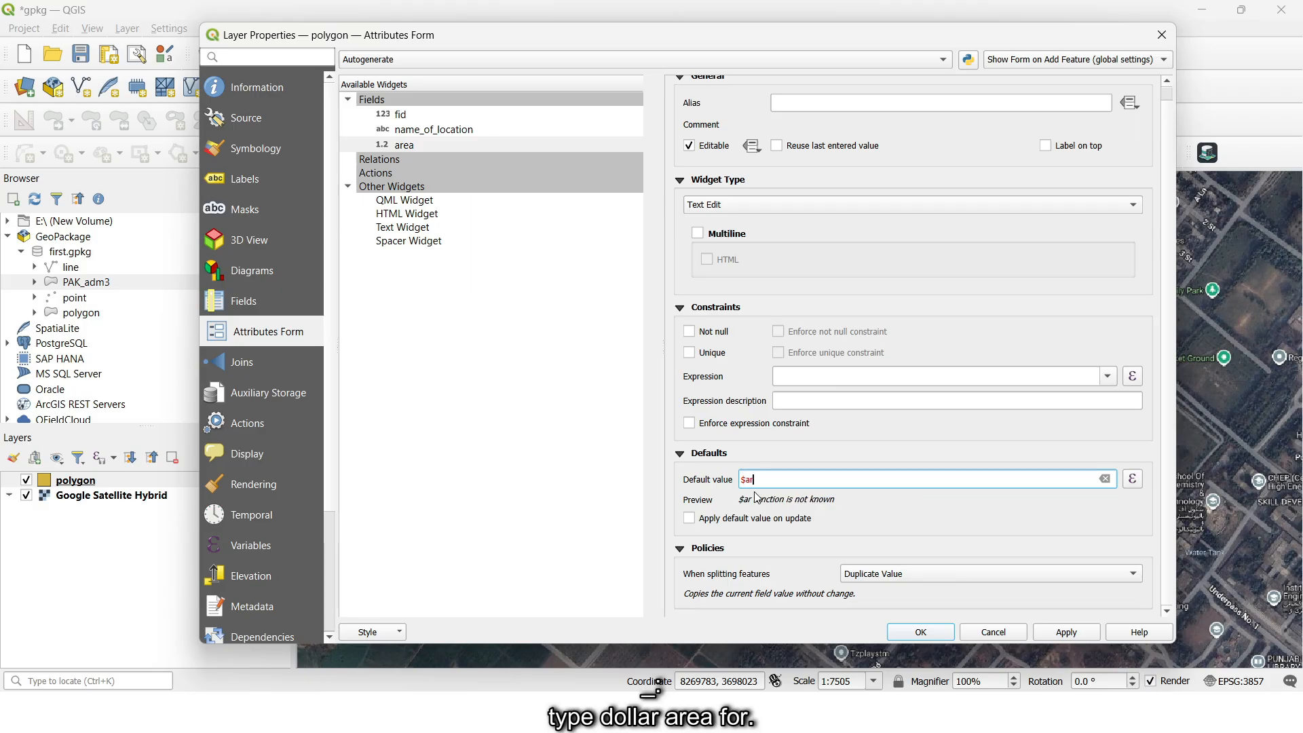
pyautogui.write('ea')
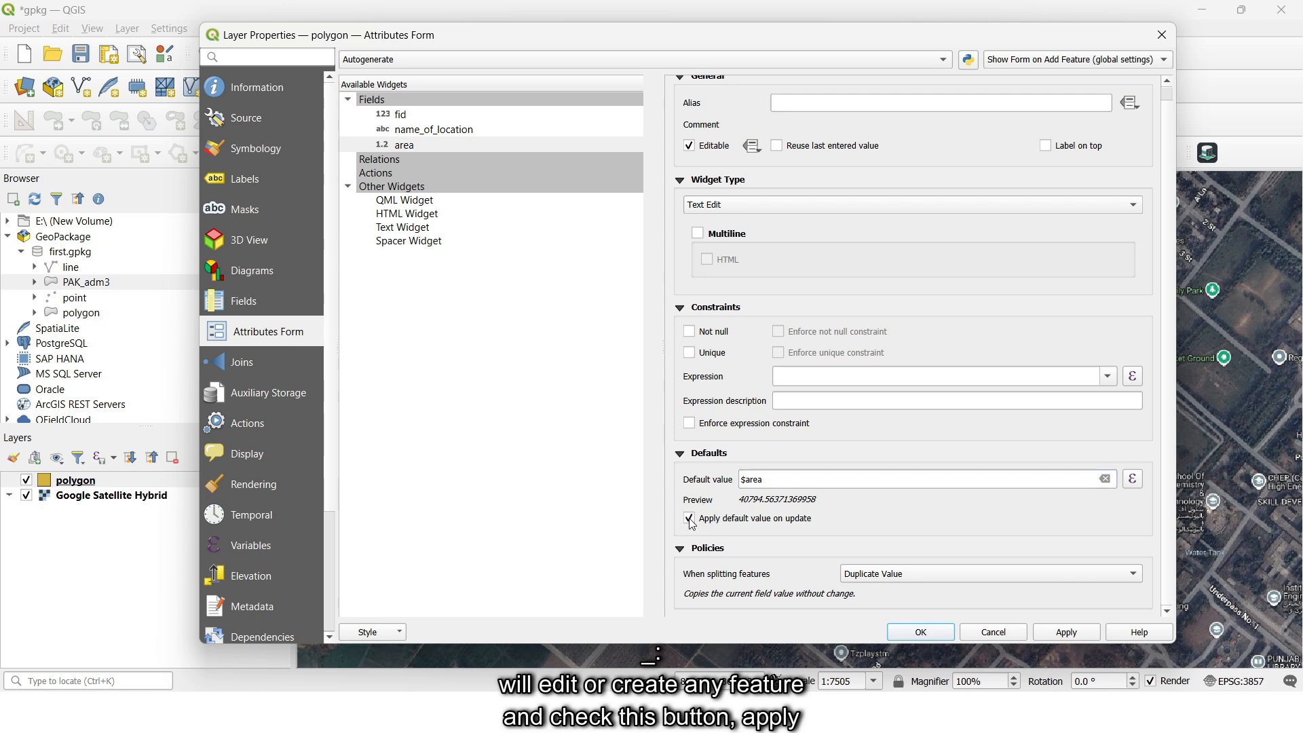
pyautogui.click(924, 633)
# - Enable editing and draw a four-corner polygon with an area of about 3595 south of the small polygon, with name_of_location farm
pyautogui.click(261, 87)
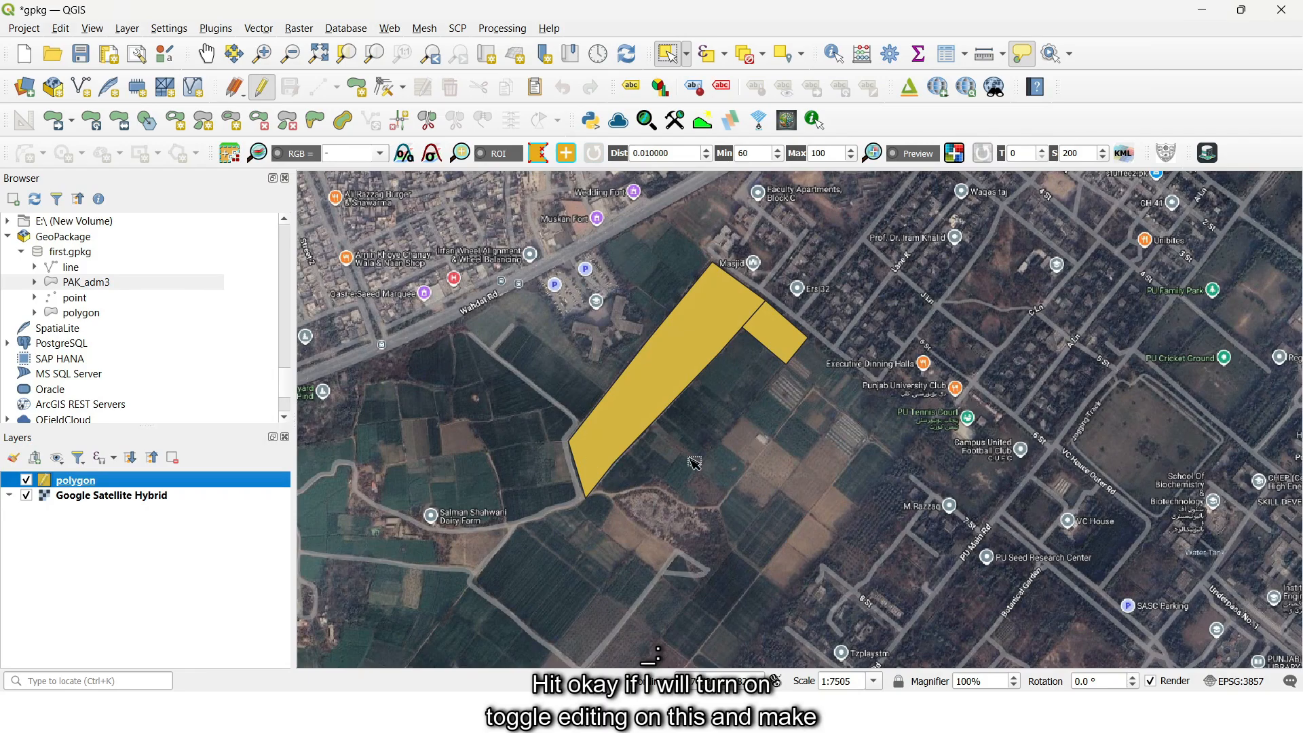
pyautogui.click(356, 86)
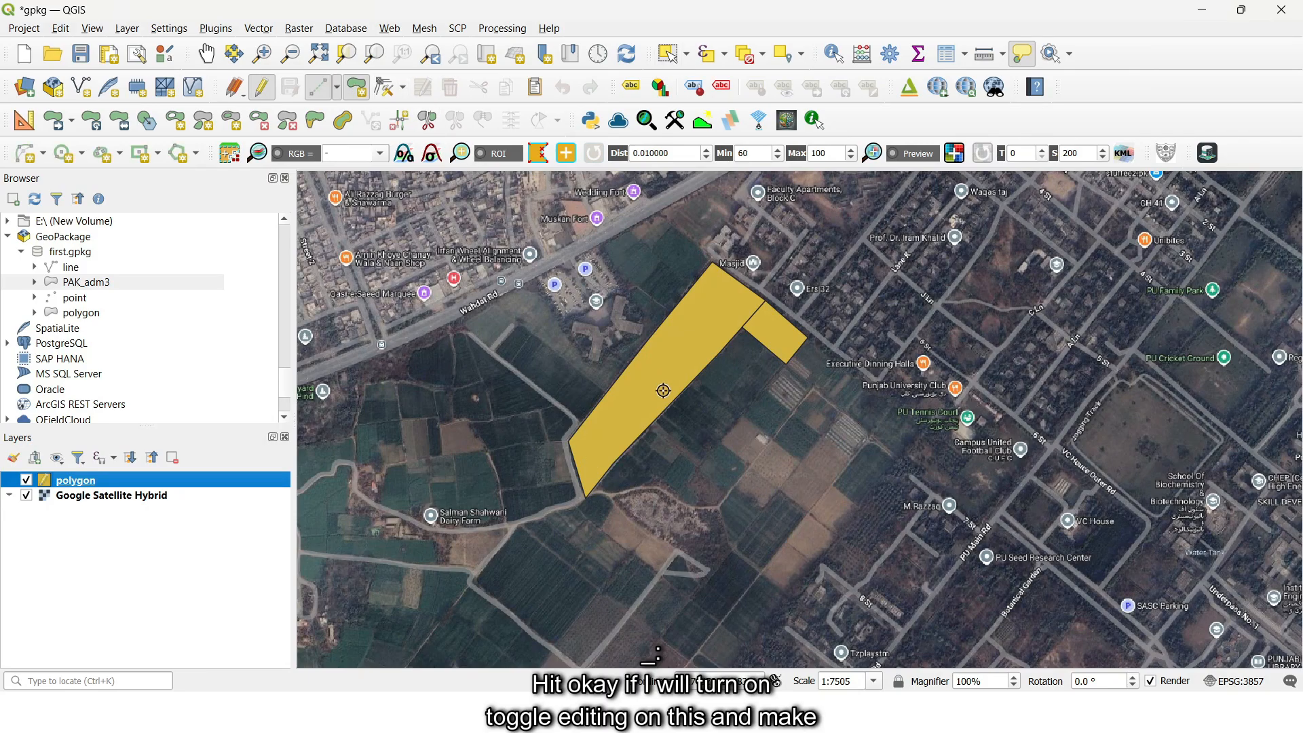
pyautogui.click(723, 441)
pyautogui.click(742, 417)
pyautogui.click(770, 438)
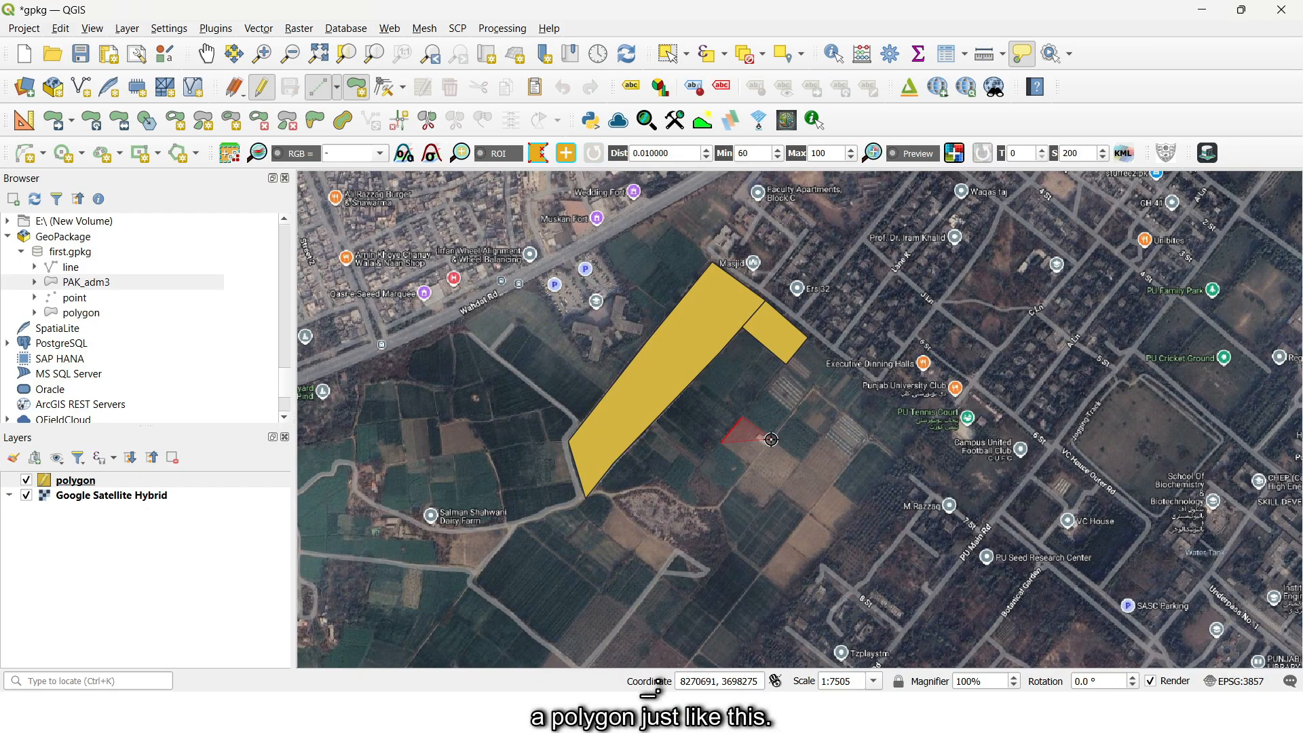
pyautogui.click(749, 467)
pyautogui.rightClick(750, 467)
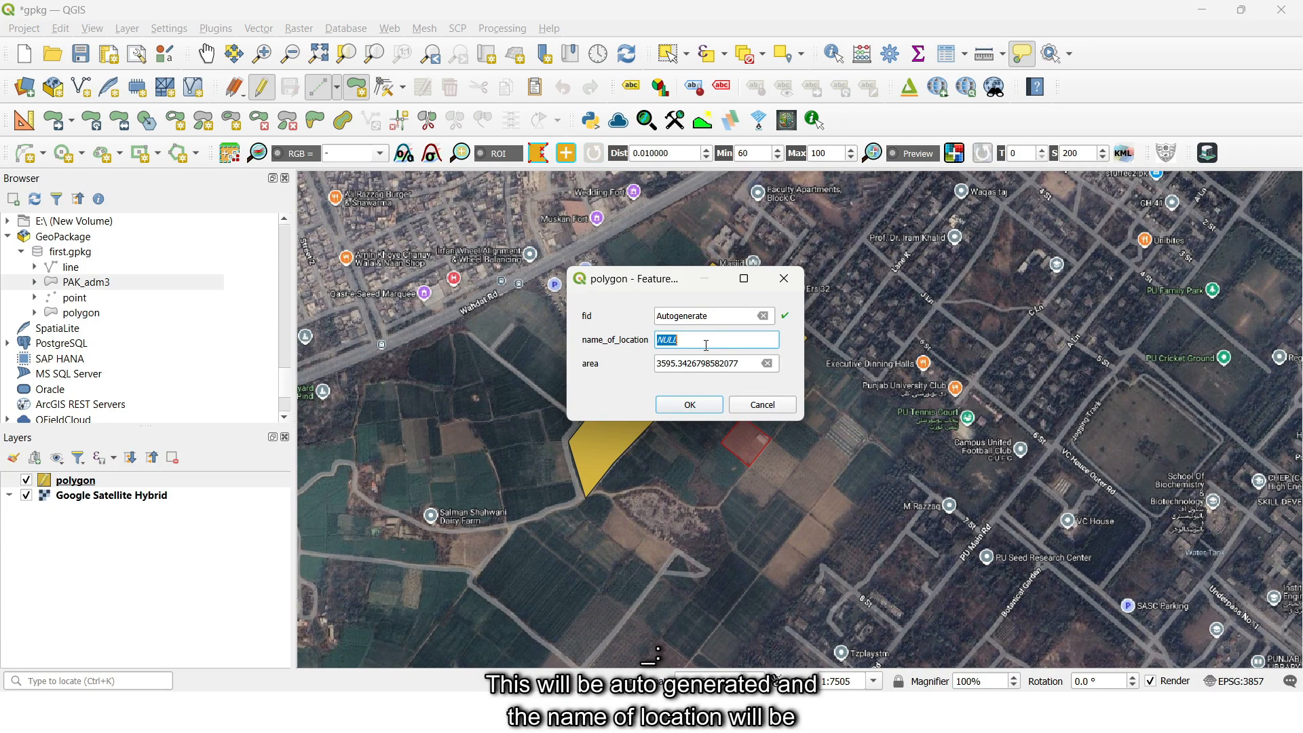
pyautogui.write('farm')
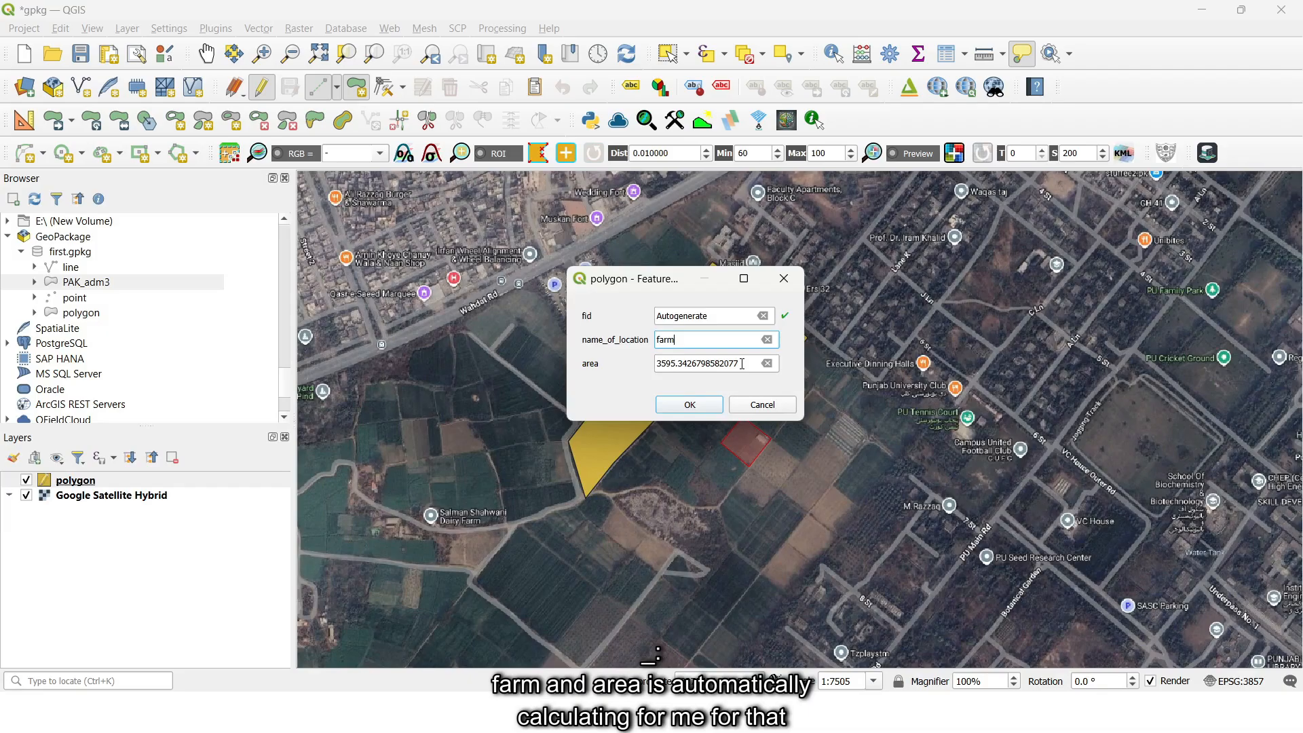
pyautogui.click(693, 402)
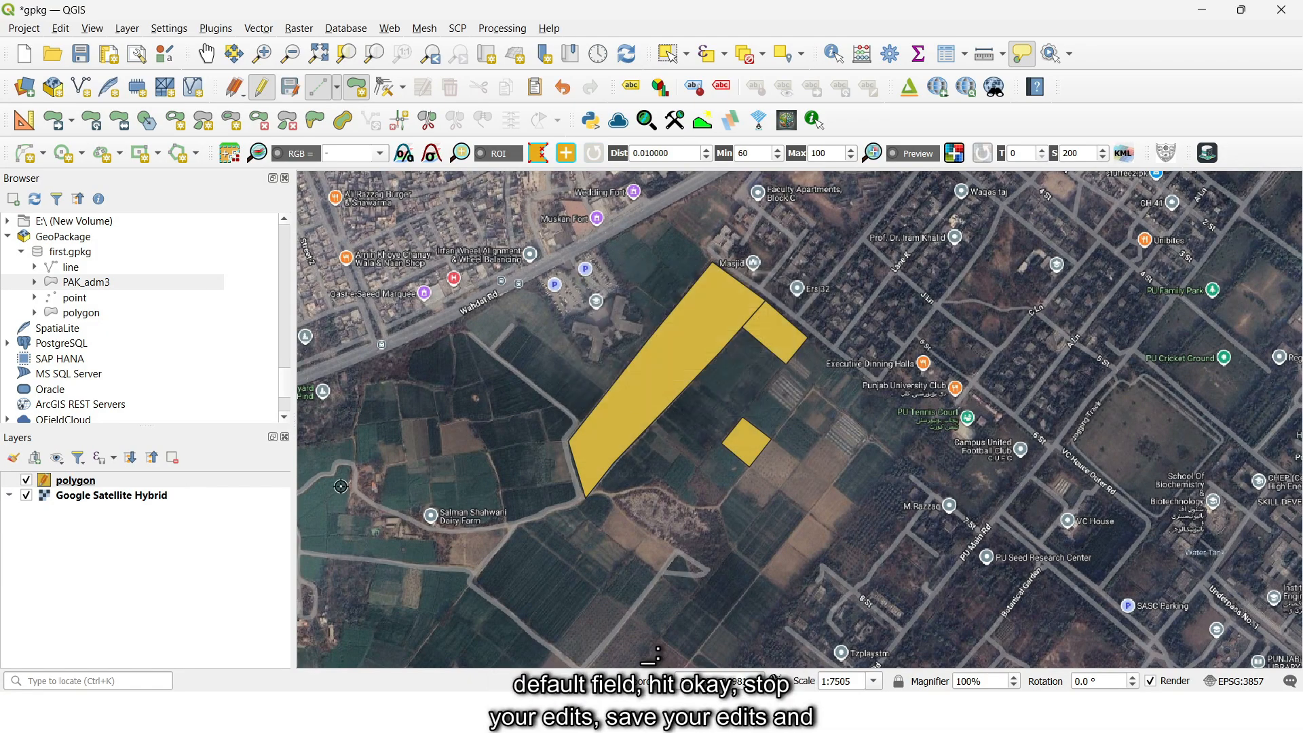
# - Stop editing the polygon layer with its changes saved, and open its attribute table
pyautogui.click(262, 88)
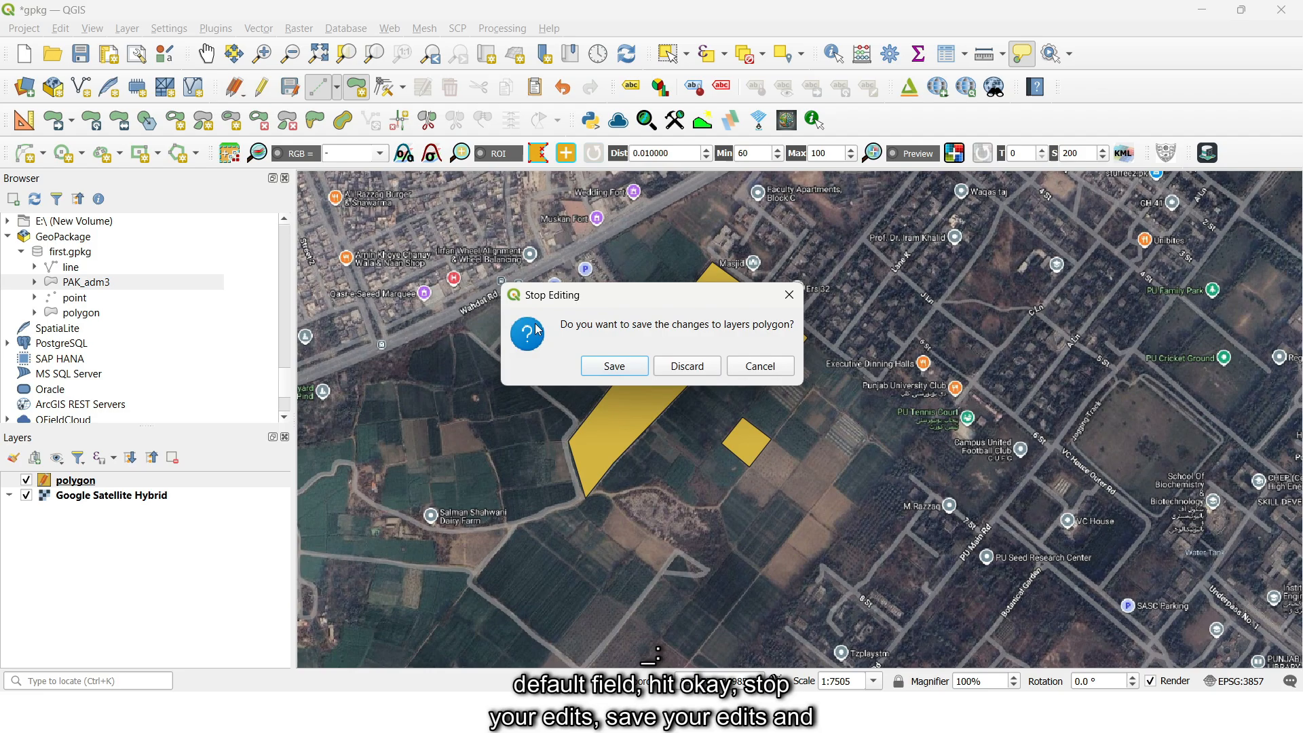
pyautogui.click(607, 366)
pyautogui.rightClick(70, 483)
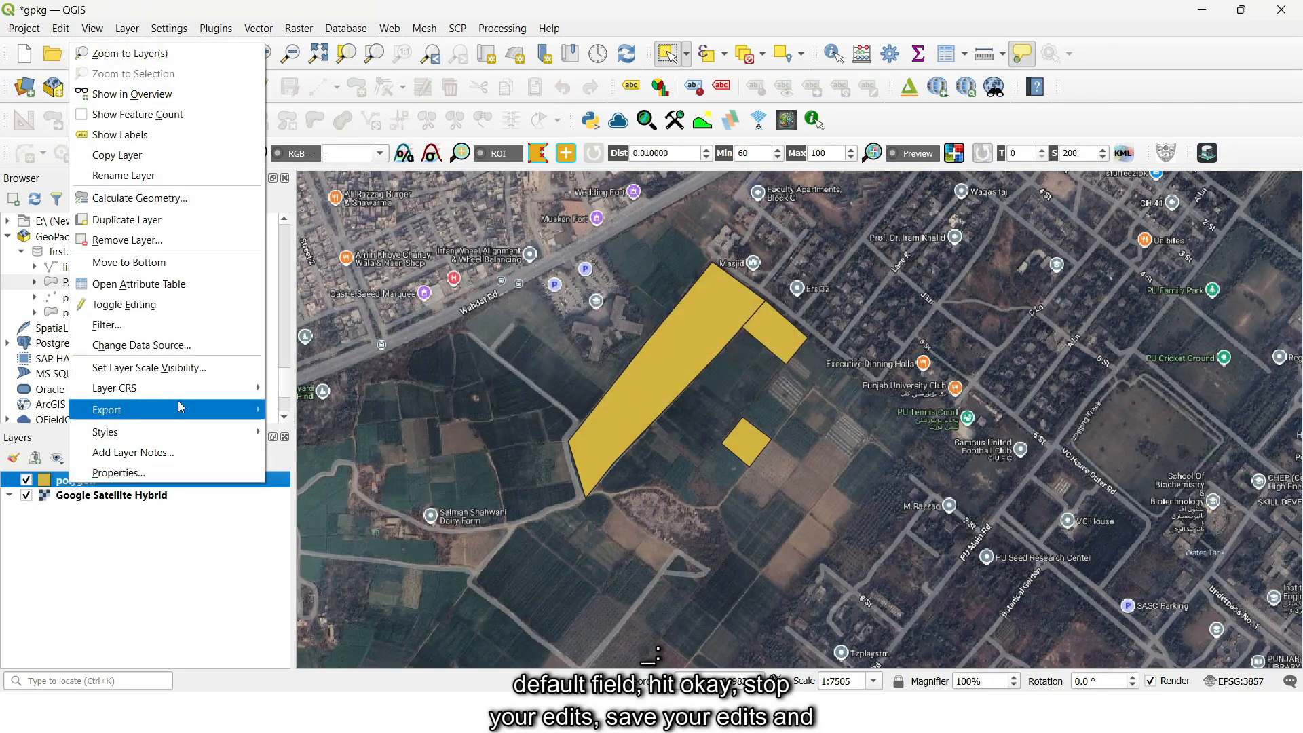
pyautogui.click(197, 281)
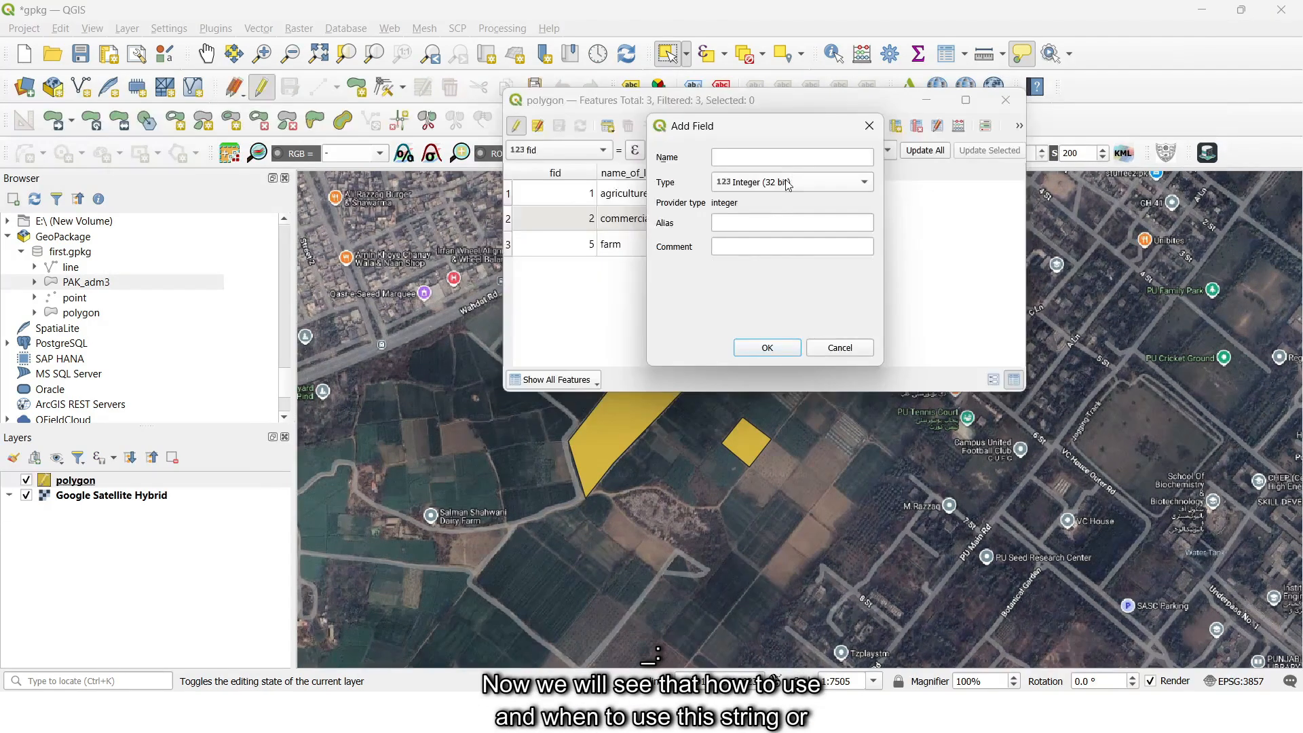
# - Add a Text (string) field named created_by with length 40 to the polygon layer, and save the edits
pyautogui.click(791, 182)
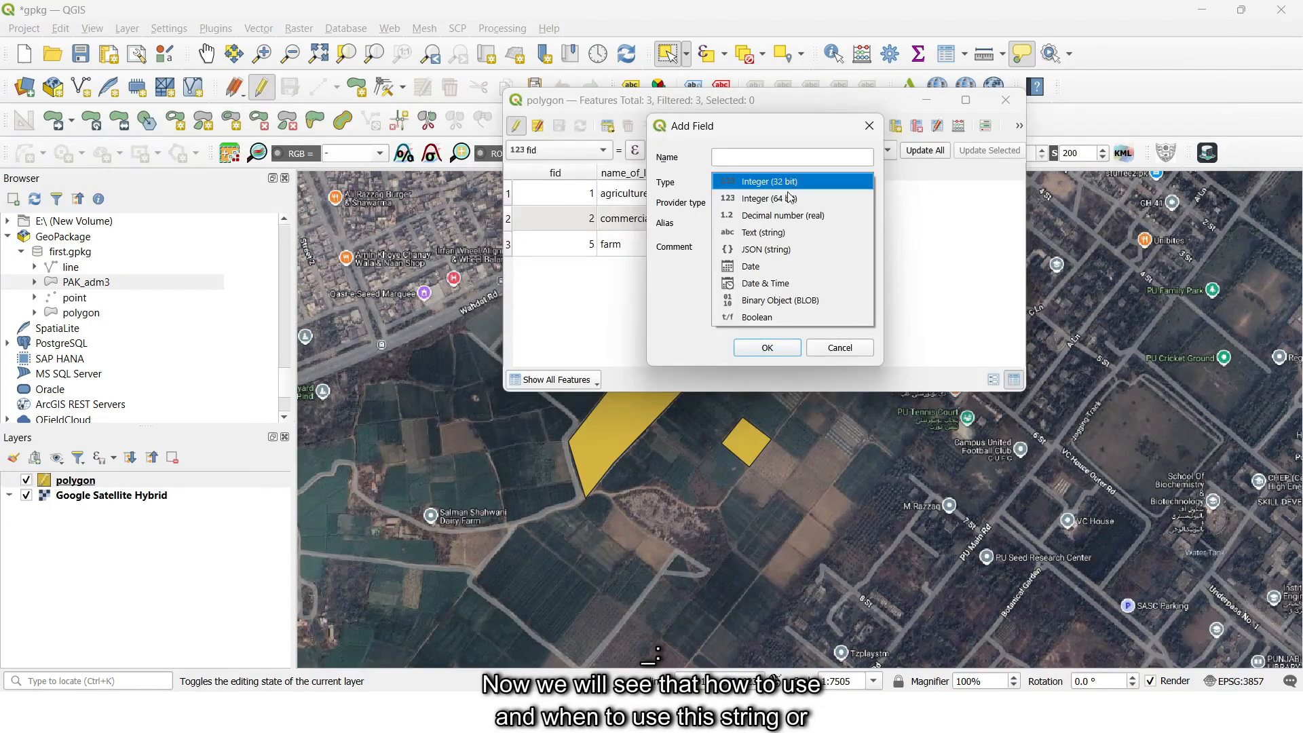
pyautogui.click(796, 233)
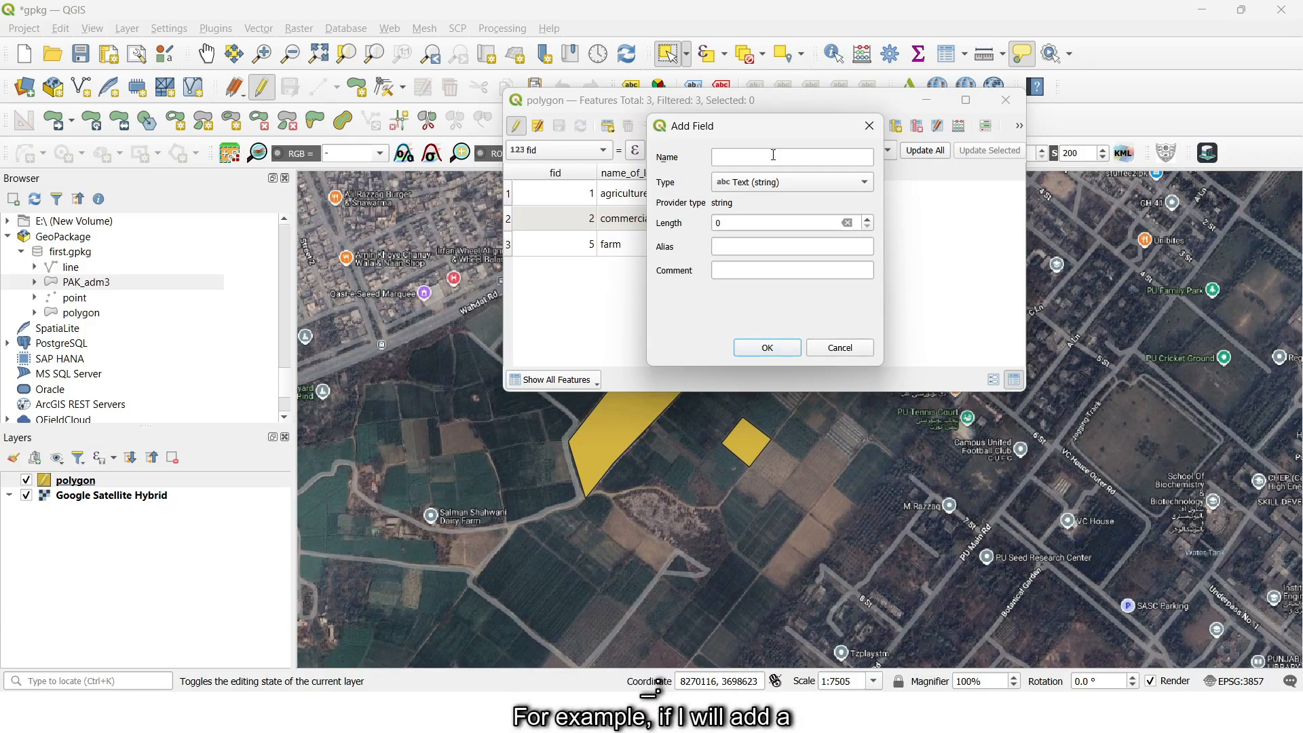
pyautogui.click(774, 155)
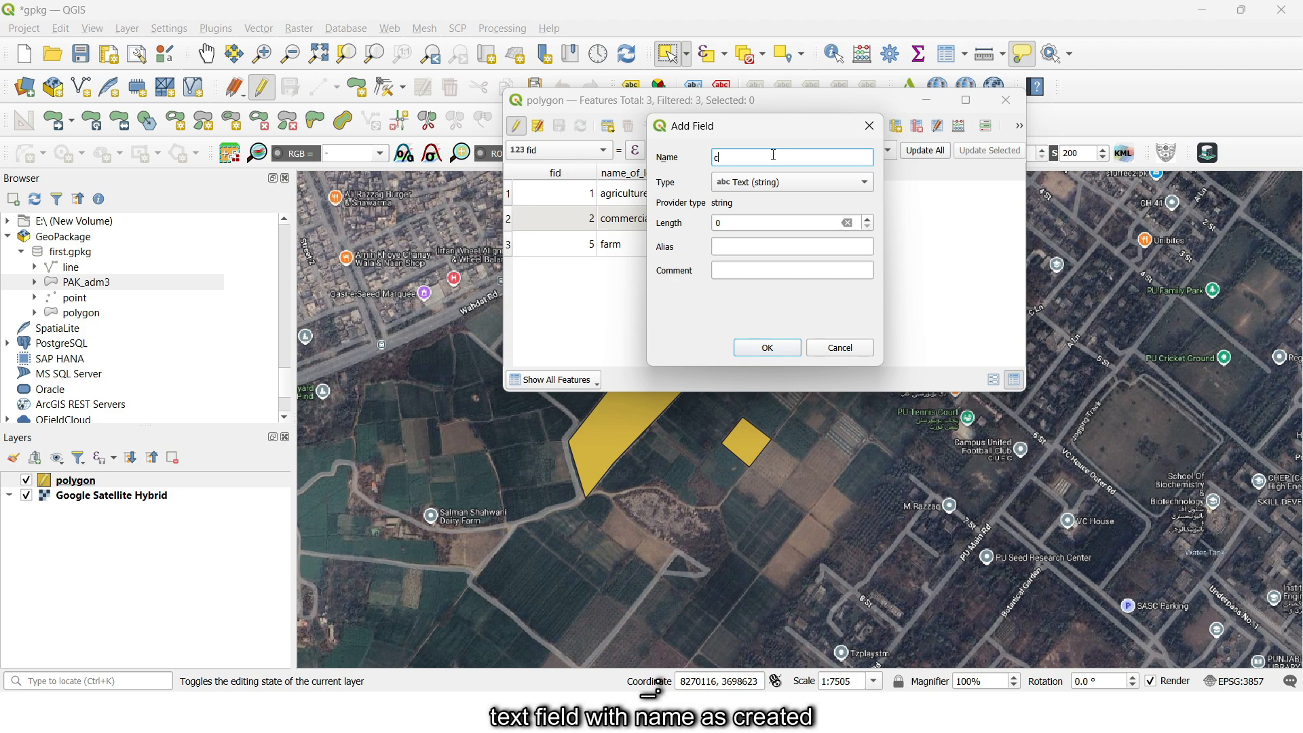
pyautogui.write('created_')
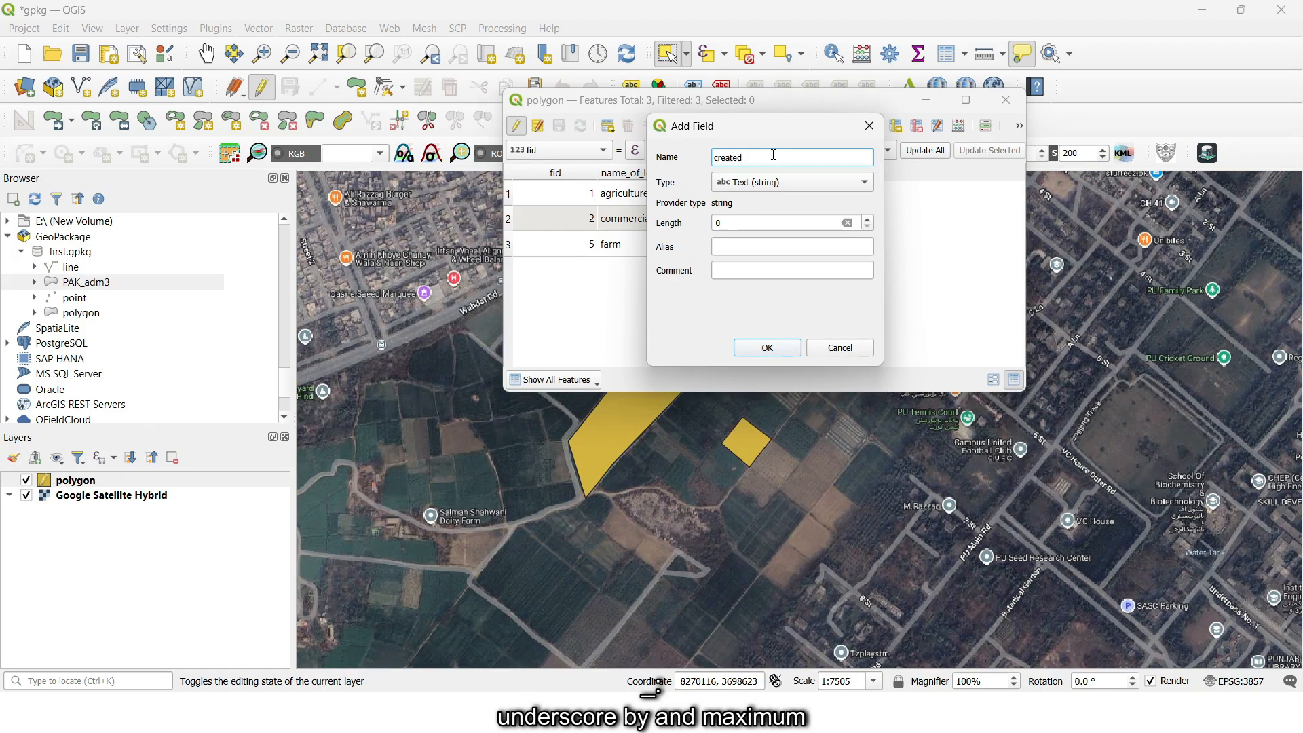
pyautogui.write('by')
pyautogui.doubleClick(752, 219)
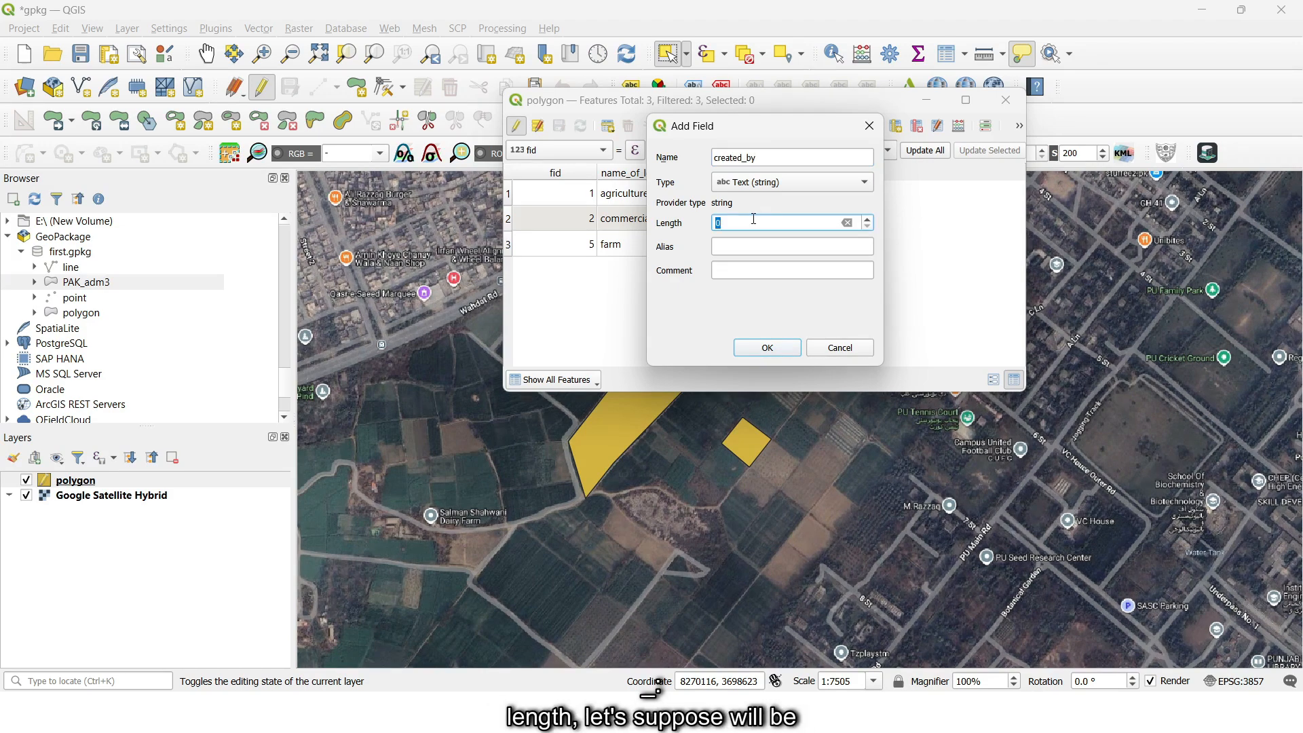
pyautogui.write('40')
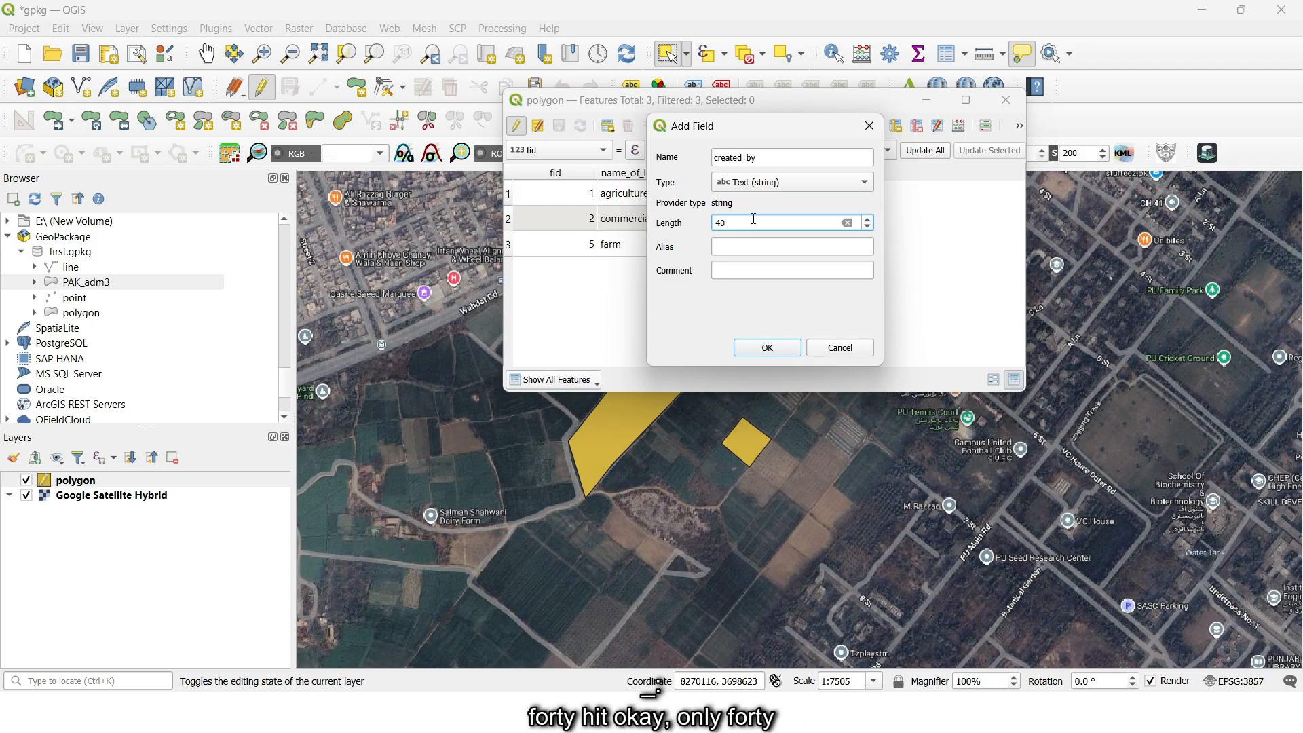
pyautogui.click(781, 347)
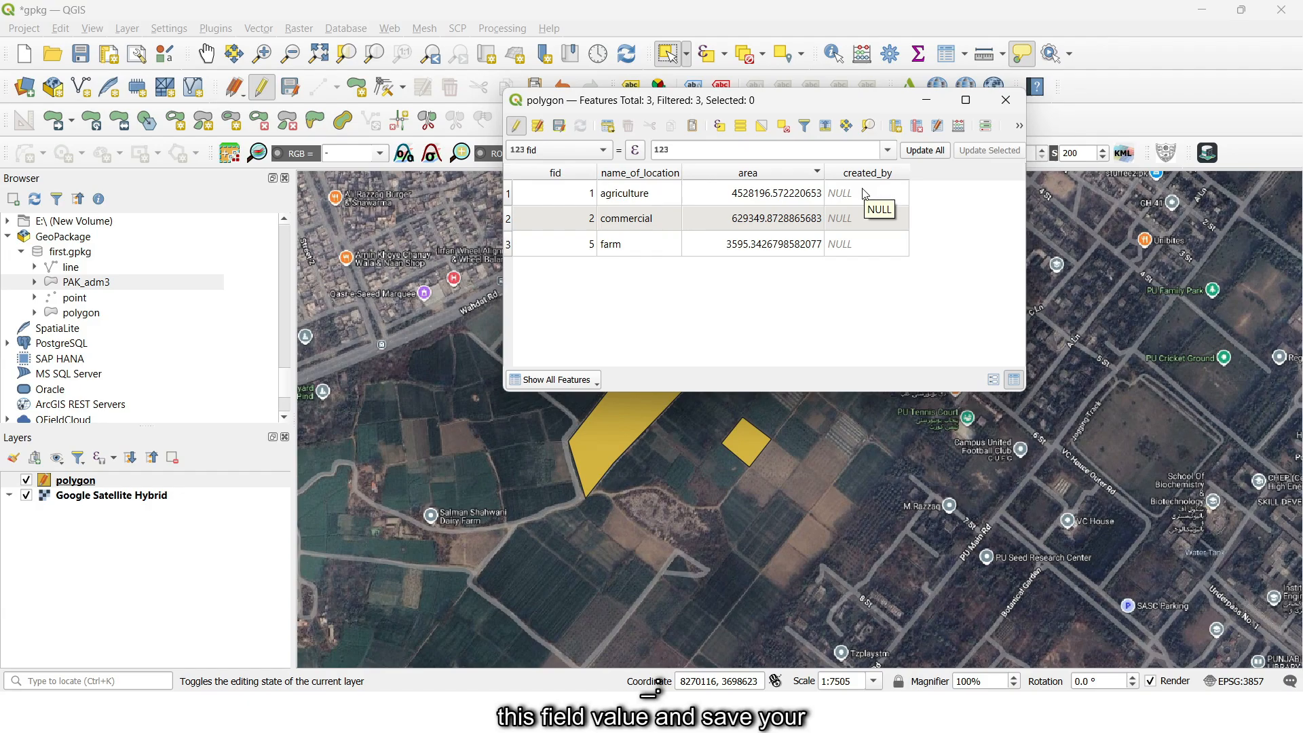
pyautogui.click(515, 127)
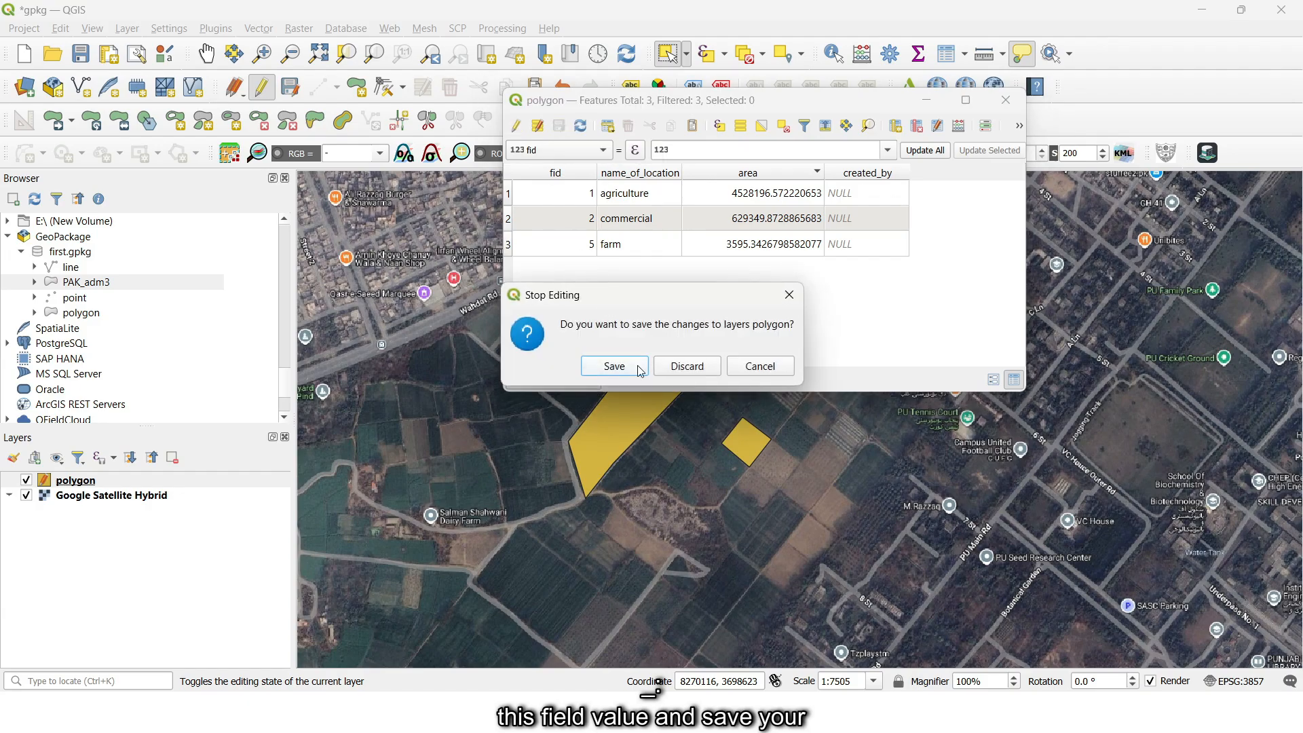
pyautogui.click(614, 366)
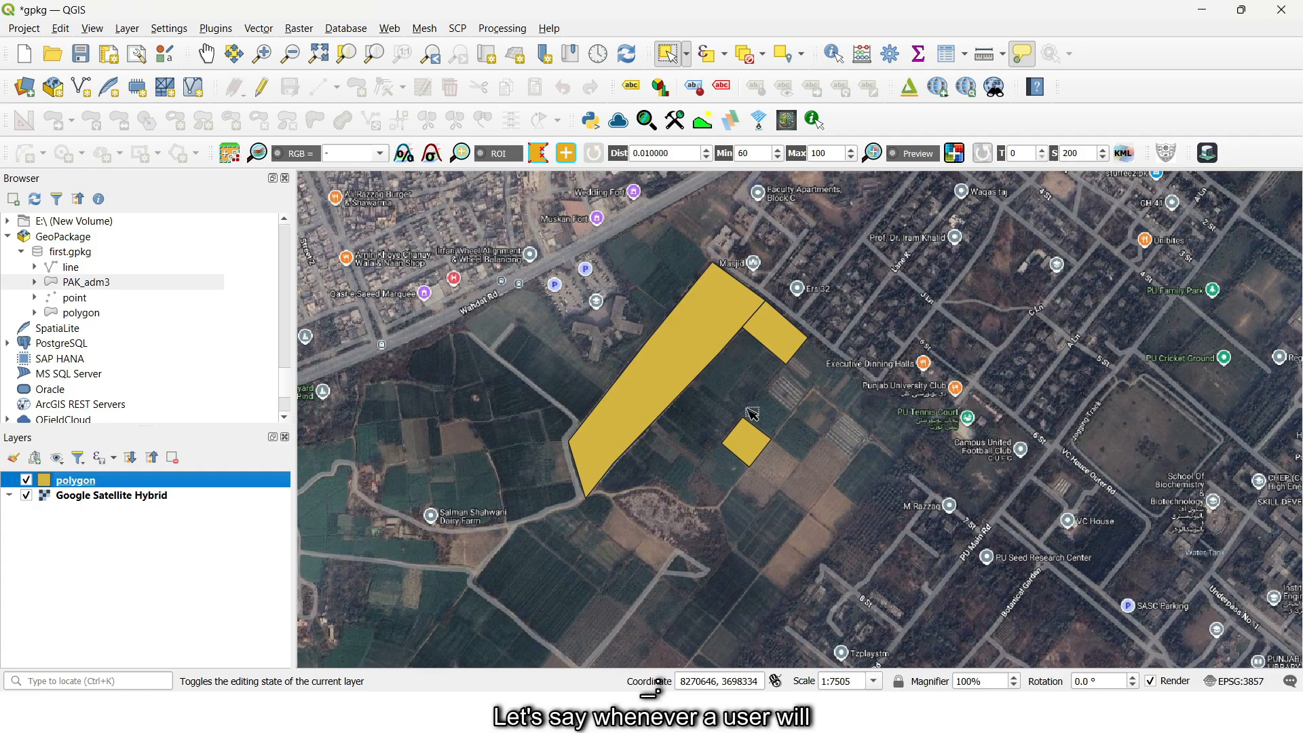
pyautogui.moveTo(753, 410); pyautogui.dragTo(727, 398)
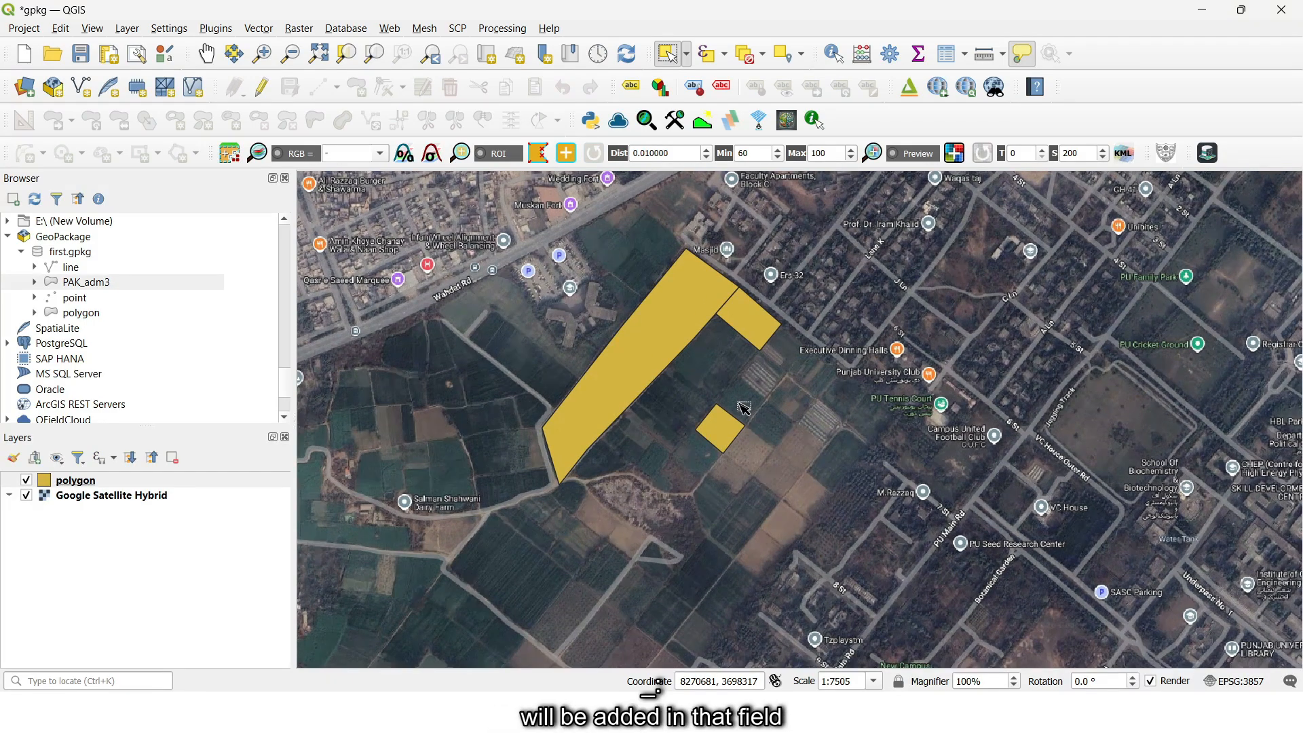
pyautogui.rightClick(102, 480)
pyautogui.click(146, 465)
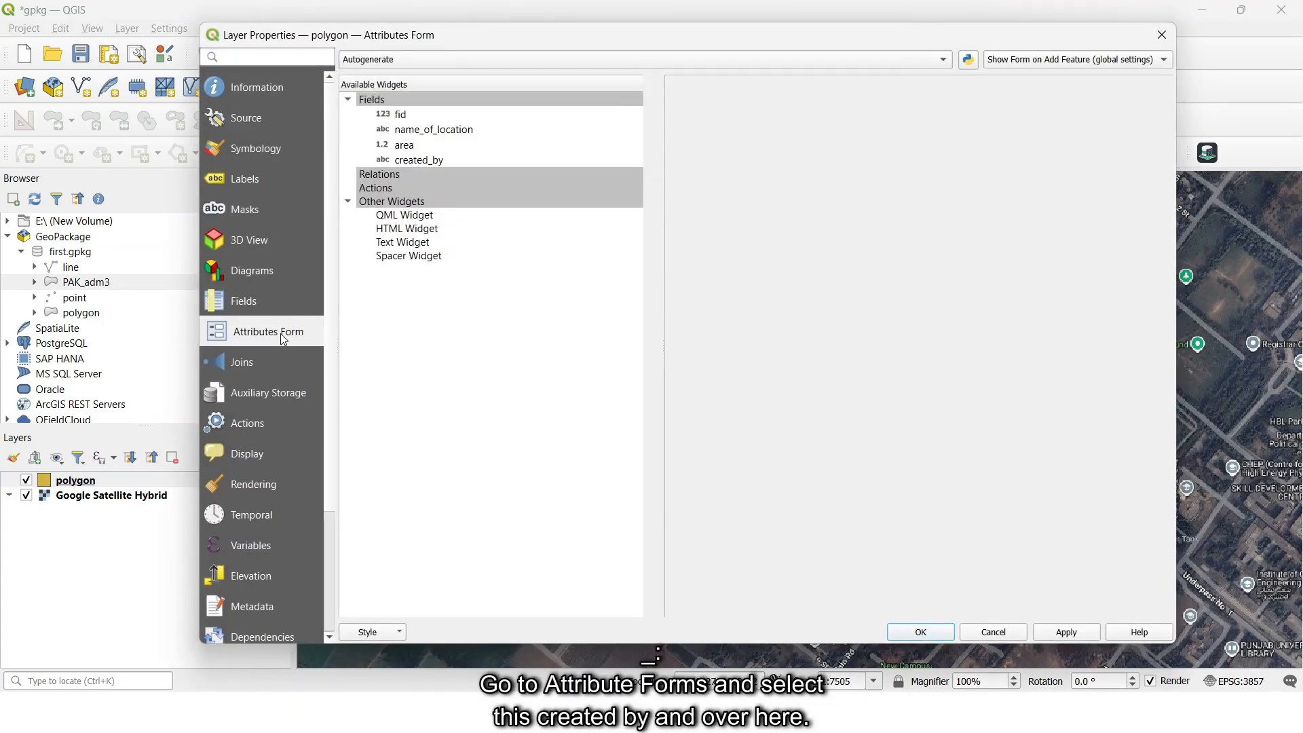
pyautogui.click(442, 159)
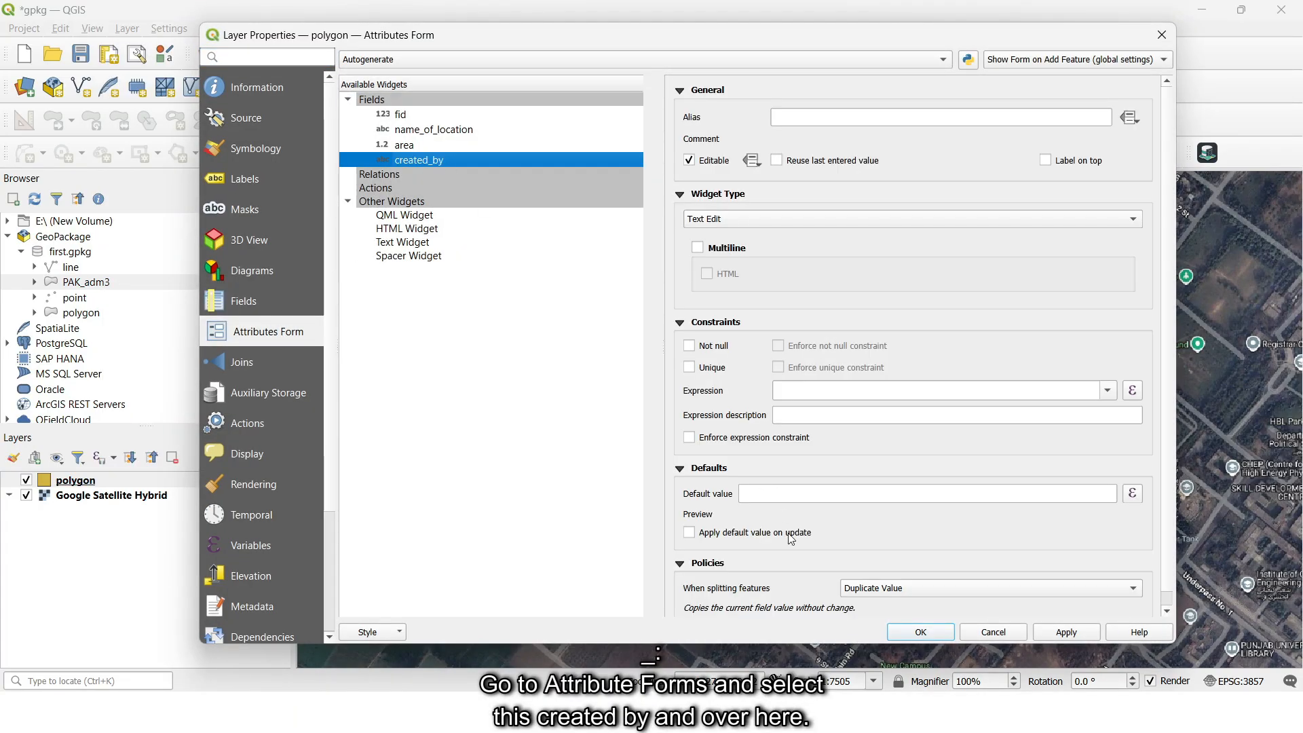
pyautogui.click(806, 492)
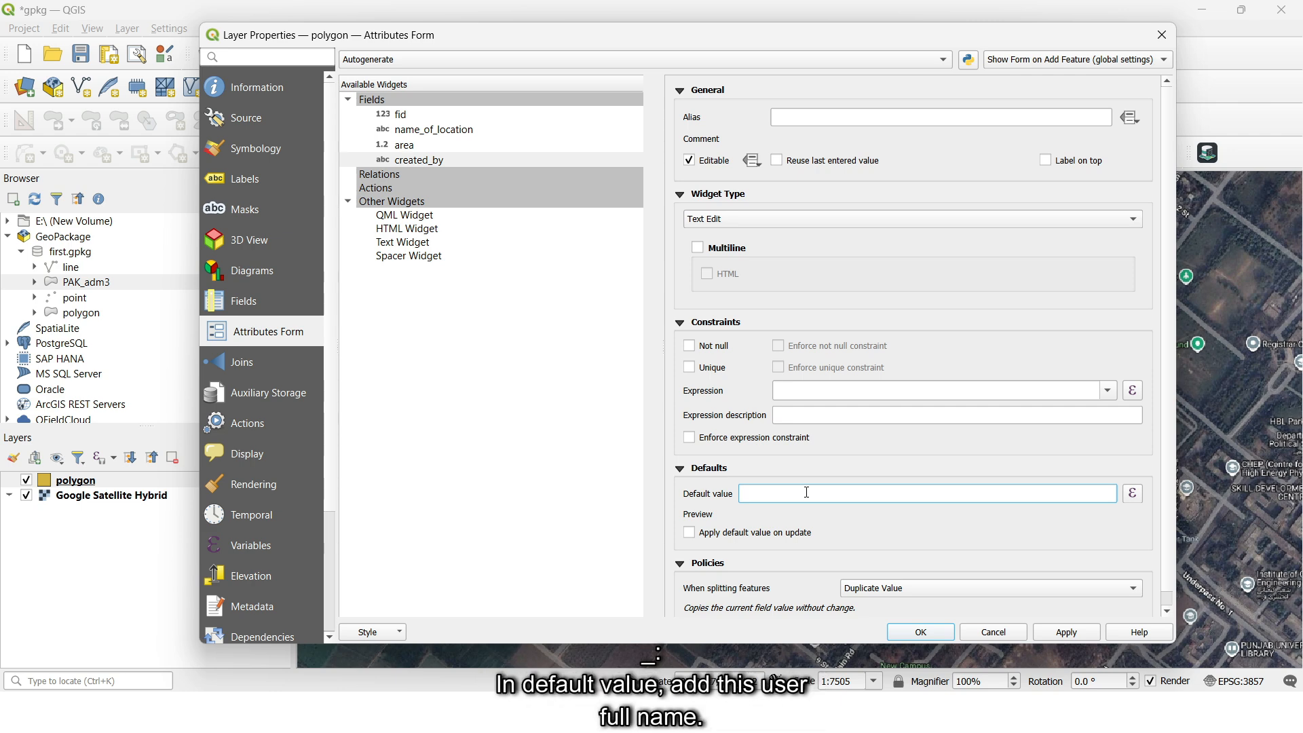
pyautogui.write('@user_full_name')
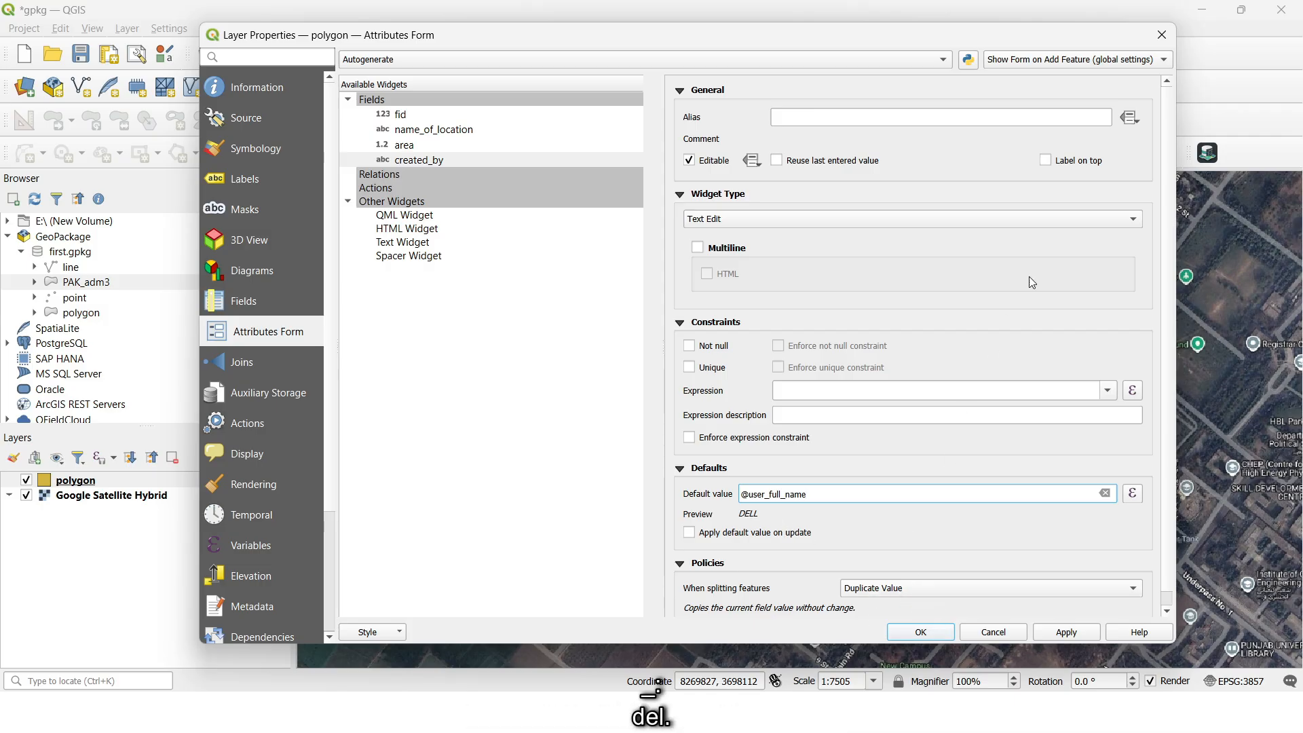
pyautogui.click(1163, 43)
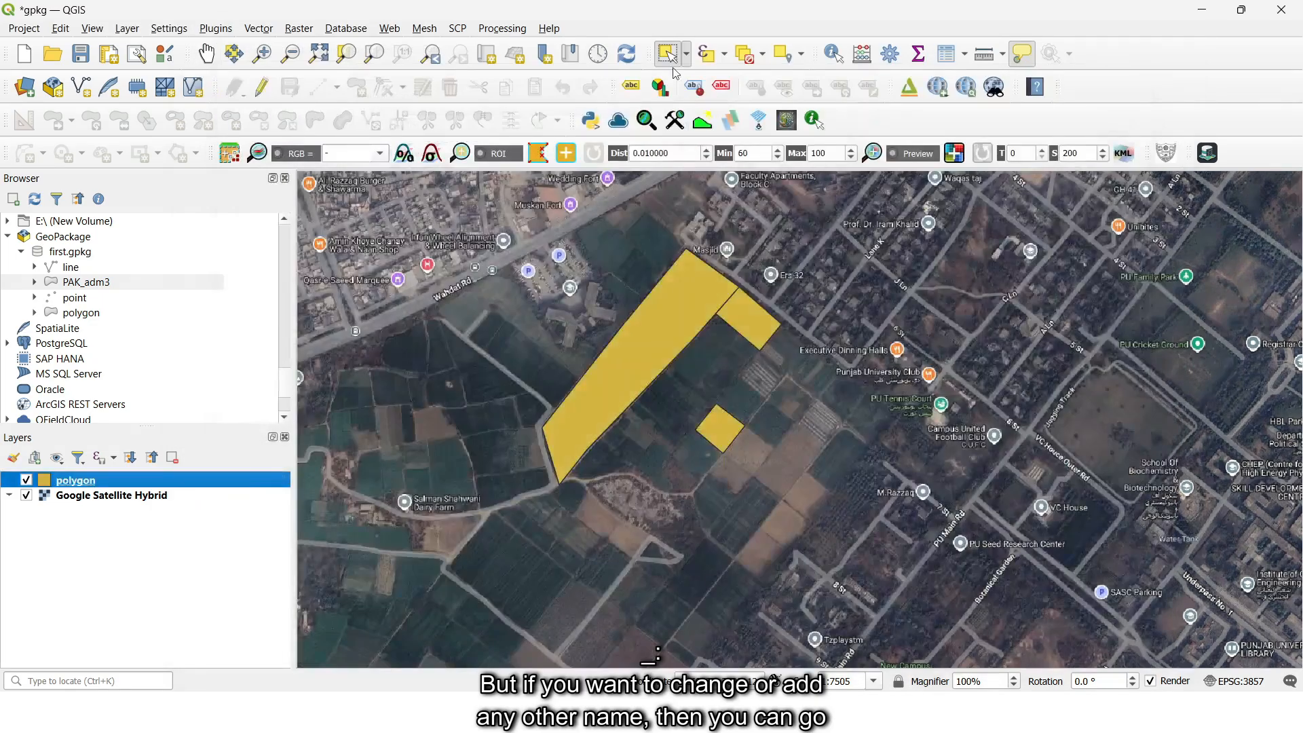
# - Add a global expression variable named gis_analyst in the program options, with the analyst's first name as its value
pyautogui.click(168, 28)
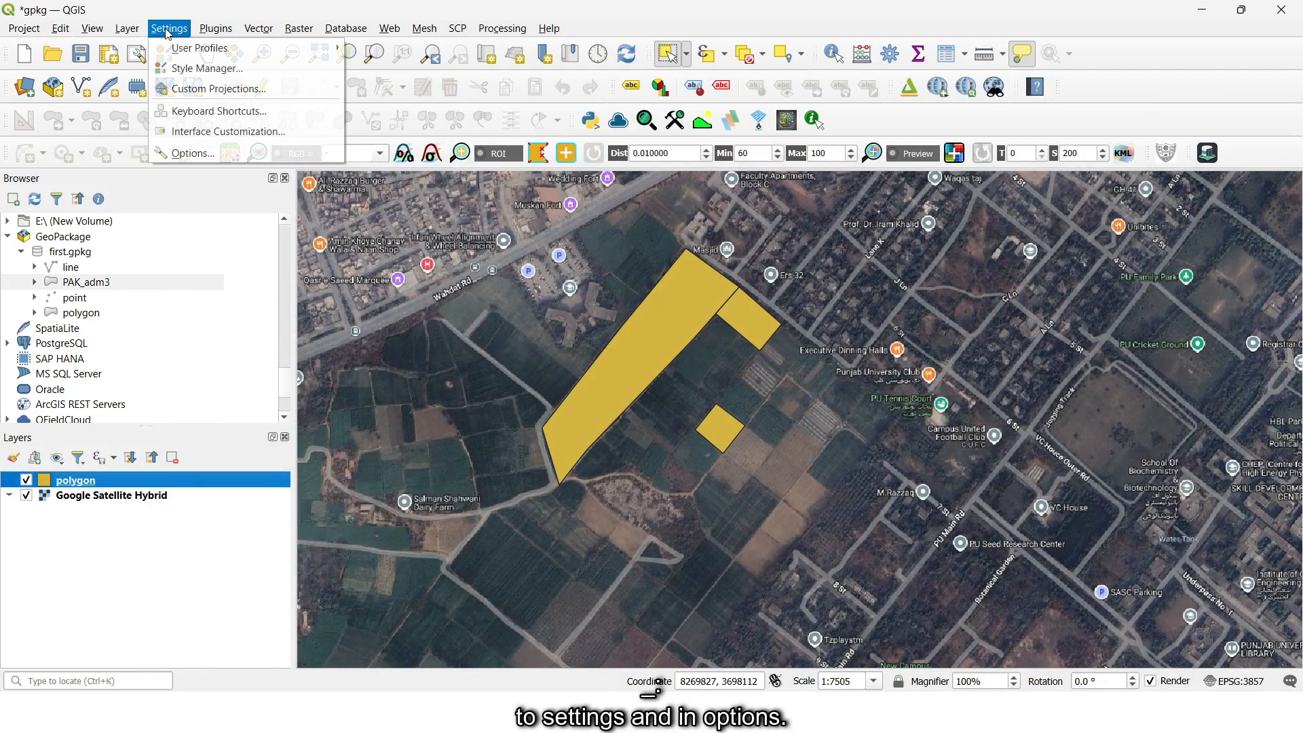
pyautogui.click(197, 152)
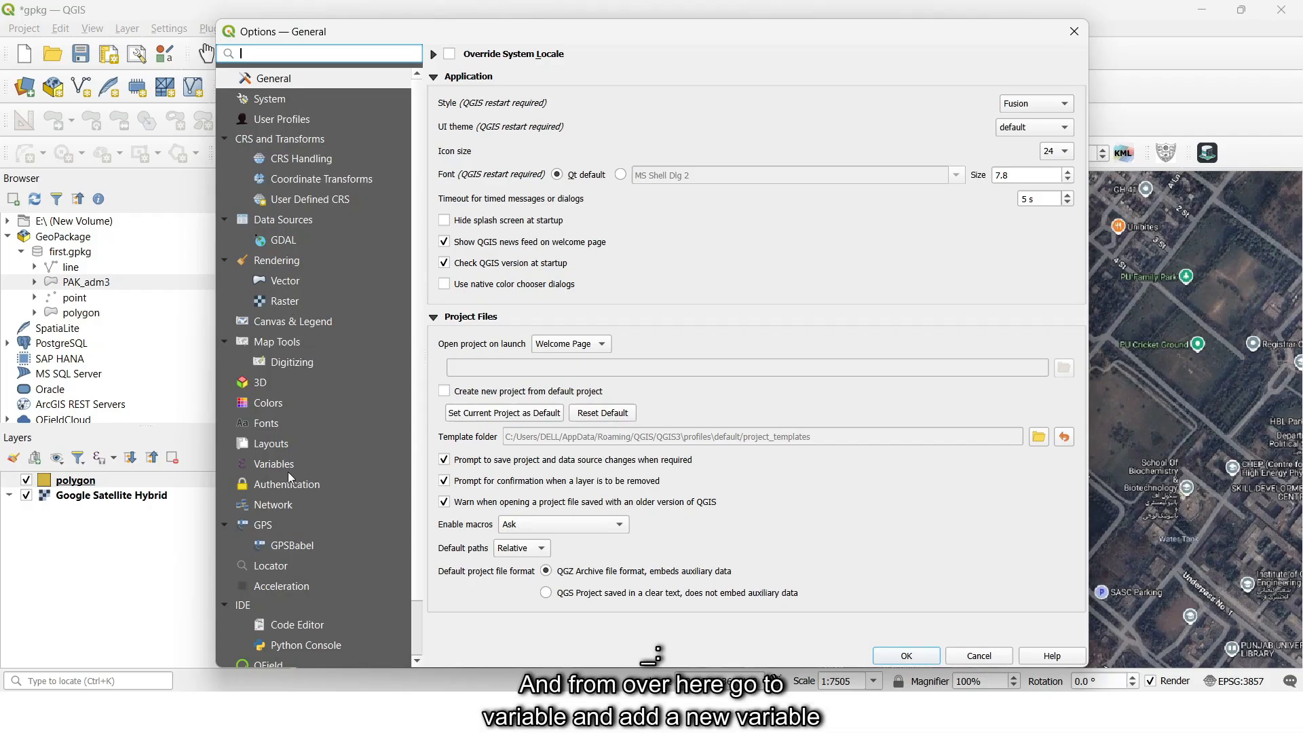
pyautogui.click(276, 464)
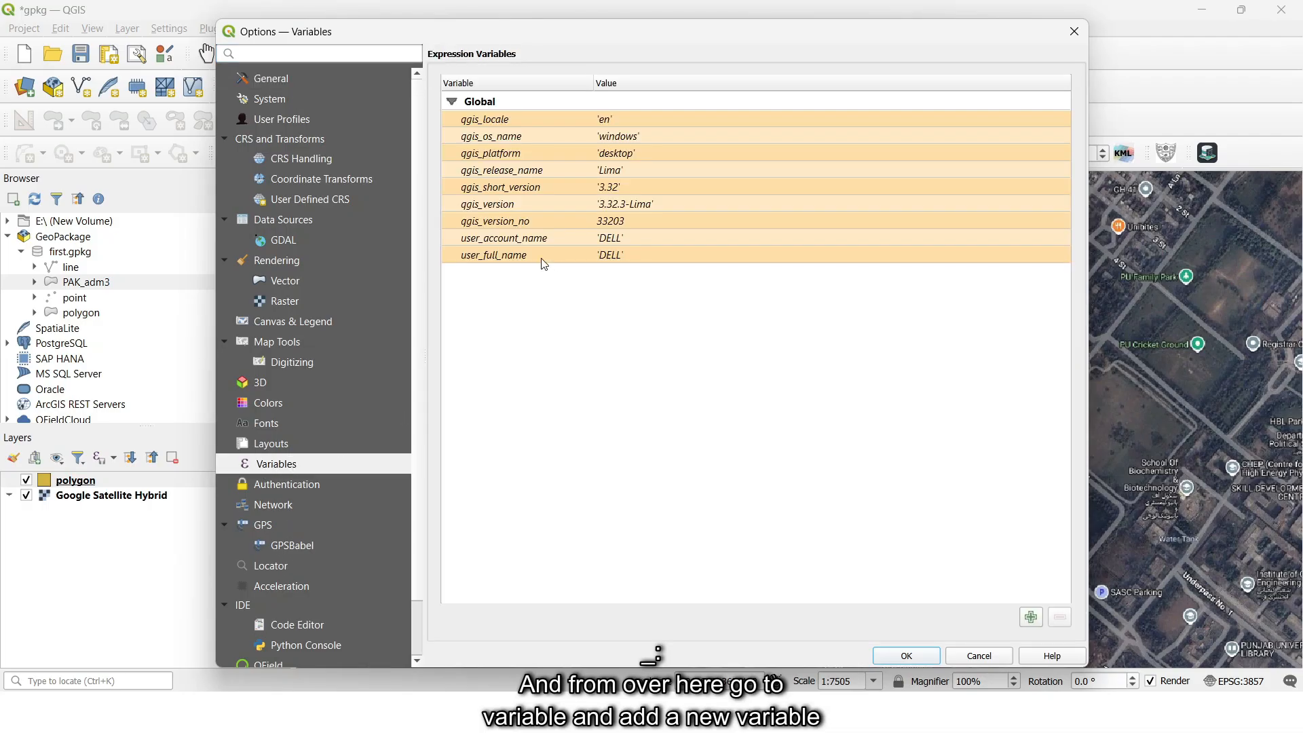
pyautogui.click(1031, 617)
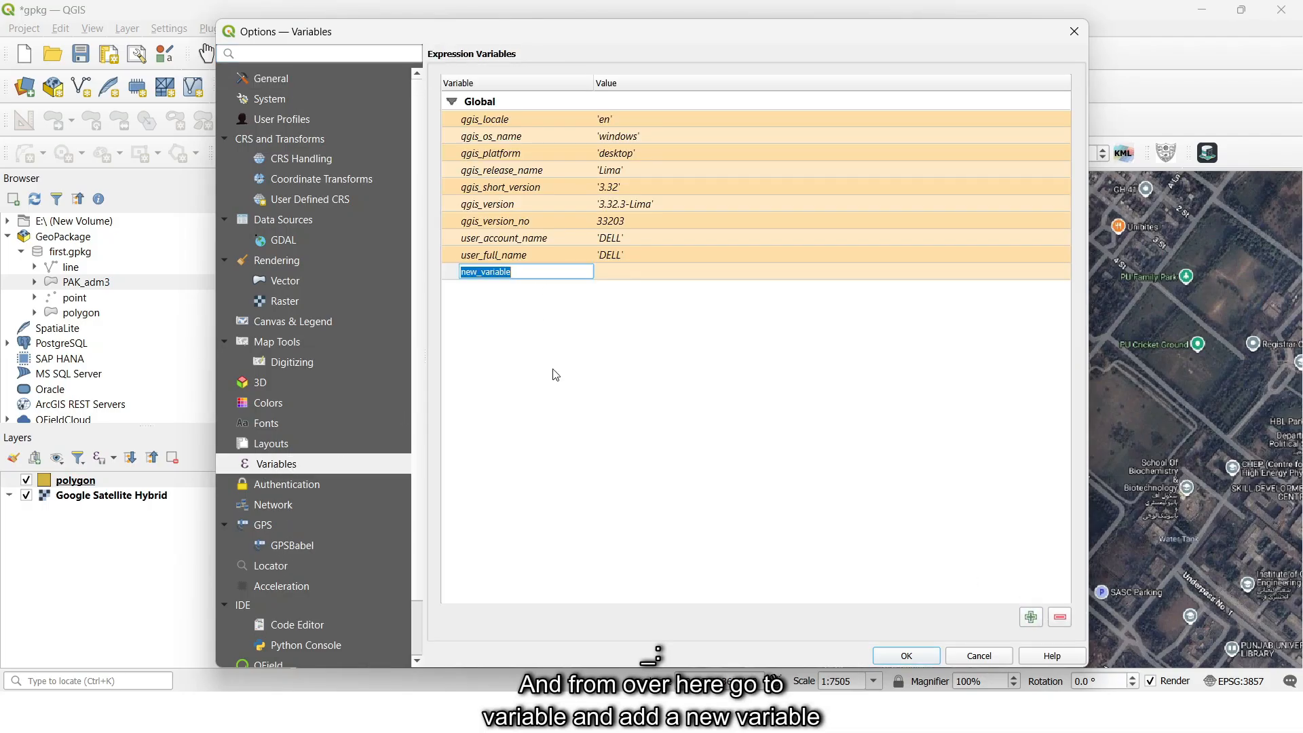
pyautogui.press('BackSpace')
pyautogui.write('g')
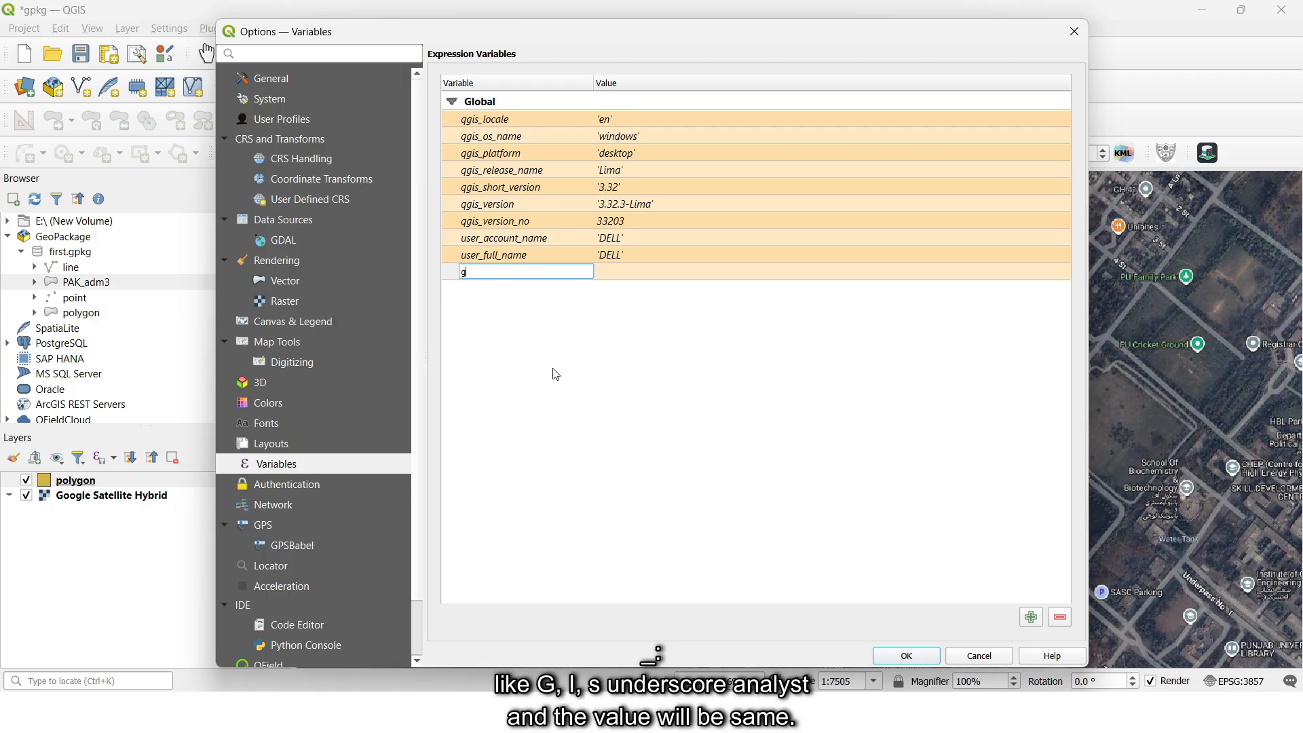
pyautogui.write('is_analyst')
pyautogui.click(633, 278)
pyautogui.write('usama')
pyautogui.doubleClick(492, 273)
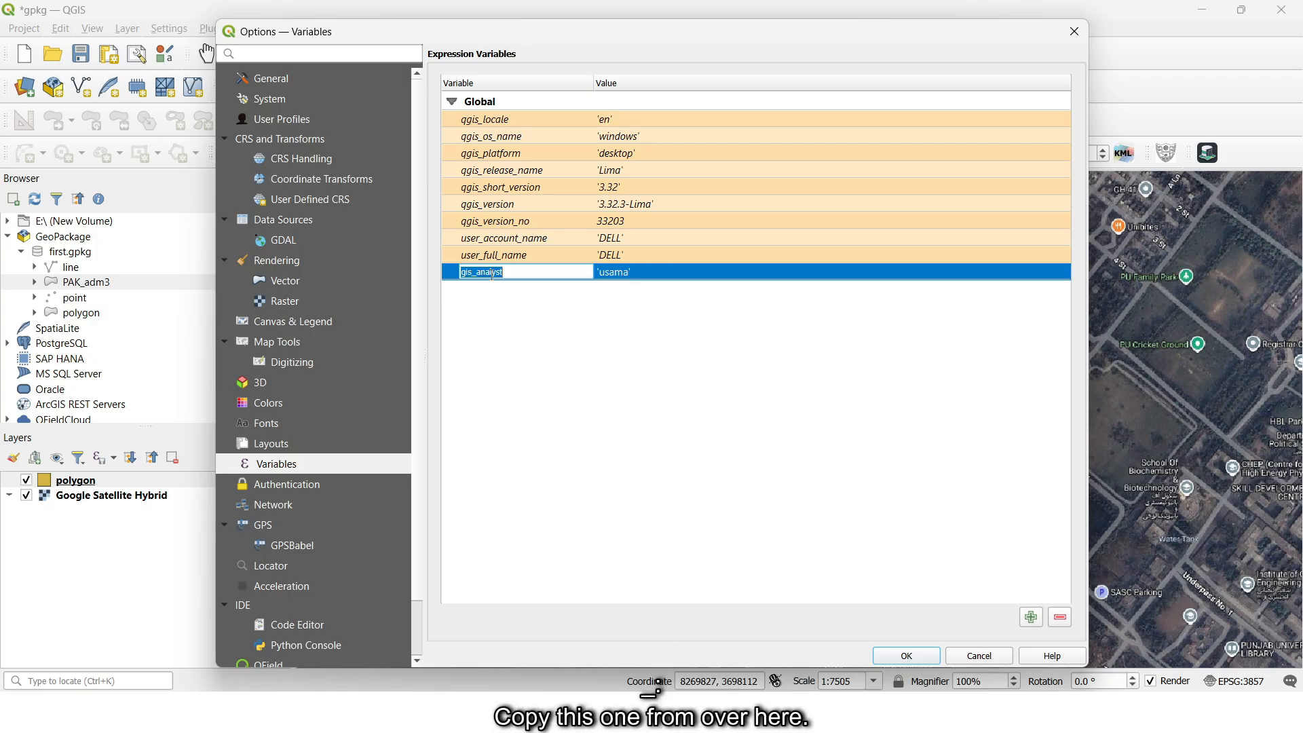
pyautogui.click(912, 654)
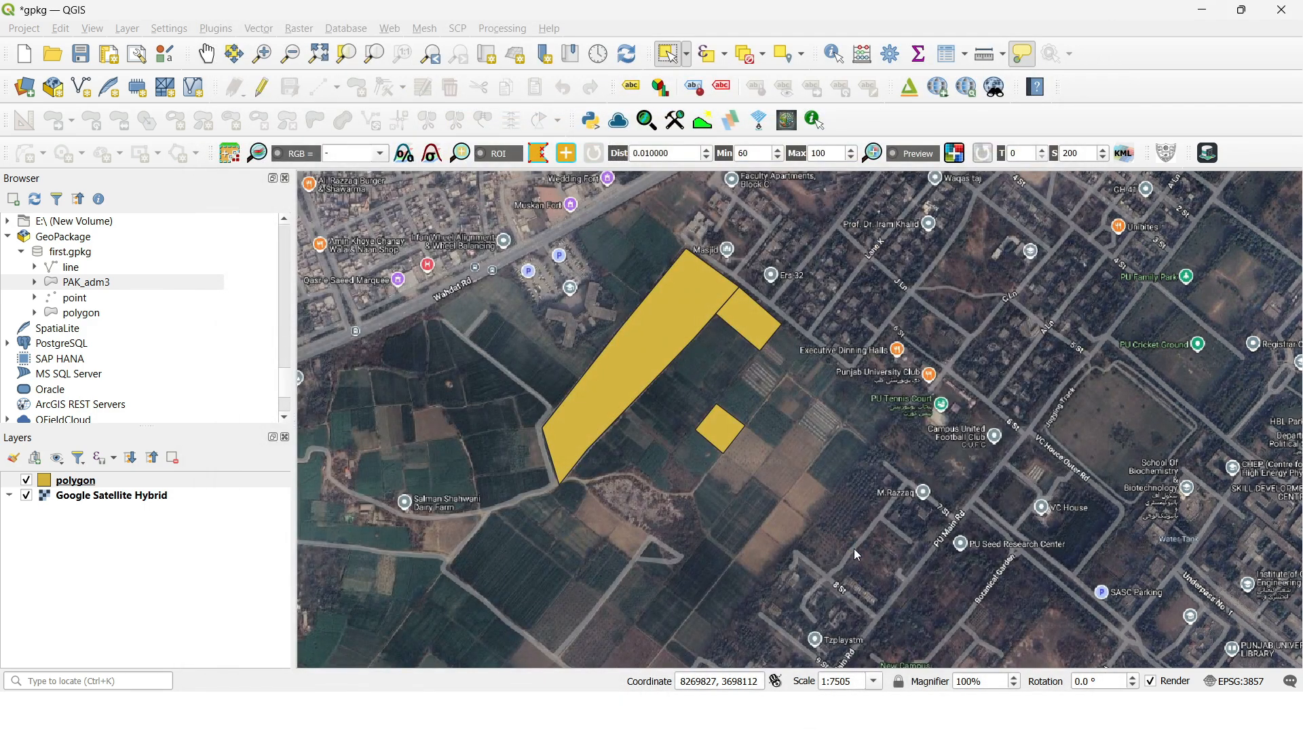
pyautogui.rightClick(106, 480)
pyautogui.click(174, 475)
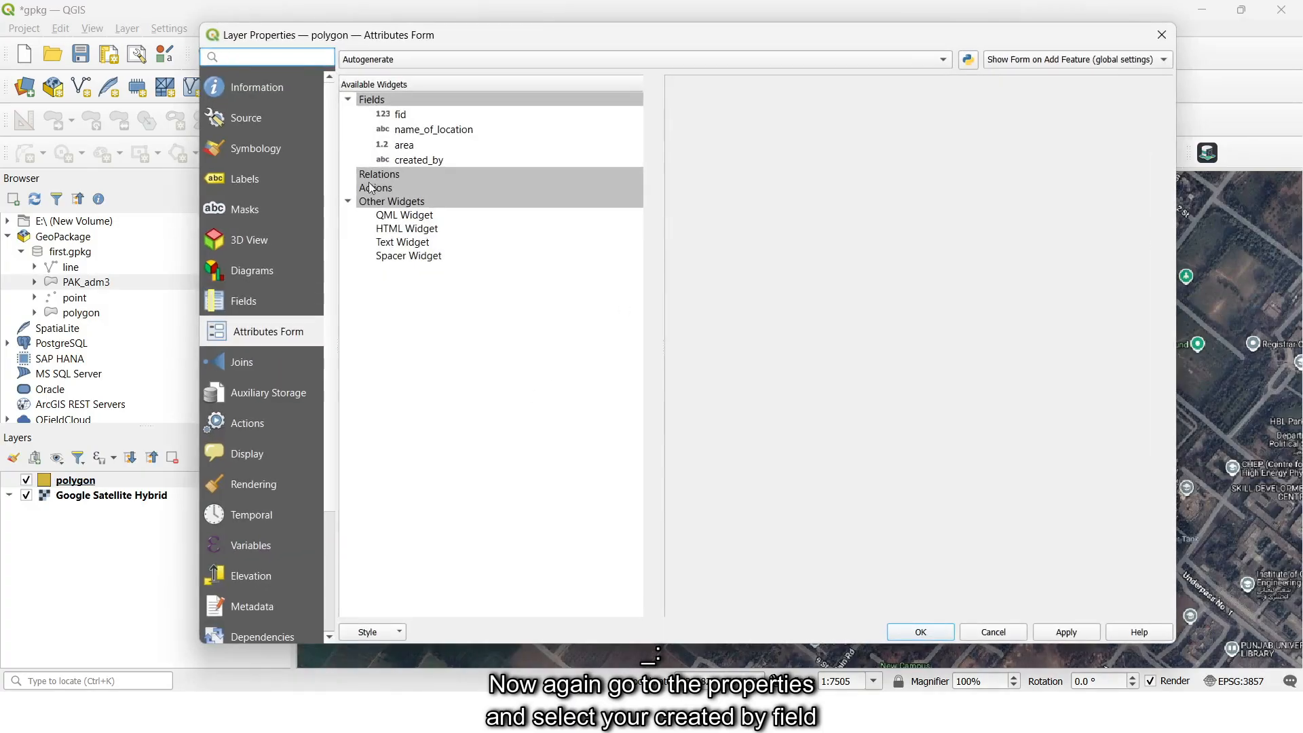
pyautogui.click(407, 161)
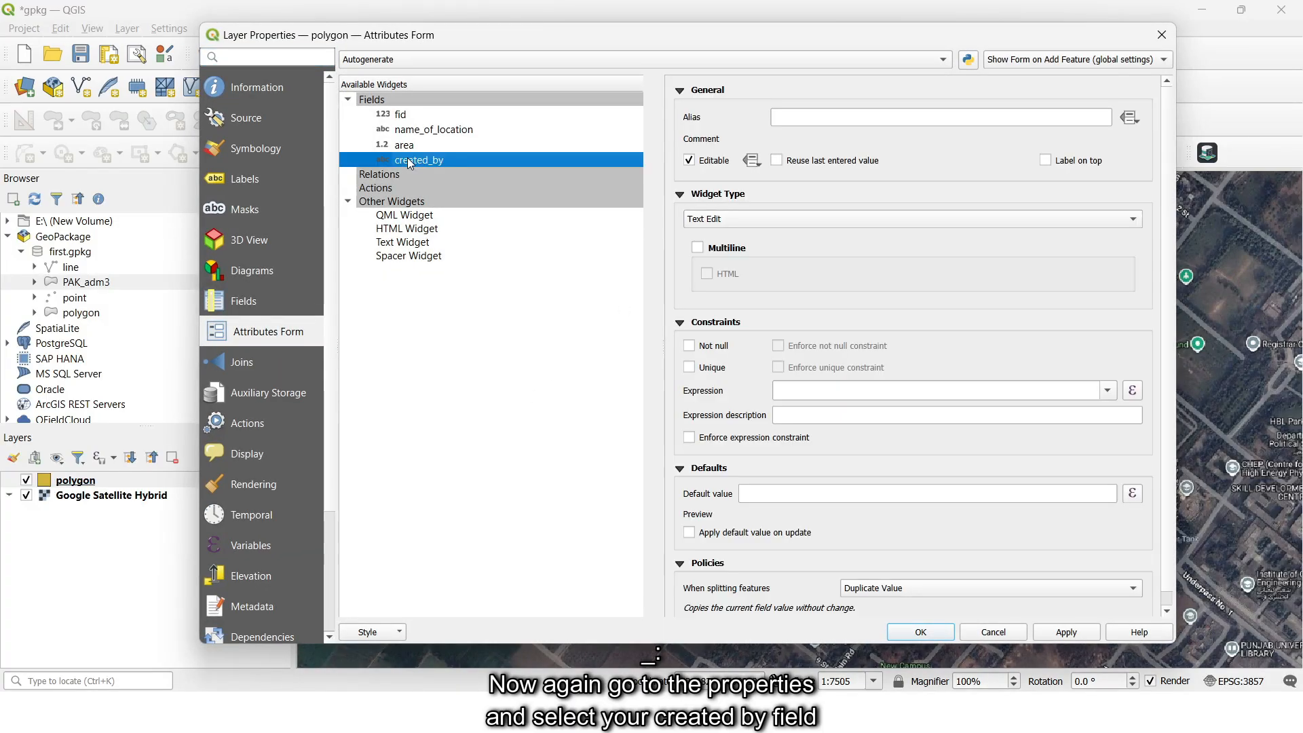
pyautogui.click(803, 500)
pyautogui.write('@')
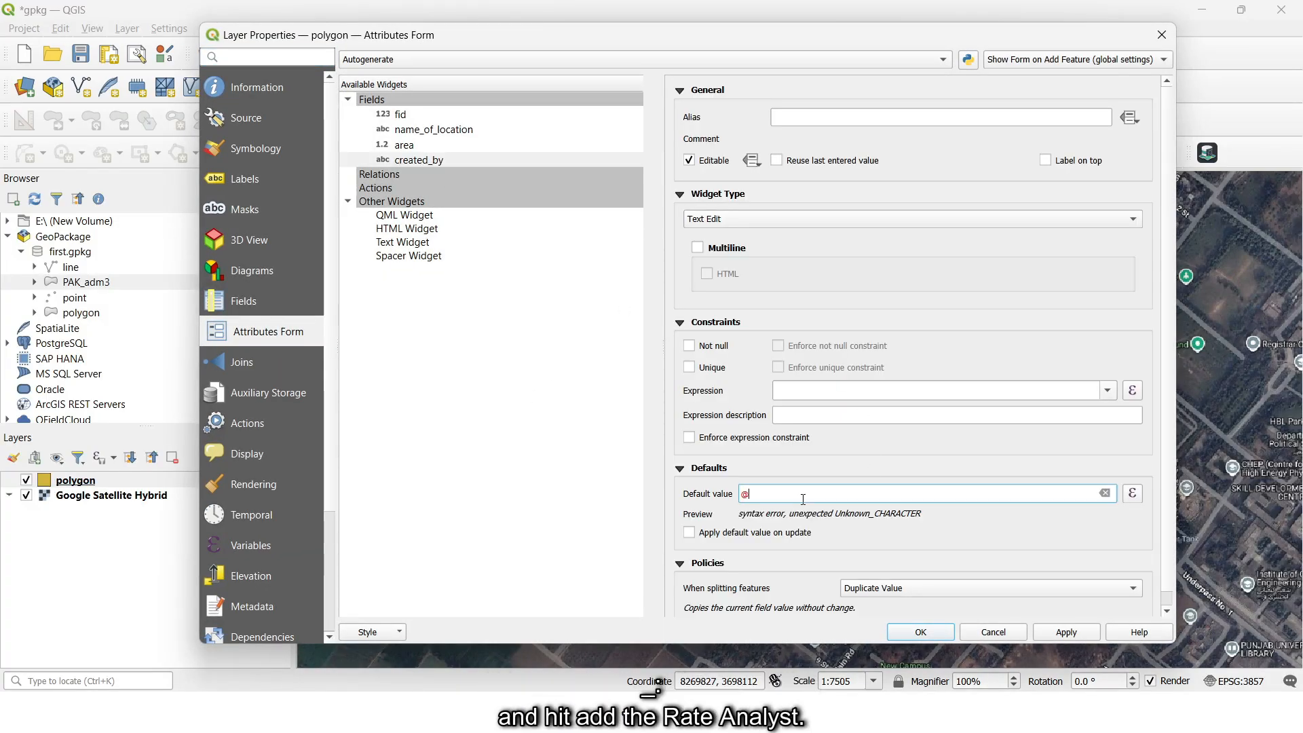
pyautogui.write('gis_analyst')
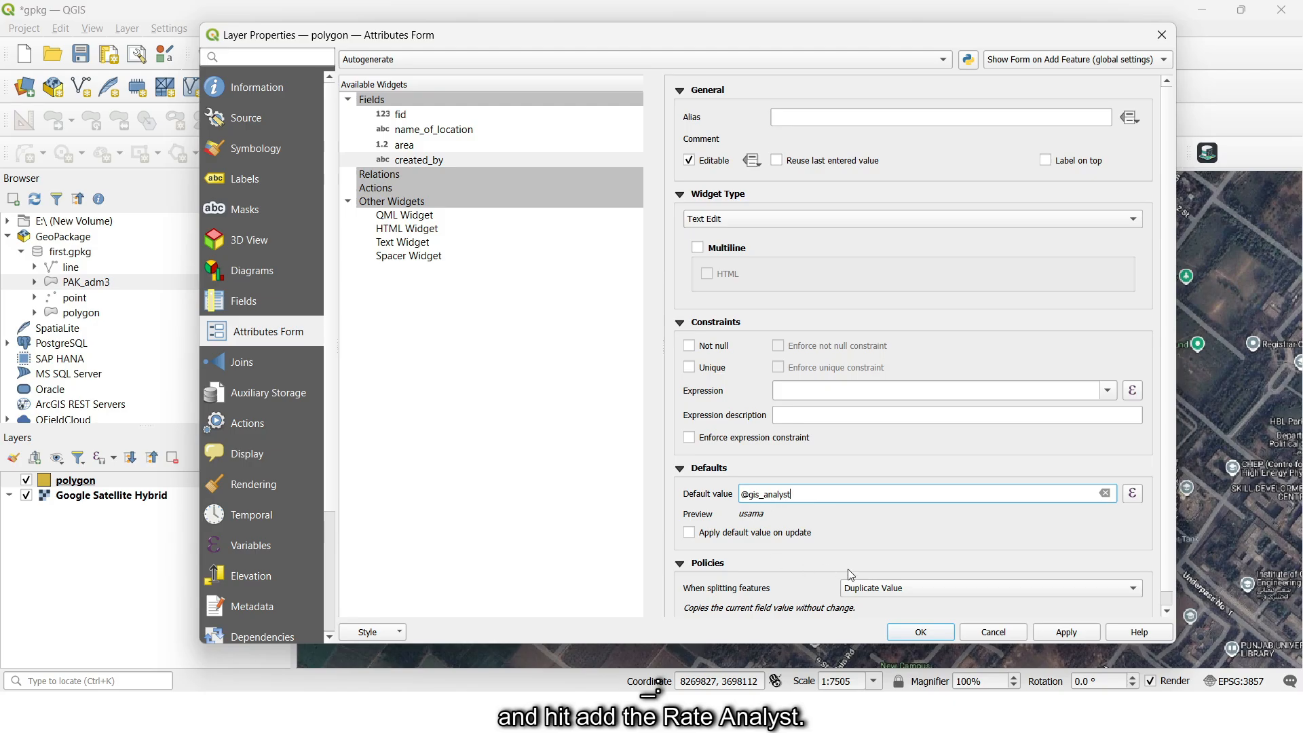
pyautogui.click(921, 633)
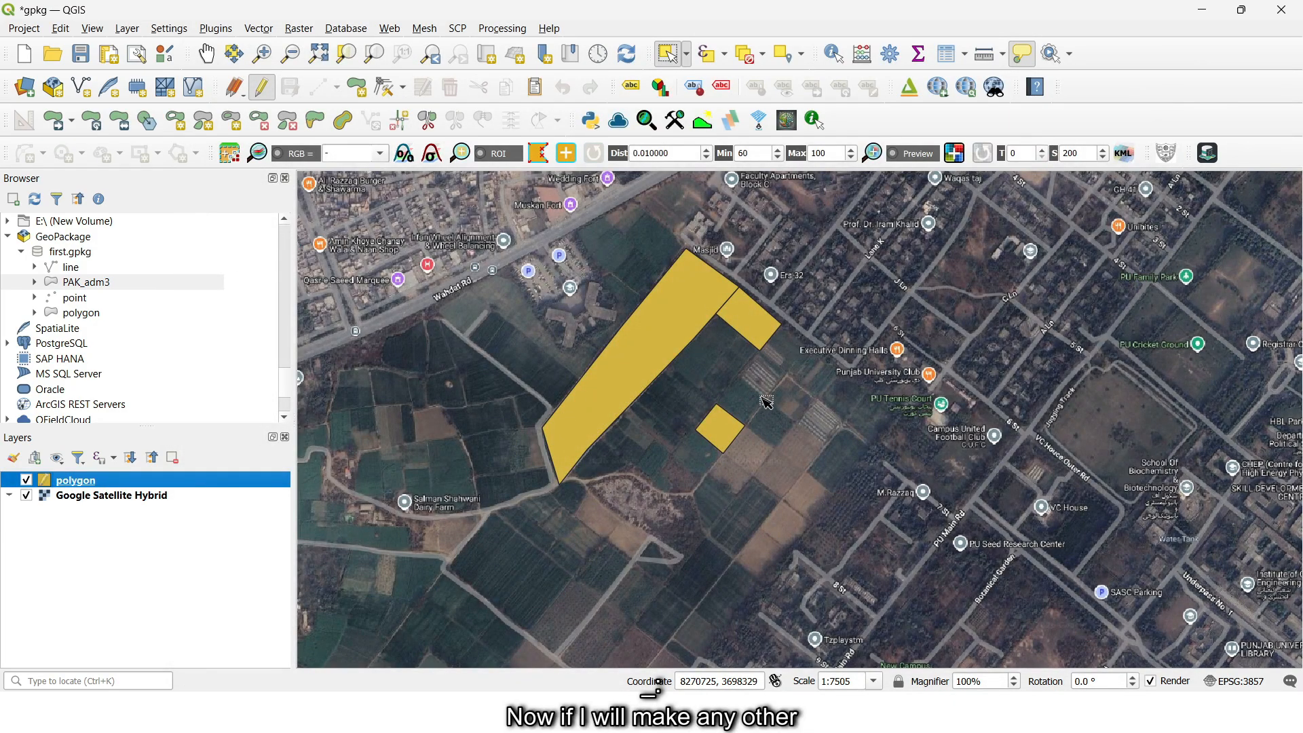
# - Draw a four-corner polygon with an area of about 3288 northeast of the small polygon, with name_of_location farm, and save the edits
pyautogui.click(356, 87)
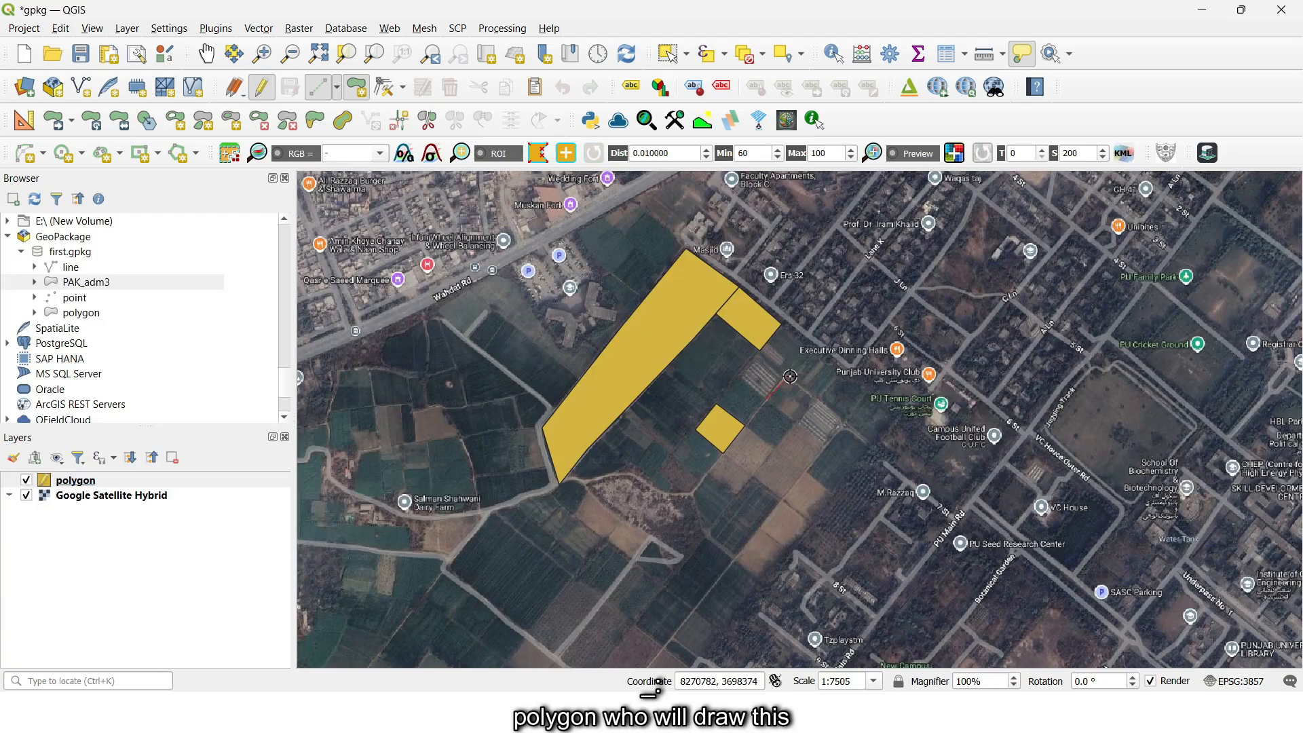
pyautogui.click(785, 373)
pyautogui.click(814, 401)
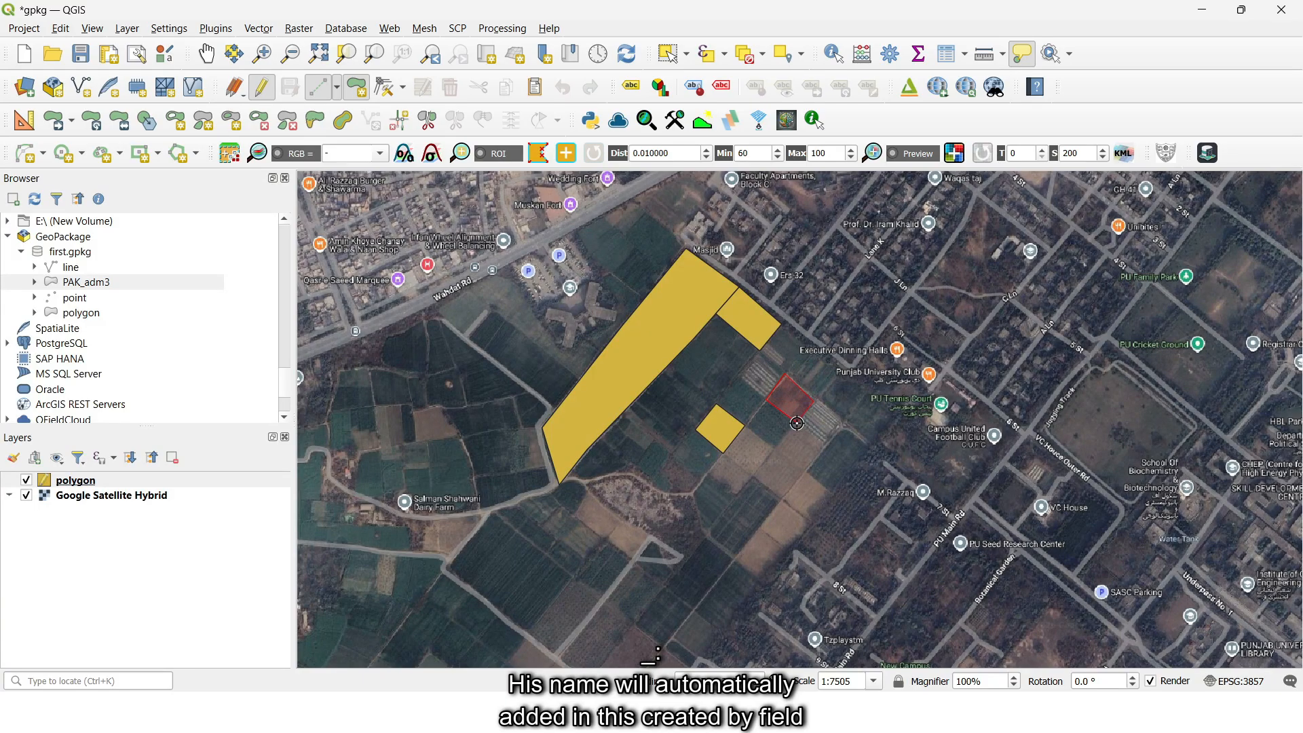
pyautogui.rightClick(797, 423)
pyautogui.scroll(-1, 685, 386)
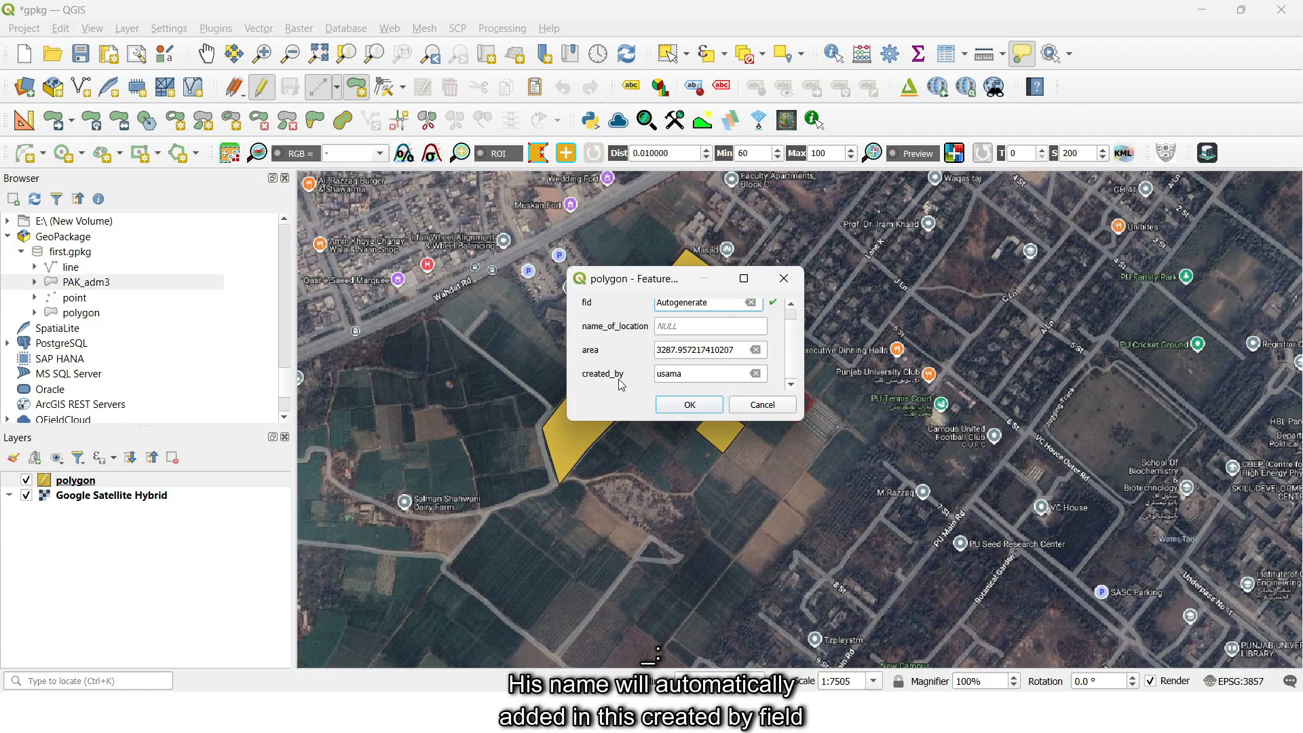
pyautogui.click(688, 332)
pyautogui.doubleClick(689, 331)
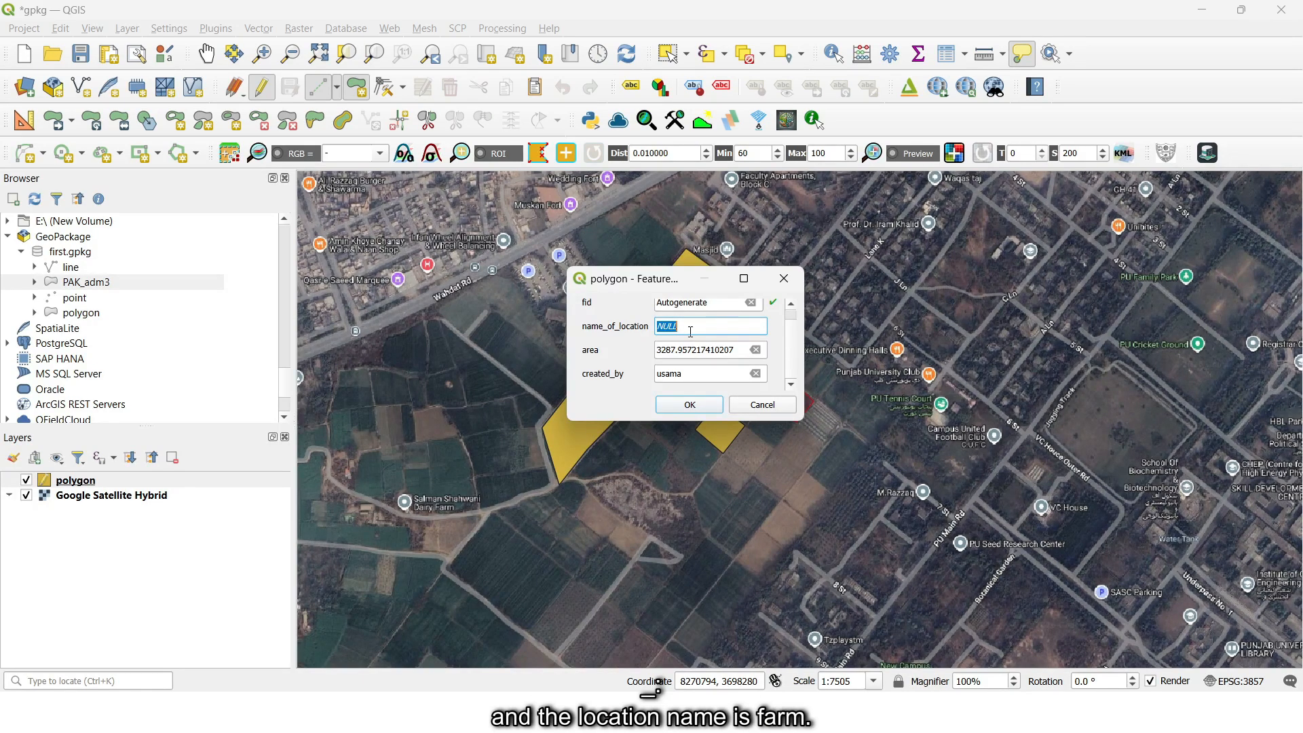
pyautogui.write('farm')
pyautogui.click(690, 405)
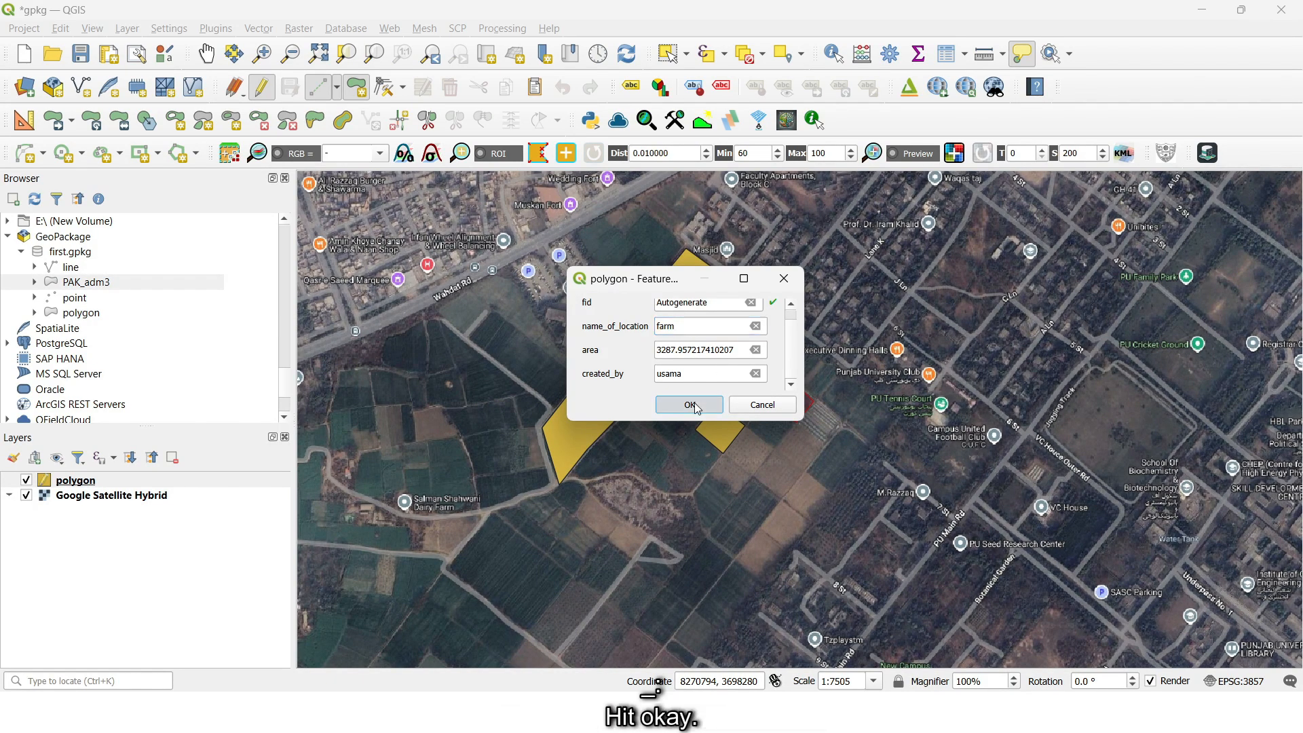
pyautogui.click(262, 87)
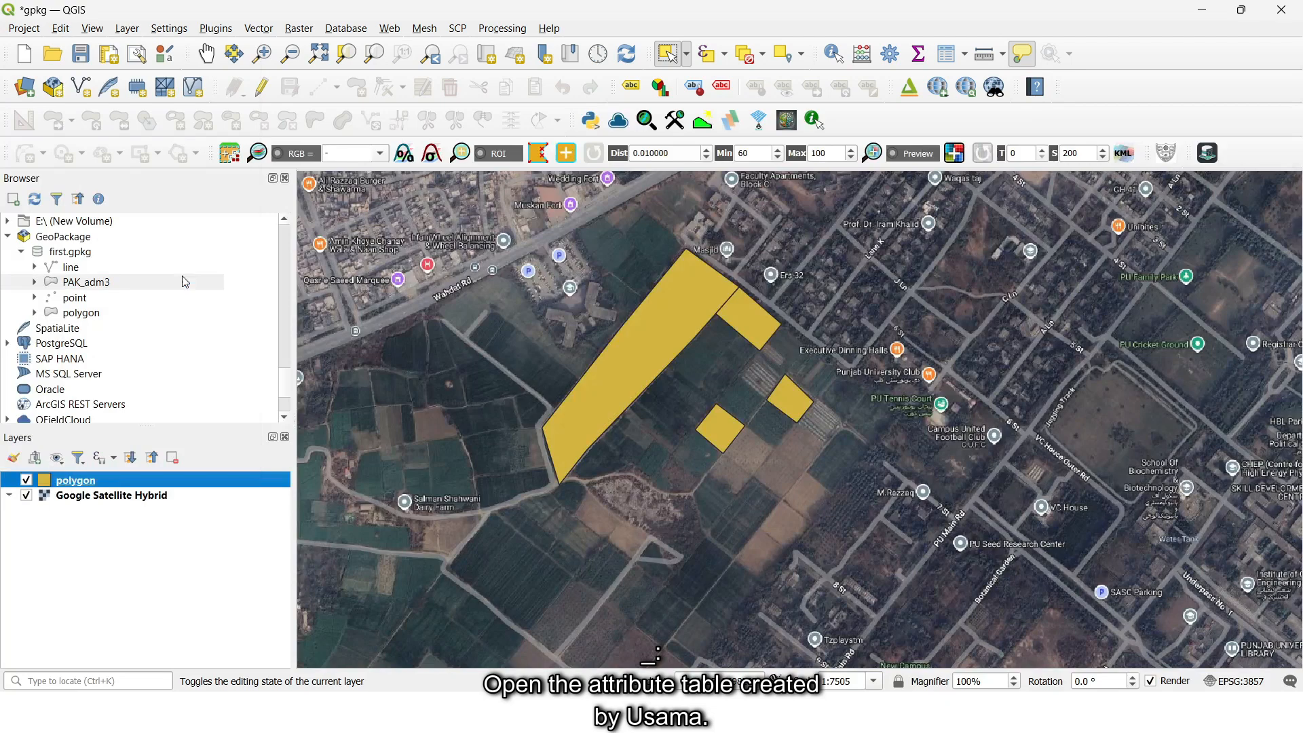
# - Open the polygon layer's attribute table in editing mode and add a Date & Time field named created_at
pyautogui.press('F6')
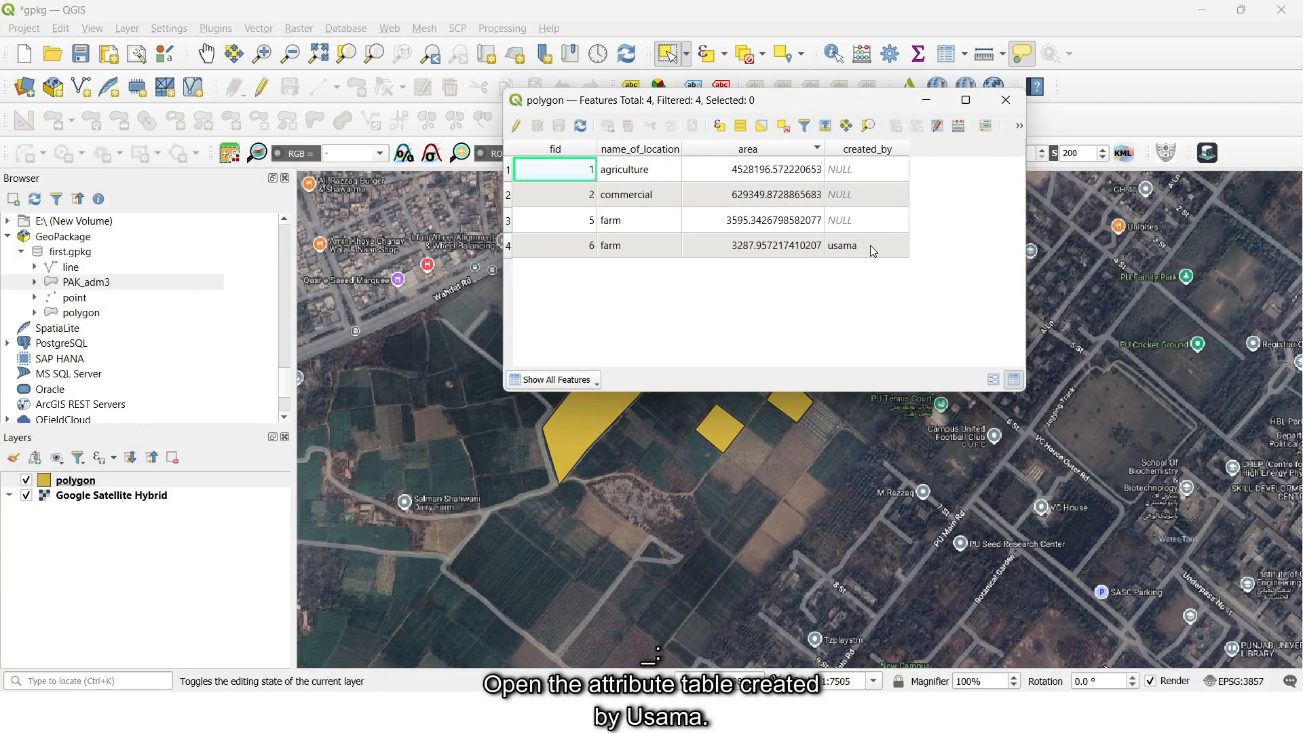
pyautogui.click(516, 126)
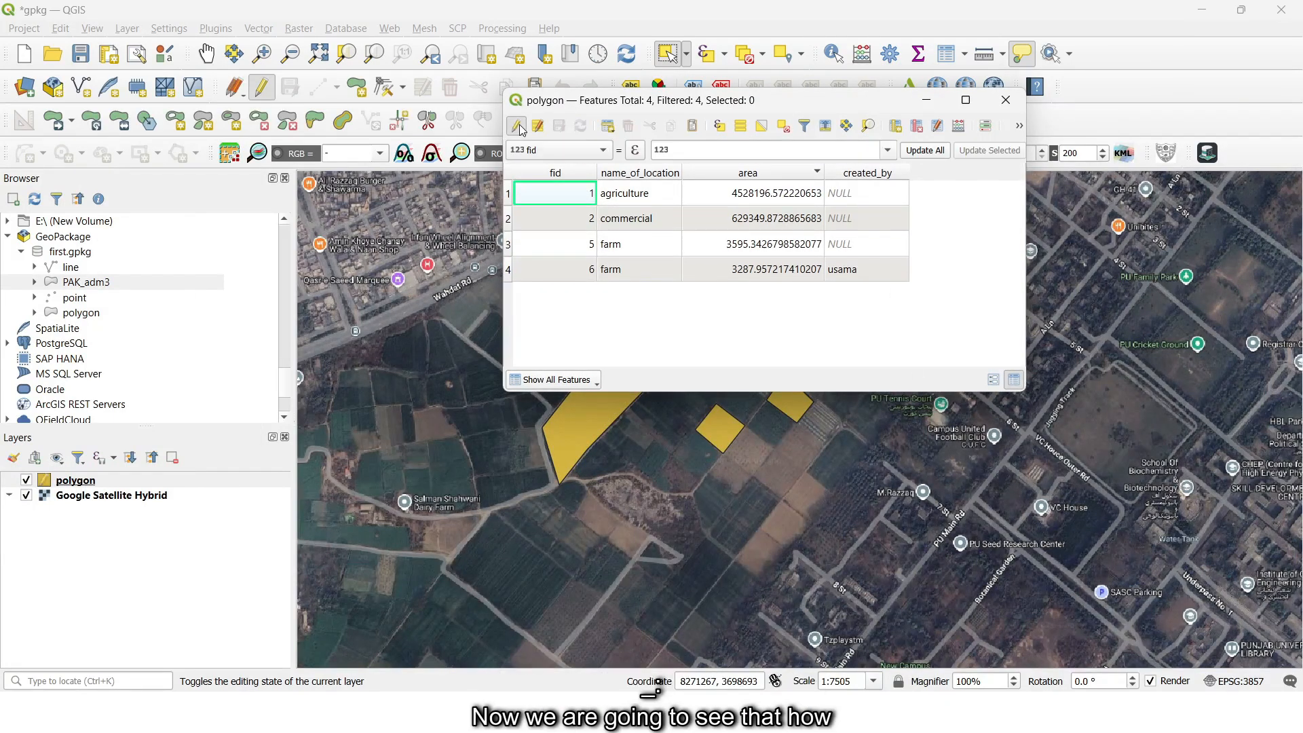
pyautogui.click(896, 126)
pyautogui.click(801, 183)
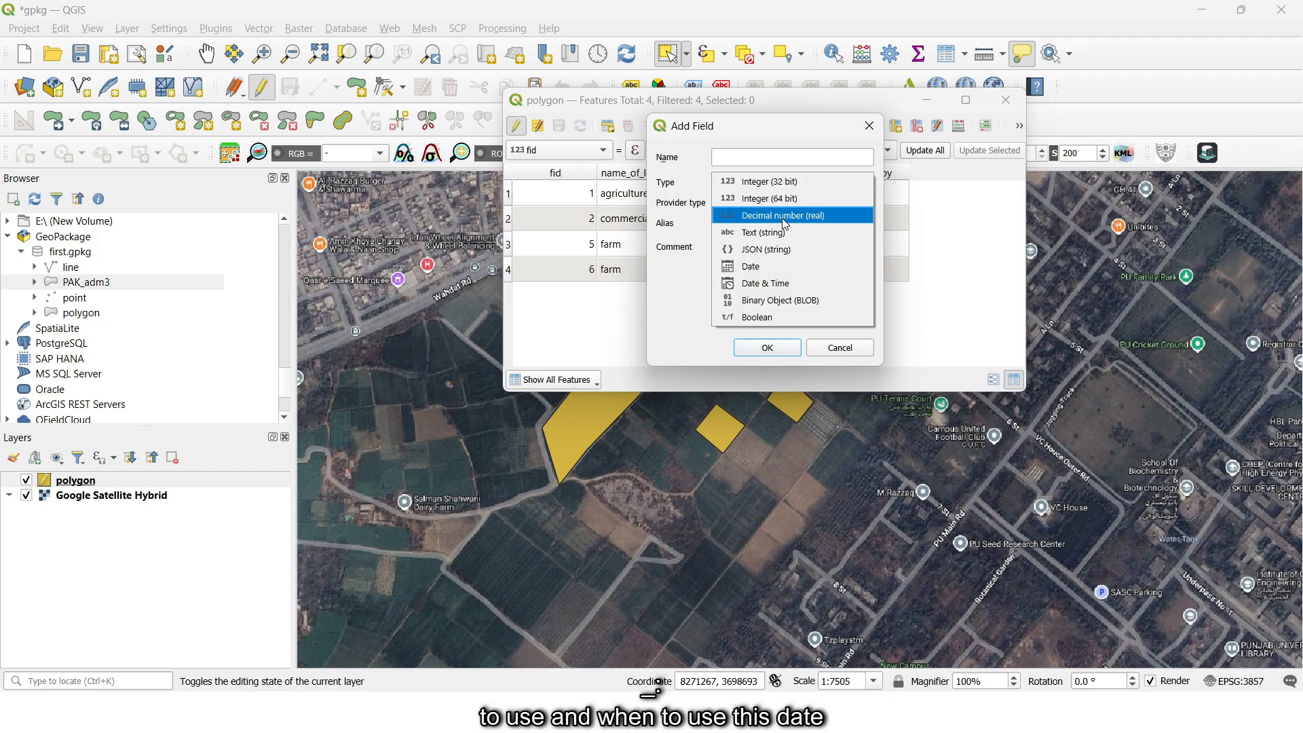
pyautogui.click(787, 286)
pyautogui.click(779, 155)
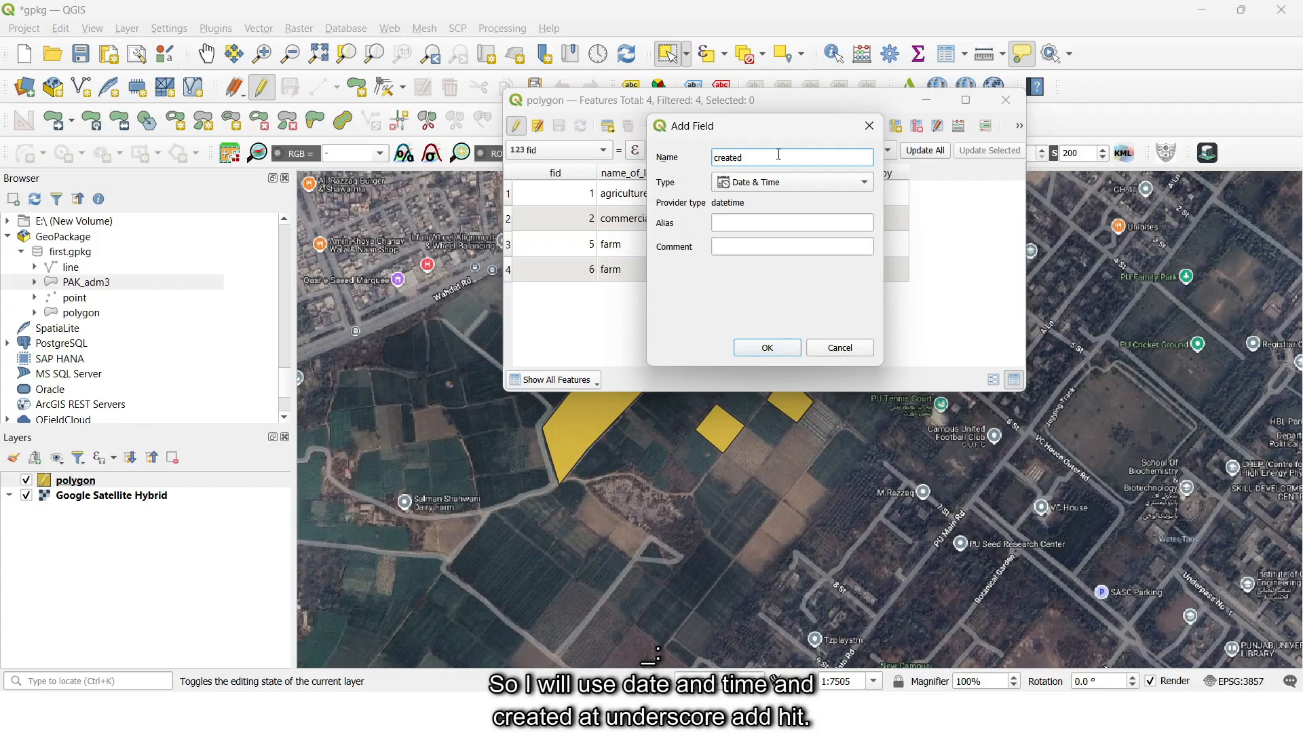
pyautogui.click(765, 347)
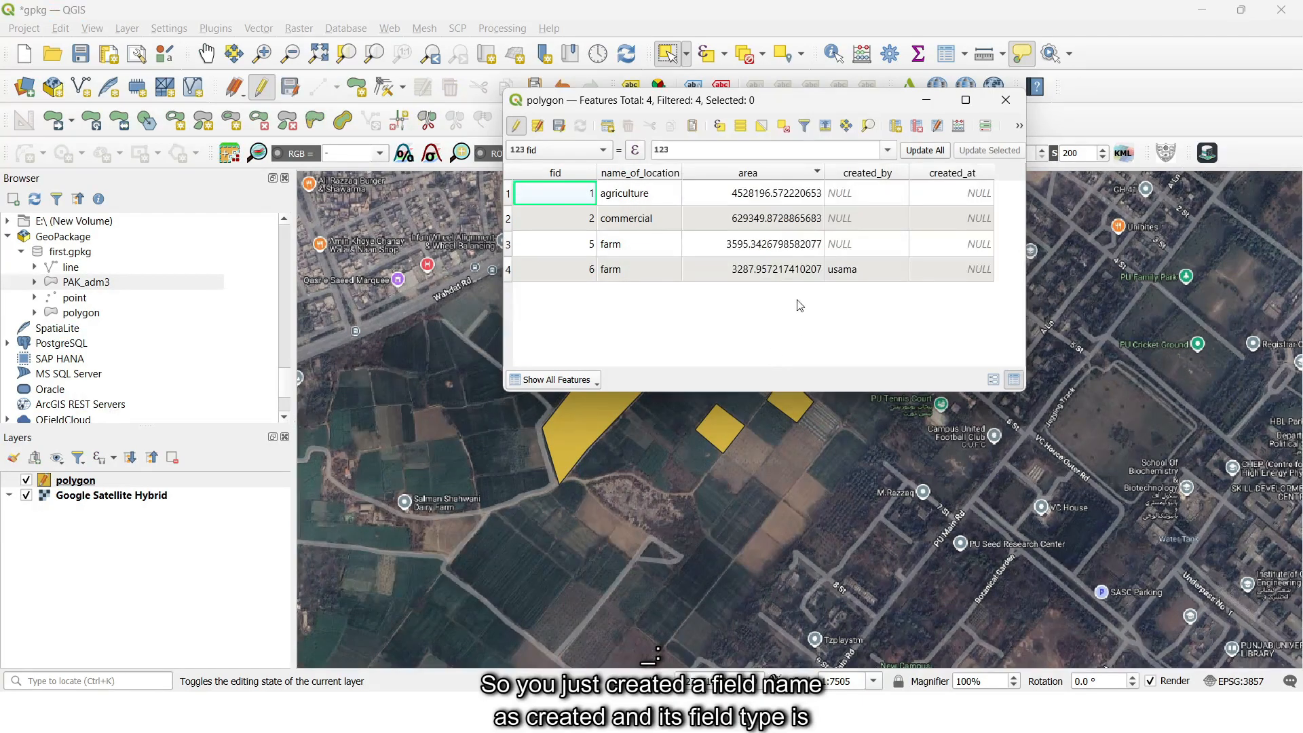
# - Open the created_at cell of the agriculture row and examine its date and time format
pyautogui.doubleClick(976, 192)
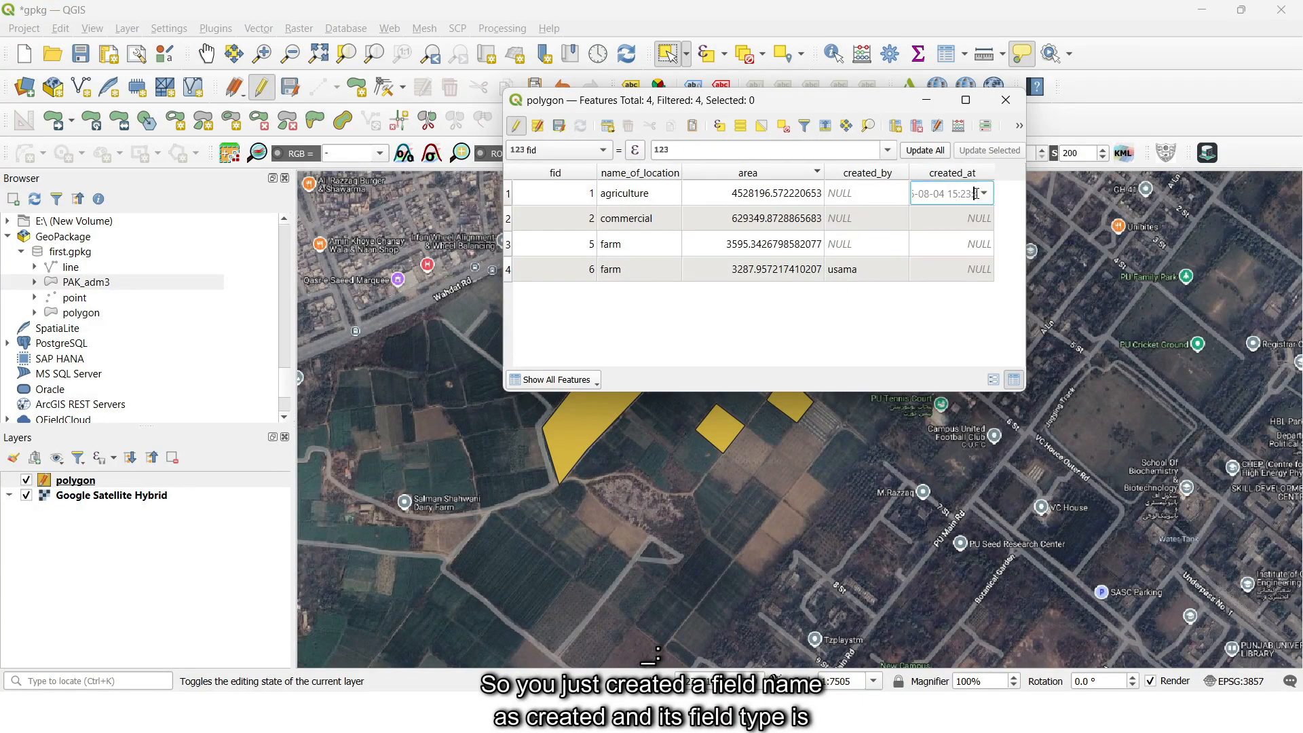
pyautogui.moveTo(953, 194)
pyautogui.mouseDown()
pyautogui.moveTo(913, 195)
pyautogui.moveTo(976, 194)
pyautogui.mouseUp()
pyautogui.click(916, 194)
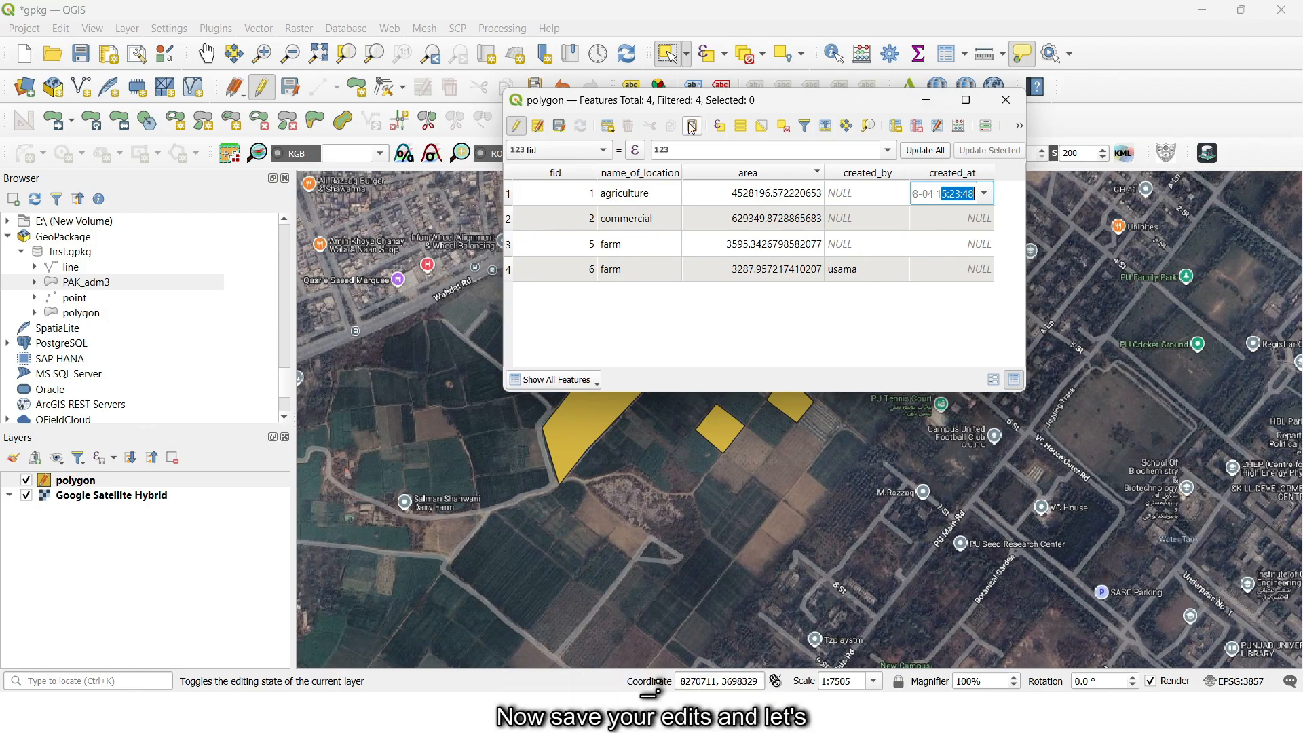
# - Stop editing the polygon layer with the changes saved, and close its attribute table
pyautogui.click(516, 126)
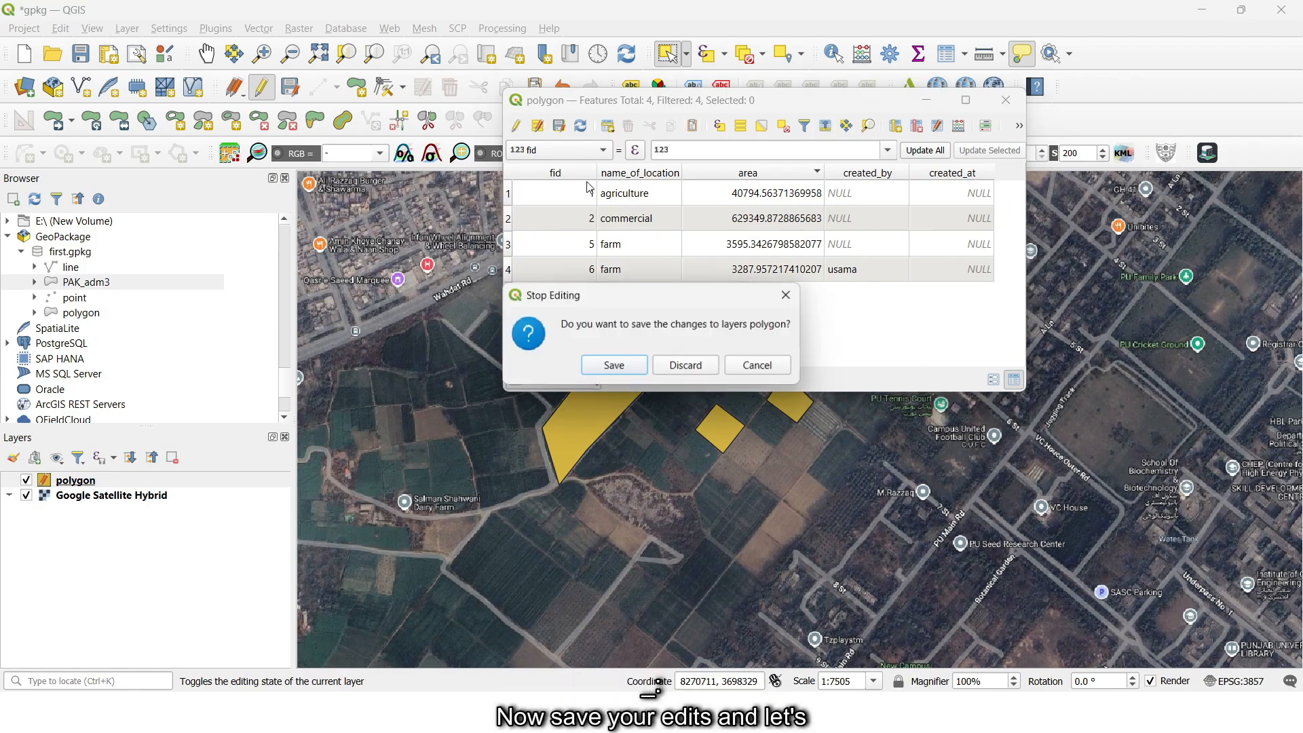
pyautogui.click(604, 365)
pyautogui.click(1006, 100)
# - Set the default value of the created_at field to now() in the polygon layer's attribute form, with the default applied on update
pyautogui.rightClick(112, 481)
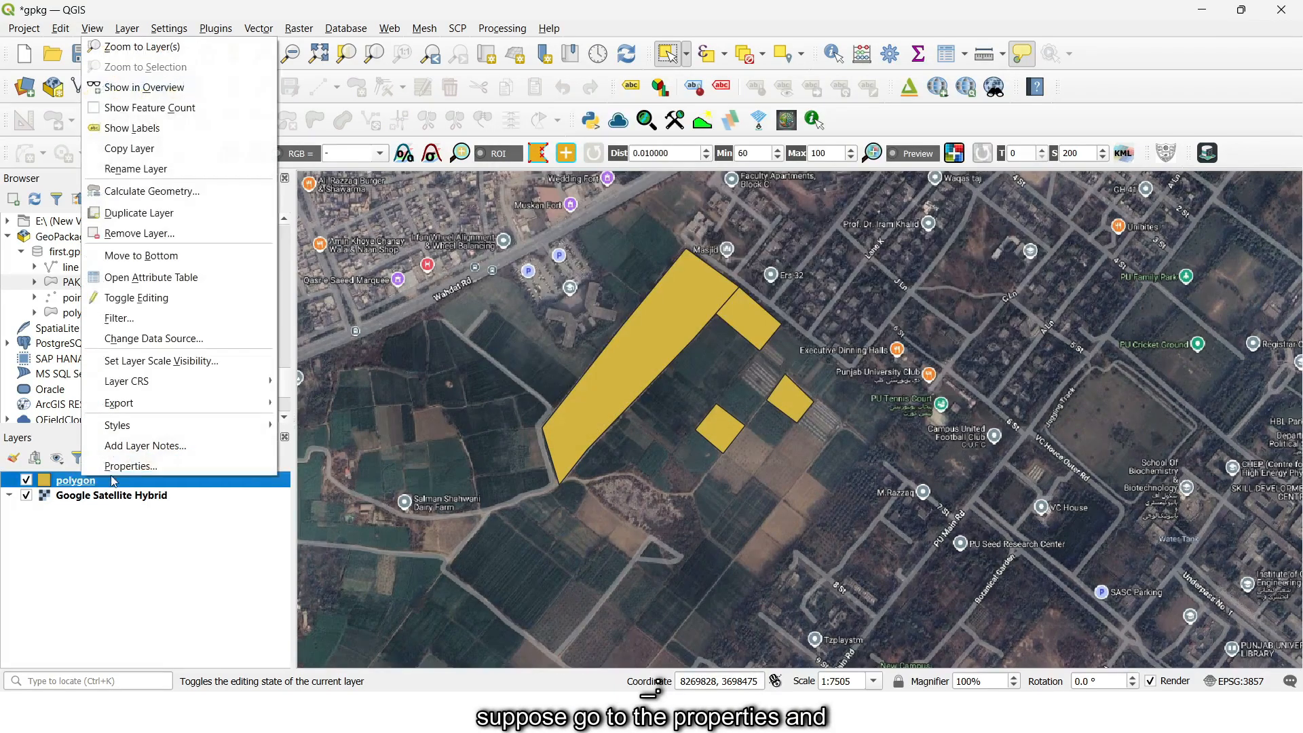
pyautogui.click(123, 465)
pyautogui.click(436, 175)
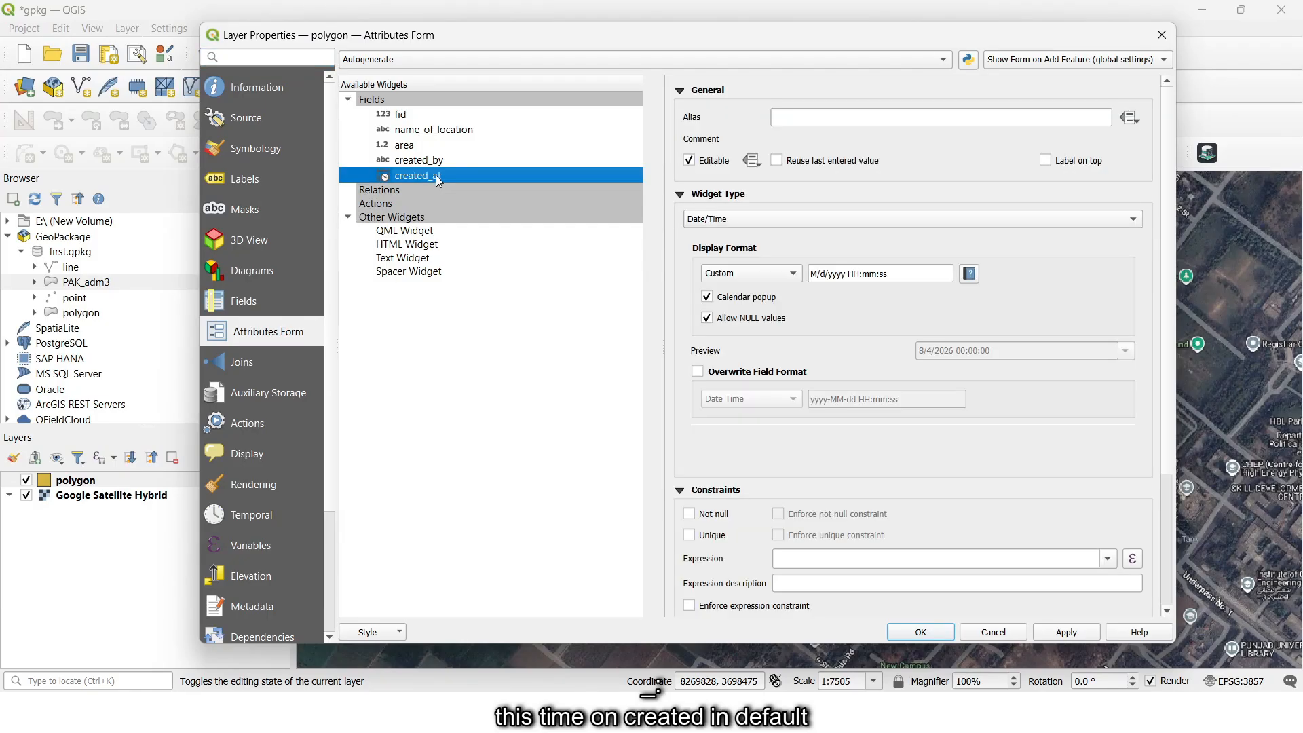
pyautogui.scroll(-3, 777, 542)
pyautogui.click(790, 480)
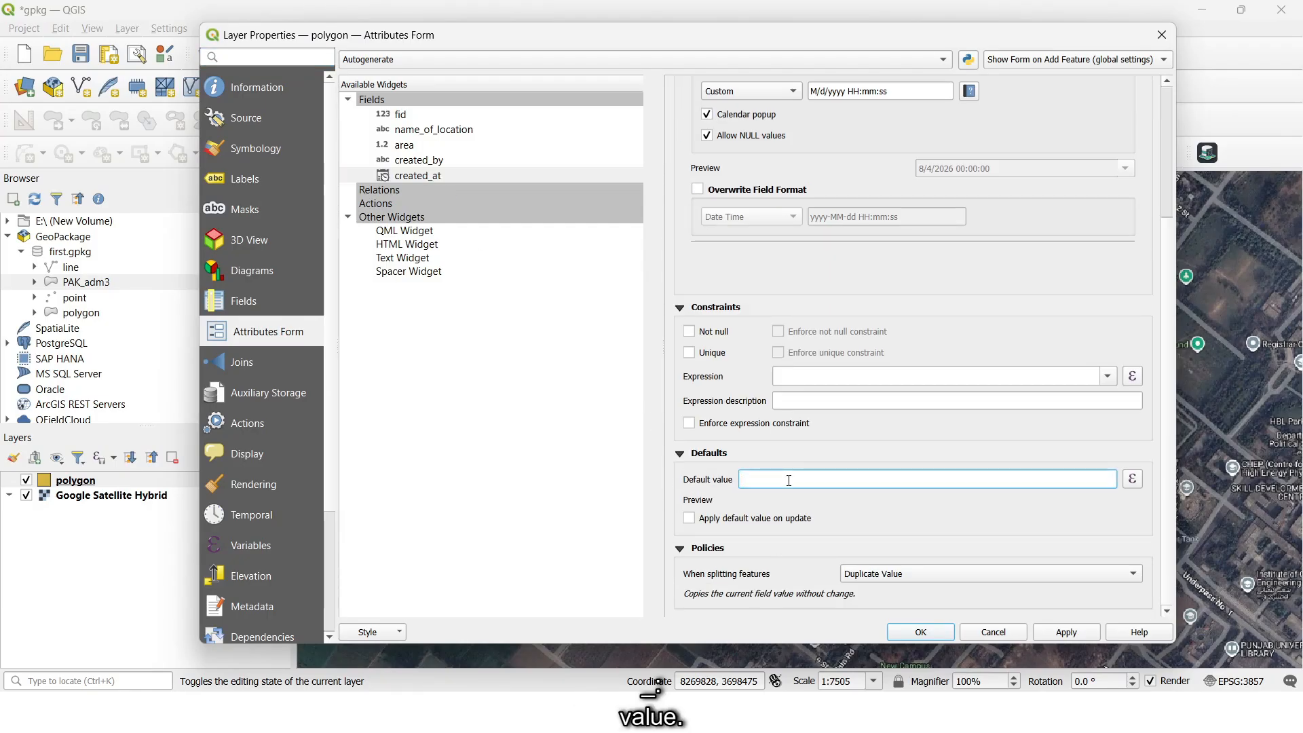
pyautogui.write('now(')
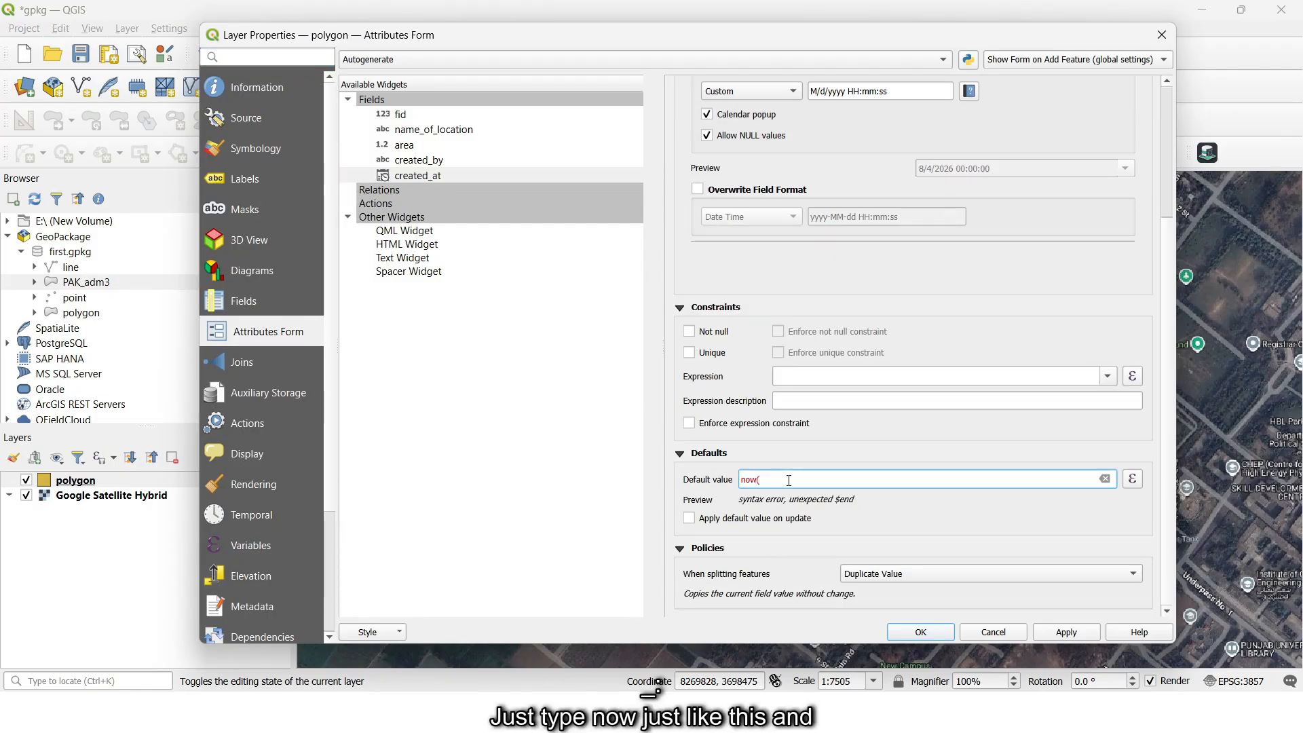
pyautogui.write(')')
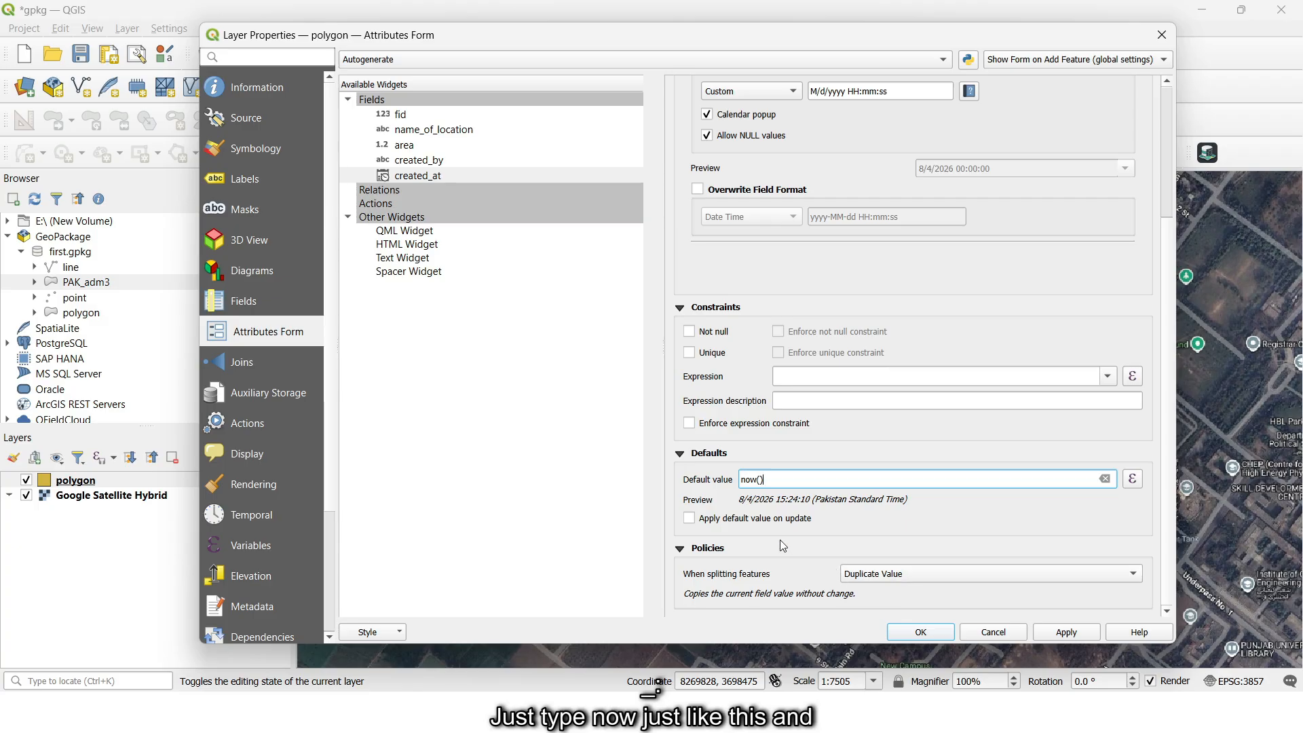
pyautogui.click(690, 518)
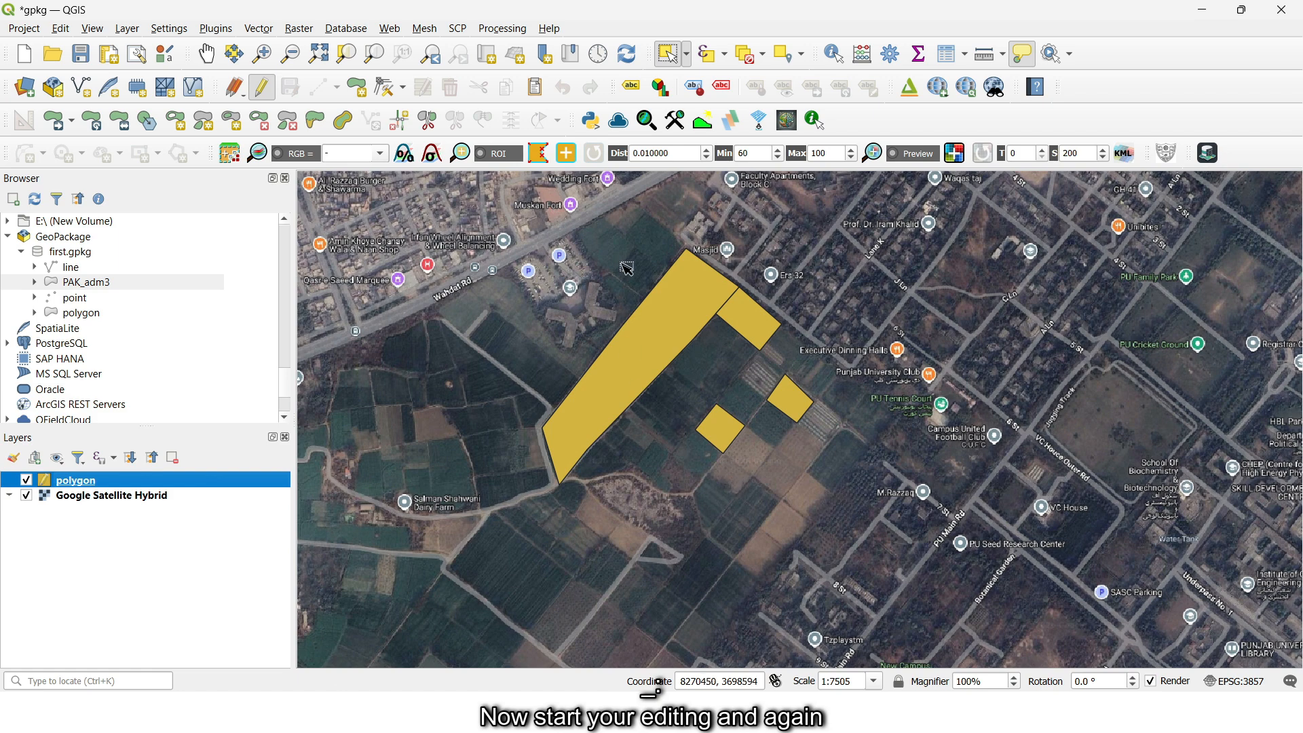
# - Draw a small four-sided polygon over the field south-east of the existing polygons in the polygon layer
pyautogui.click(357, 87)
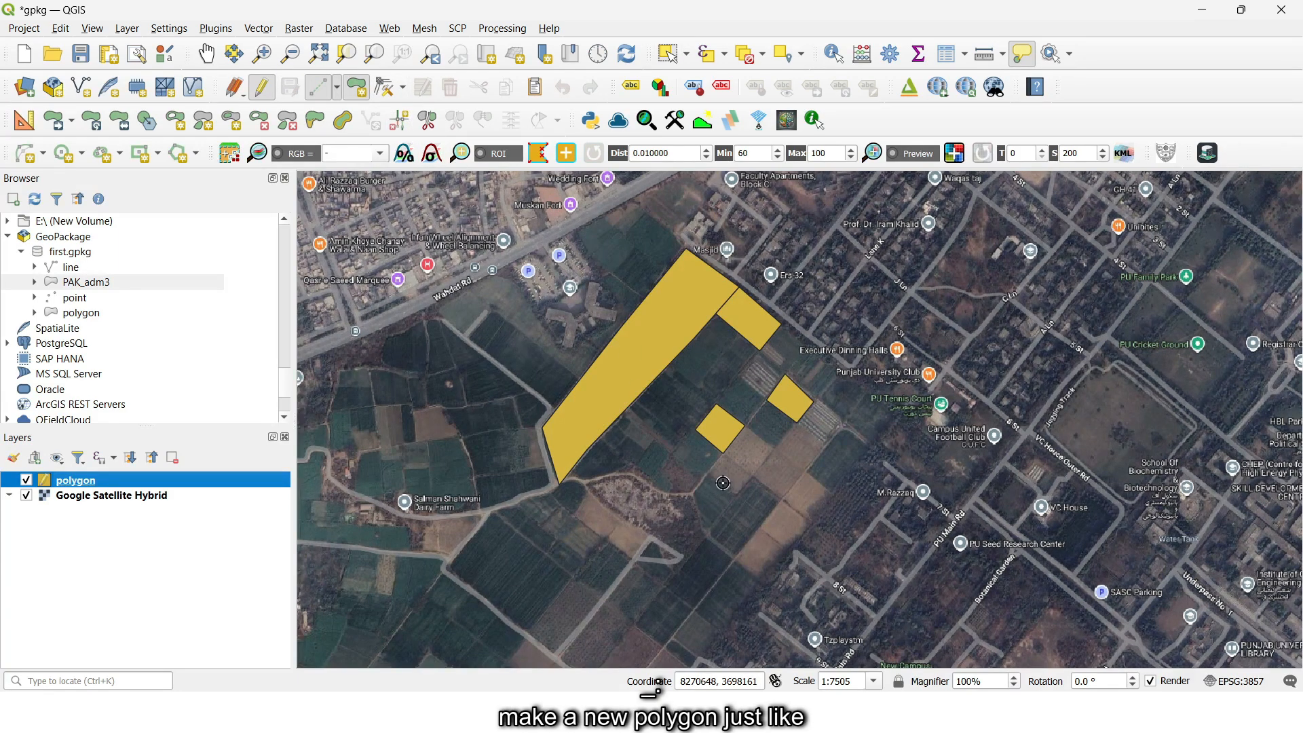
pyautogui.click(762, 528)
pyautogui.click(782, 501)
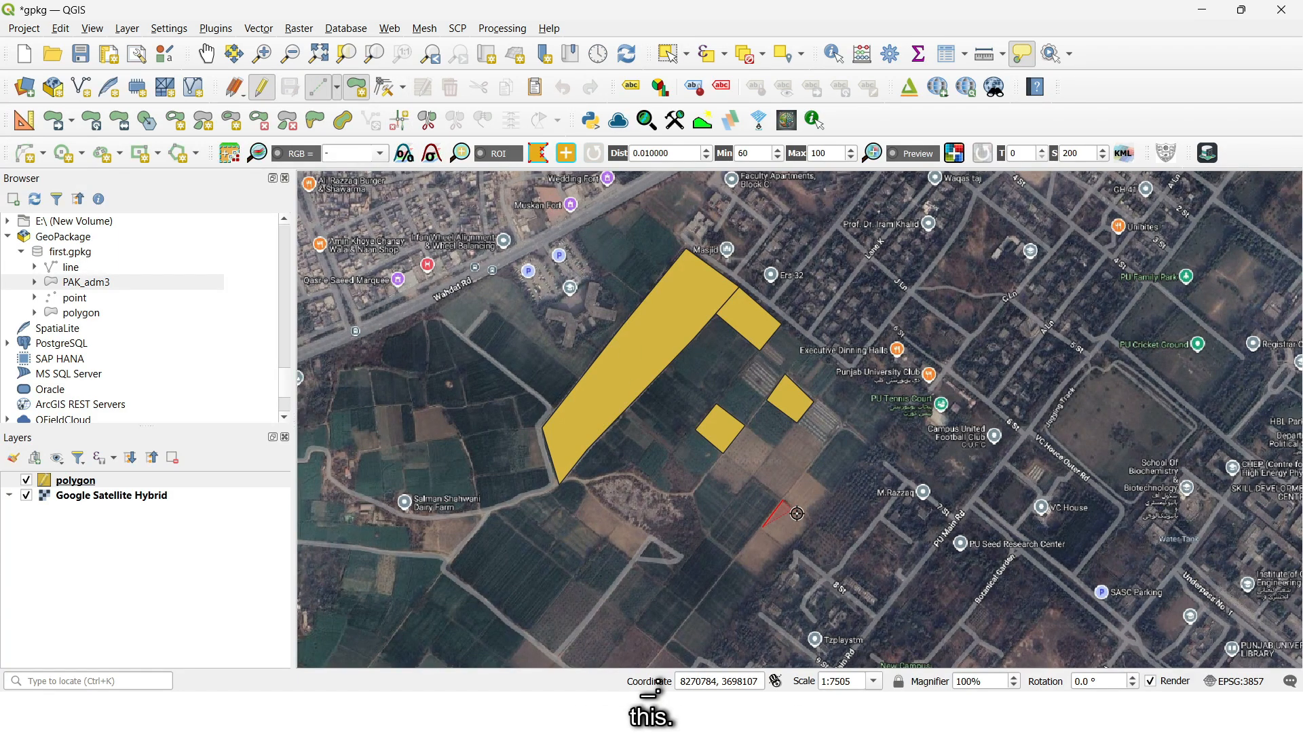
pyautogui.click(813, 526)
pyautogui.click(792, 549)
pyautogui.rightClick(792, 548)
# - Enter agricu as the new feature's name_of_location, check its created_at value and accept the feature form
pyautogui.click(691, 340)
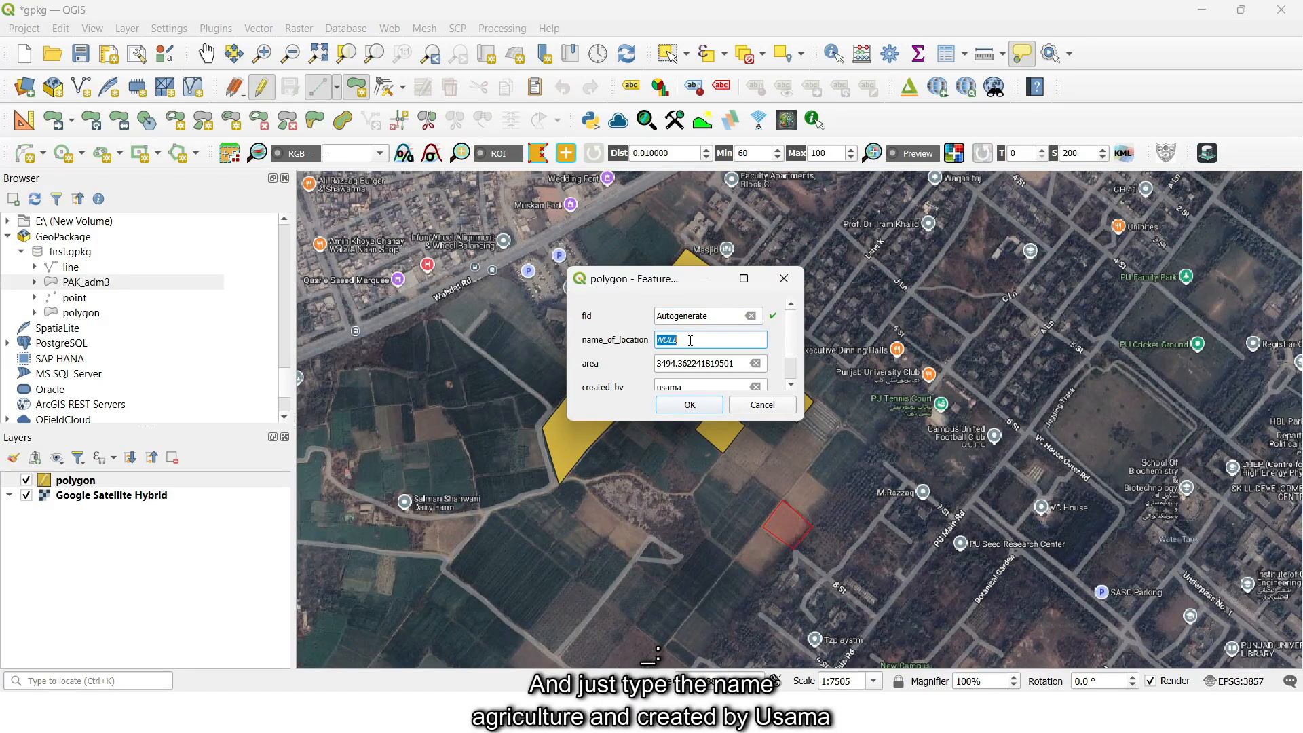
pyautogui.write('agricu')
pyautogui.scroll(-1, 672, 375)
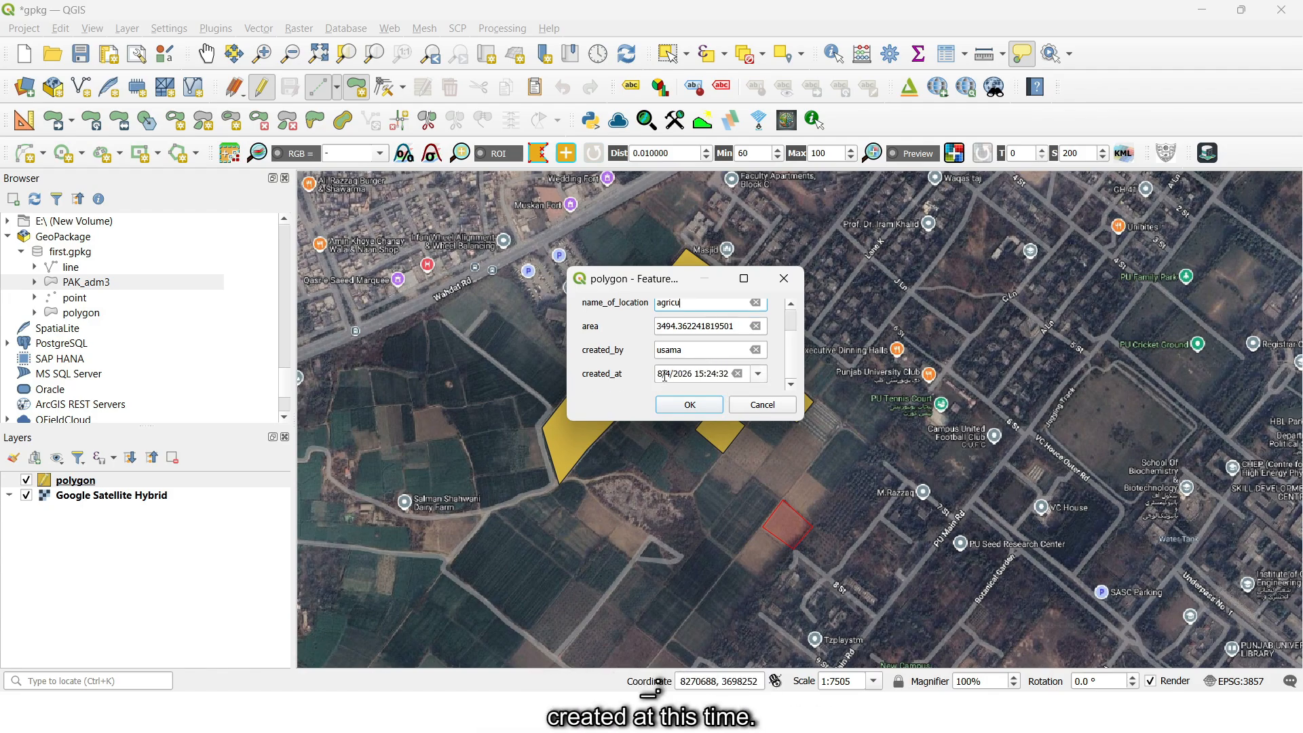
pyautogui.moveTo(664, 376); pyautogui.dragTo(729, 374)
pyautogui.click(690, 405)
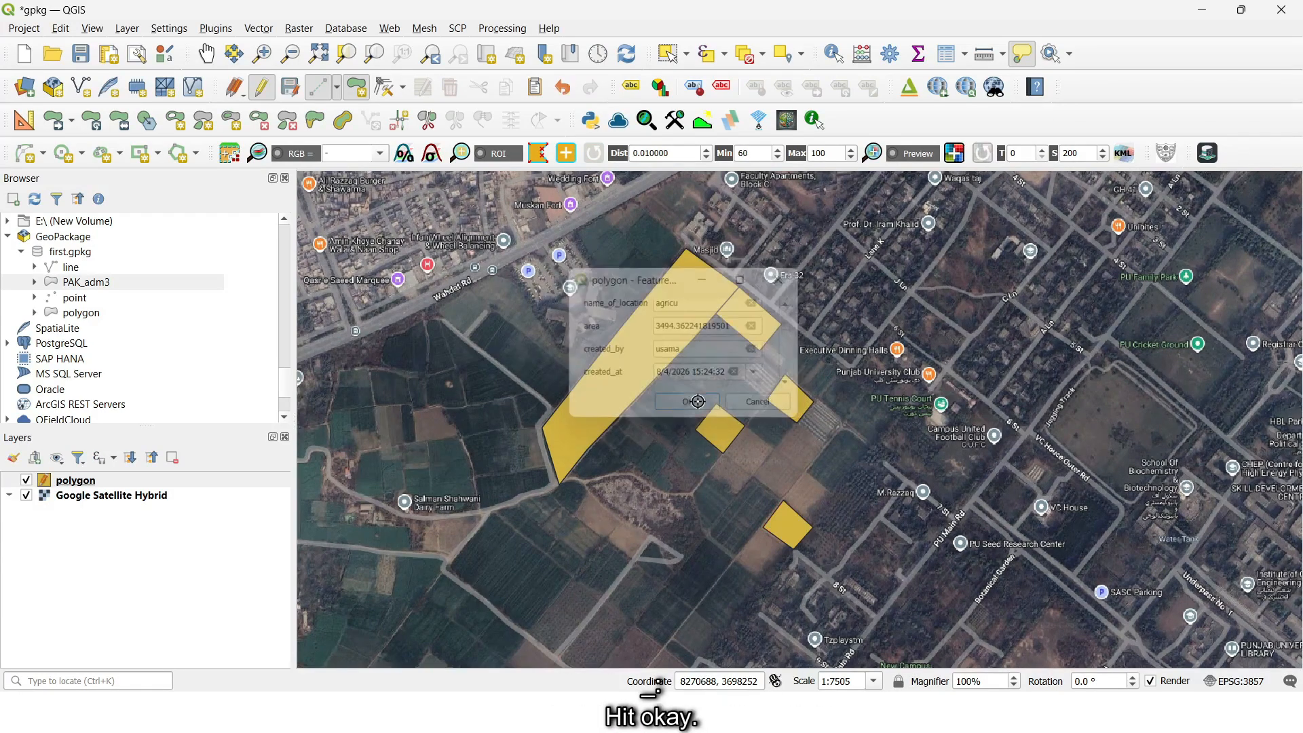
# - Stop editing the polygon layer with the new feature saved, and open its attribute table
pyautogui.click(267, 91)
pyautogui.click(614, 367)
pyautogui.press('F6')
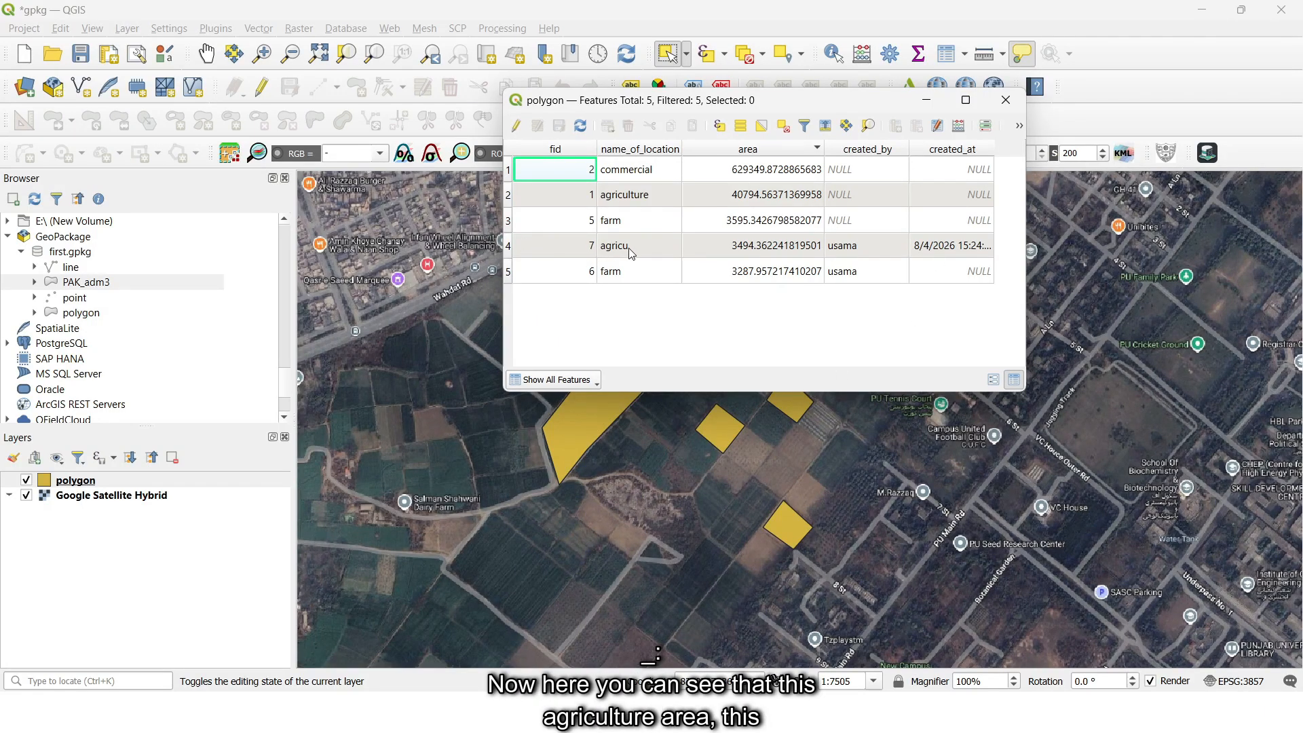
# - Examine the area, created_by, created_at and name_of_location cells of the agricu row, and close the attribute table
pyautogui.click(764, 253)
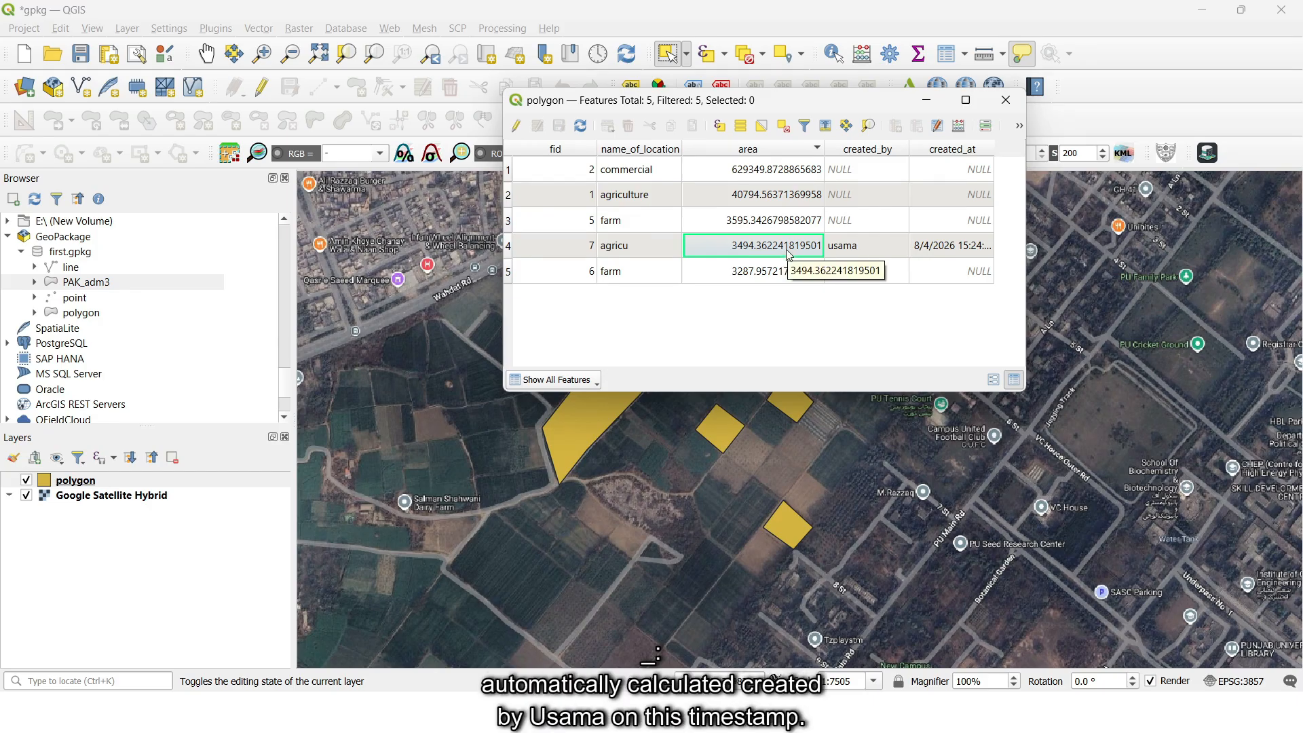
pyautogui.click(856, 247)
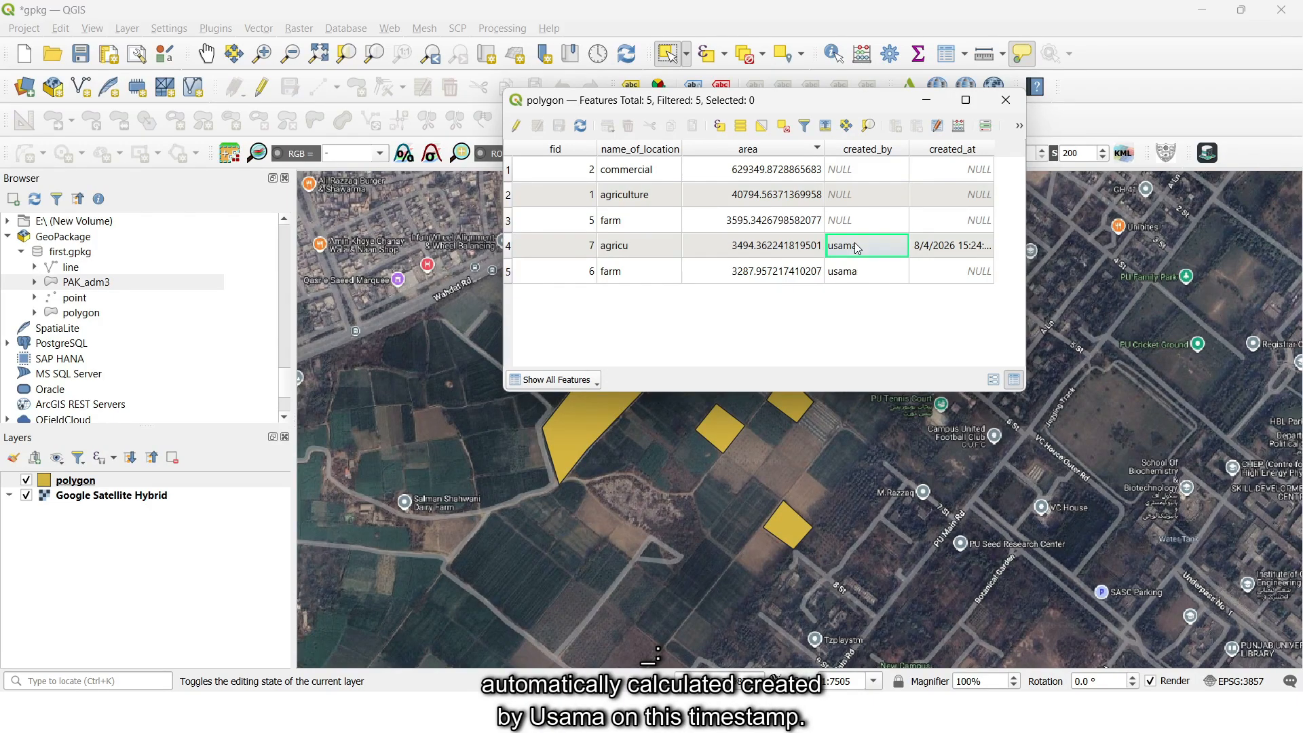
pyautogui.click(942, 250)
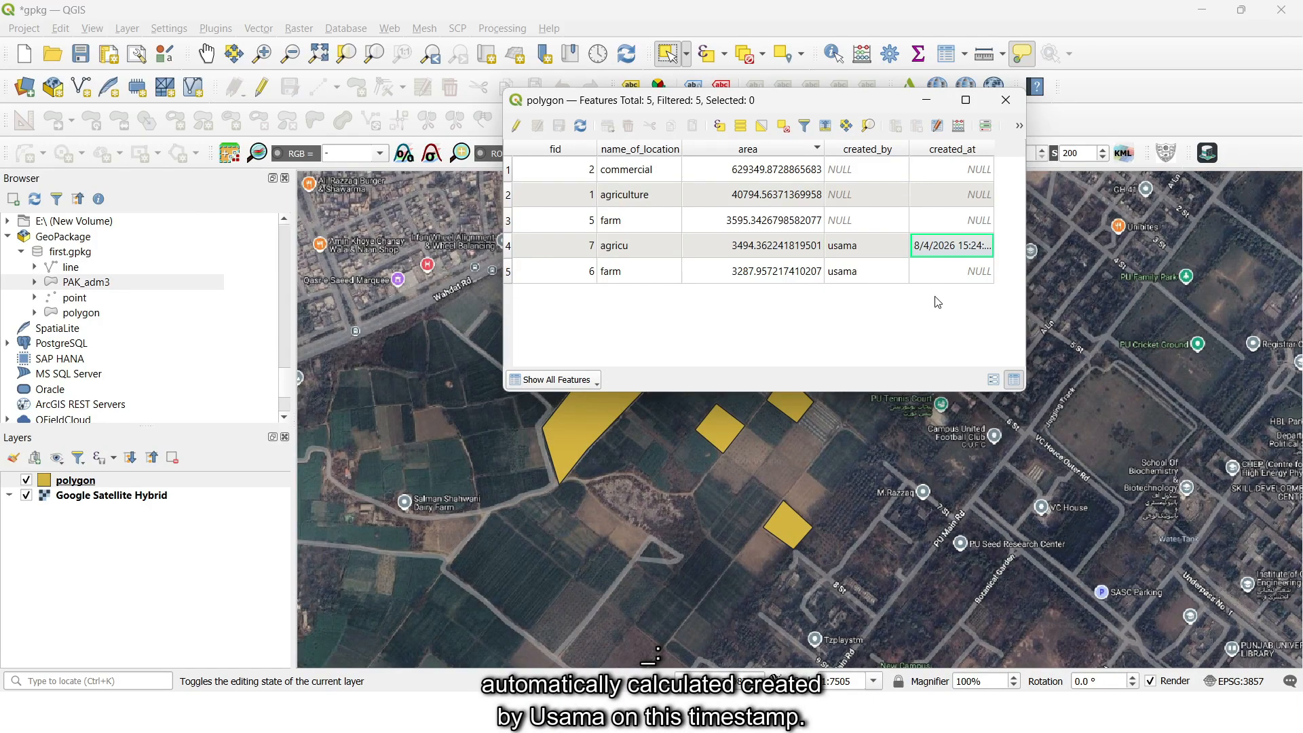
pyautogui.click(648, 255)
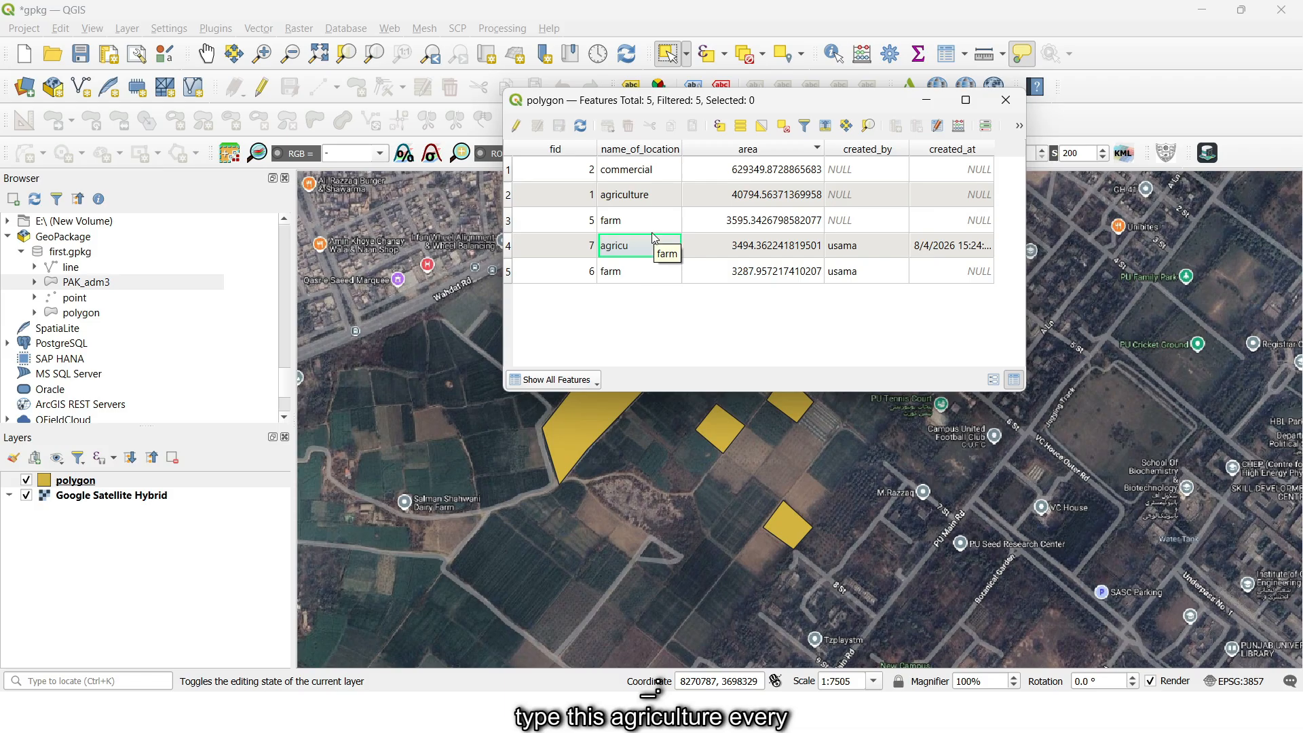
pyautogui.click(1006, 100)
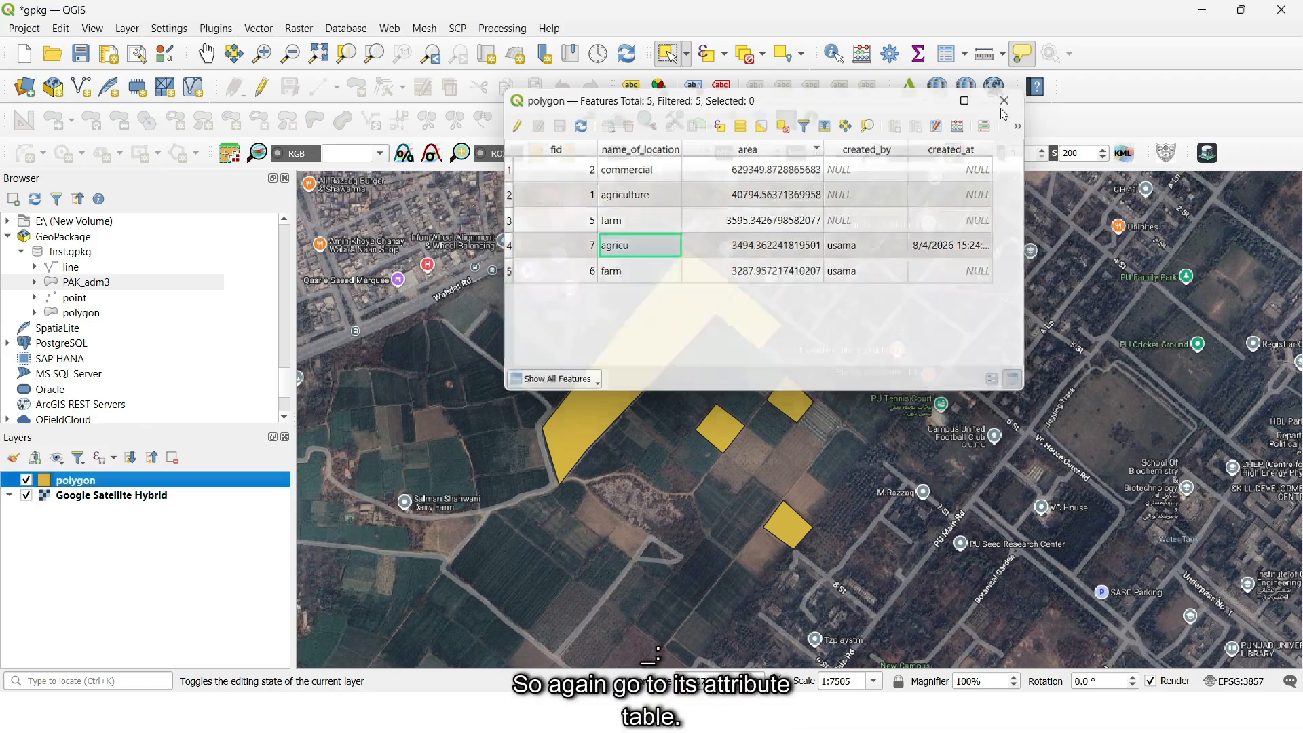
# - Set the widget type of the name_of_location field to Value Map in the polygon layer's attribute form
pyautogui.rightClick(64, 482)
pyautogui.click(117, 473)
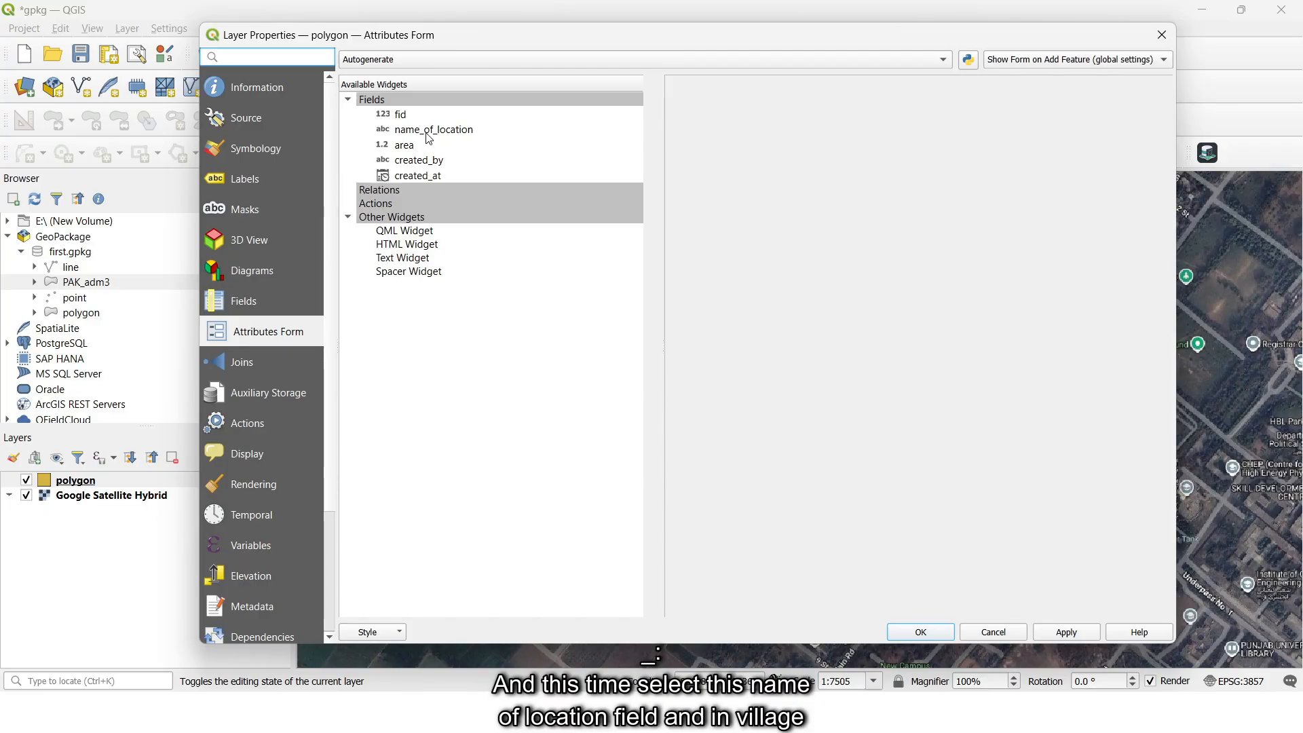
pyautogui.click(429, 132)
pyautogui.click(734, 215)
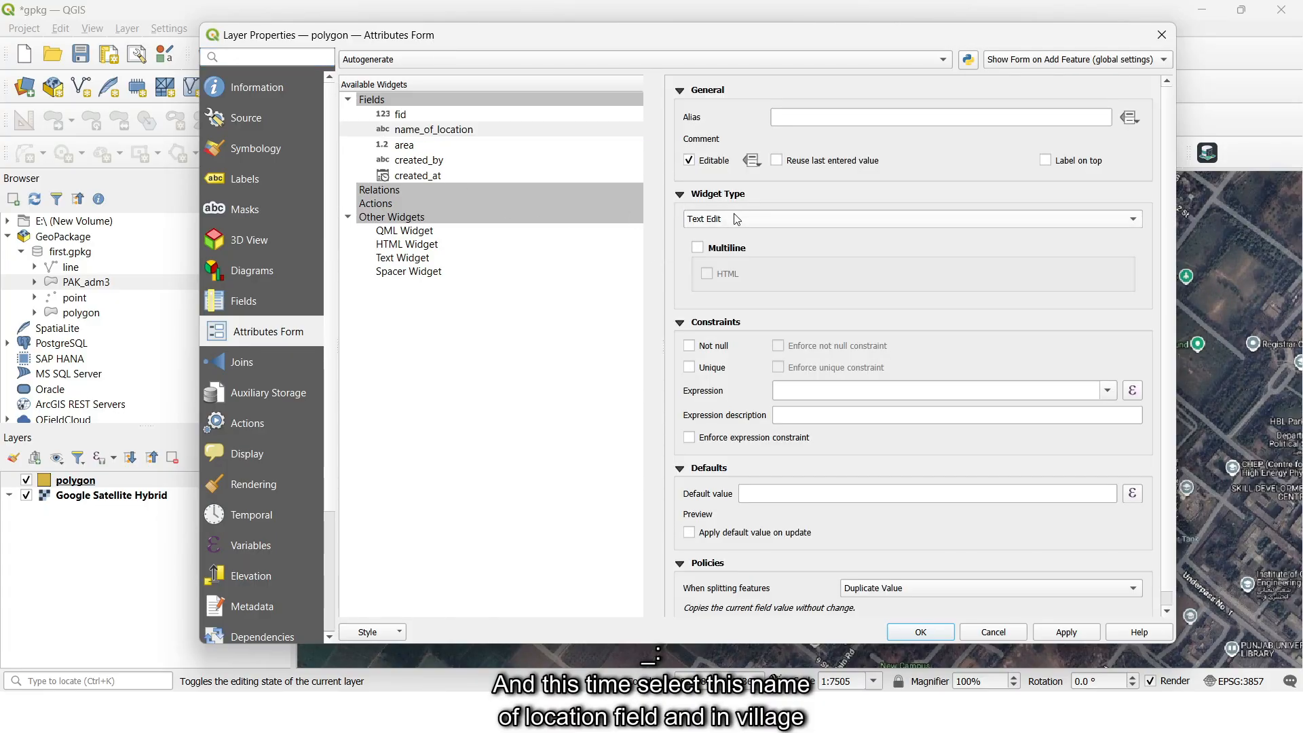
pyautogui.click(761, 266)
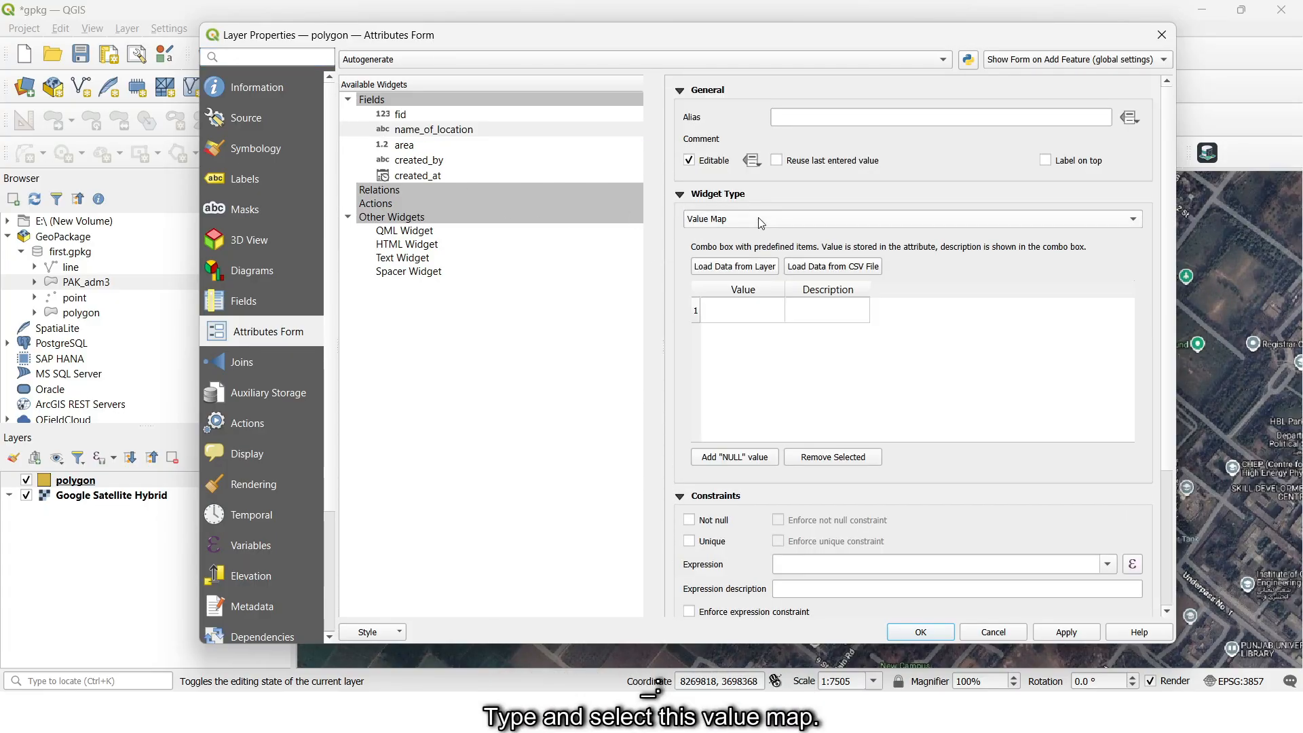
# - Fill the value map with 1 for agriculture and 2 for farm, plus entries for commercial and residential, and accept the layer properties
pyautogui.click(747, 309)
pyautogui.write('1')
pyautogui.click(798, 311)
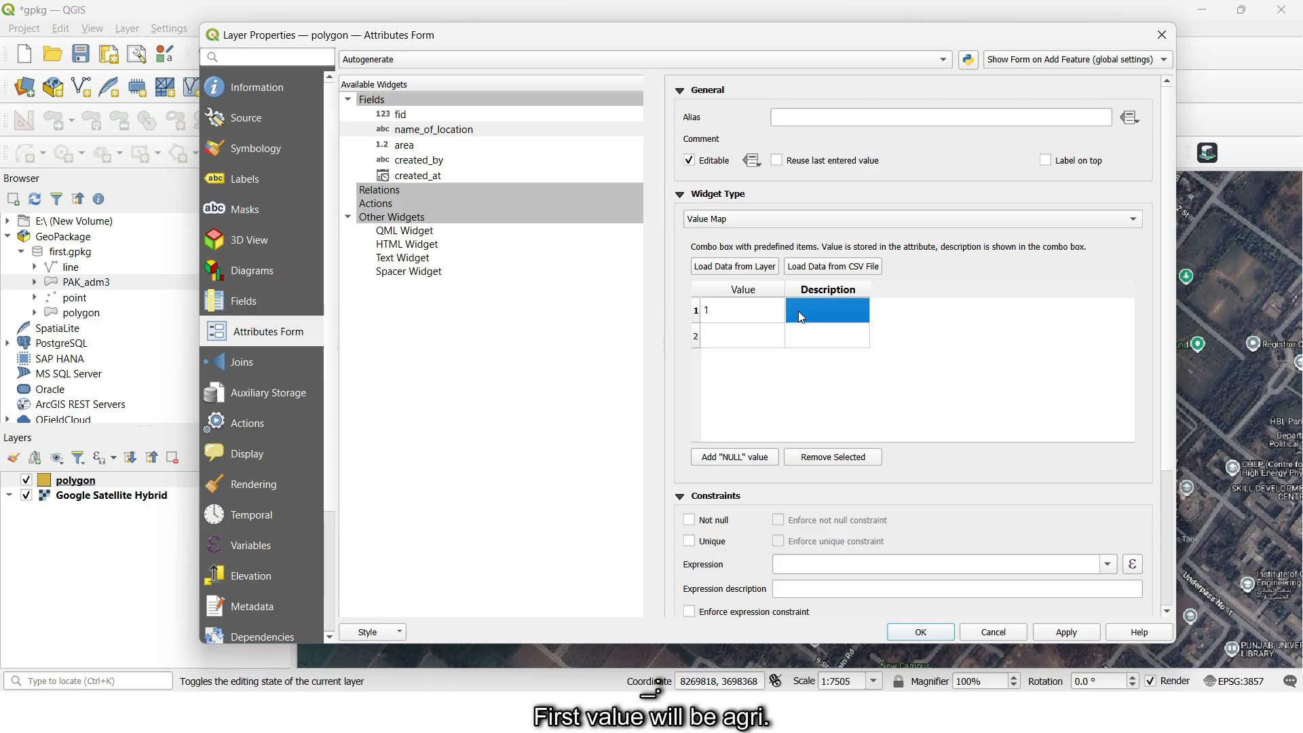
pyautogui.write('agri')
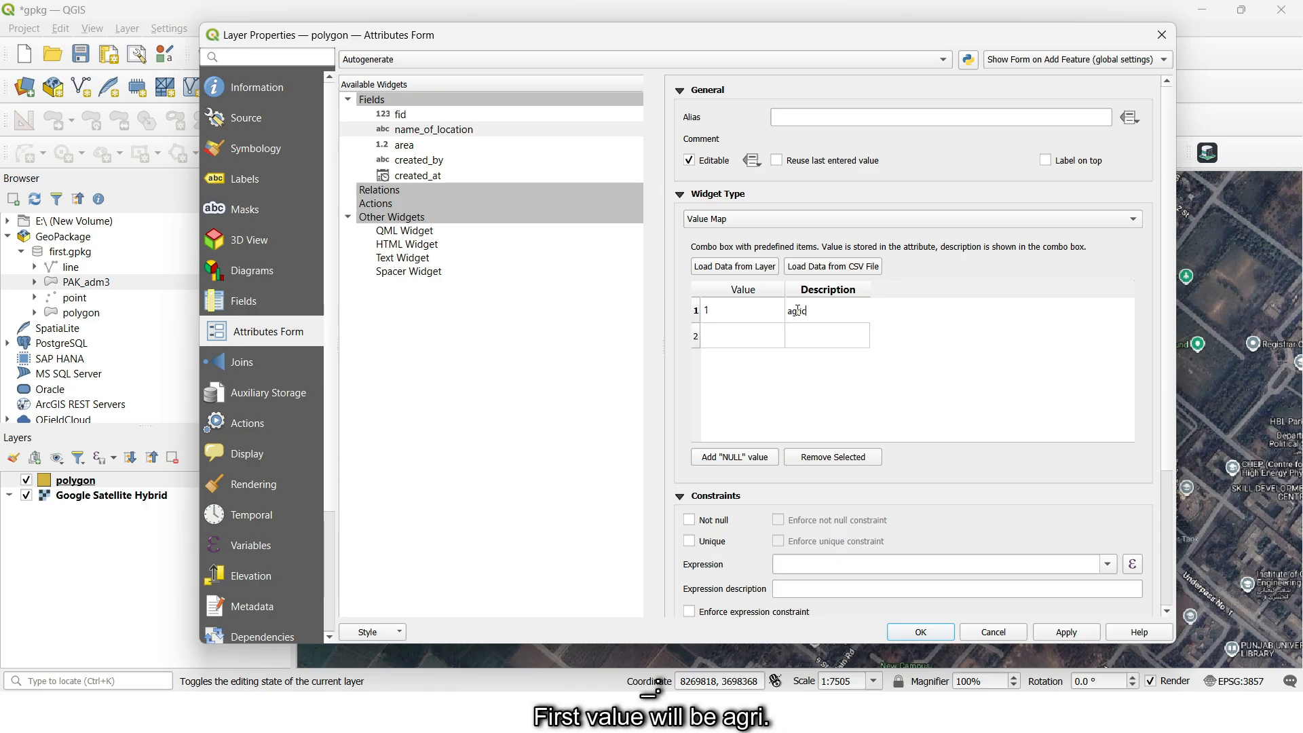
pyautogui.write('culture')
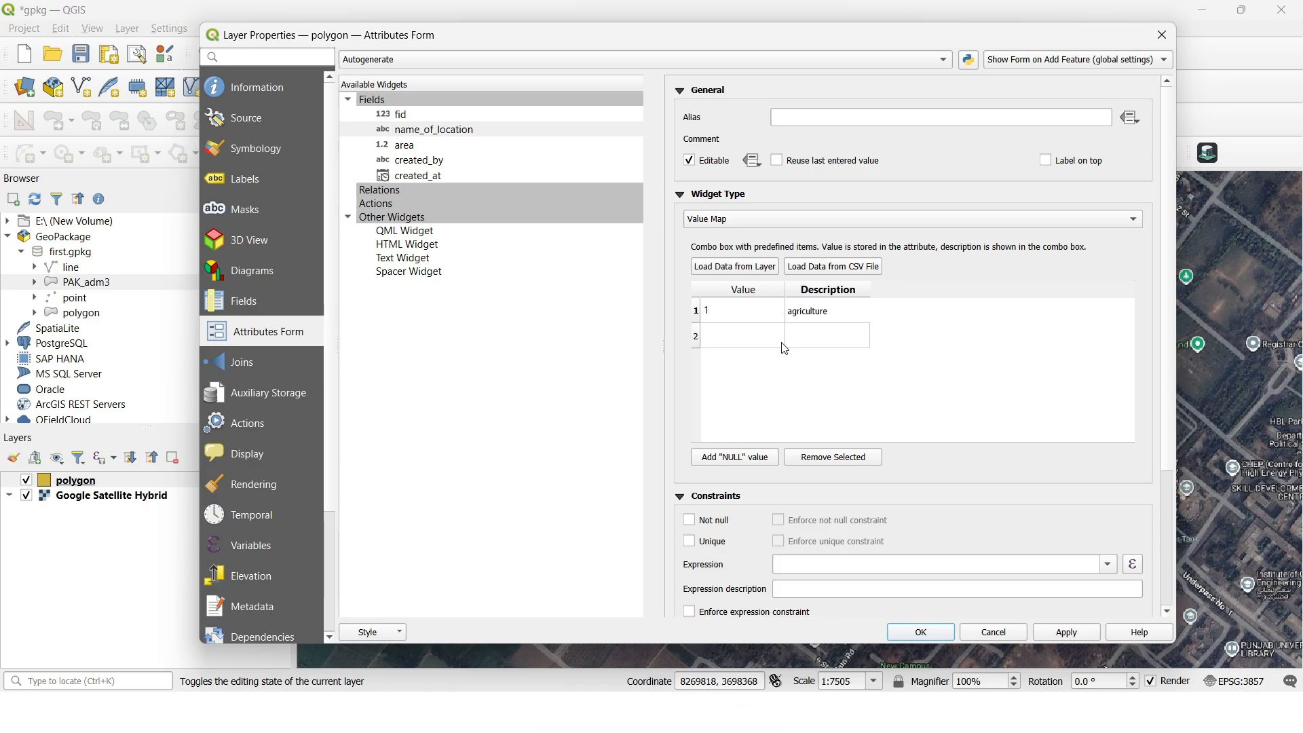
pyautogui.click(744, 336)
pyautogui.write('2')
pyautogui.click(829, 334)
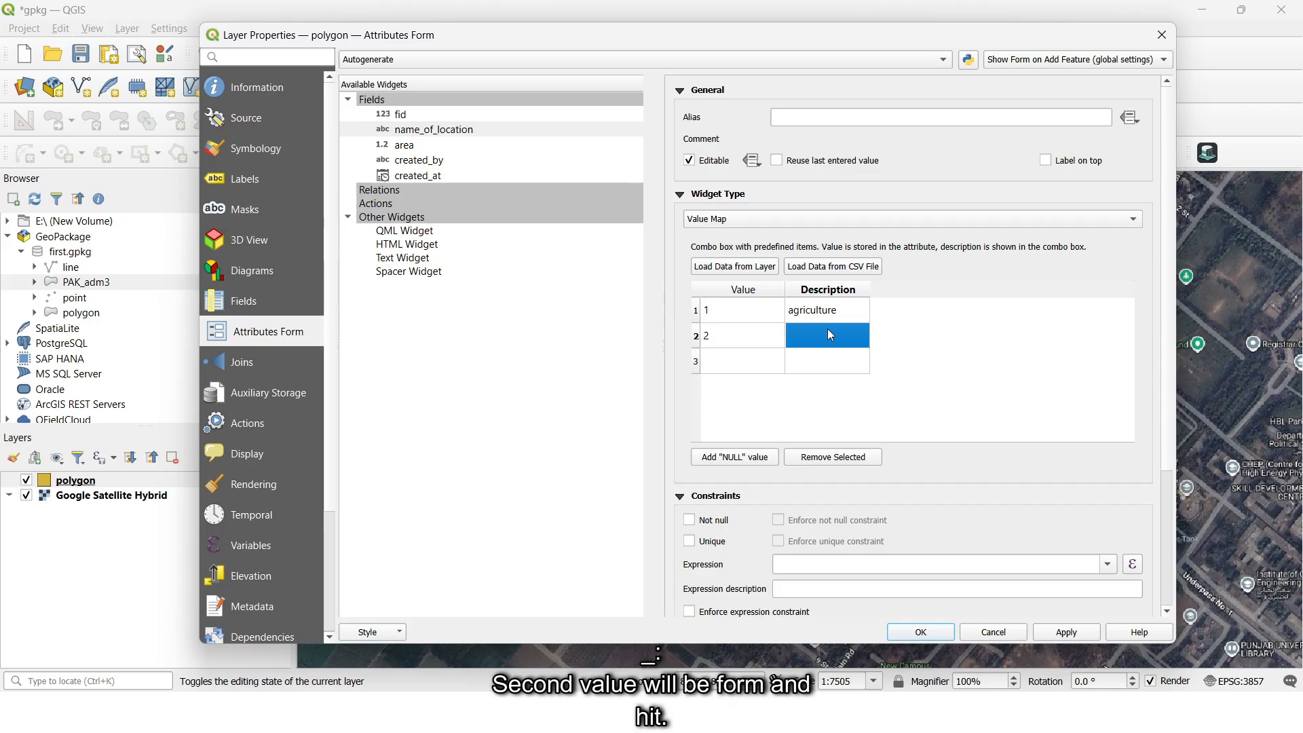
pyautogui.write('farm')
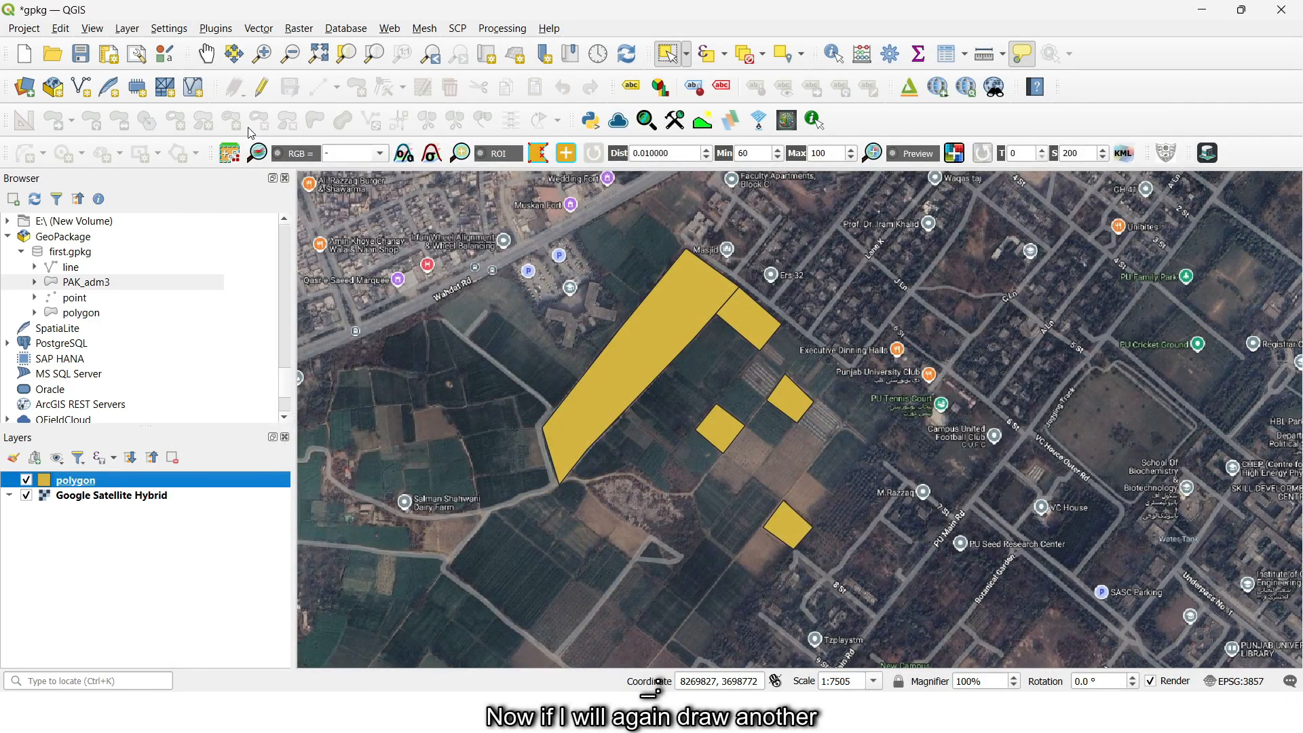
# - Start editing the polygon layer and draw a small four-sided polygon just north of the large elongated polygon
pyautogui.click(261, 87)
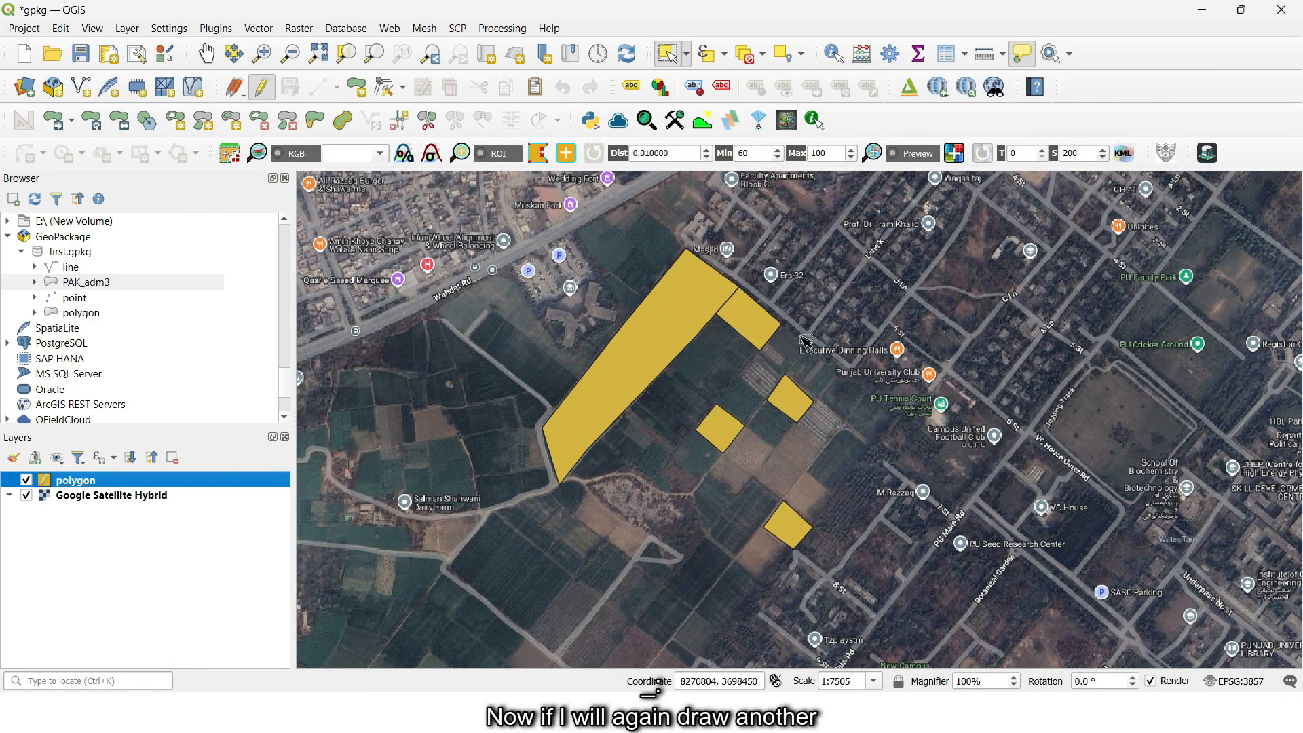
pyautogui.click(357, 87)
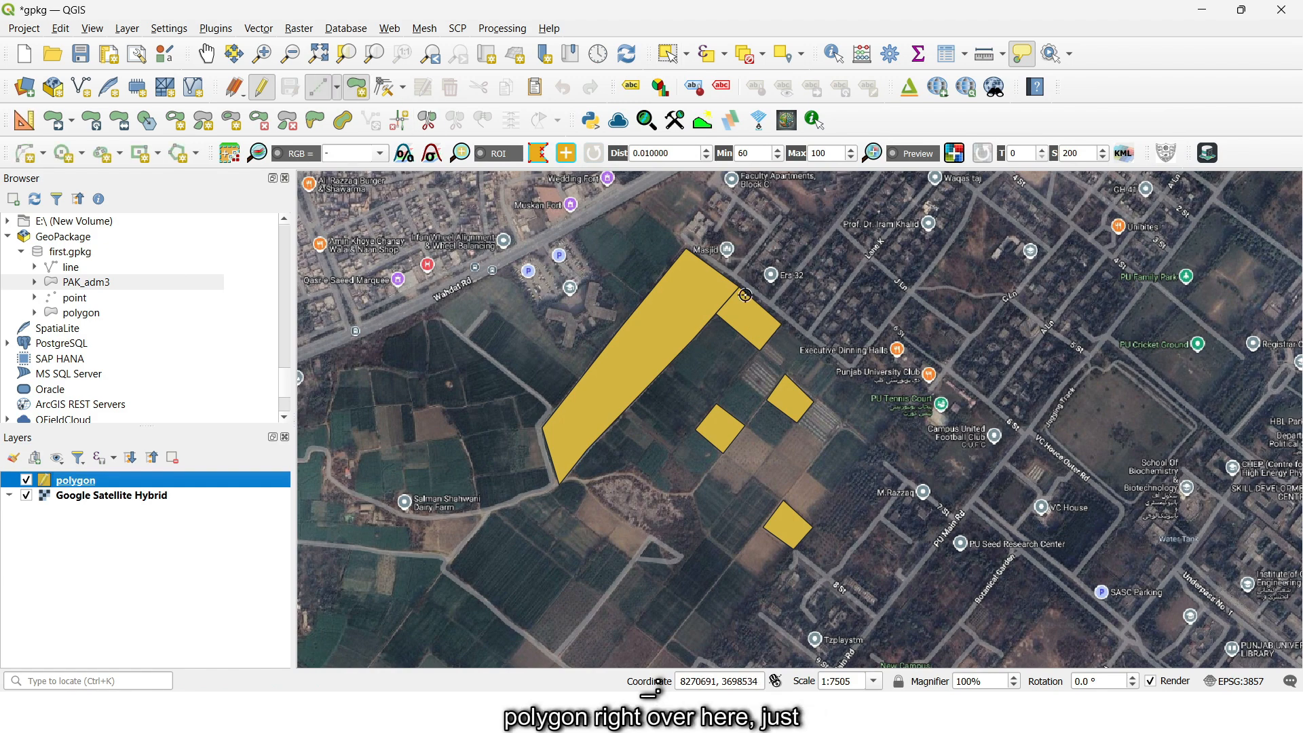
pyautogui.click(684, 225)
pyautogui.click(699, 209)
pyautogui.click(719, 229)
pyautogui.click(705, 247)
pyautogui.rightClick(705, 247)
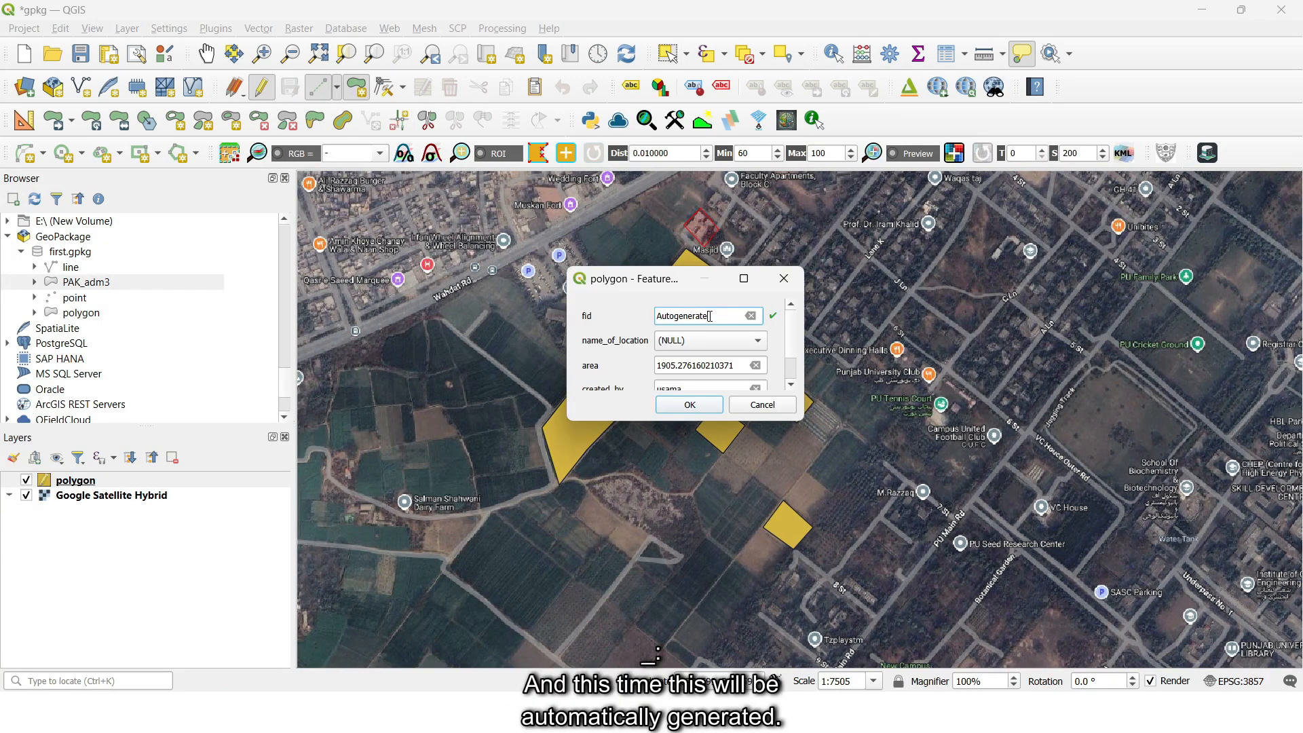
# - Choose residential as the new feature's name_of_location, check the automatically filled fields and accept the feature form
pyautogui.doubleClick(708, 317)
pyautogui.click(682, 317)
pyautogui.click(692, 340)
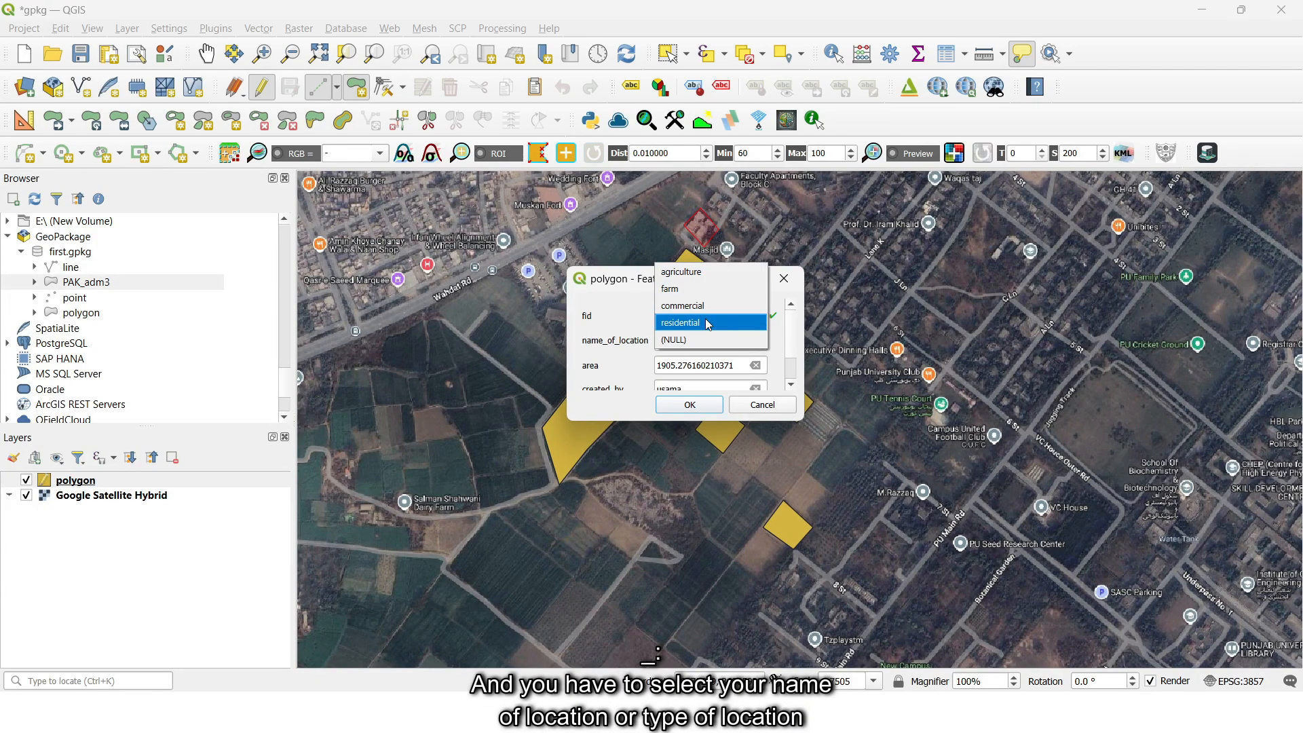
pyautogui.click(706, 323)
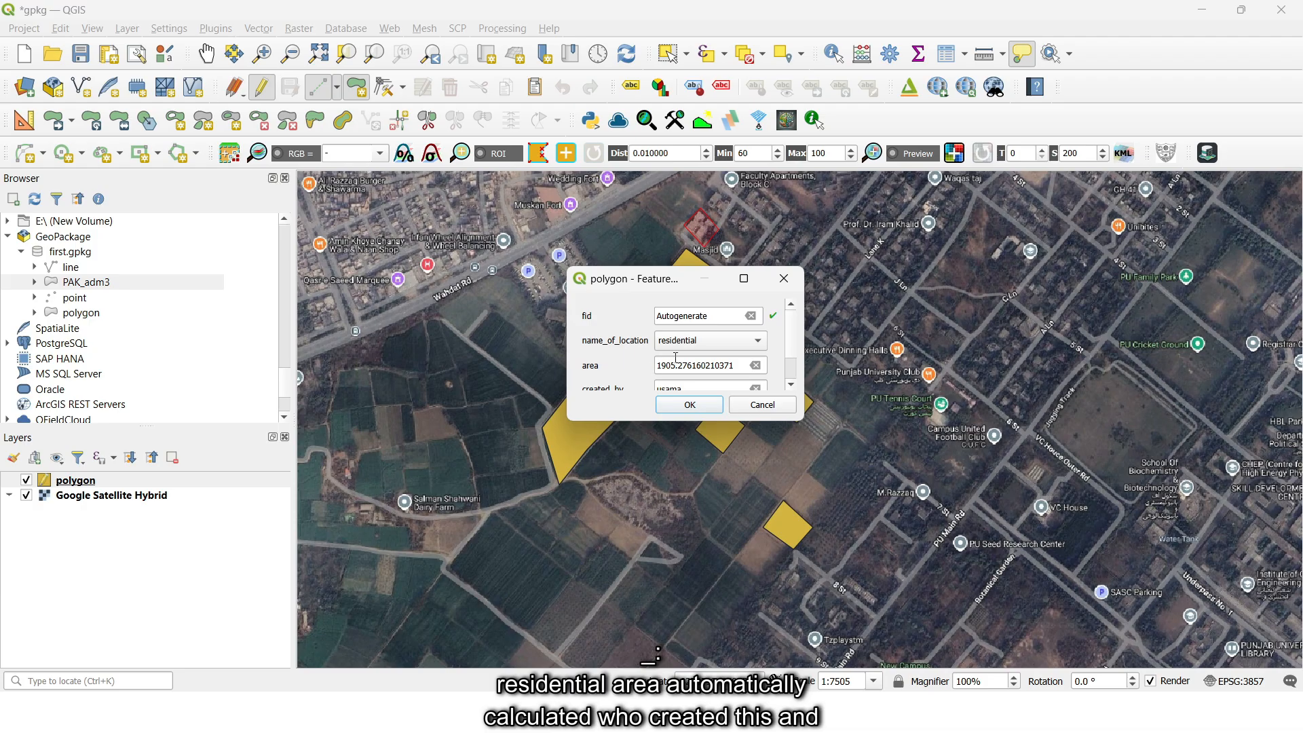
pyautogui.scroll(-2, 684, 362)
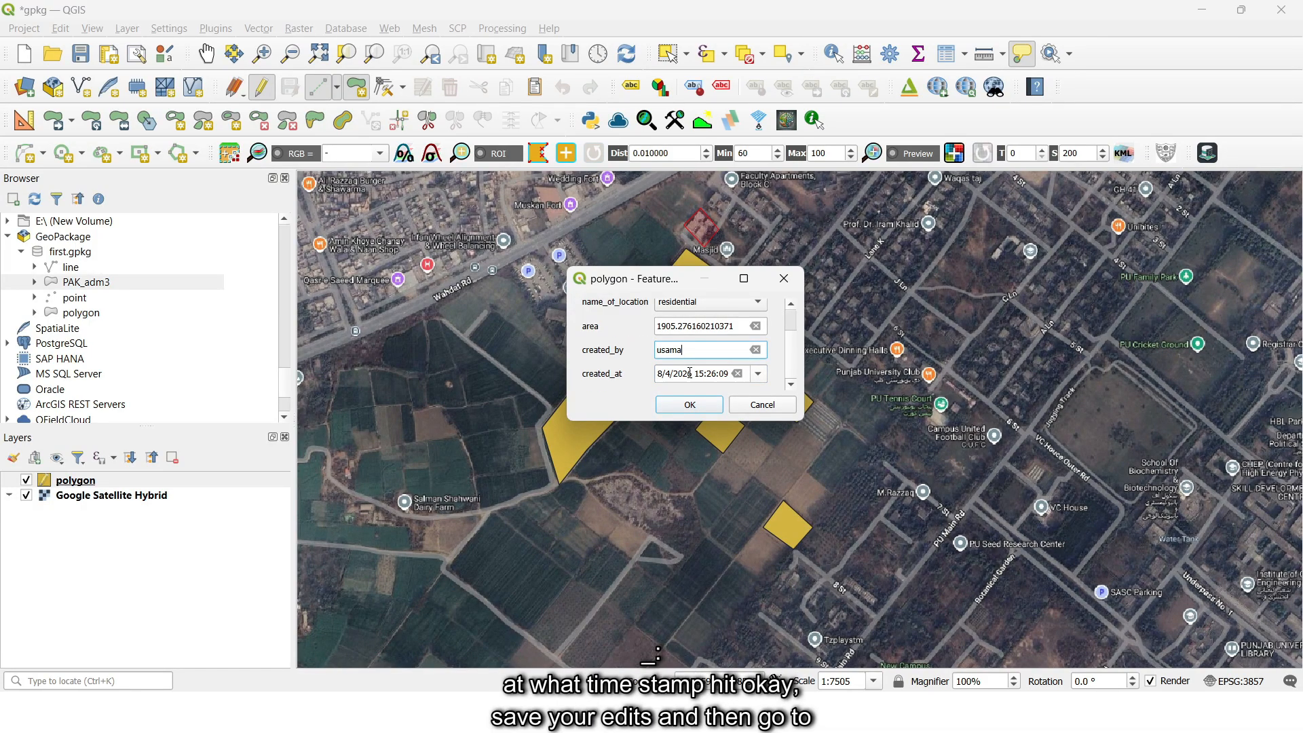
pyautogui.click(690, 406)
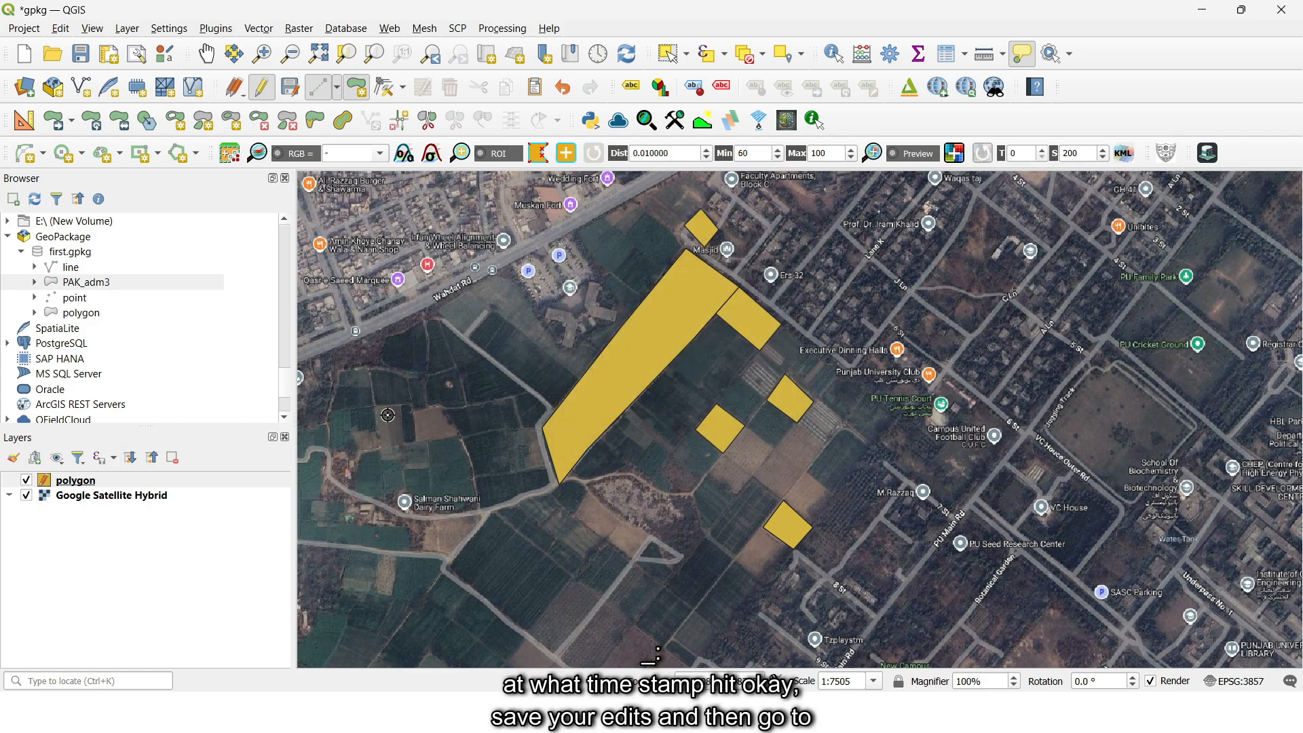
# - Stop editing the polygon layer with the residential feature saved, and open the layer's attribute table
pyautogui.click(269, 89)
pyautogui.click(614, 364)
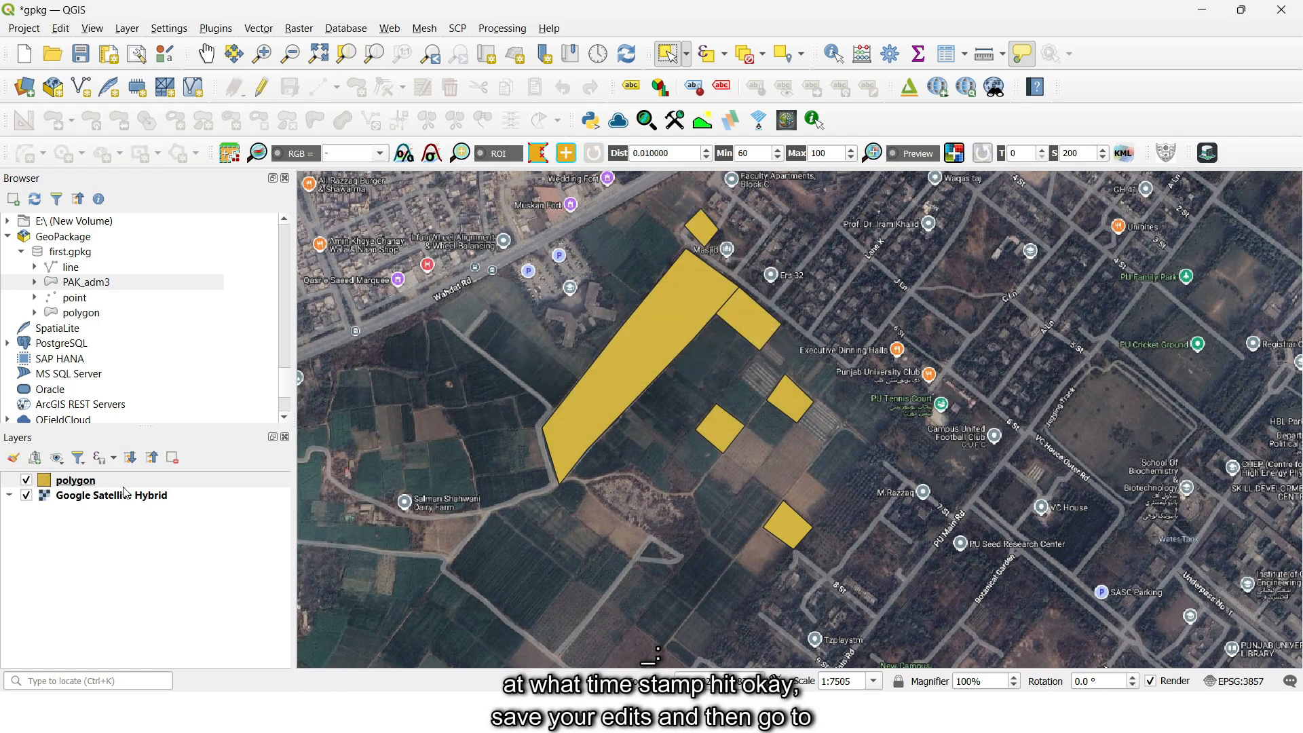
pyautogui.rightClick(117, 483)
pyautogui.click(230, 288)
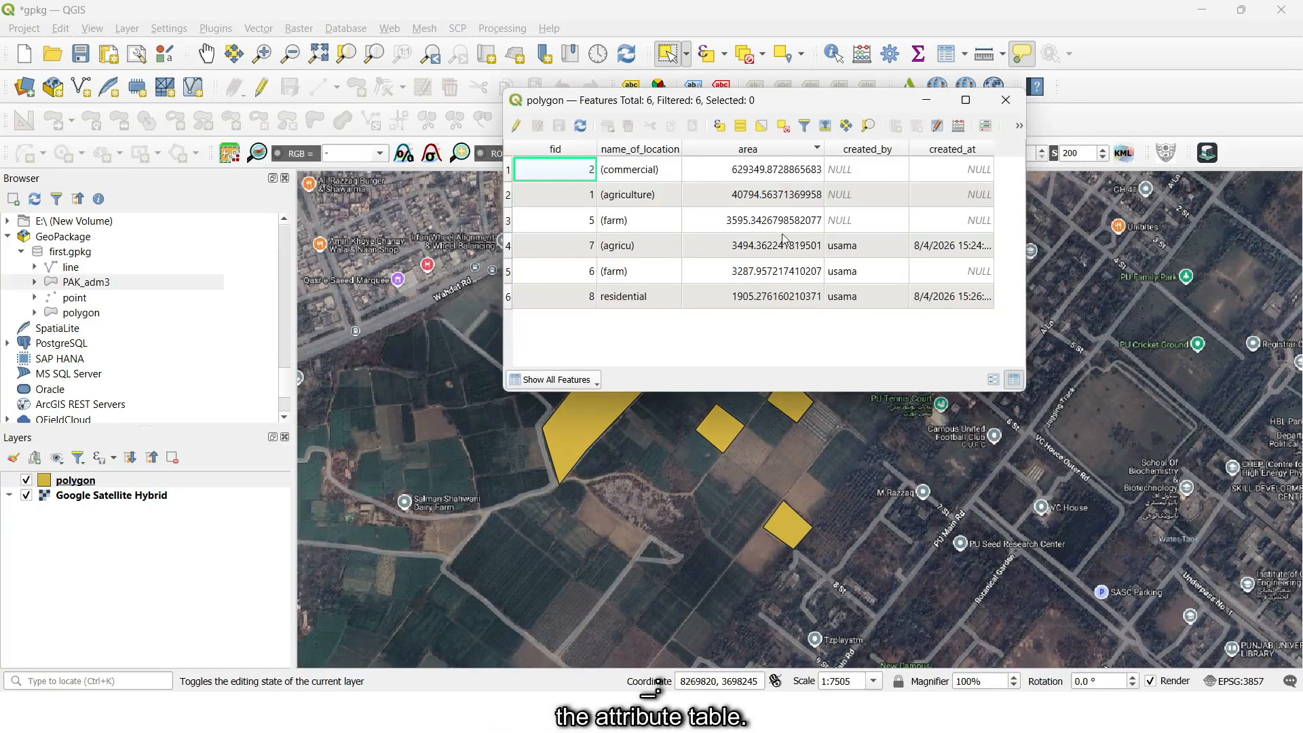
# - Examine the name_of_location, area, created_by and created_at cells of the residential row, and close the attribute table
pyautogui.click(576, 306)
pyautogui.click(616, 304)
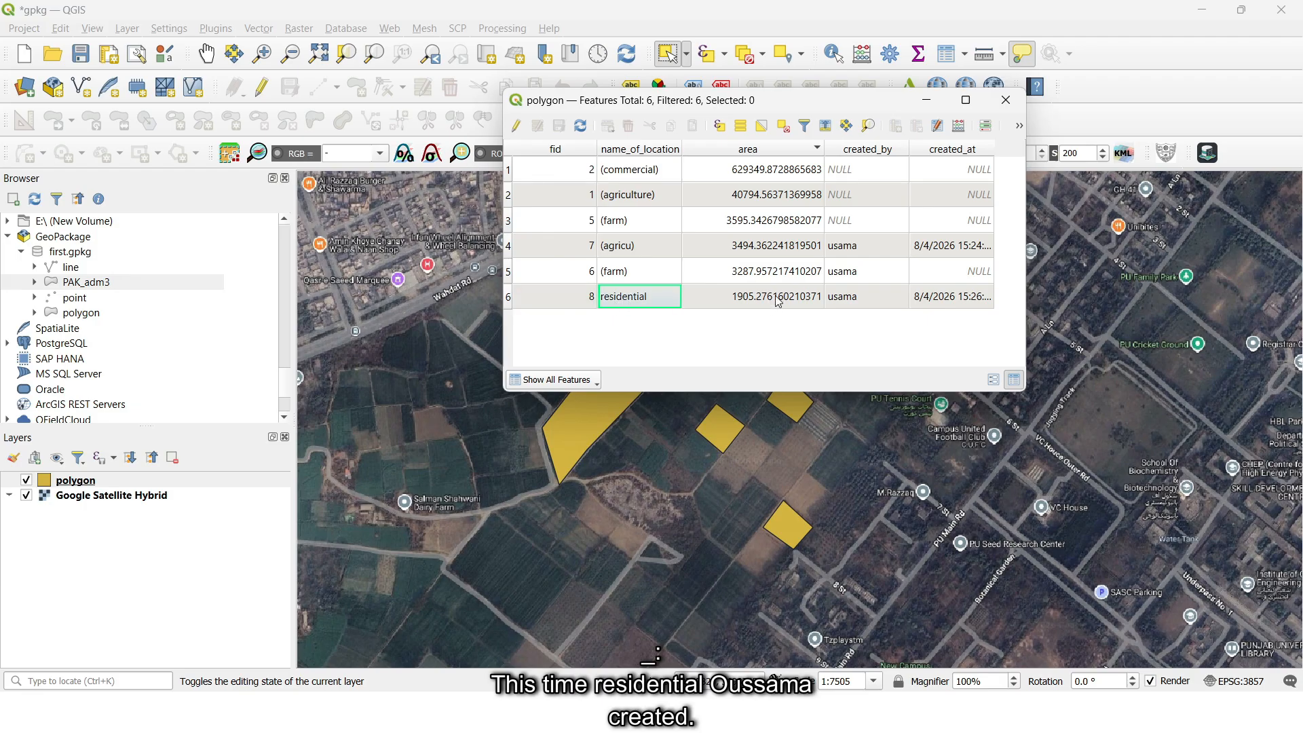
pyautogui.click(857, 298)
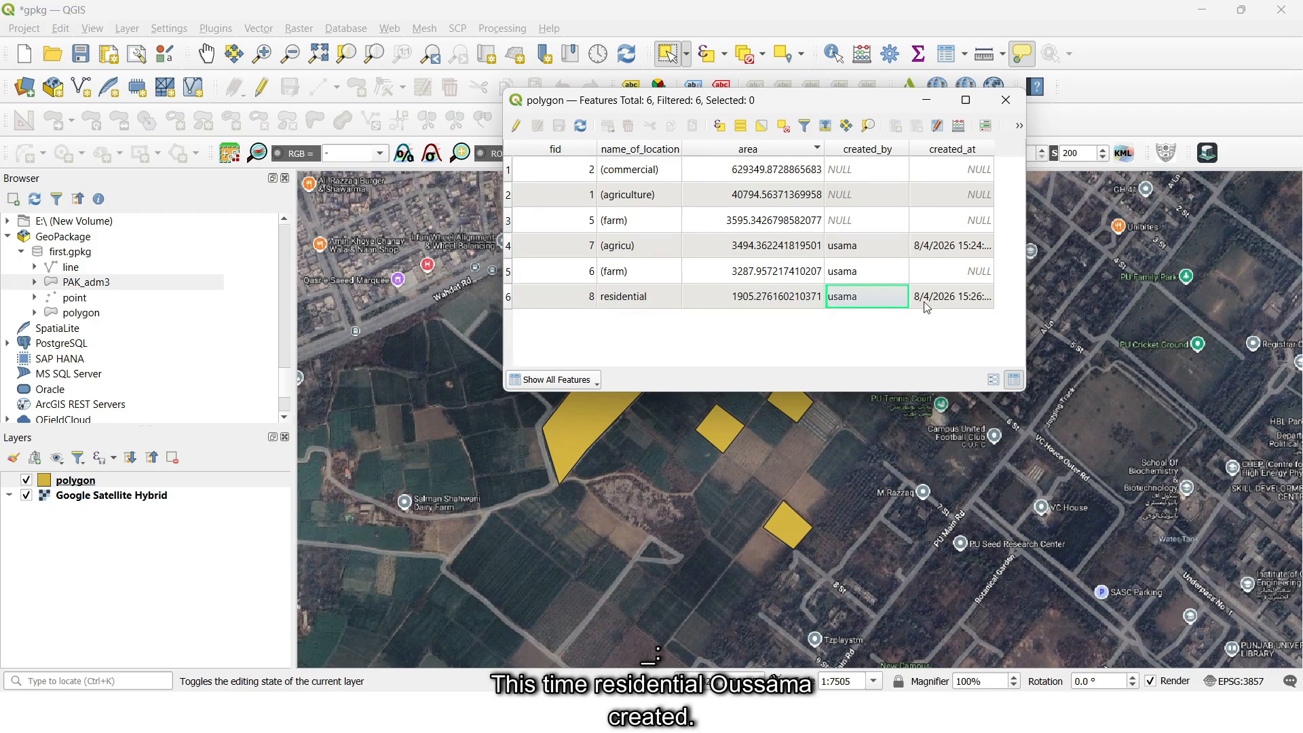
pyautogui.click(964, 304)
pyautogui.click(606, 301)
pyautogui.click(749, 301)
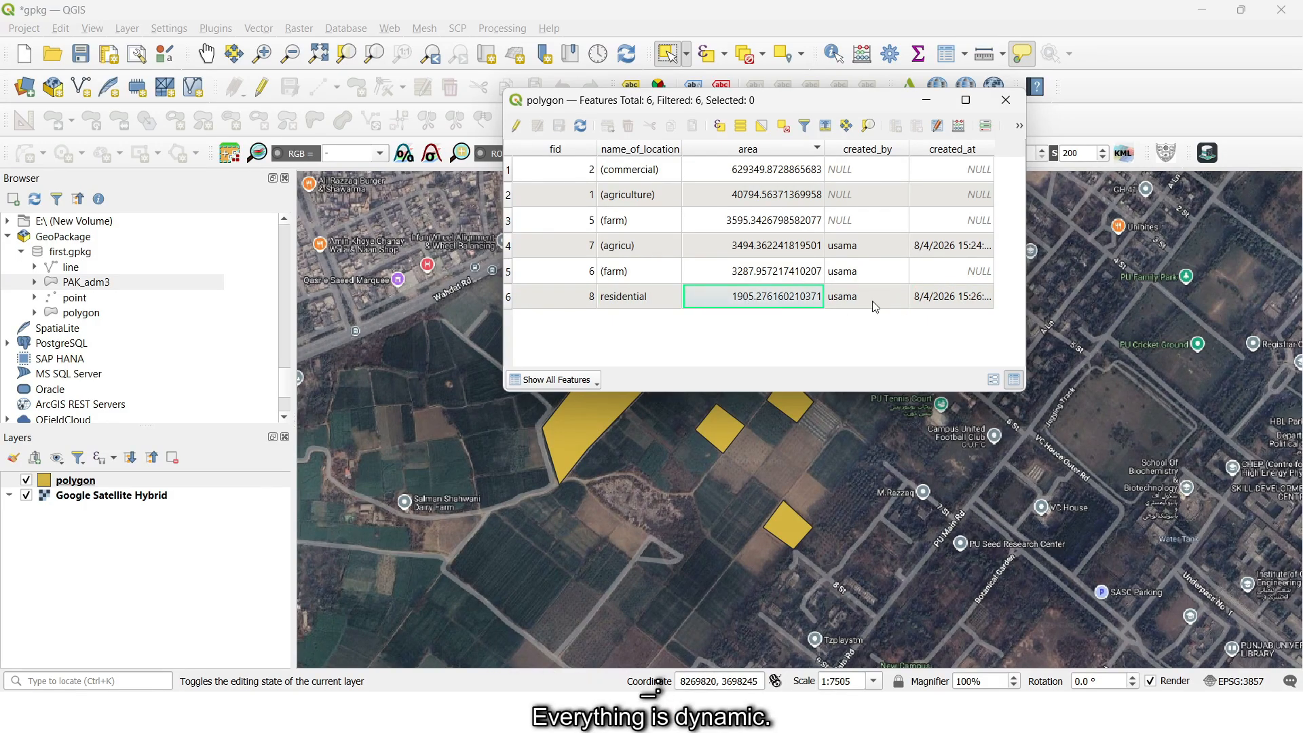
pyautogui.click(876, 302)
pyautogui.click(952, 301)
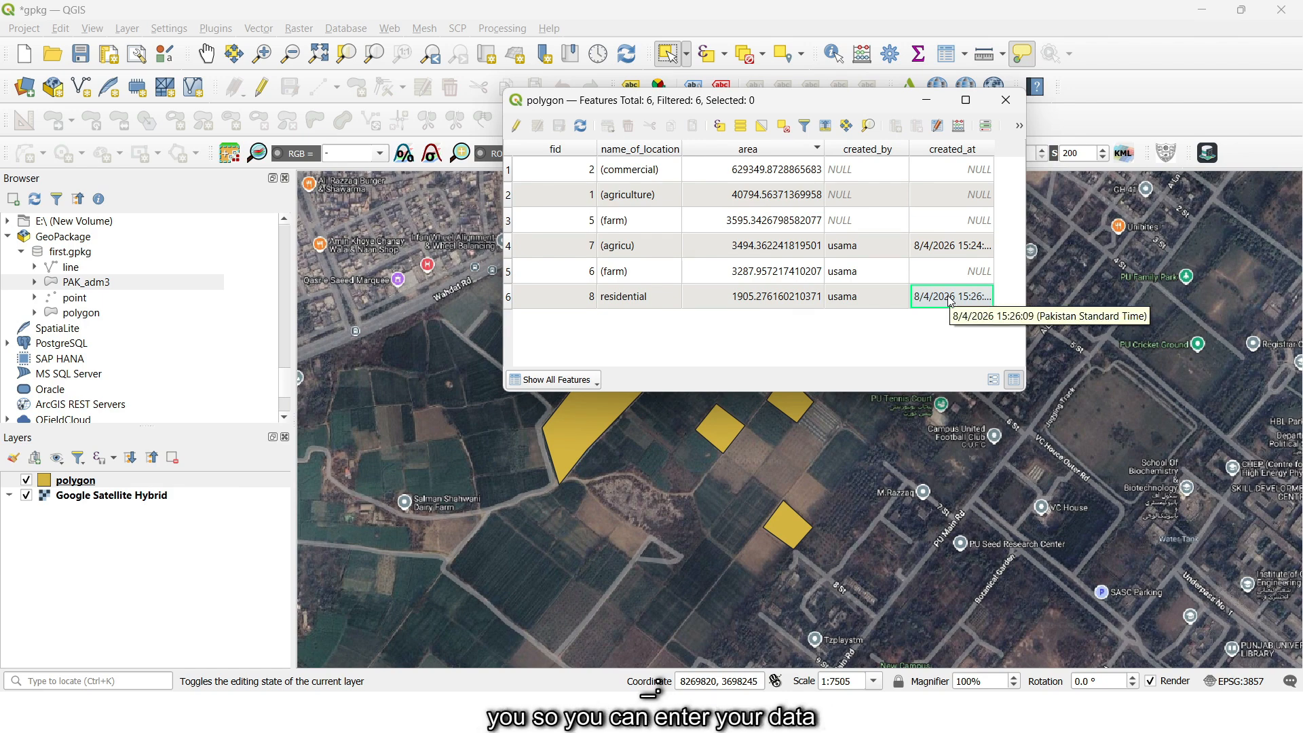
pyautogui.click(1006, 100)
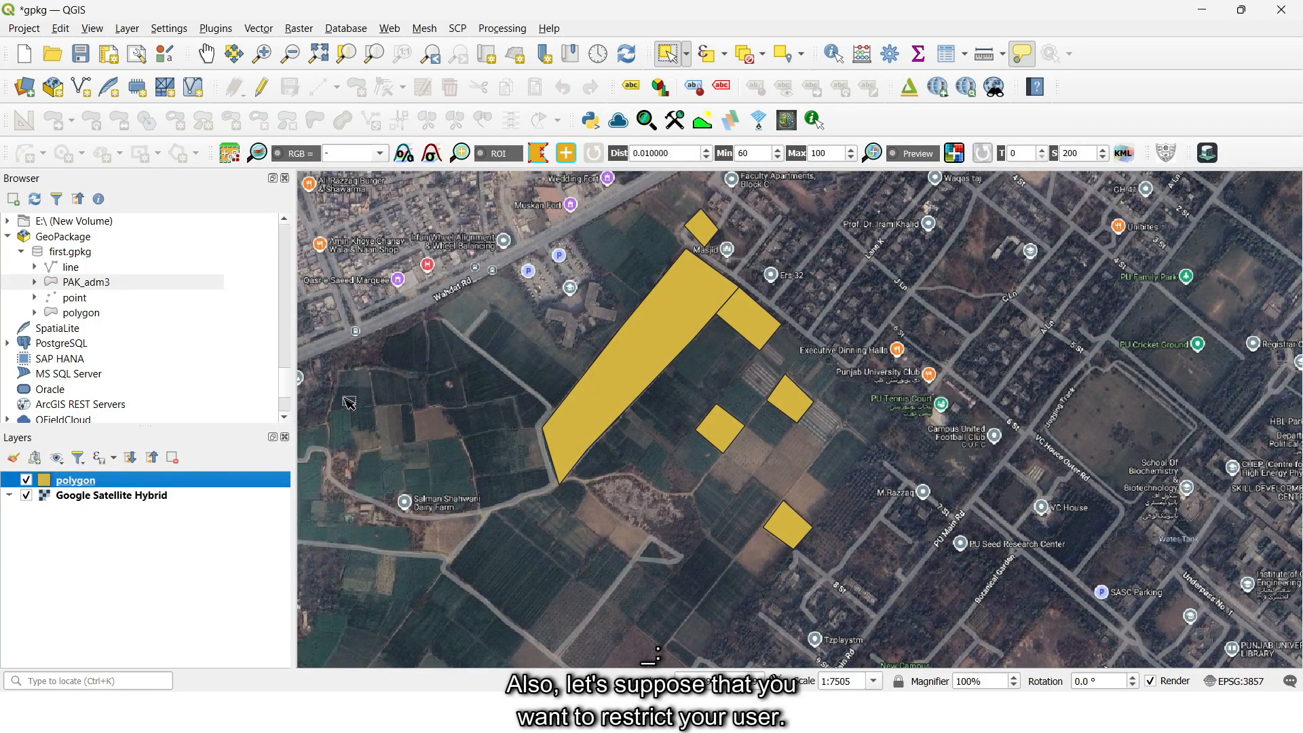
# - Open the polygon layer's attribute table to review which fields a user should be able to edit, and close it
pyautogui.rightClick(87, 483)
pyautogui.click(170, 278)
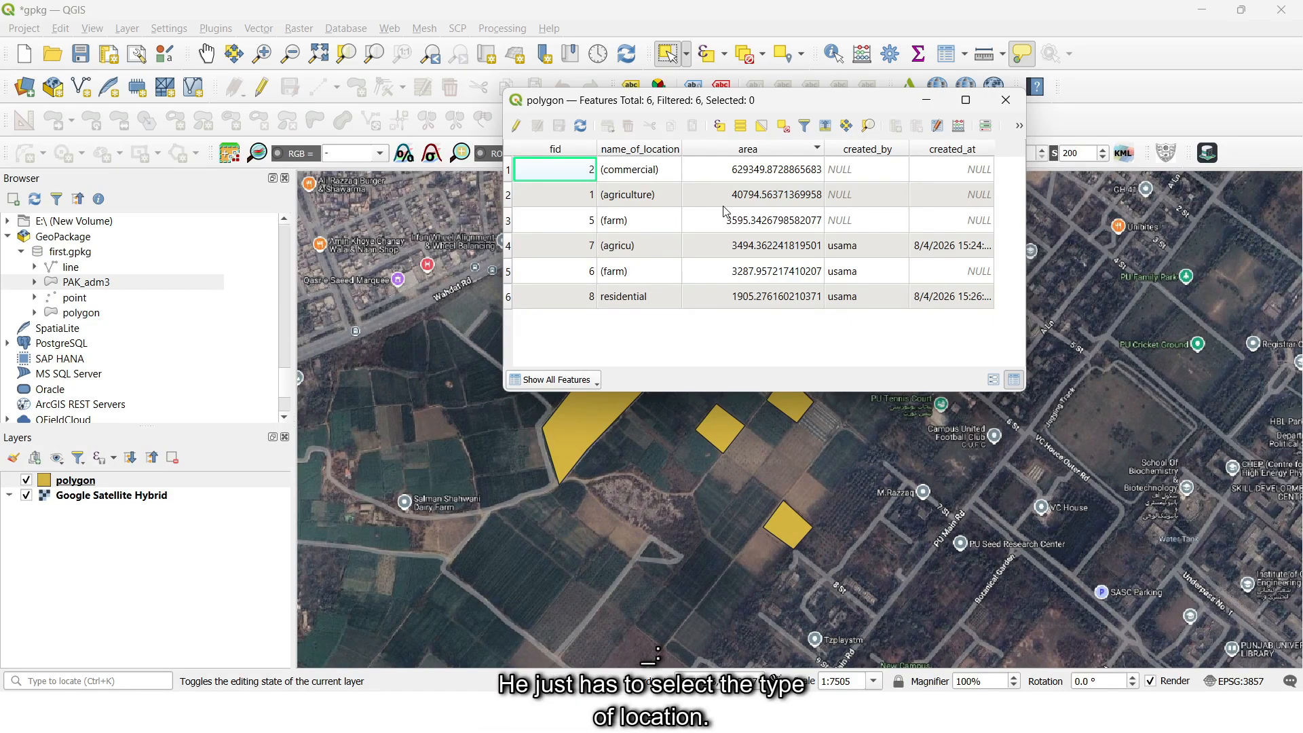
pyautogui.click(1006, 100)
# - Add an enforced Not null constraint to the name_of_location field in the polygon layer's attributes form
pyautogui.rightClick(97, 483)
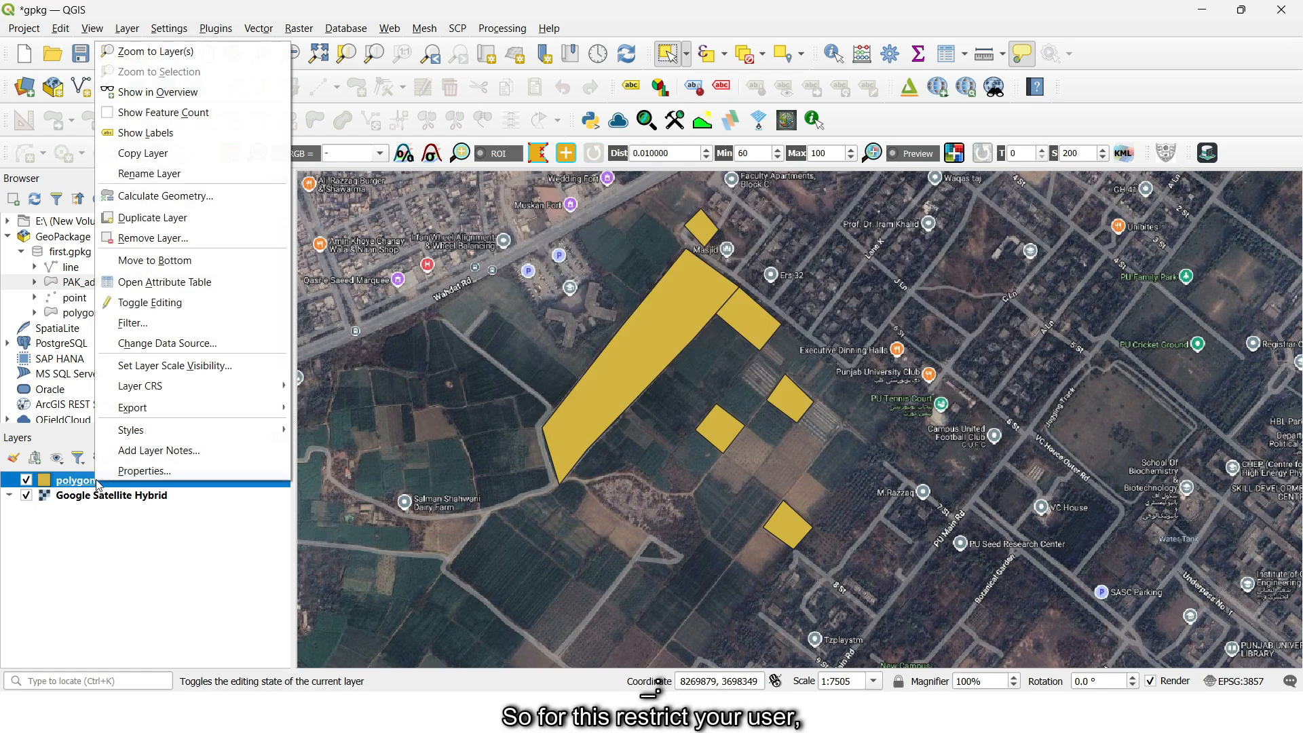
pyautogui.click(128, 470)
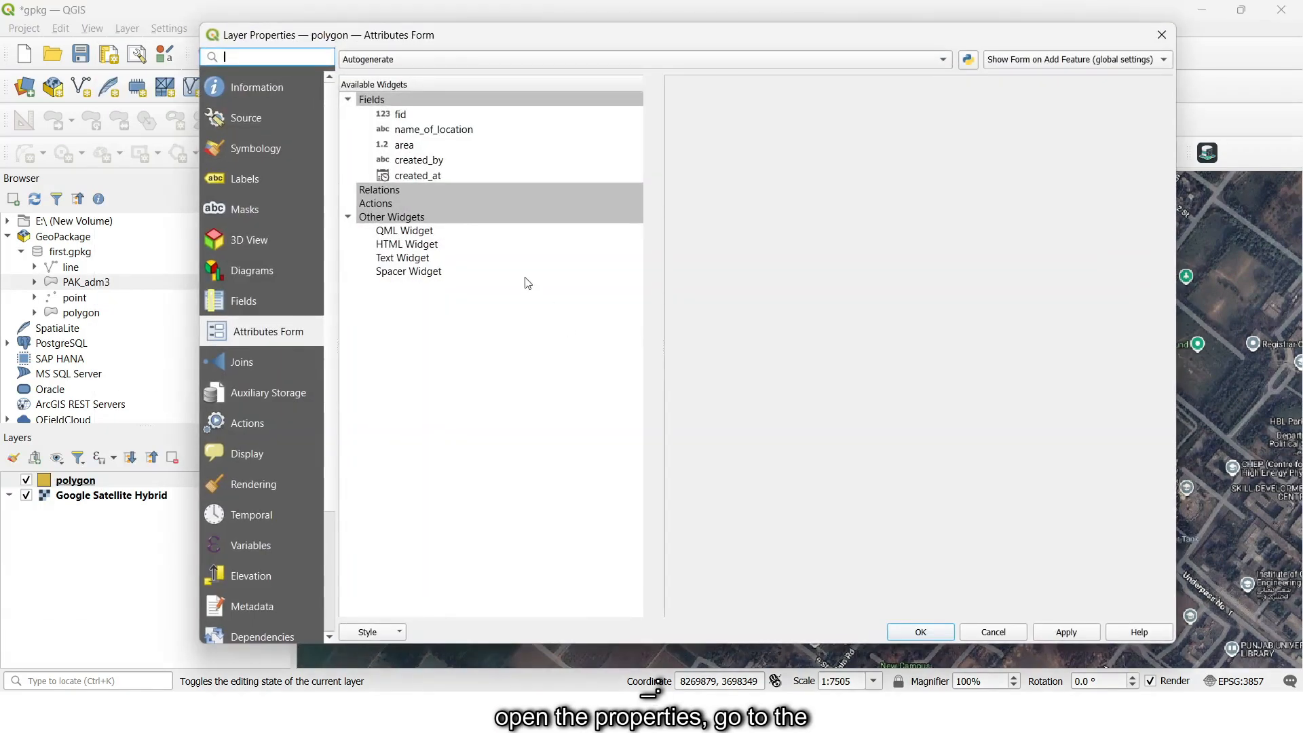
pyautogui.click(440, 136)
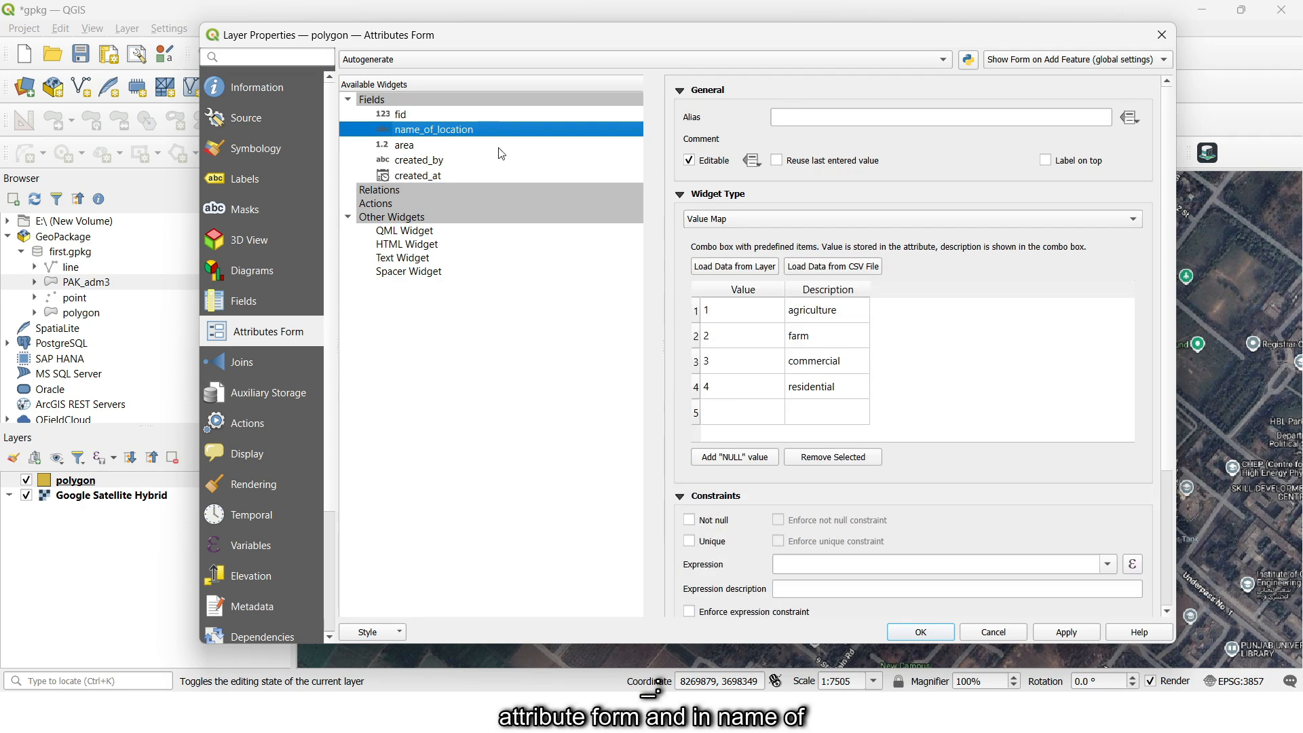
pyautogui.scroll(-3, 986, 420)
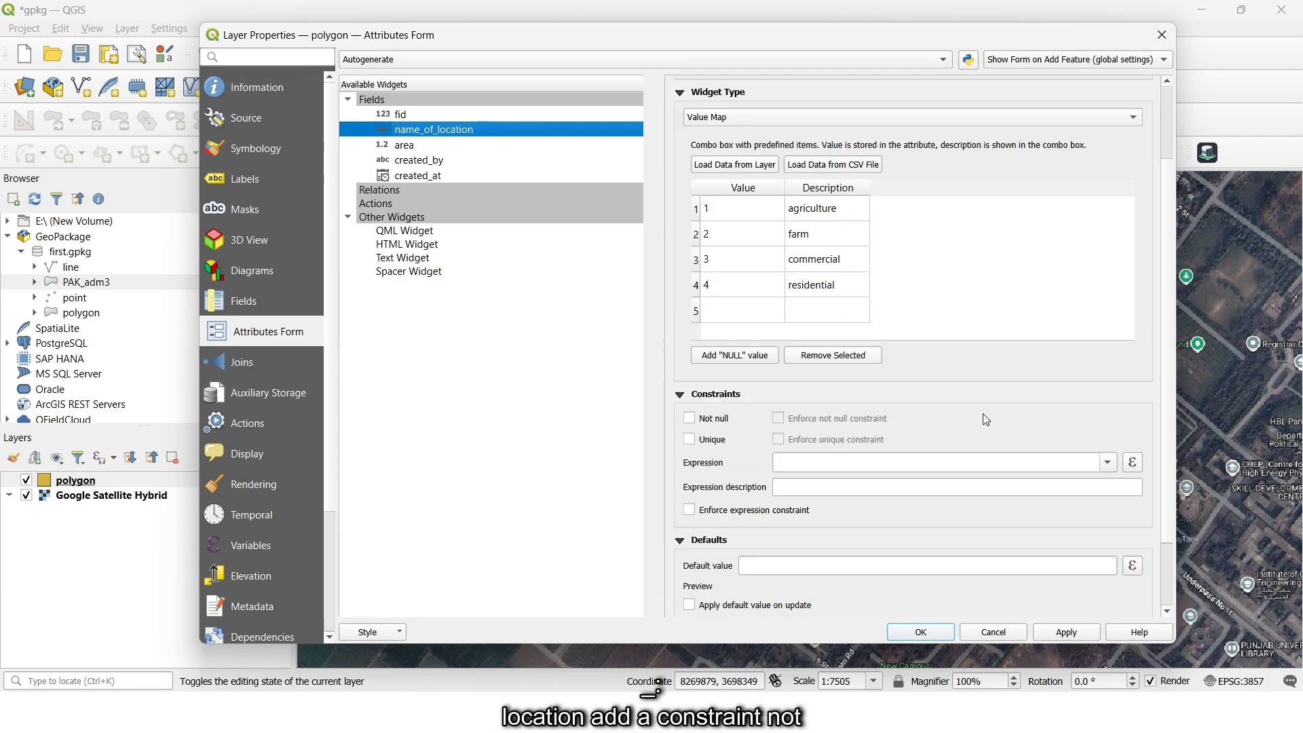
pyautogui.click(691, 419)
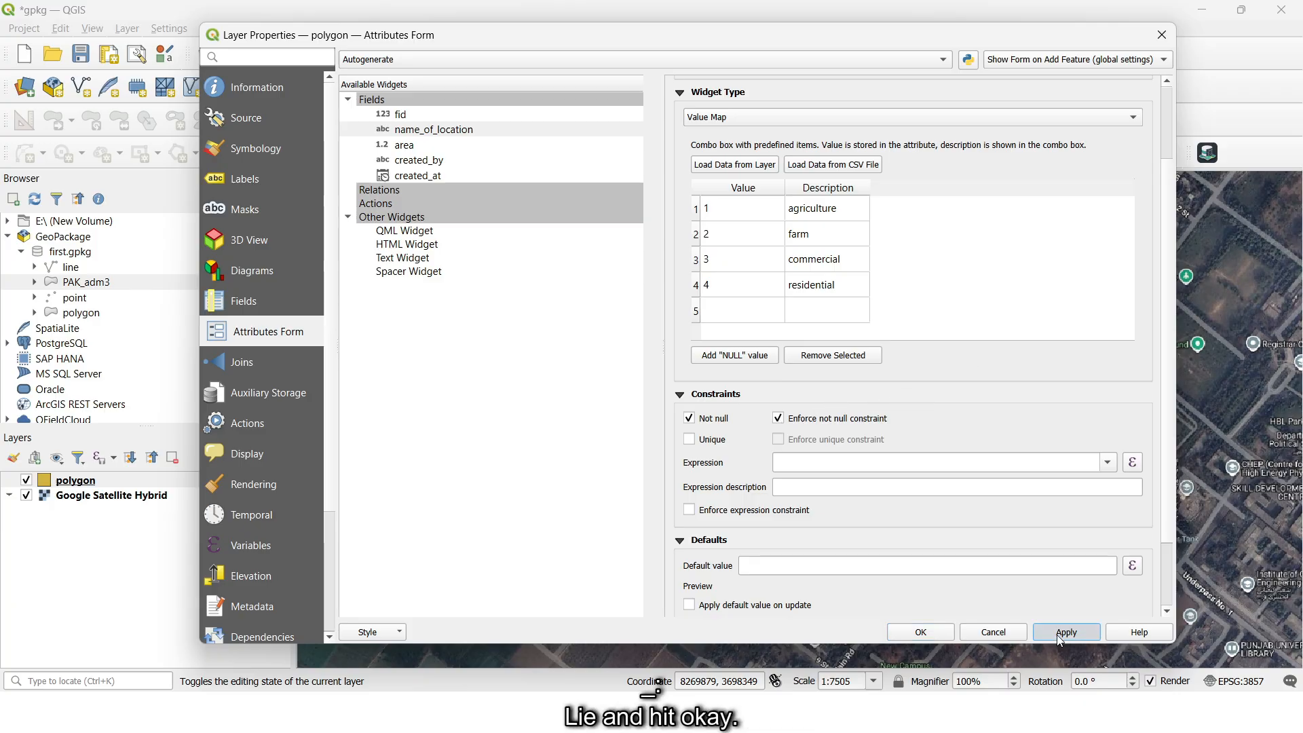
pyautogui.click(922, 632)
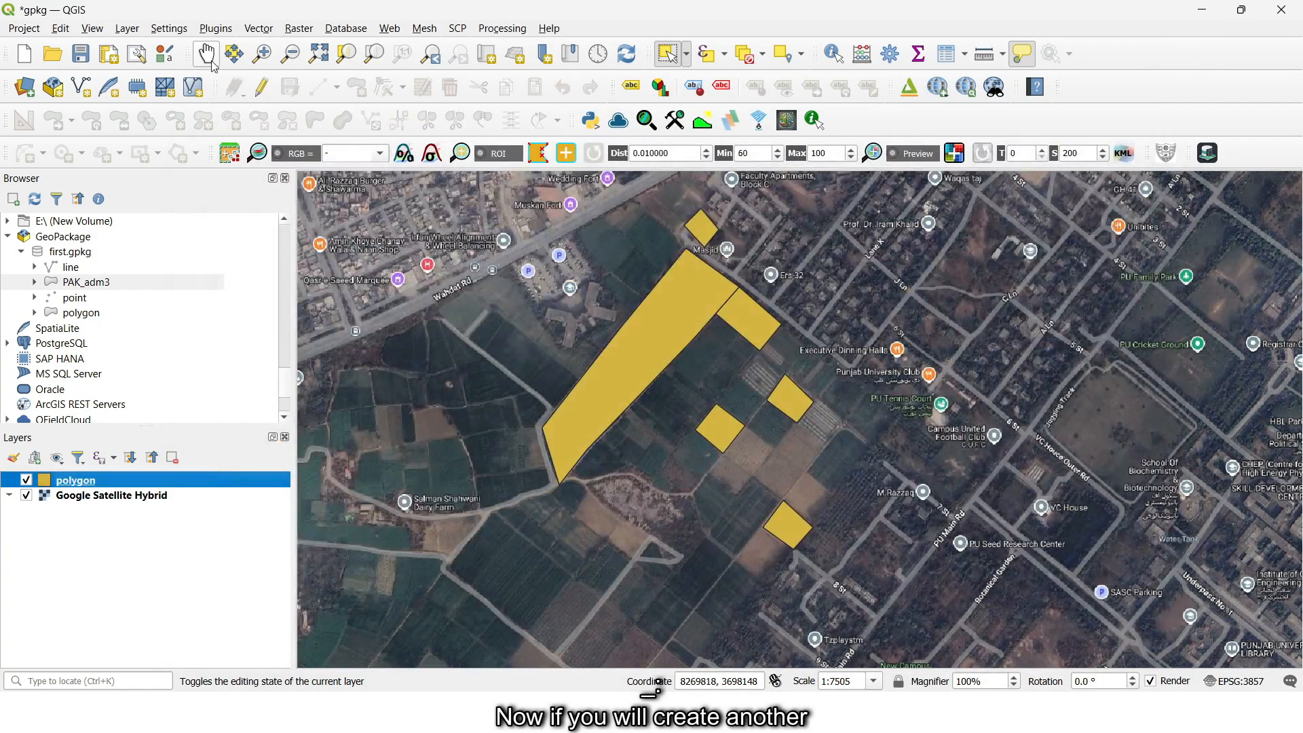
# - Start editing the polygon layer and draw a four-cornered polygon with an area of about 6431 just northeast of Executive Dinning Halls
pyautogui.click(261, 87)
pyautogui.click(893, 325)
pyautogui.click(909, 297)
pyautogui.click(966, 338)
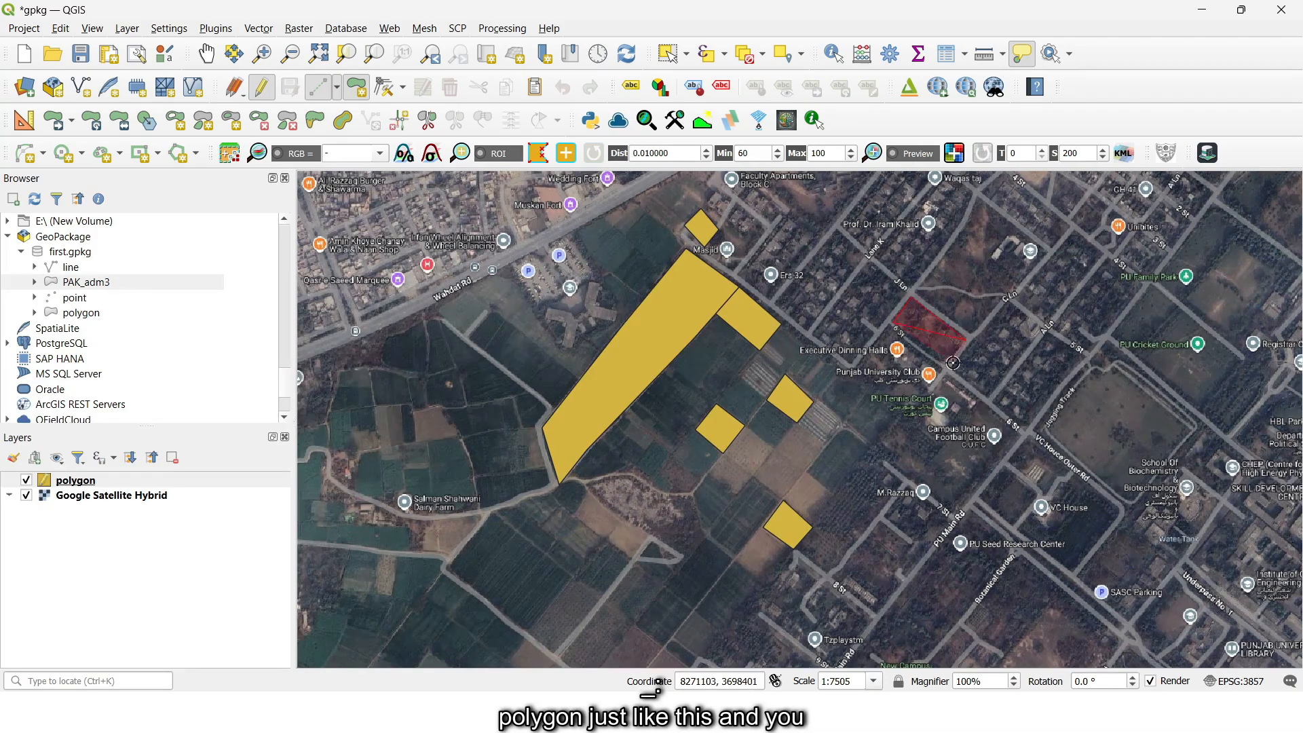
pyautogui.click(945, 367)
pyautogui.rightClick(945, 367)
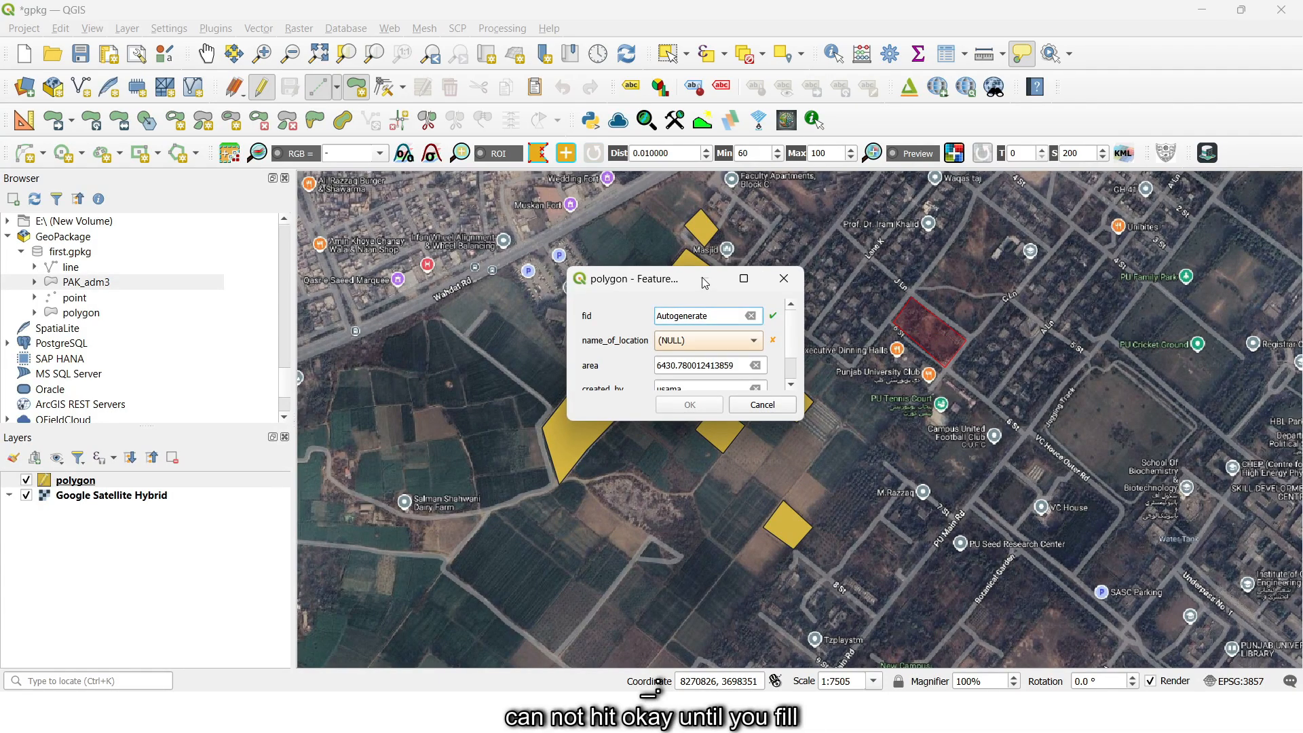
# - Enlarge the new feature's form to show all fields, choose agriculture as name_of_location and accept the form
pyautogui.moveTo(705, 284); pyautogui.dragTo(708, 224)
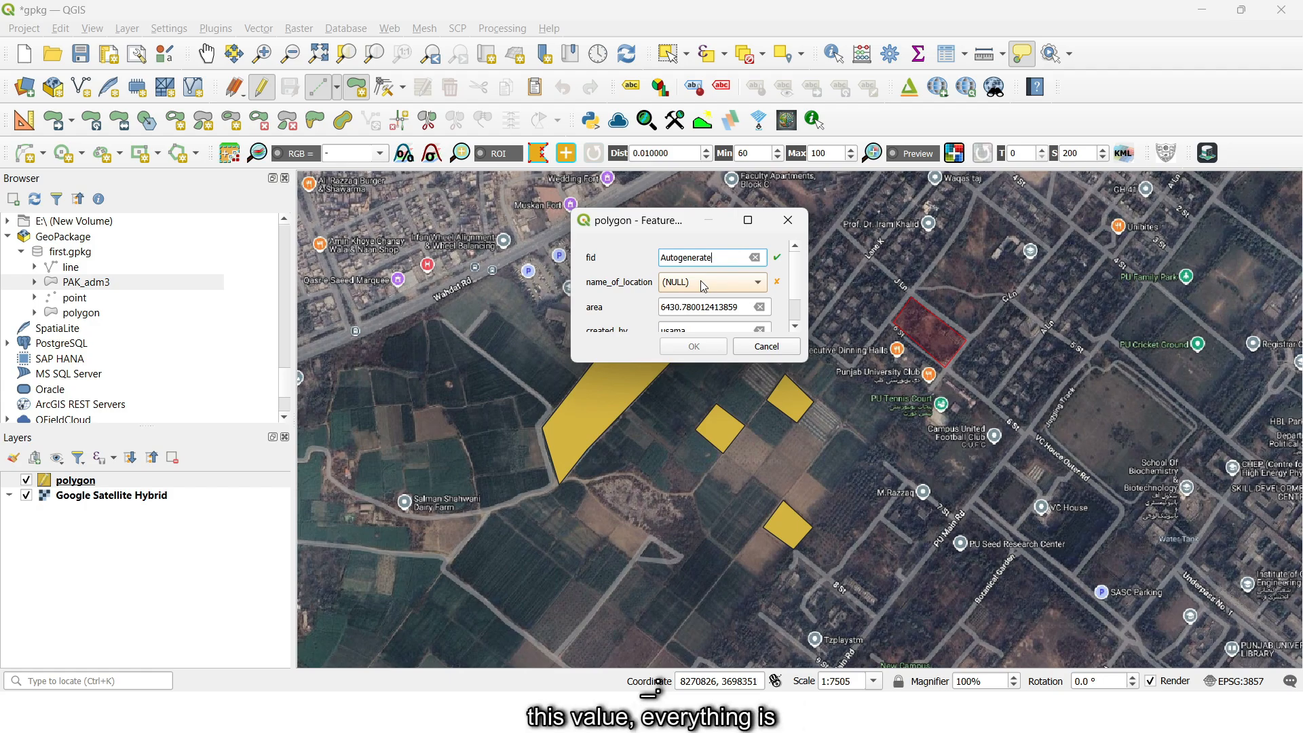
pyautogui.moveTo(645, 361); pyautogui.dragTo(650, 478)
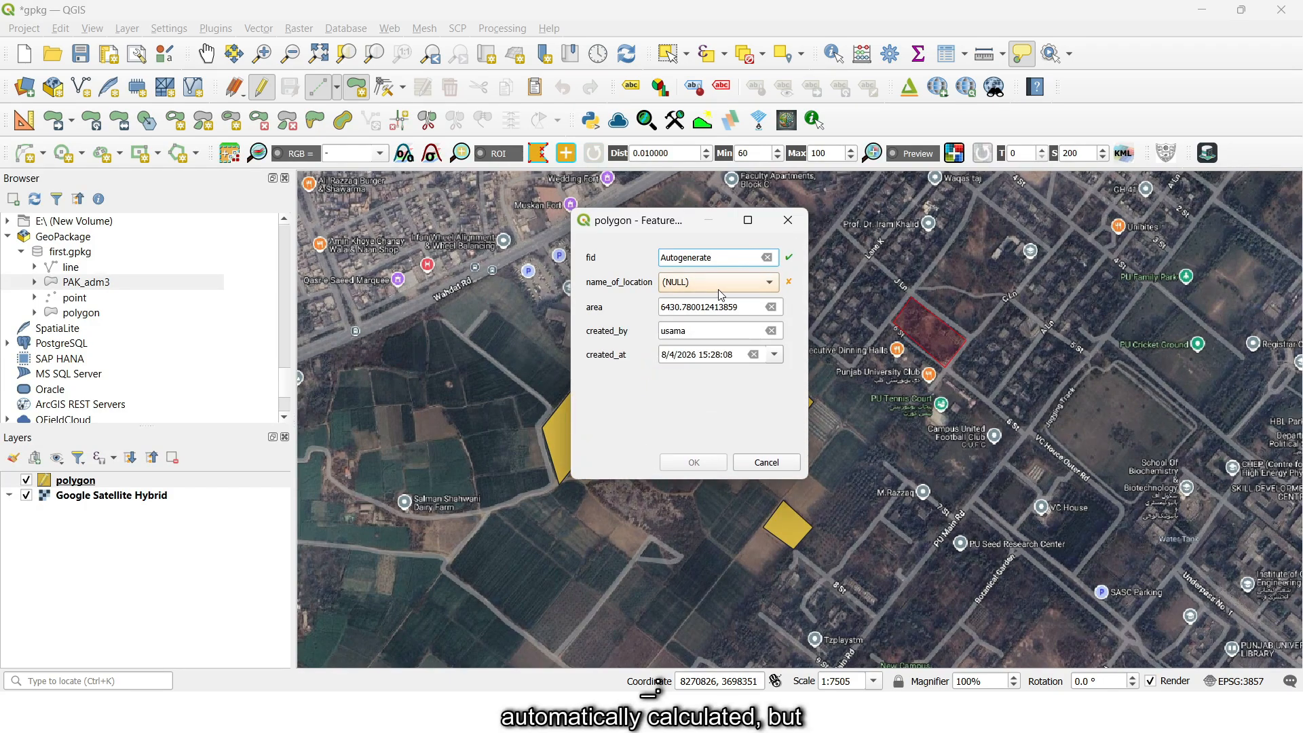
pyautogui.click(761, 287)
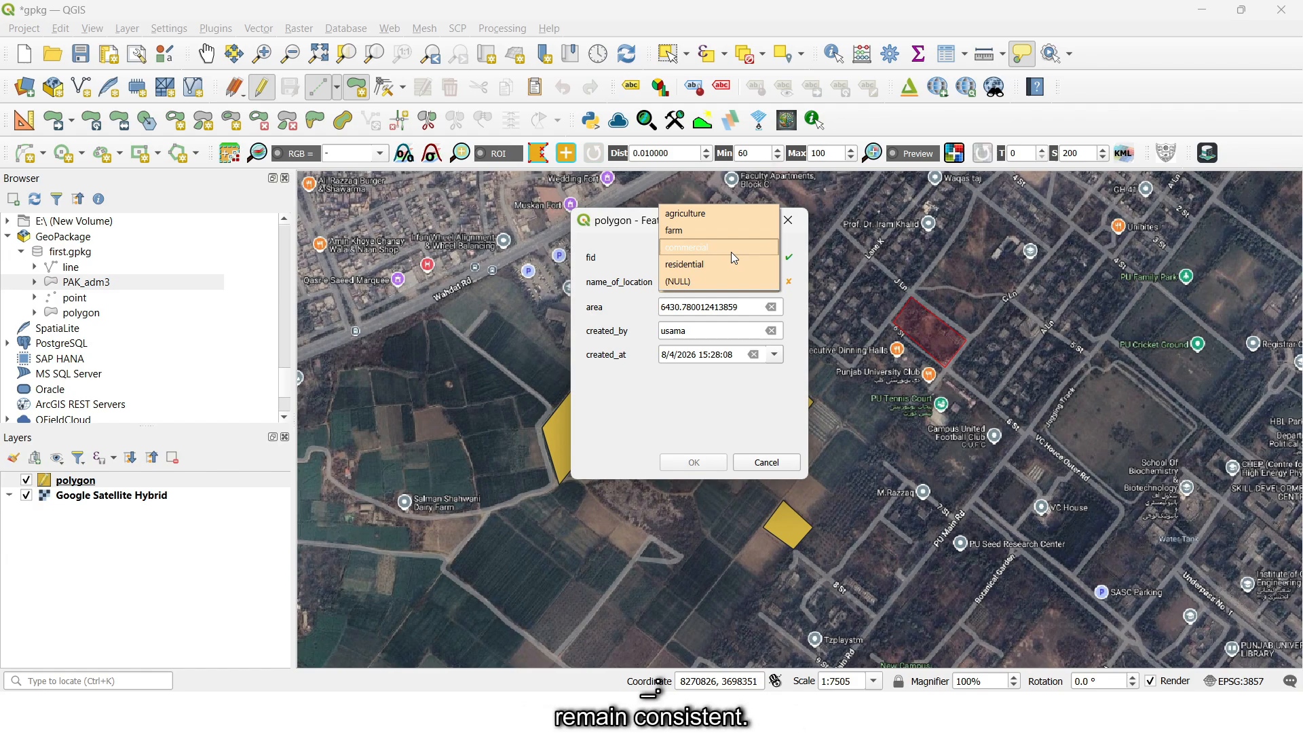
pyautogui.click(722, 215)
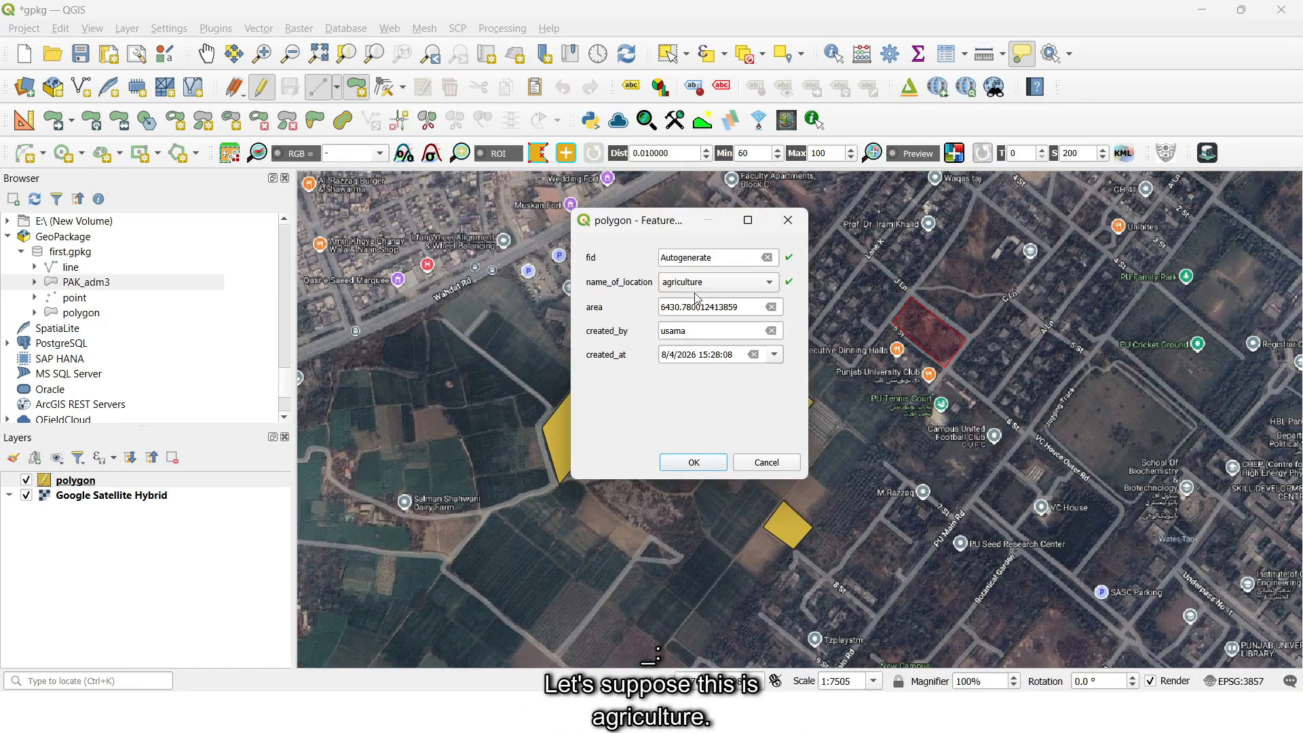
pyautogui.click(701, 466)
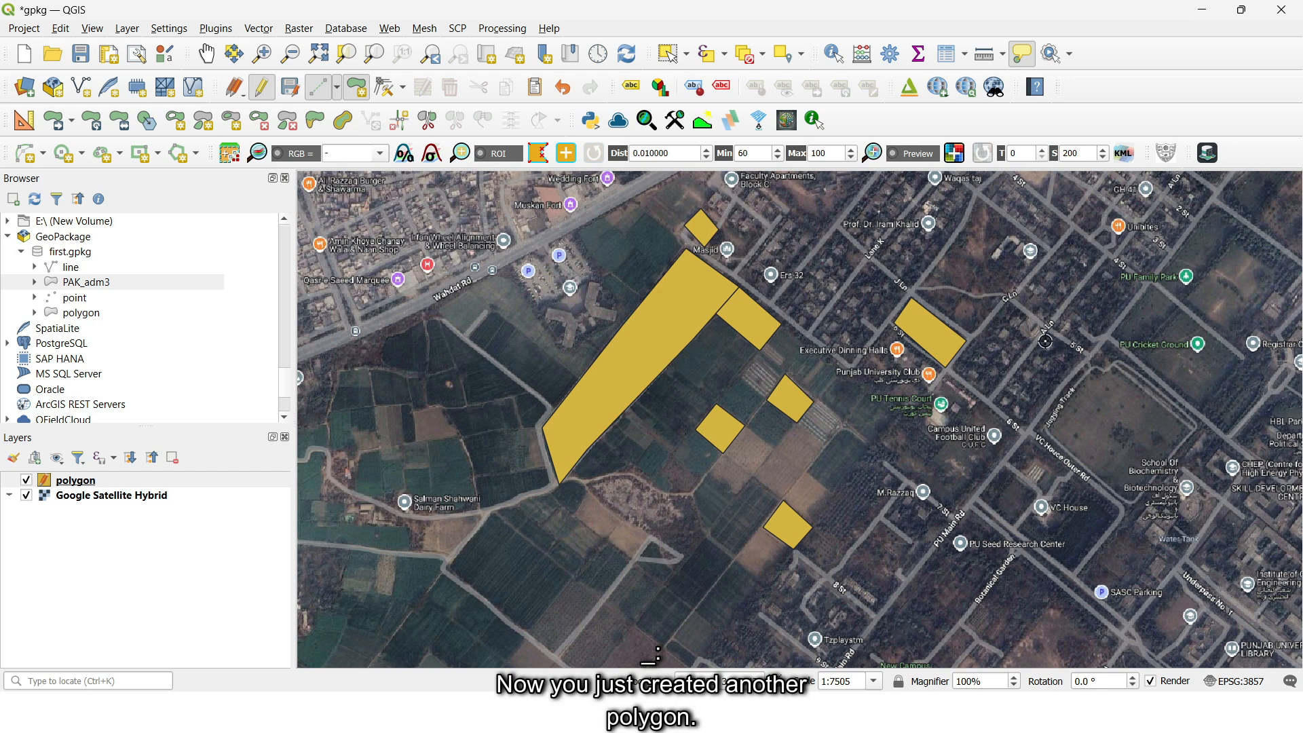
# - Stop editing the polygon layer with changes saved, check the new agriculture row in the attribute table and close the table
pyautogui.click(261, 87)
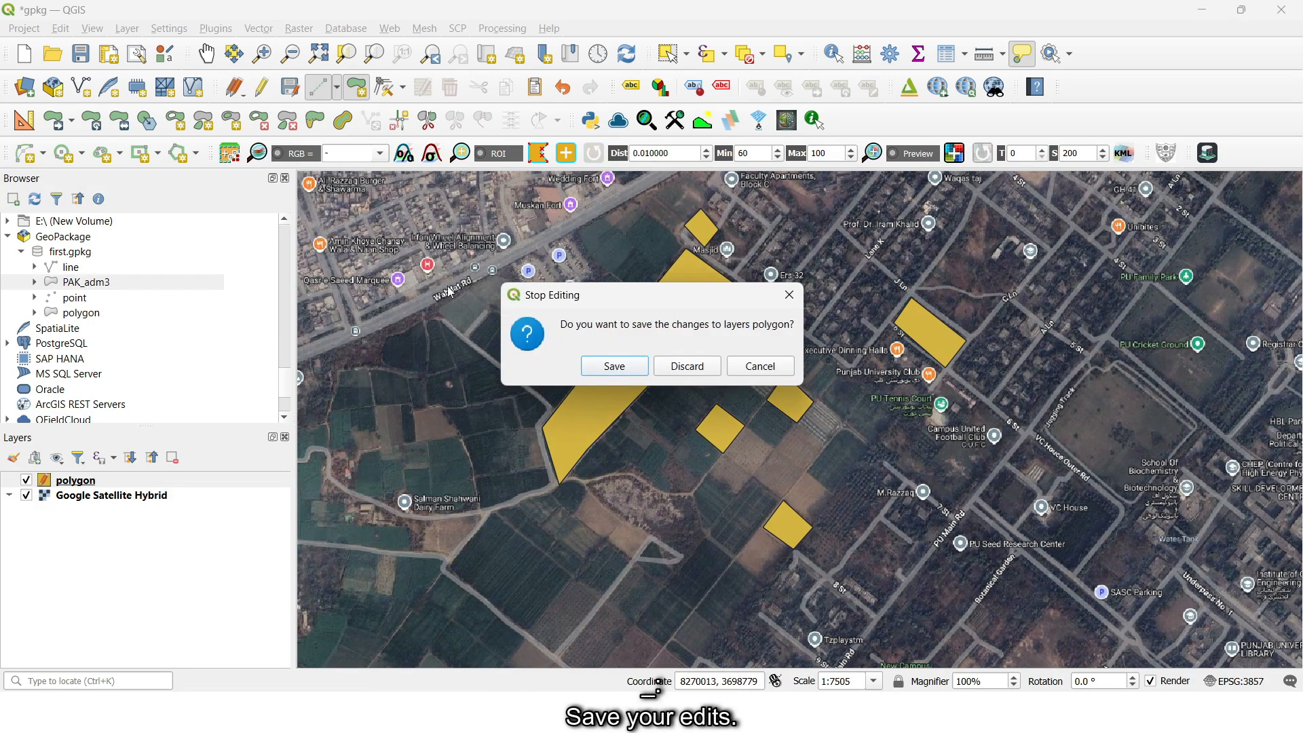
pyautogui.click(611, 367)
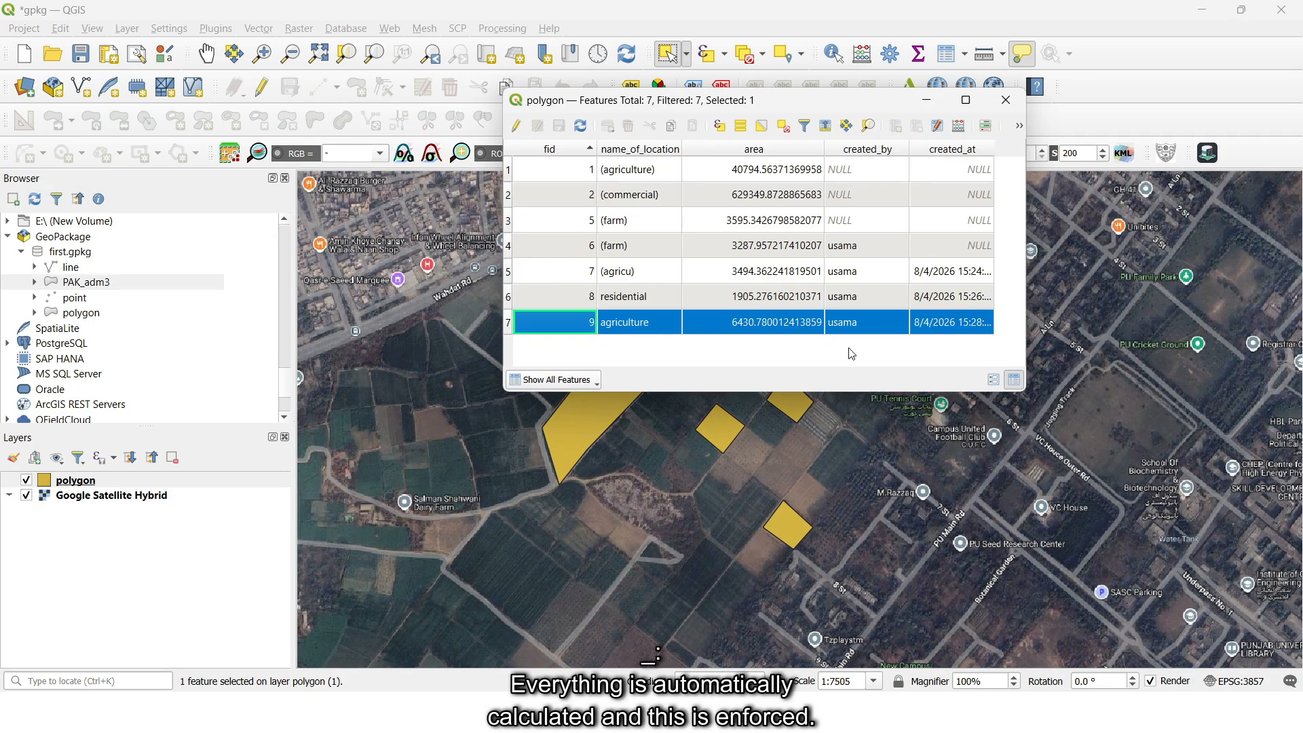
pyautogui.click(636, 330)
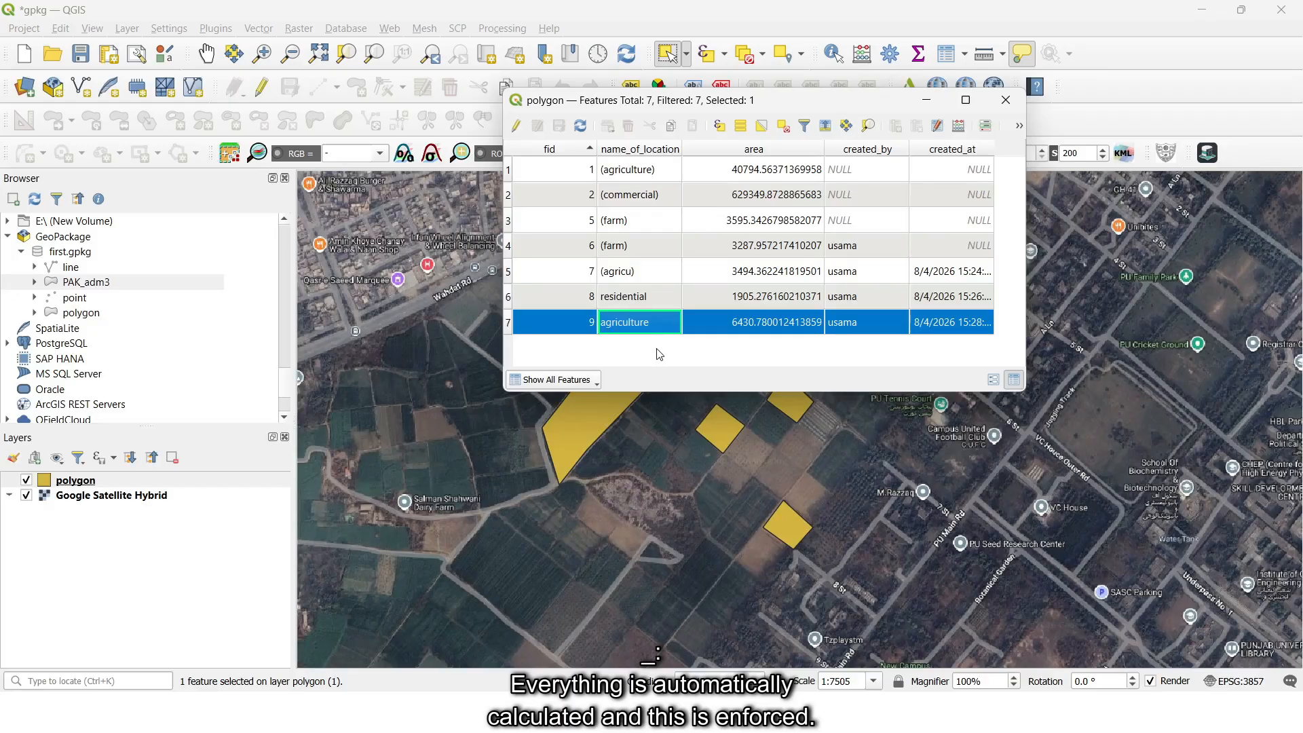
pyautogui.click(1006, 100)
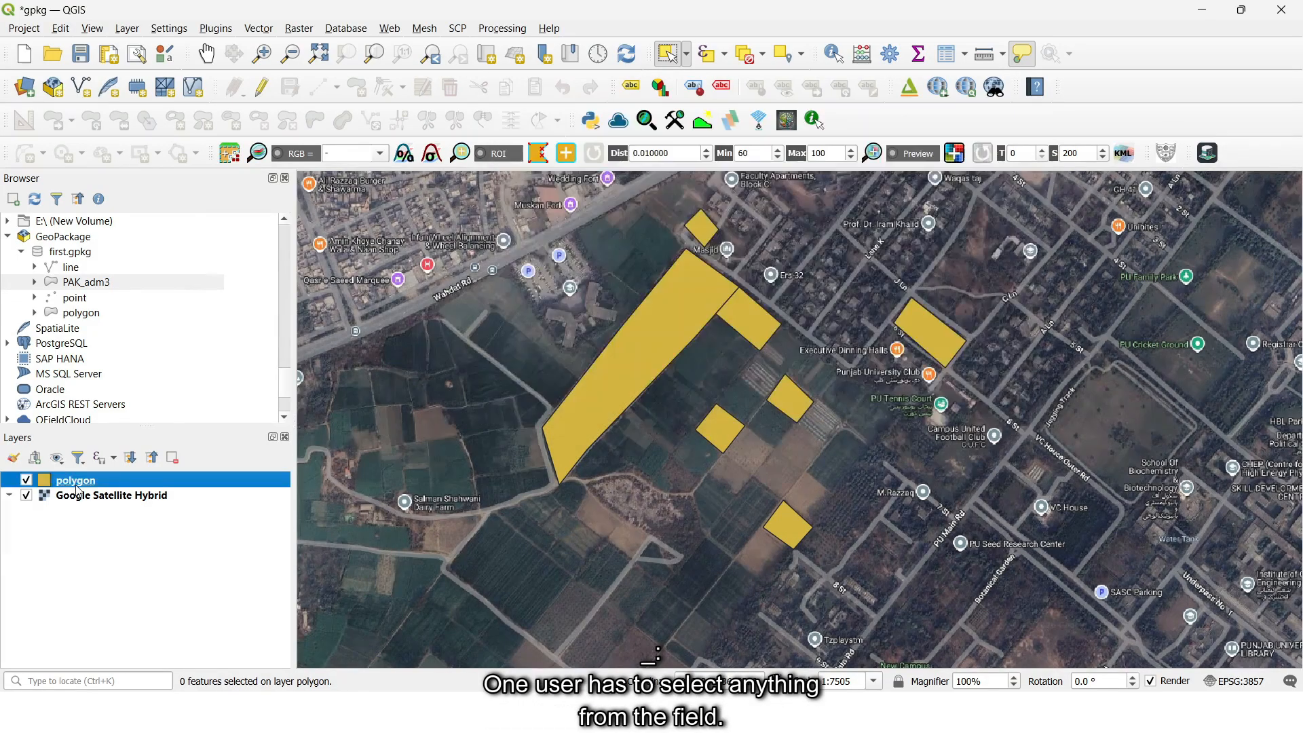
# - Open the polygon layer's attribute table in edit mode and add a Boolean field named operational
pyautogui.rightClick(75, 480)
pyautogui.click(182, 292)
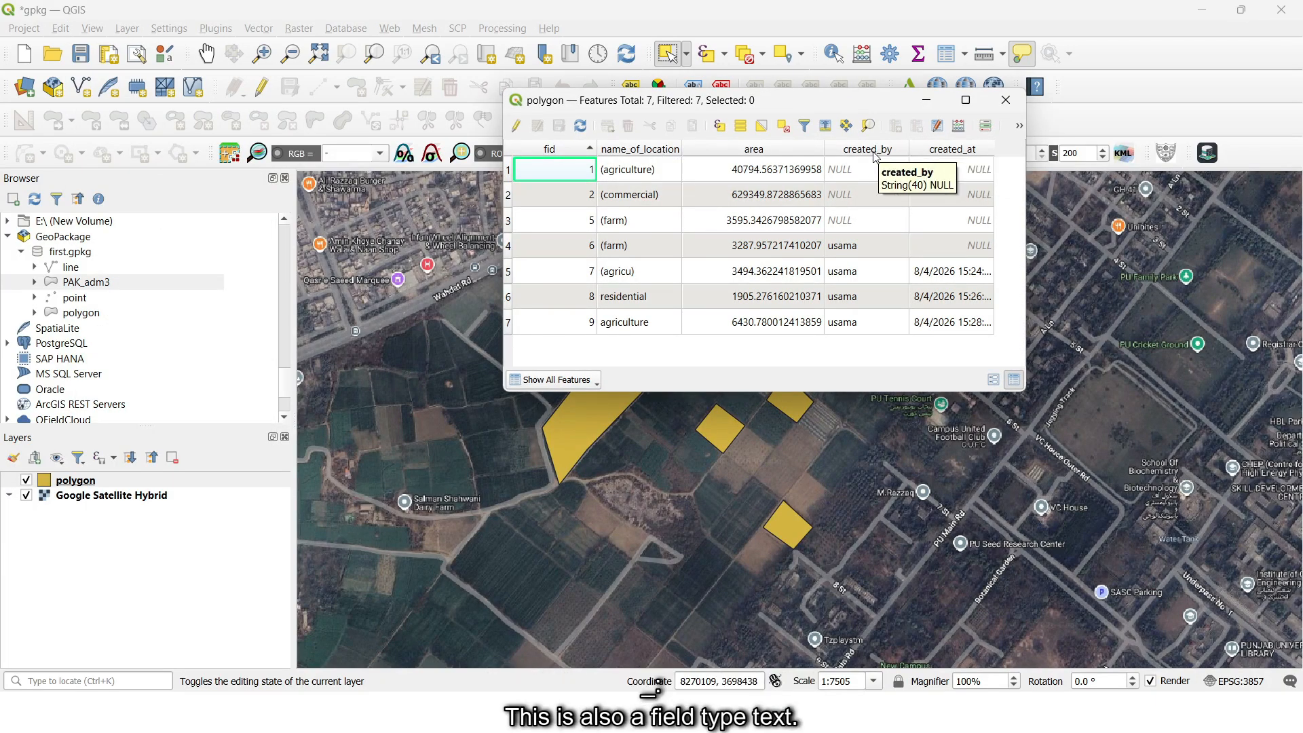
pyautogui.click(516, 126)
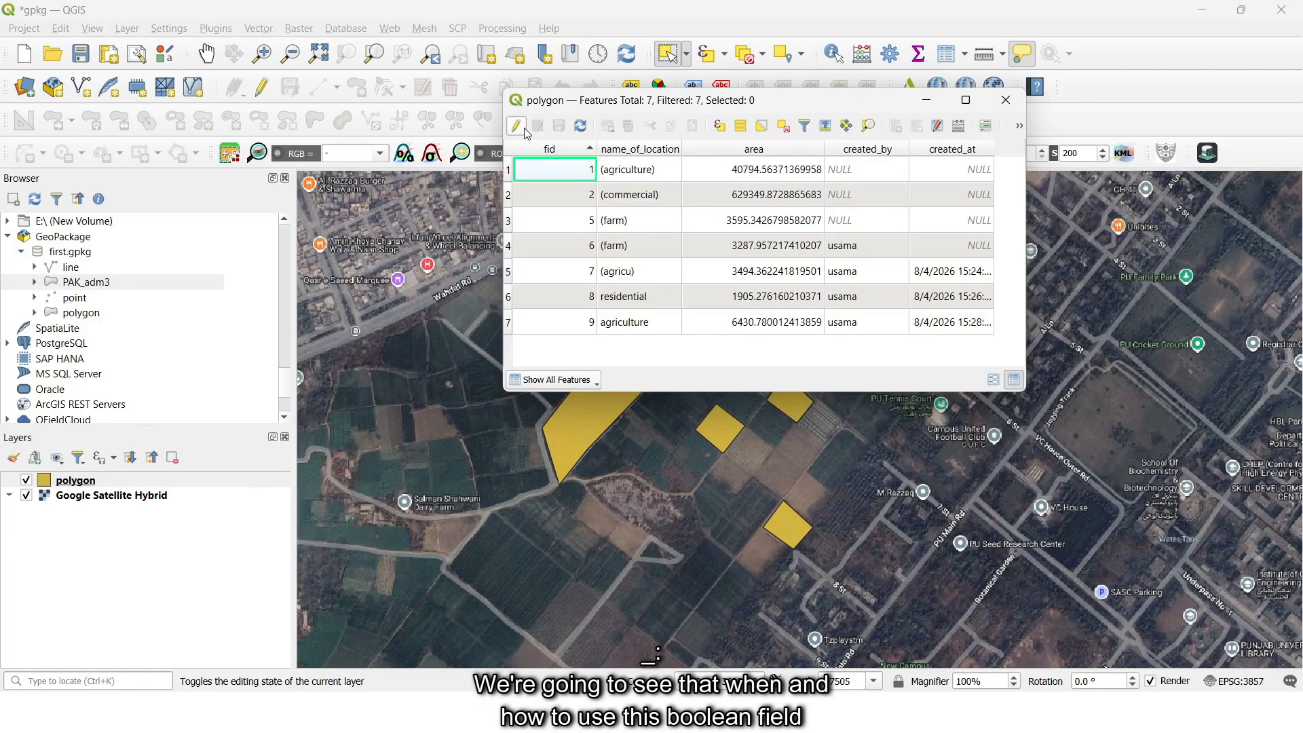
pyautogui.click(895, 126)
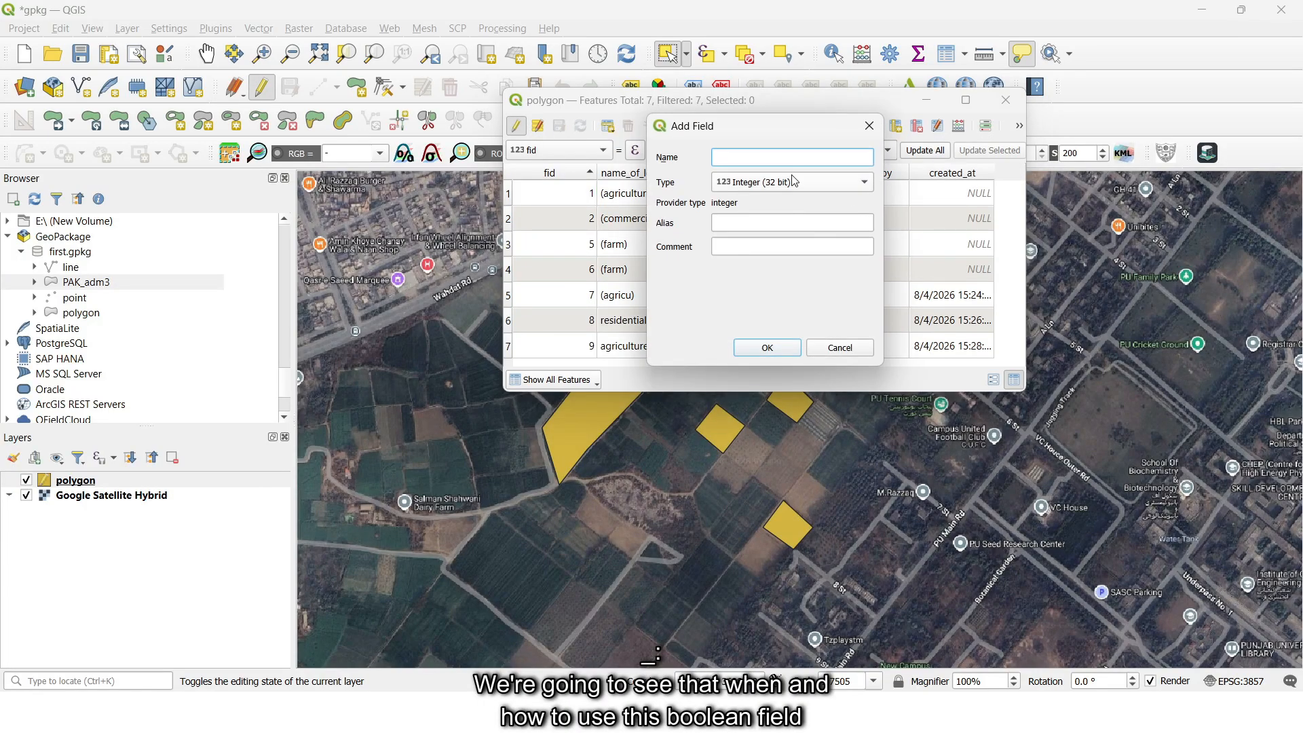
pyautogui.click(788, 182)
pyautogui.click(784, 320)
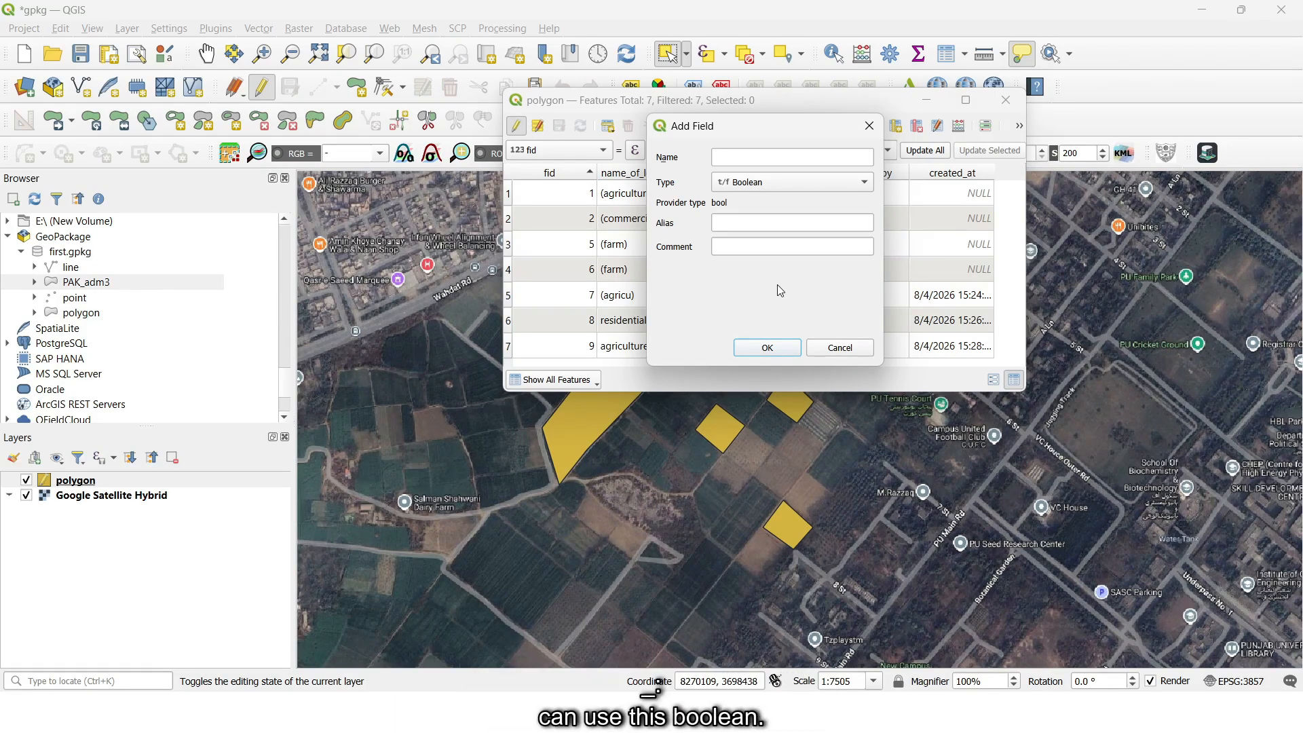
pyautogui.click(785, 164)
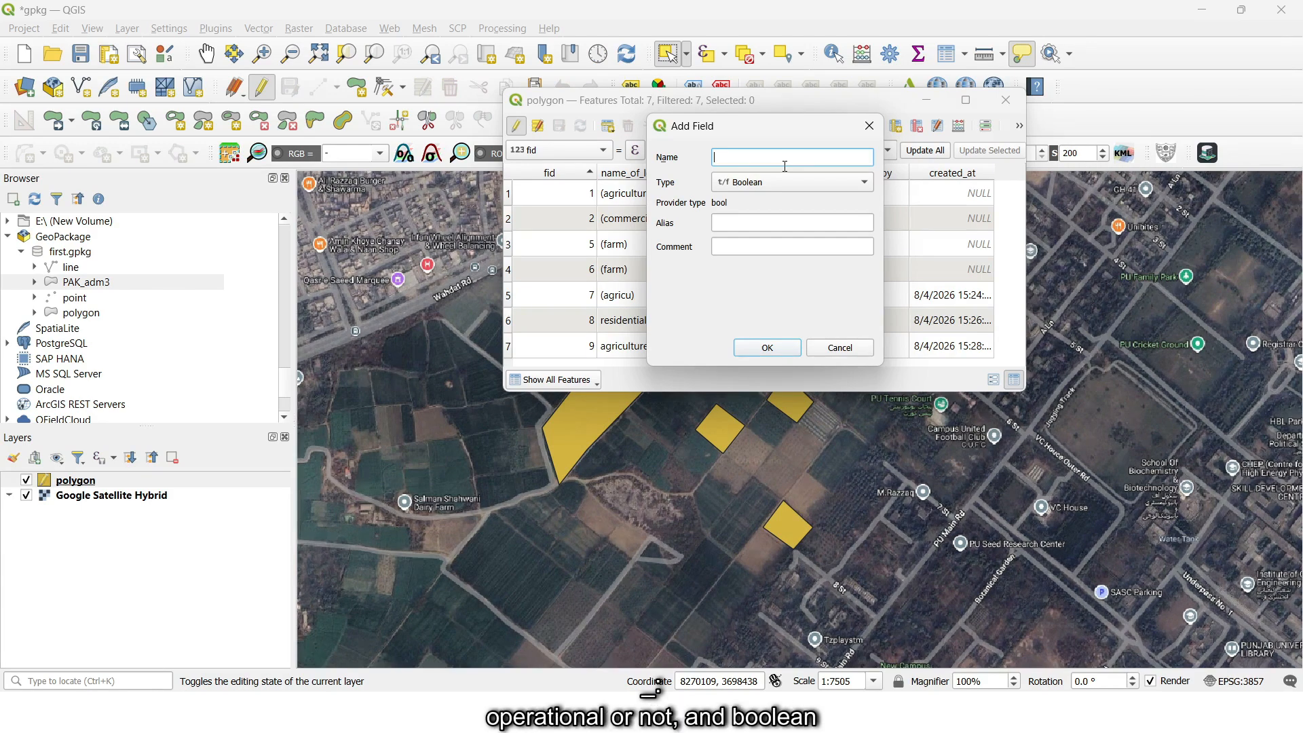
pyautogui.write('operational')
pyautogui.click(801, 184)
pyautogui.click(801, 182)
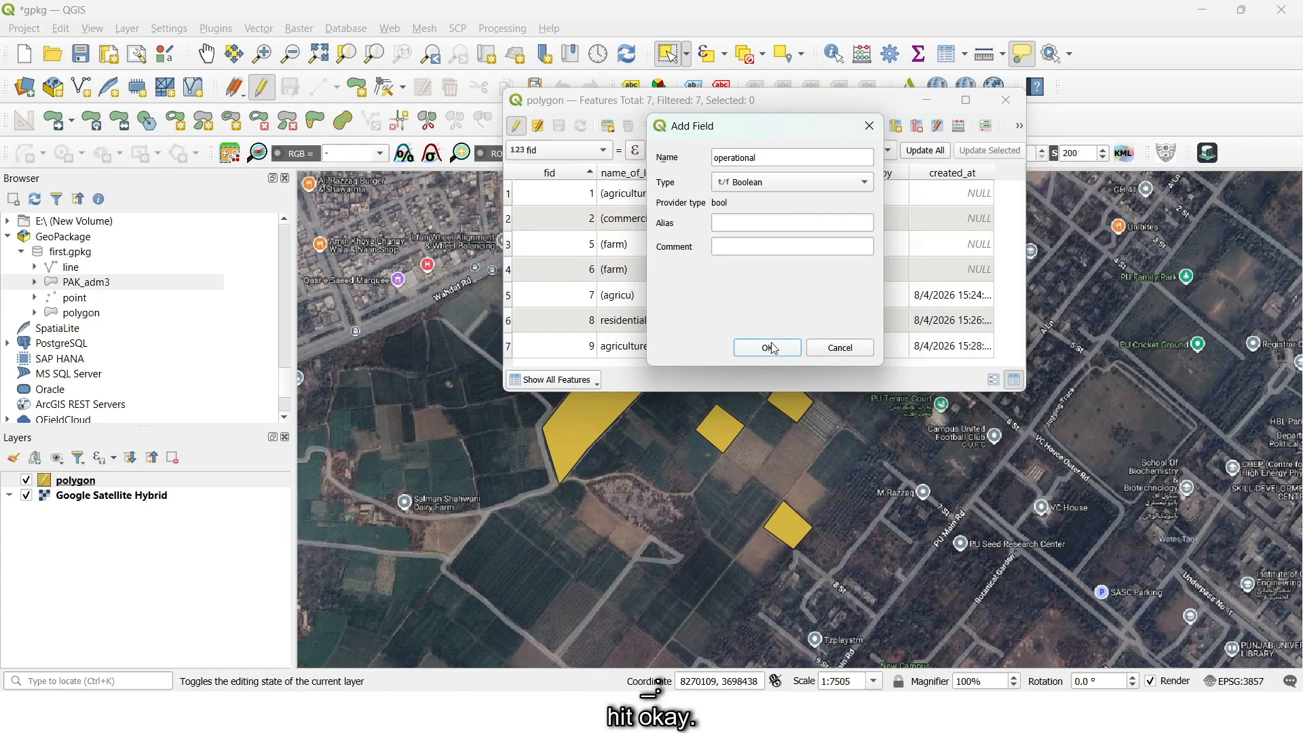
pyautogui.click(767, 347)
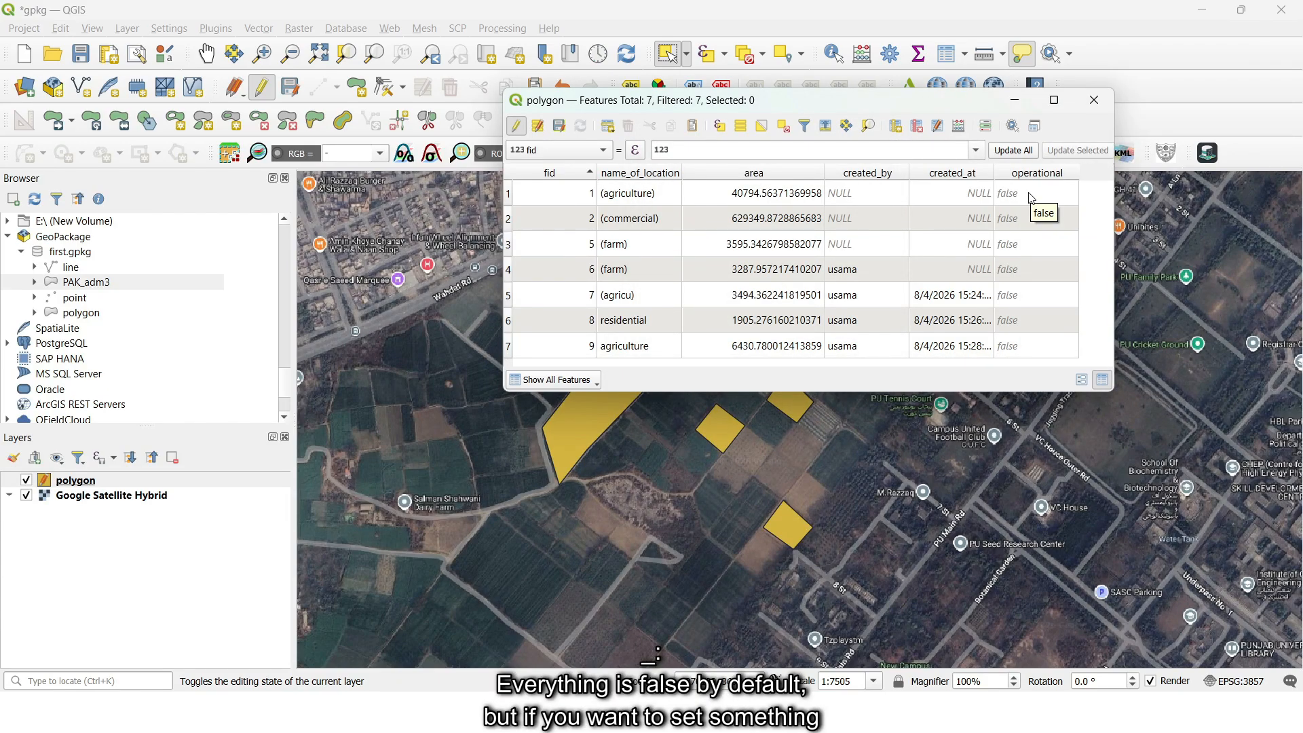
# - Set operational to true for fid 1, 2, 5, 7 and 8 and to false for fid 6, and save the edits
pyautogui.doubleClick(1004, 201)
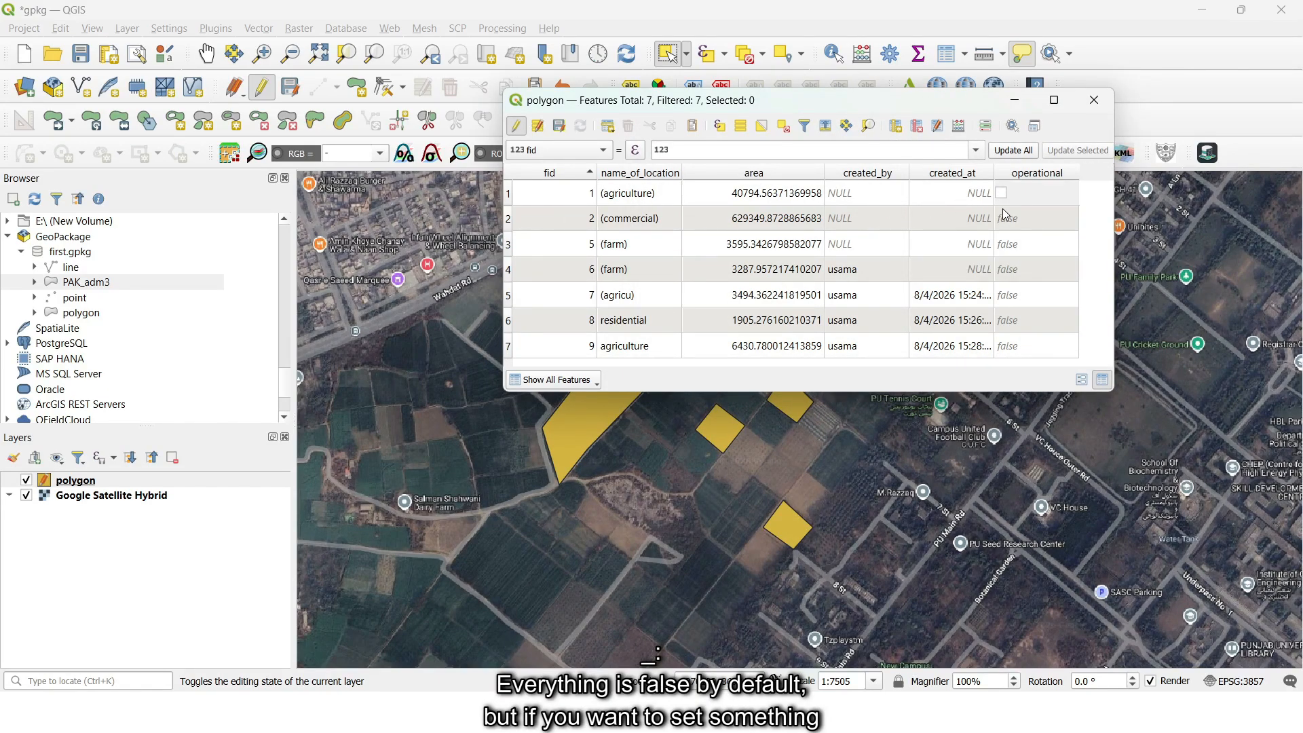
pyautogui.doubleClick(1024, 211)
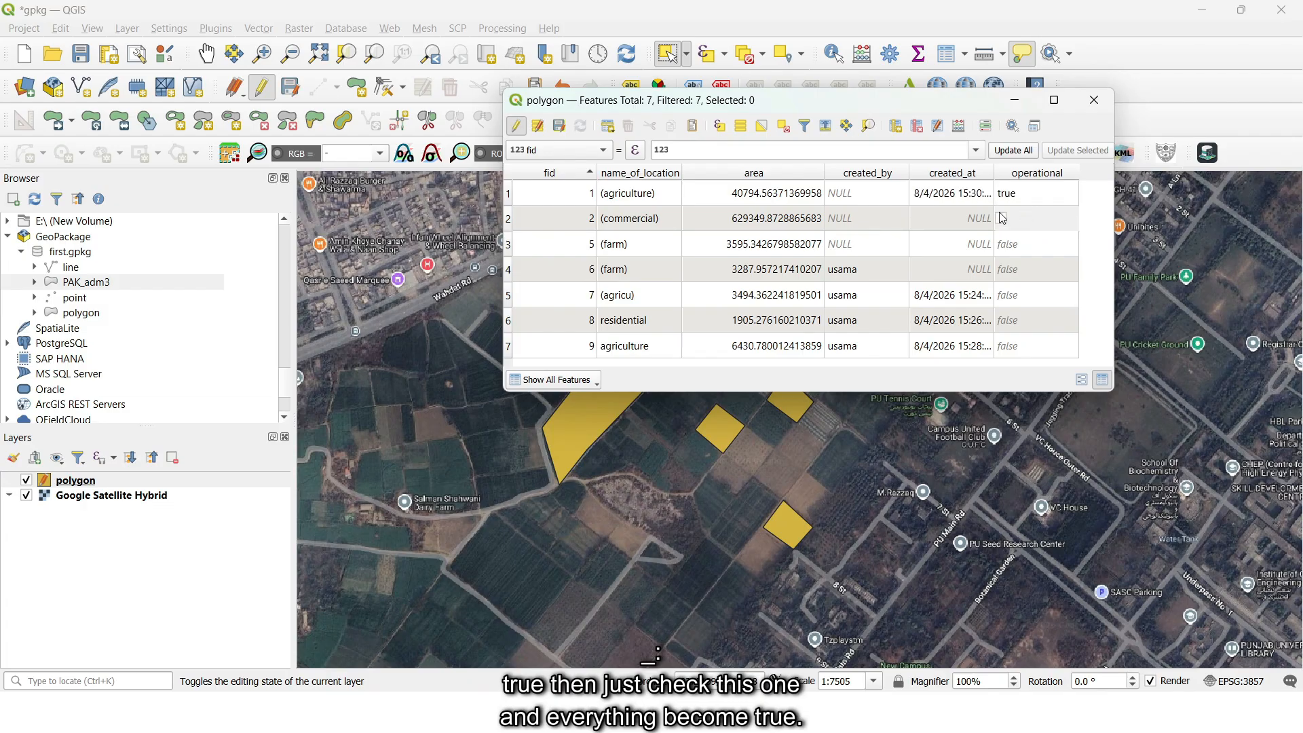
pyautogui.click(1016, 244)
pyautogui.click(1002, 244)
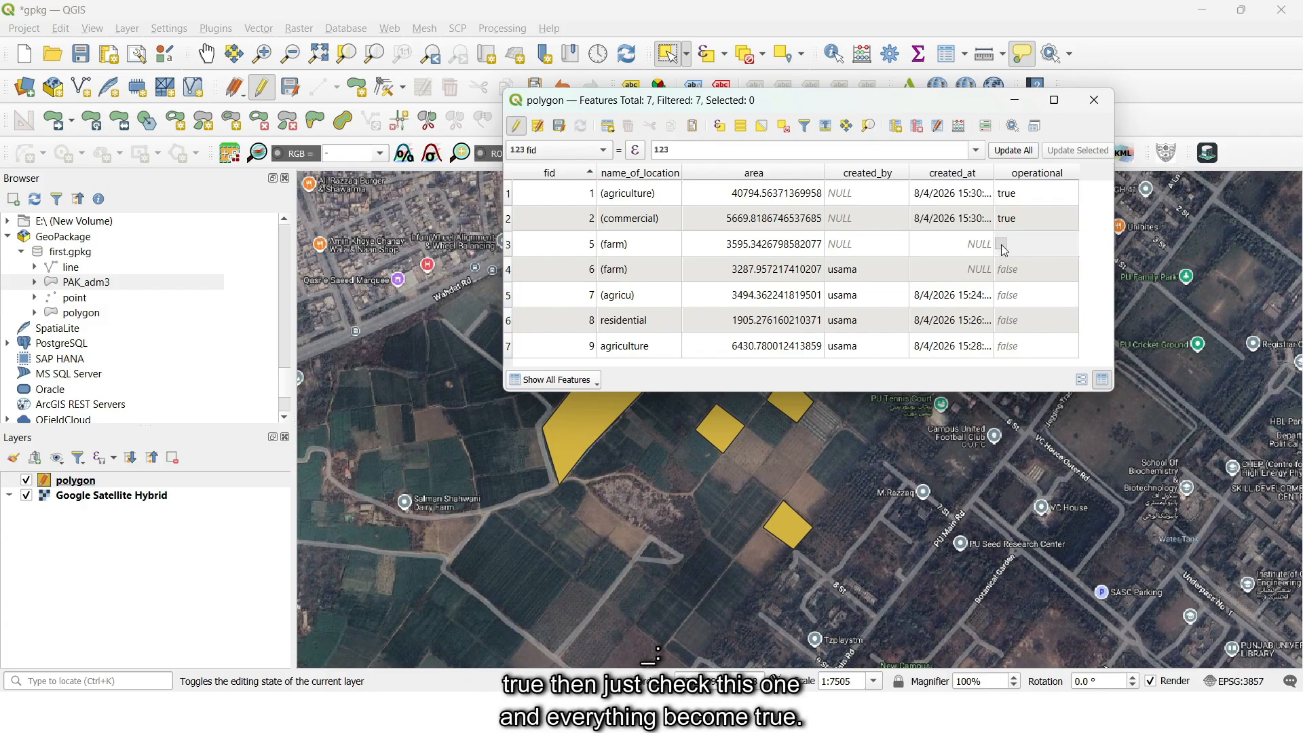
pyautogui.click(1011, 275)
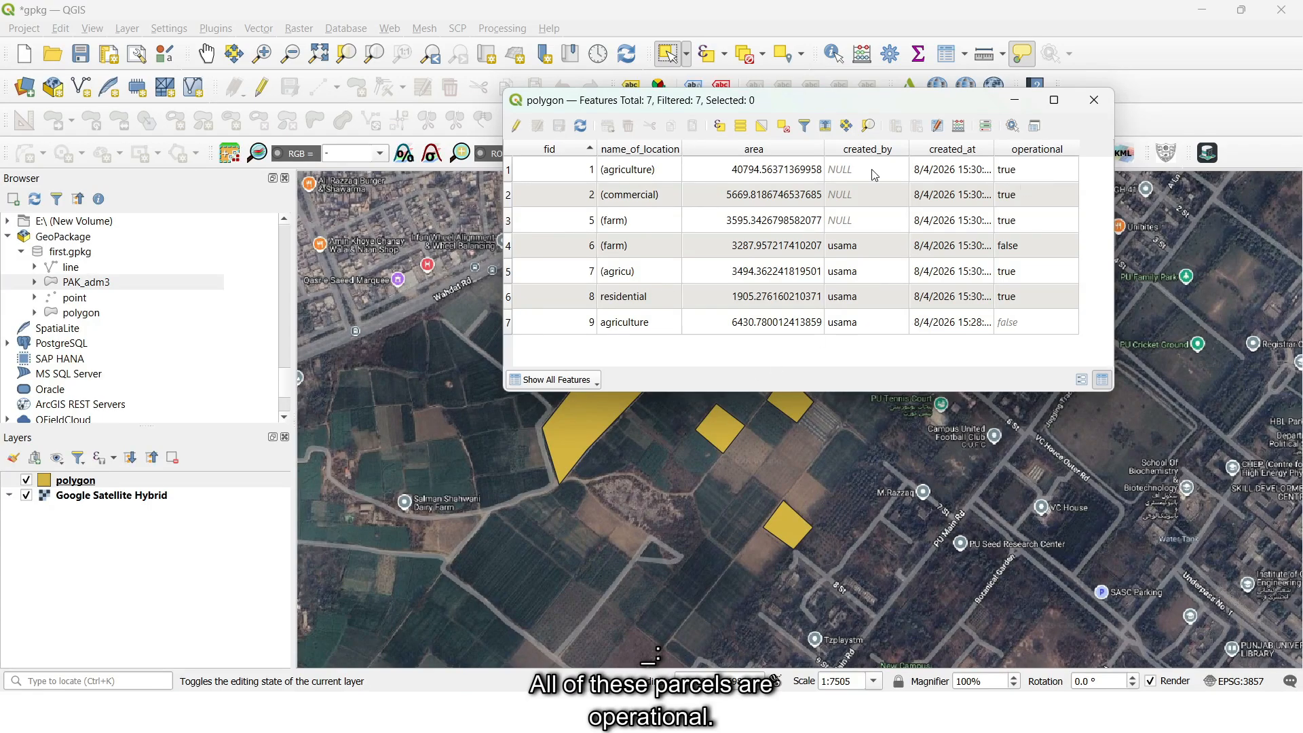
# - Resume editing the polygon layer and add a JSON (string) field named properties
pyautogui.hotkey('ctrl', 'e')
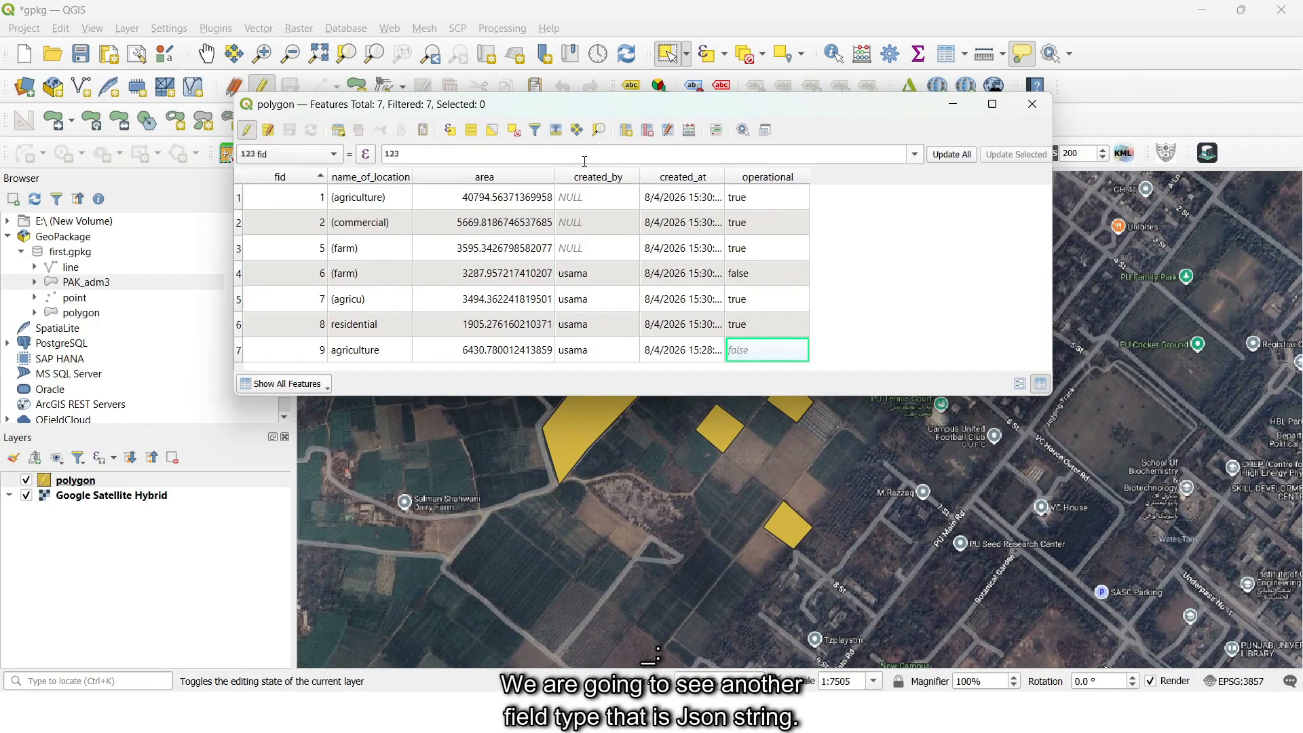
pyautogui.click(626, 130)
pyautogui.click(645, 188)
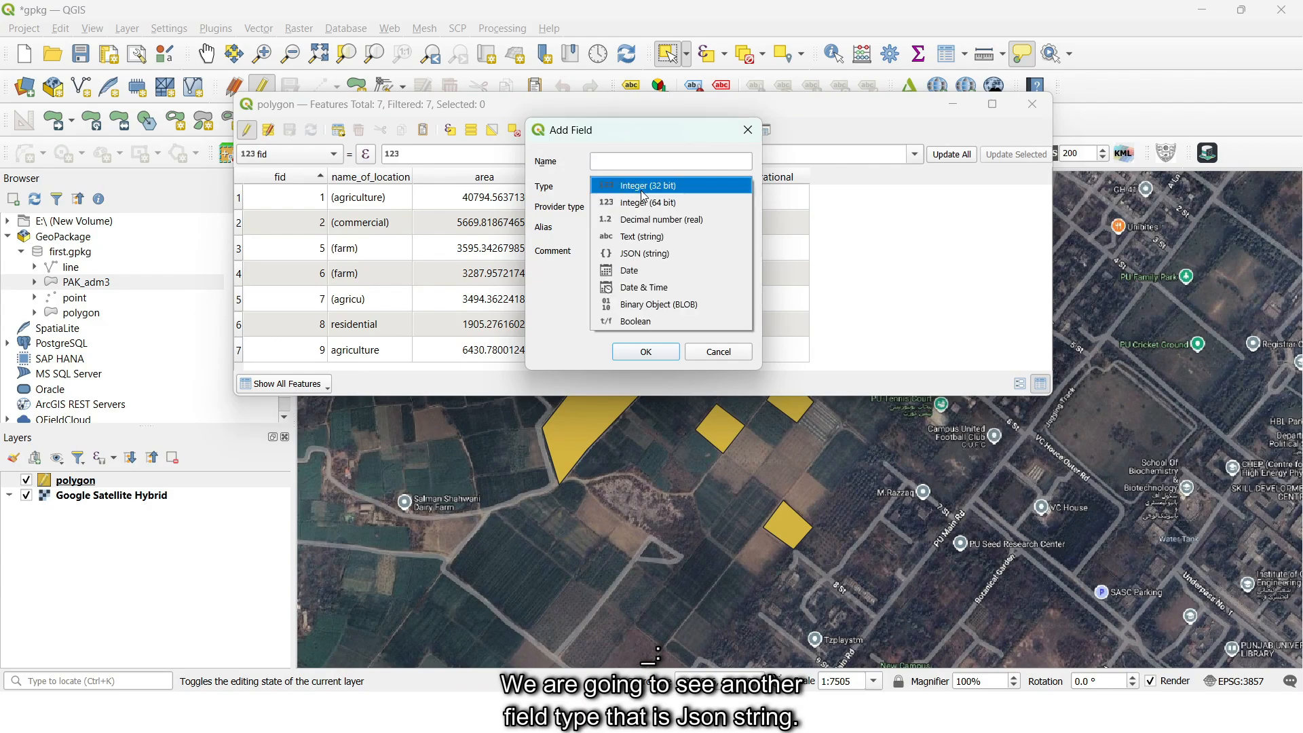
pyautogui.click(657, 254)
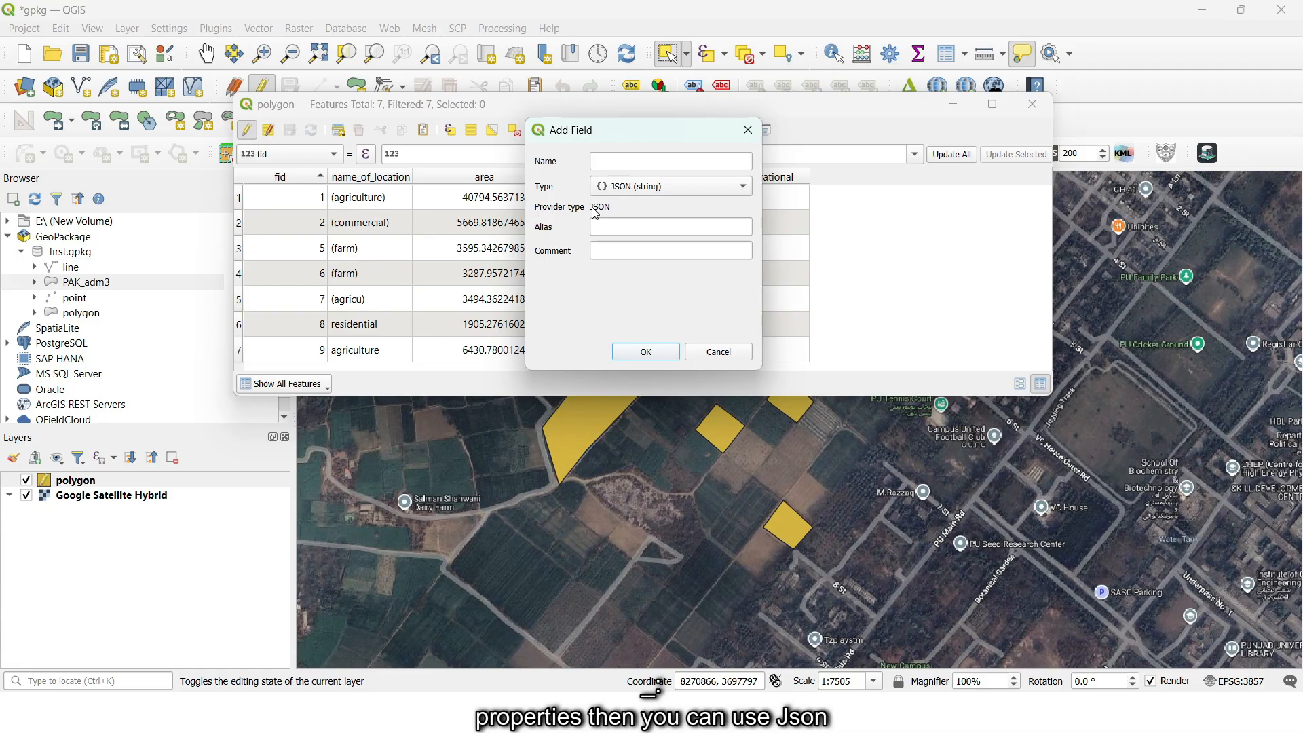
pyautogui.click(638, 163)
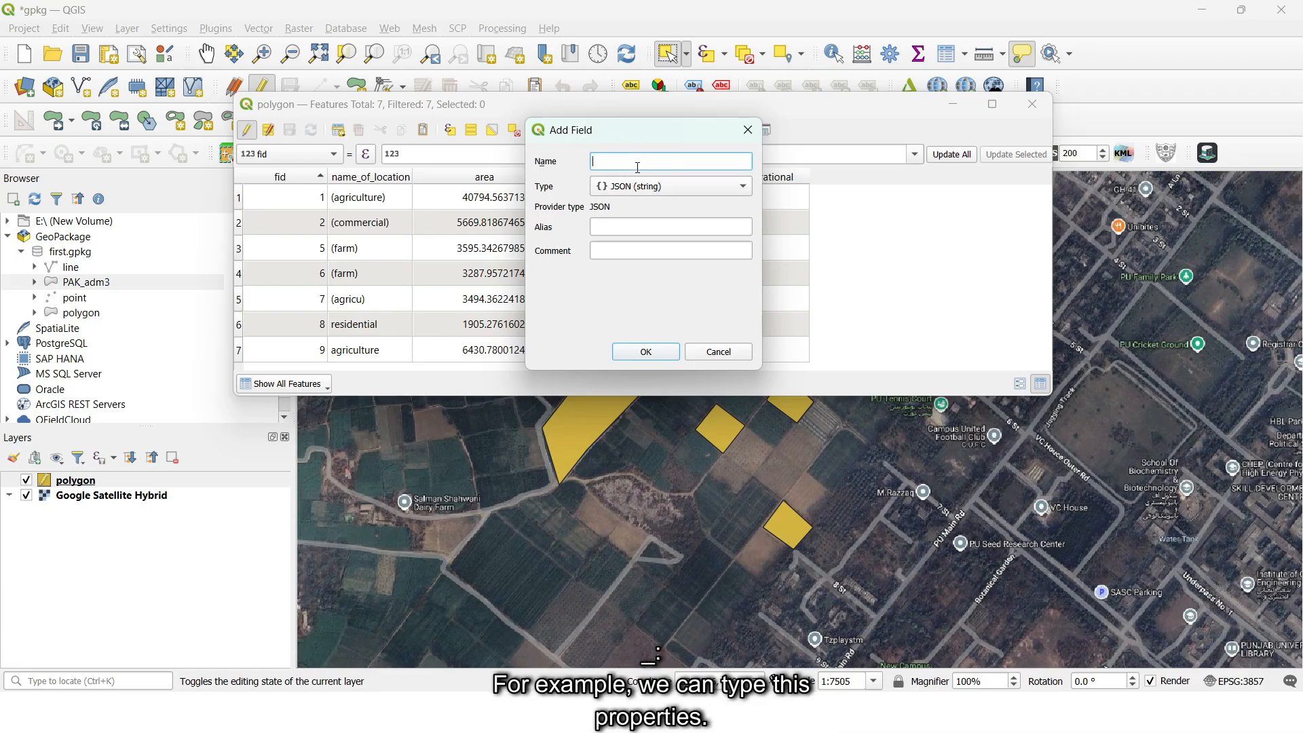
pyautogui.write('properties')
pyautogui.press('Return')
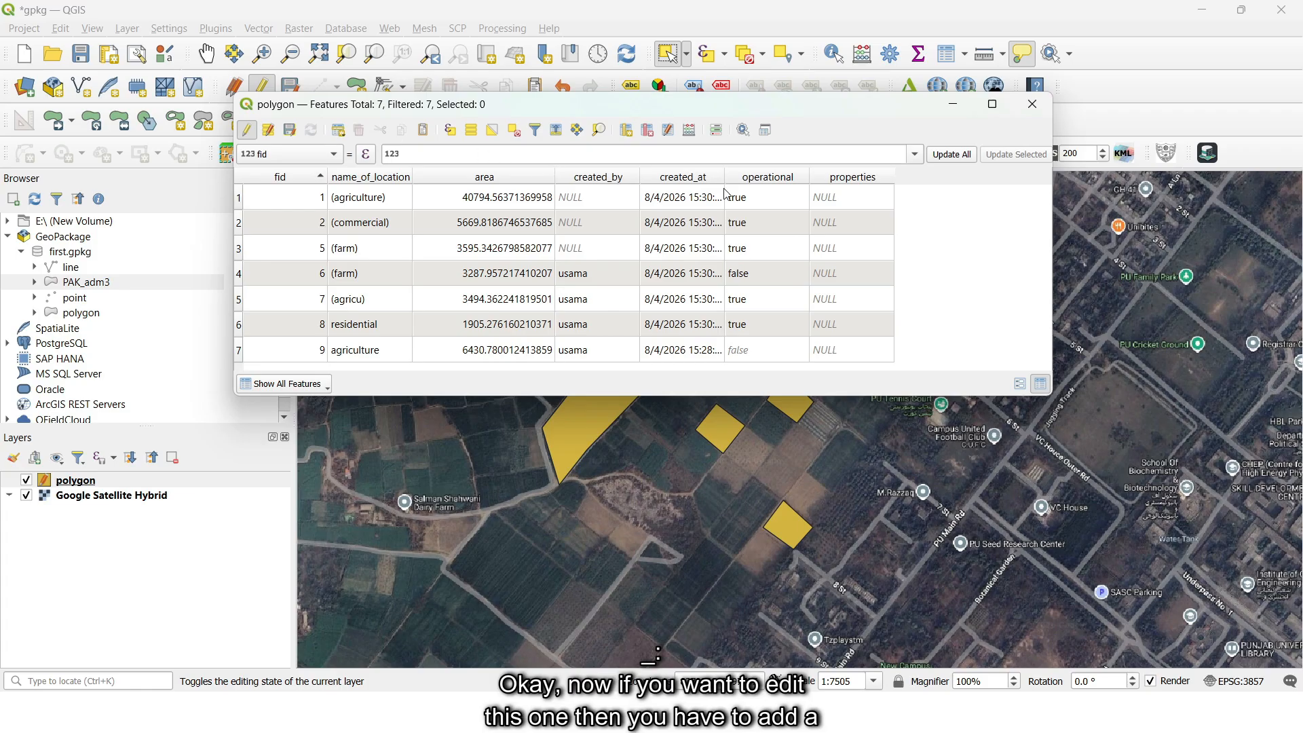
# - Fill the properties value of fid 1 with the key-value pairs person: 5 and trees: 12
pyautogui.doubleClick(835, 198)
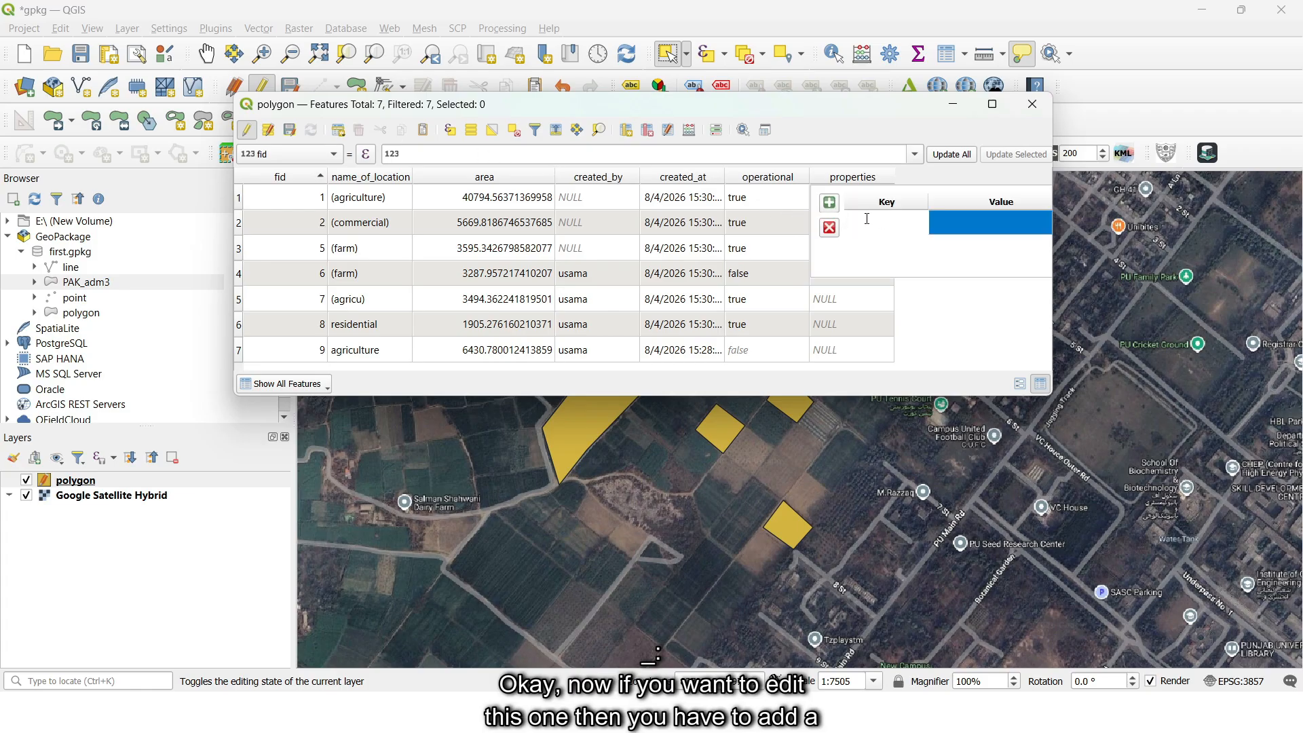
pyautogui.click(1001, 231)
pyautogui.click(892, 222)
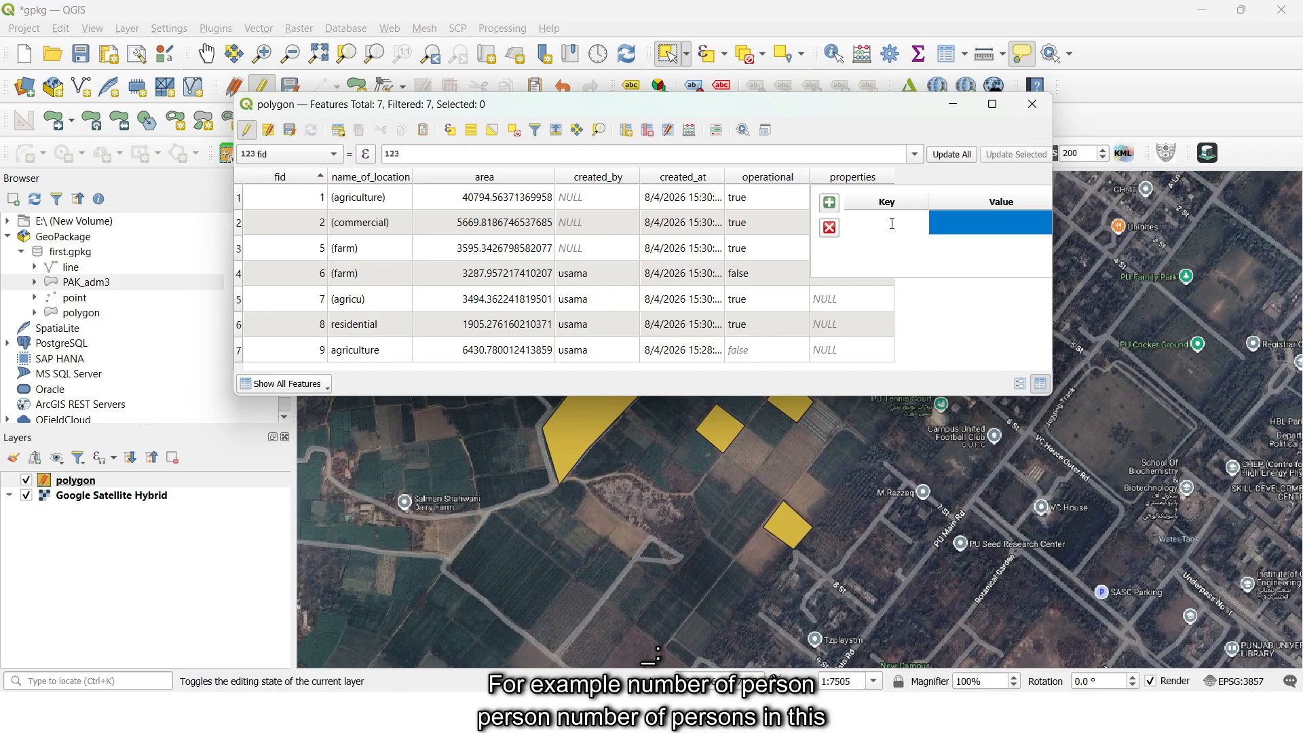
pyautogui.write('person')
pyautogui.click(968, 219)
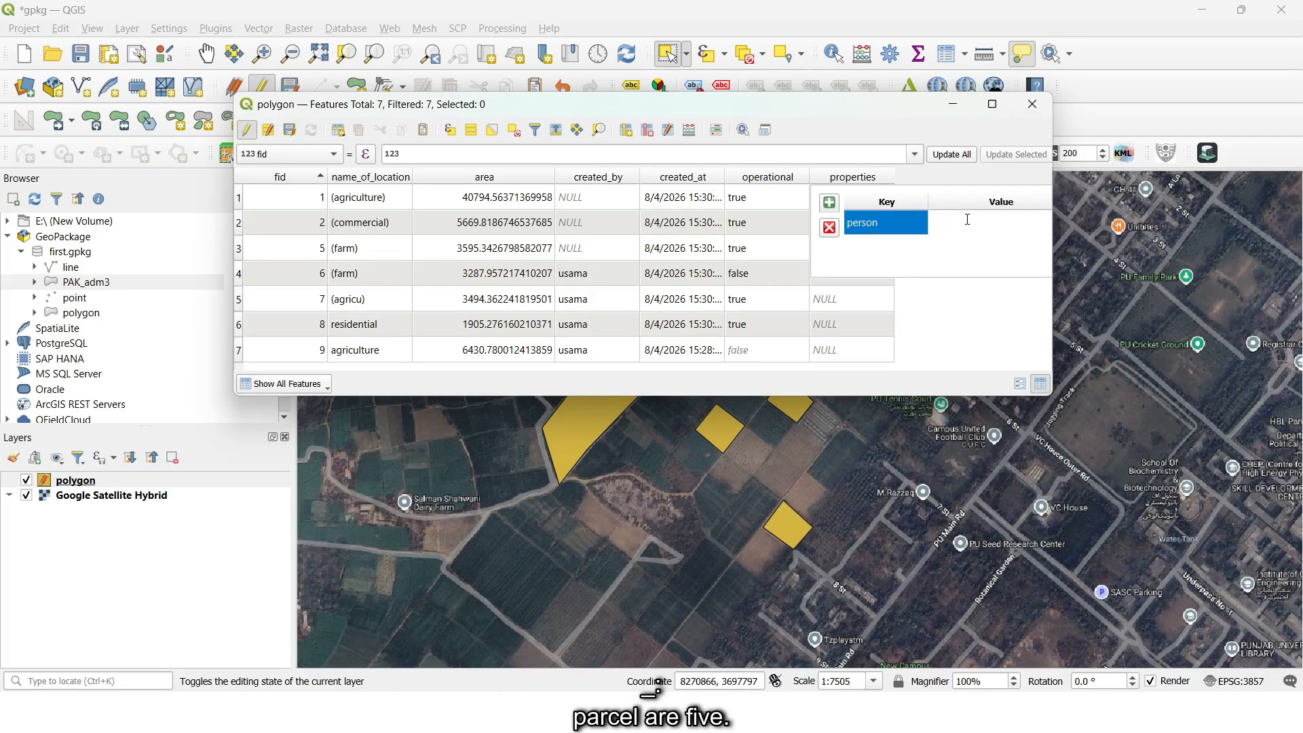
pyautogui.click(829, 202)
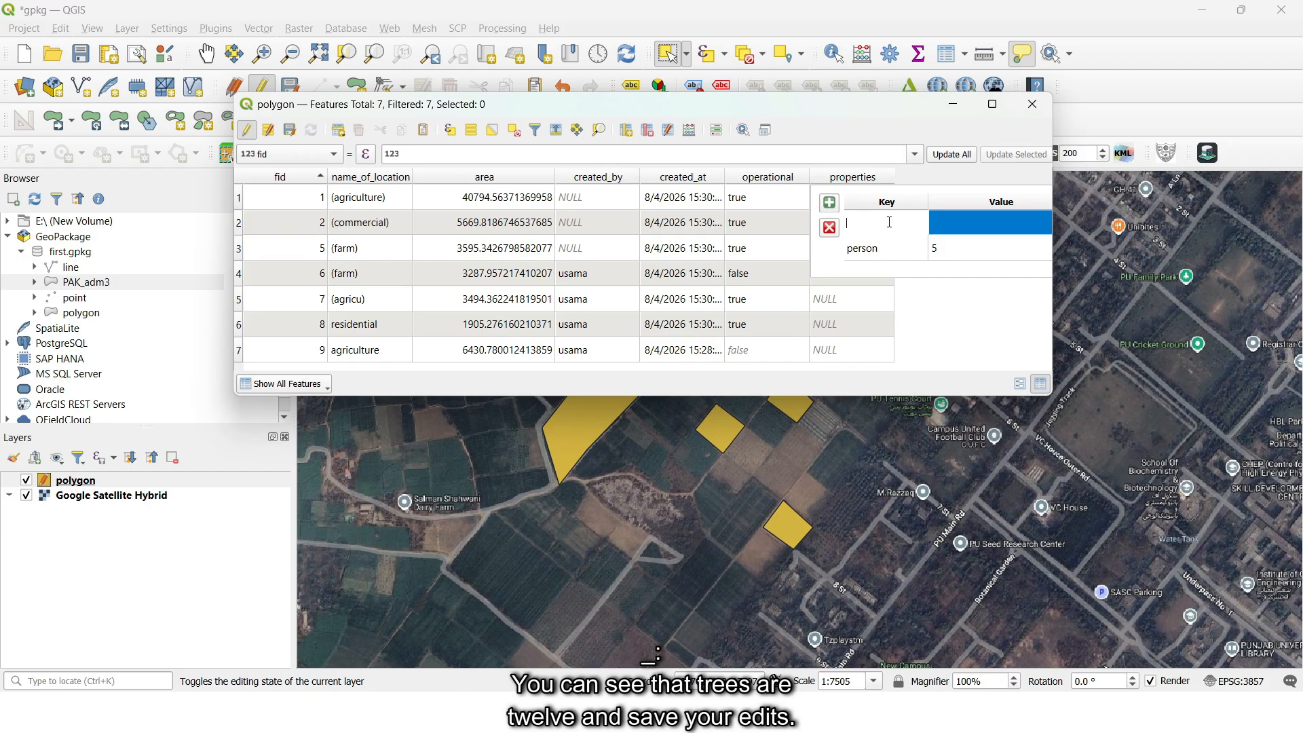
pyautogui.write('trees')
pyautogui.click(948, 236)
pyautogui.write('12')
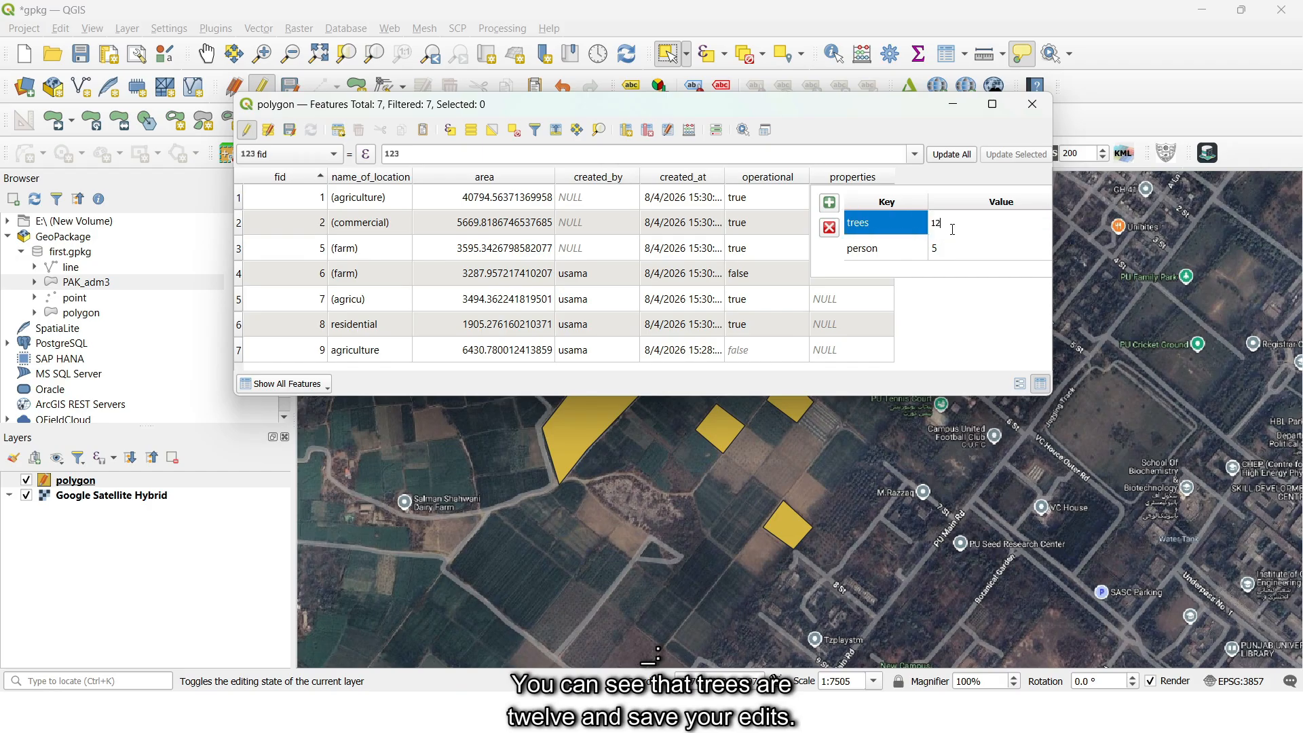
pyautogui.press('Return')
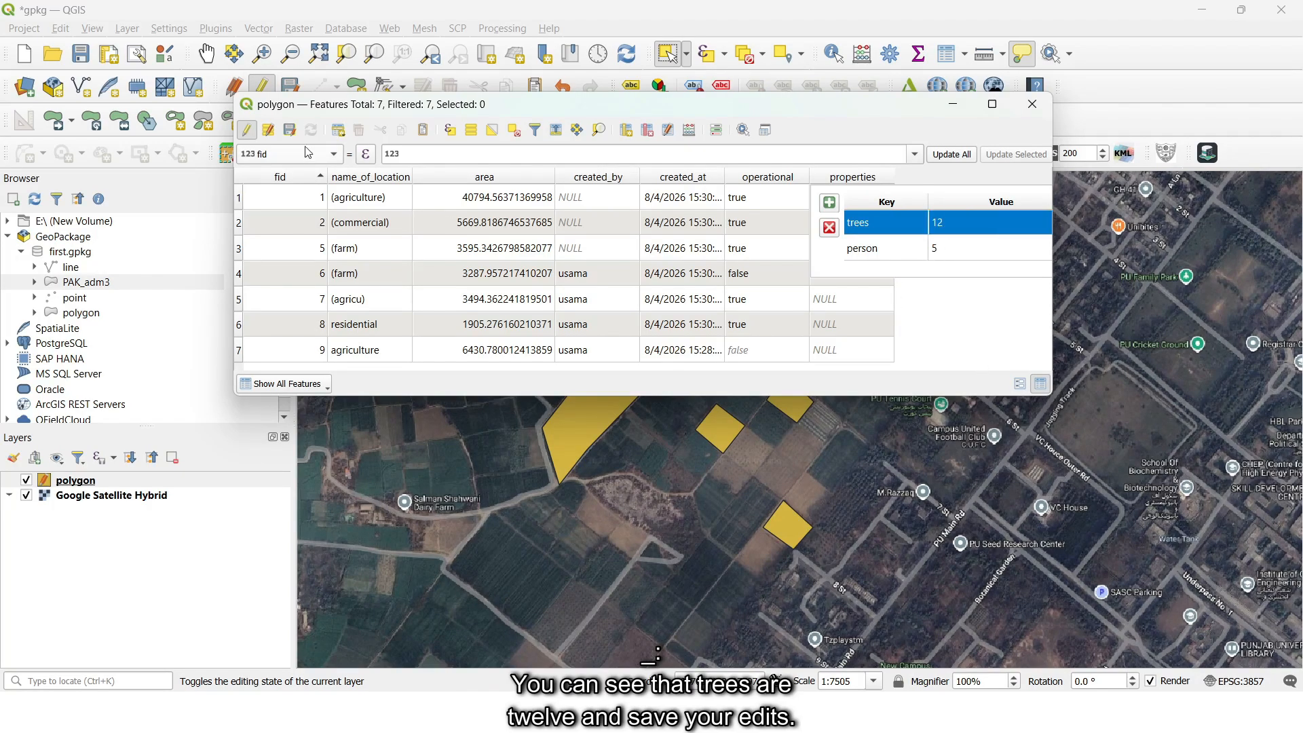
# - Stop editing with the changes saved, and widen the properties column to read the stored value of fid 1
pyautogui.click(247, 130)
pyautogui.click(609, 365)
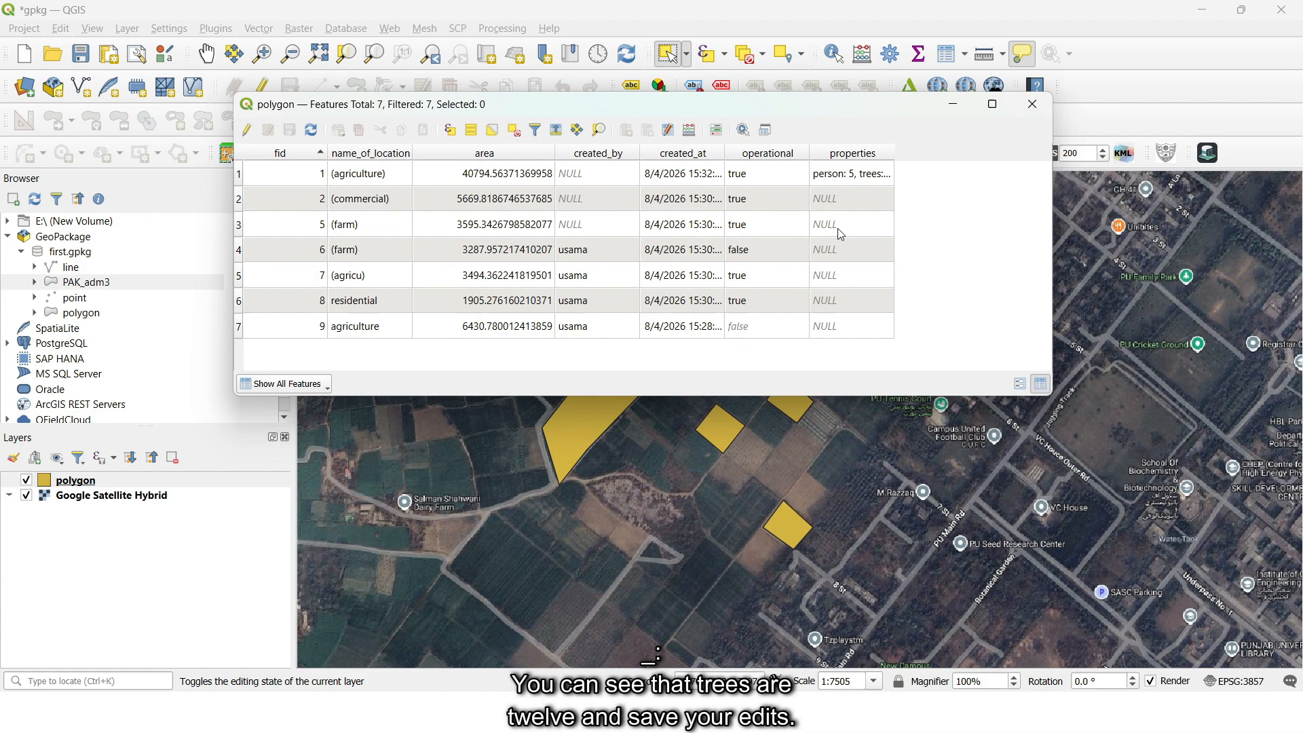
pyautogui.doubleClick(895, 153)
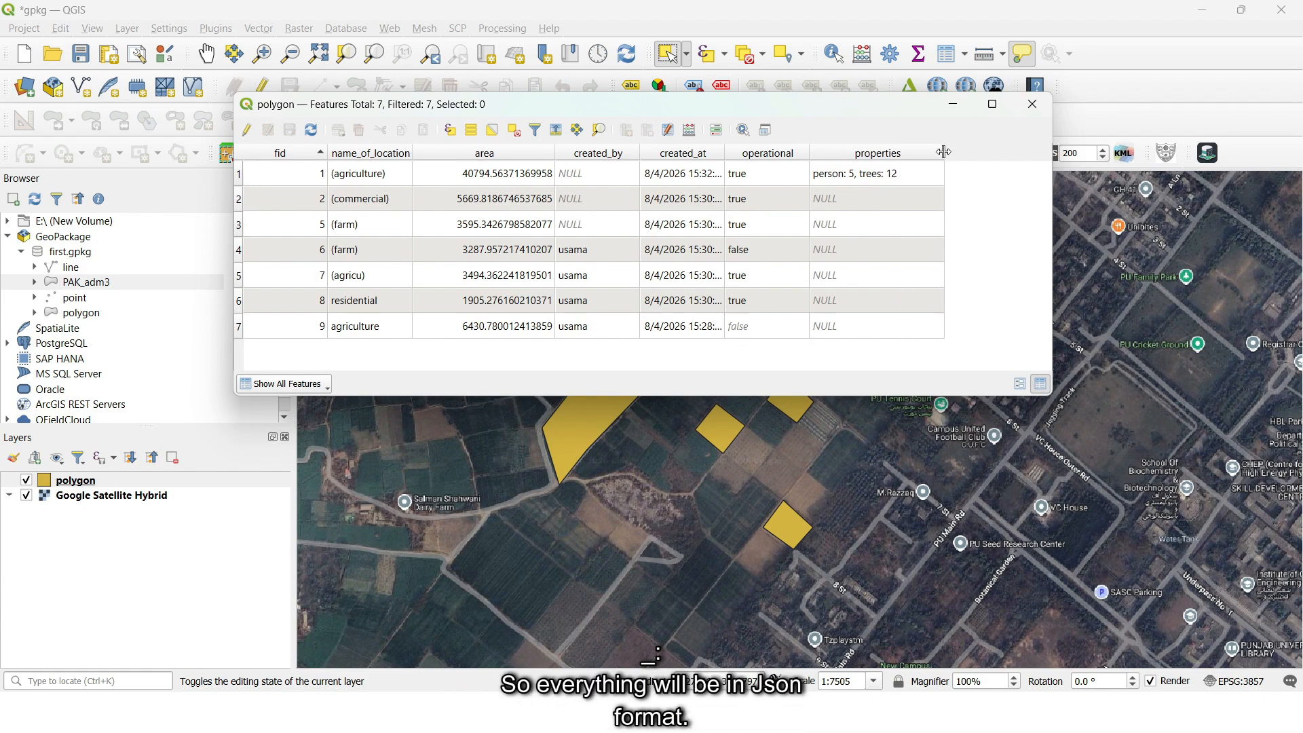
pyautogui.click(894, 178)
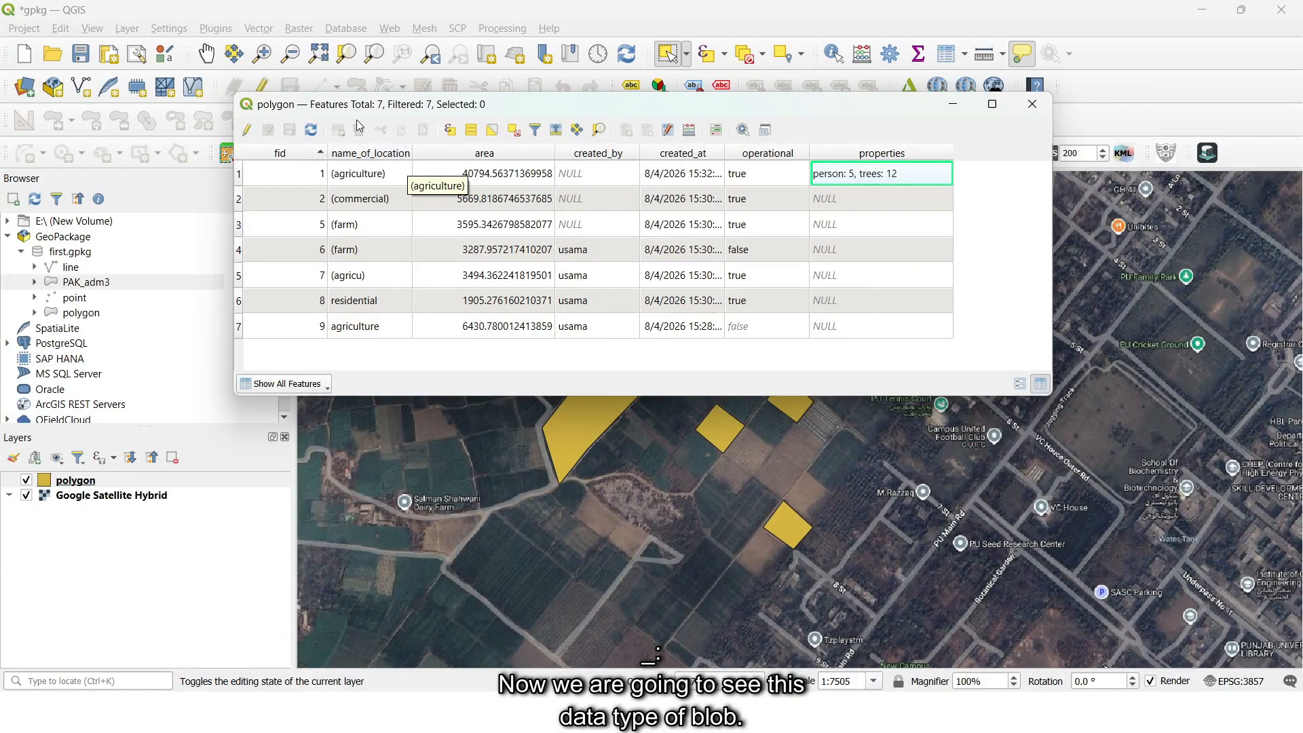
# - Resume editing the polygon layer and add a Binary Object (BLOB) field named img
pyautogui.click(246, 130)
pyautogui.click(627, 129)
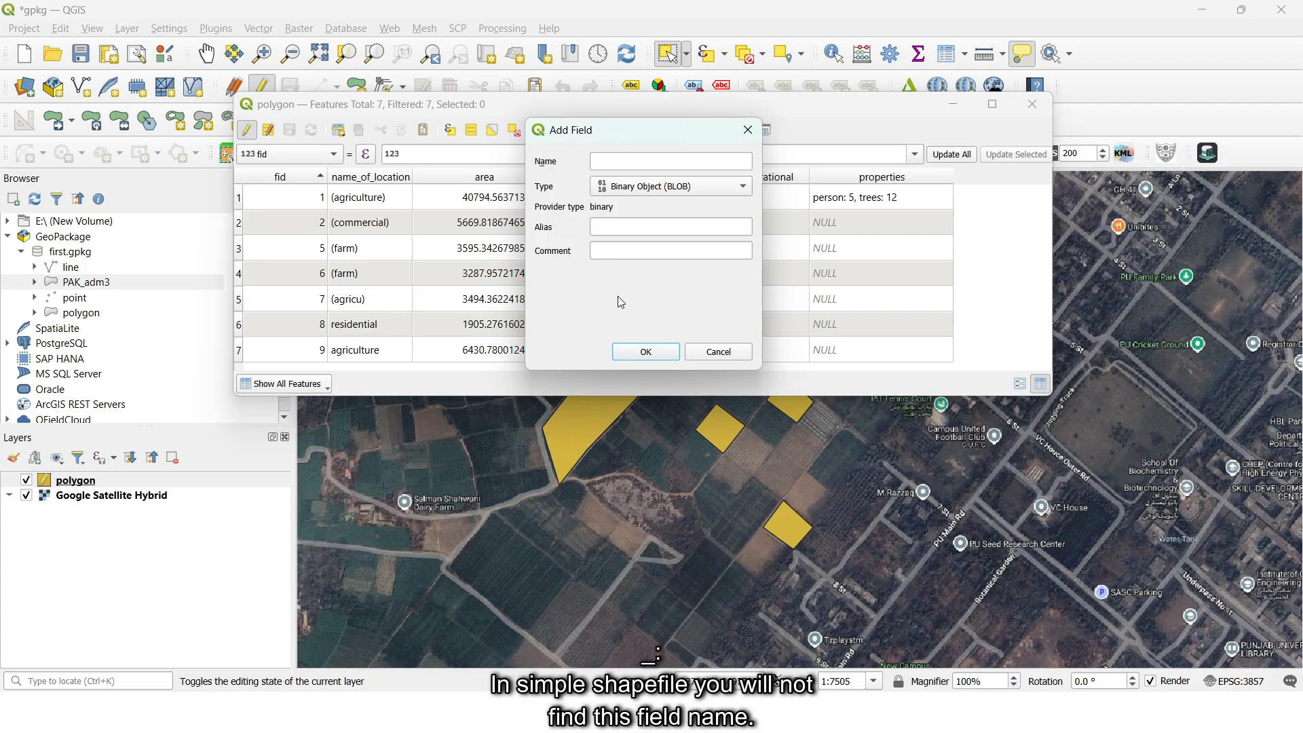
pyautogui.click(647, 160)
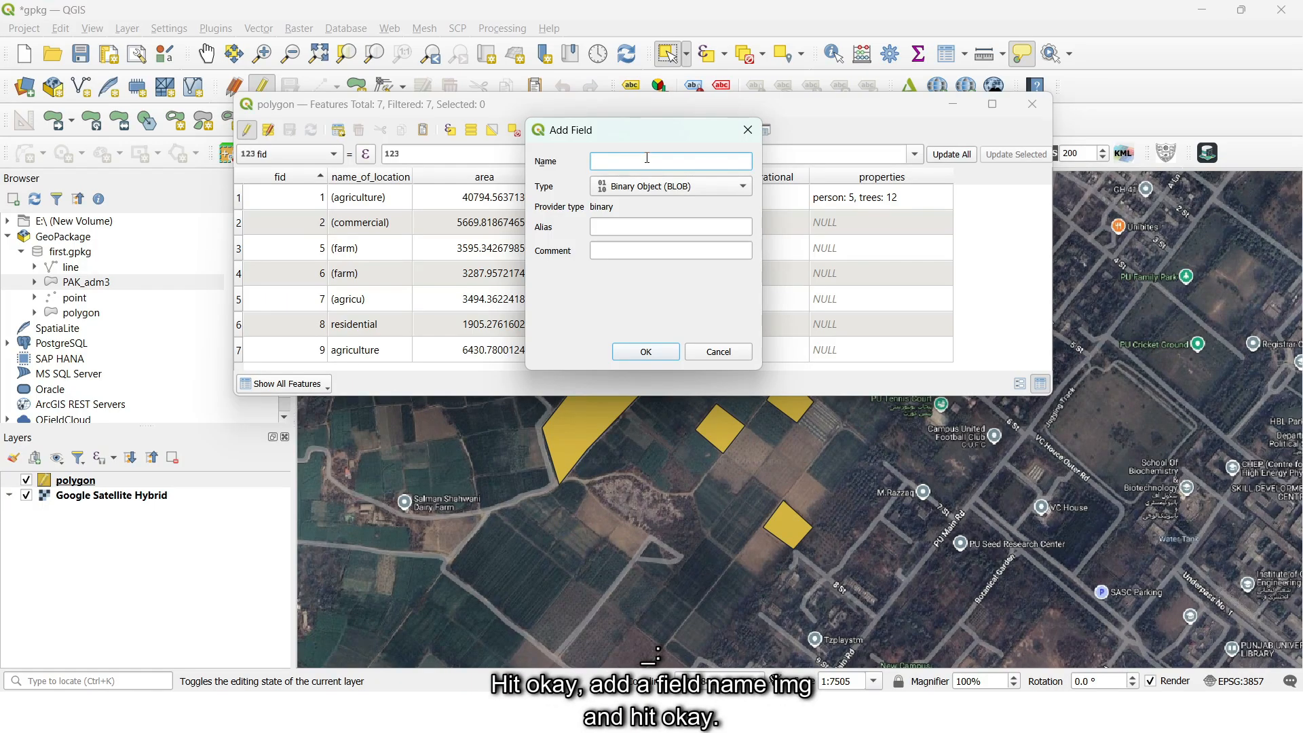
pyautogui.write('img')
pyautogui.click(645, 352)
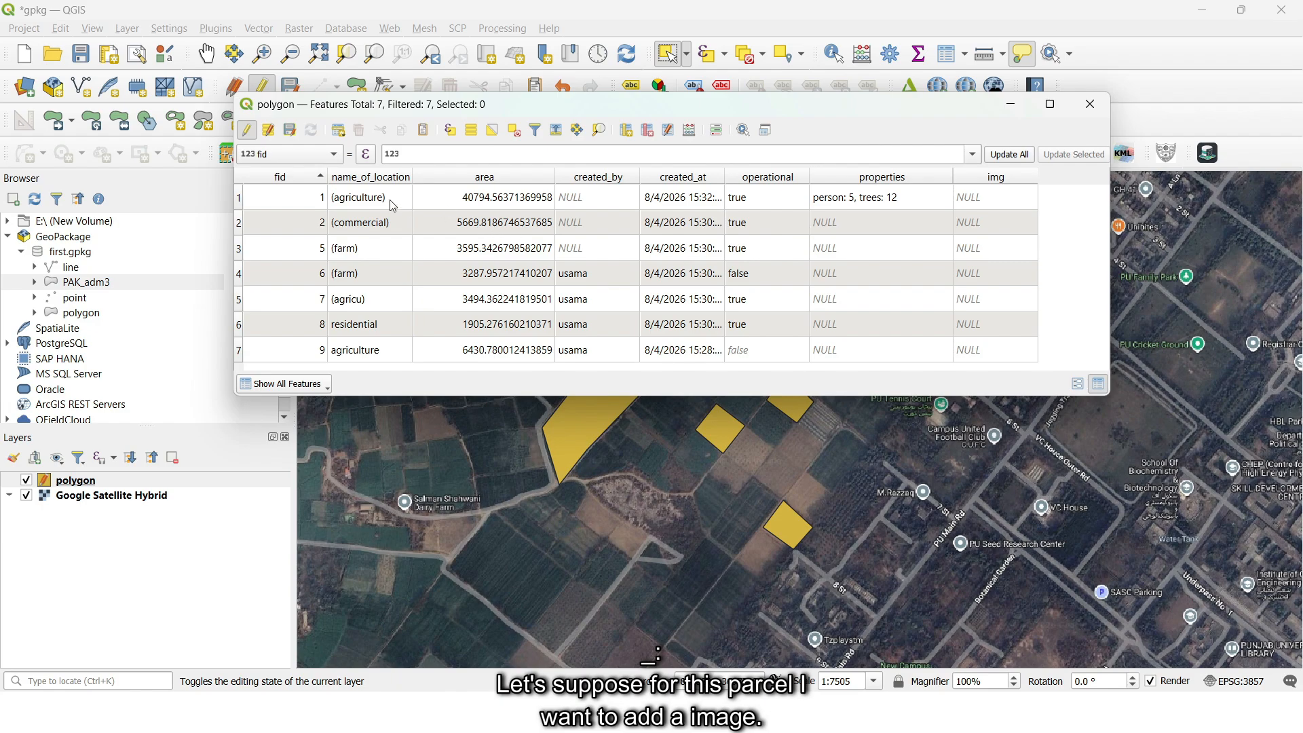
# - Embed an image file from the Downloads folder in the img field of fid 1
pyautogui.click(981, 202)
pyautogui.click(1029, 200)
pyautogui.click(1062, 217)
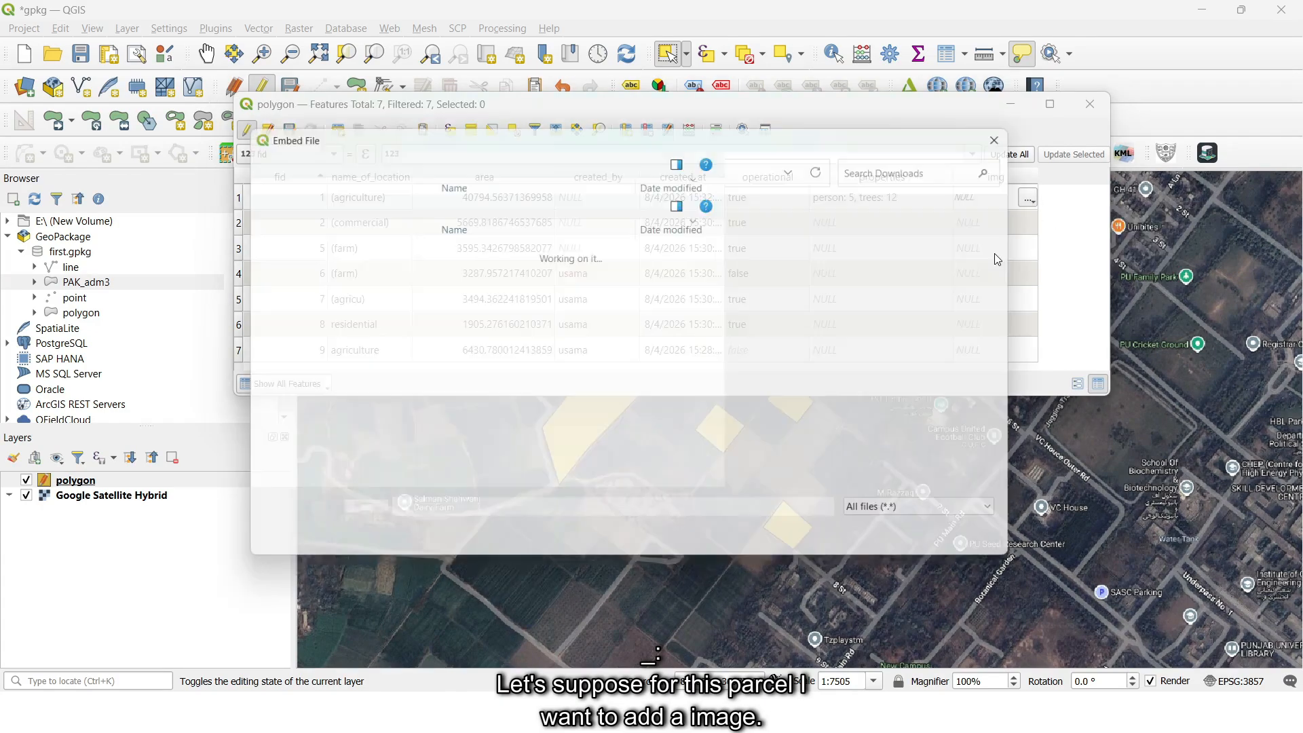
pyautogui.scroll(-2, 424, 350)
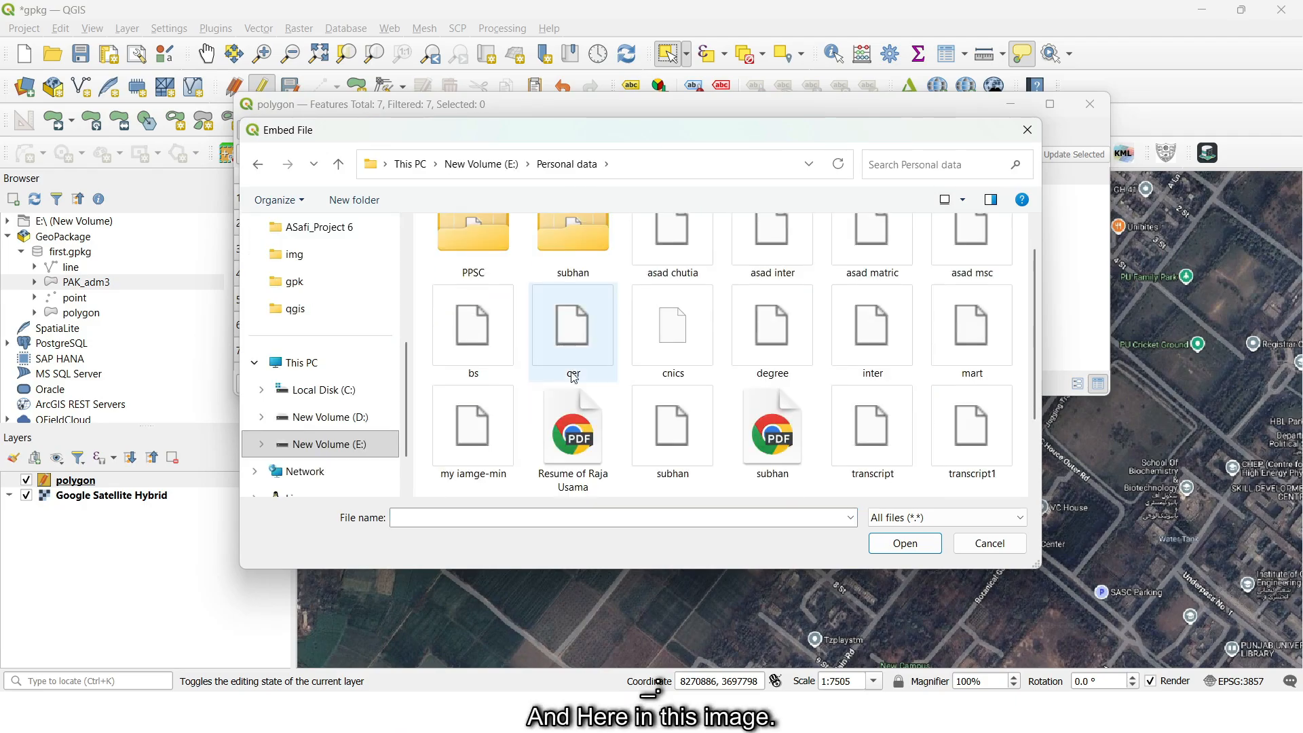
pyautogui.doubleClick(474, 431)
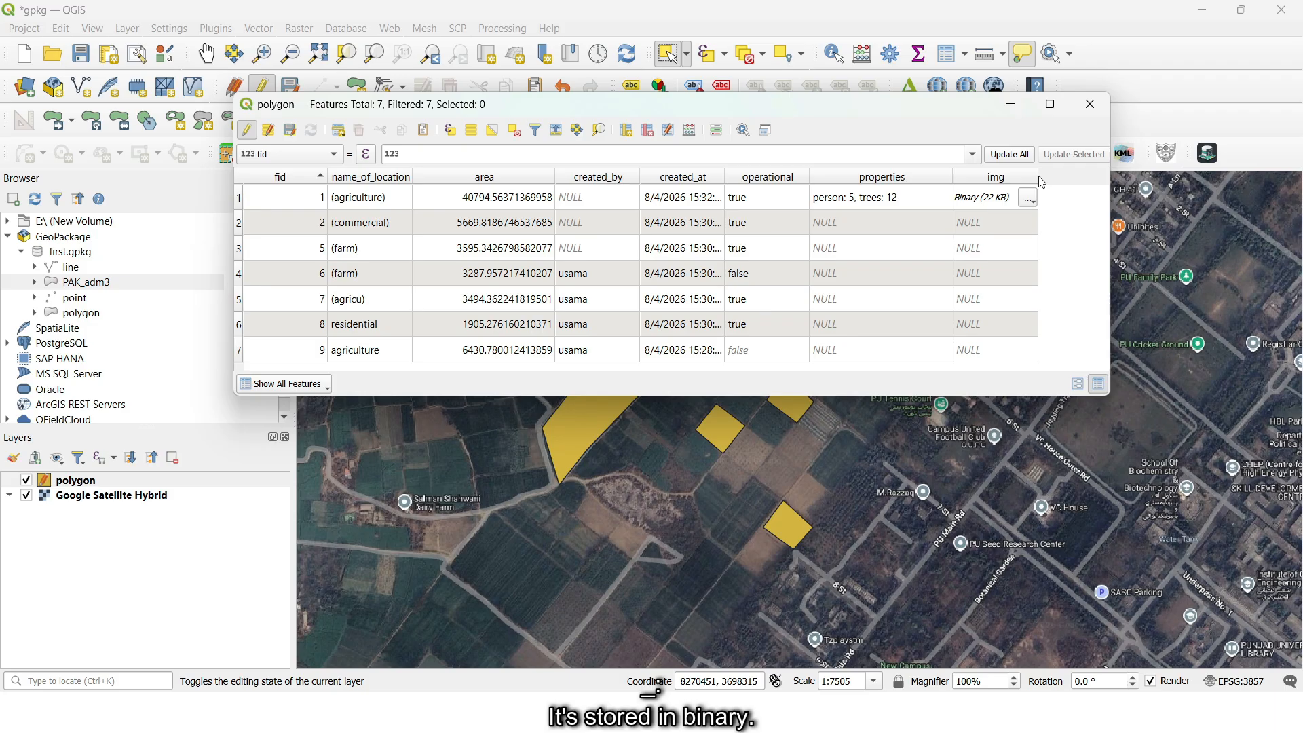
# - Stop editing the polygon layer with the changes saved and close the attribute table
pyautogui.click(999, 205)
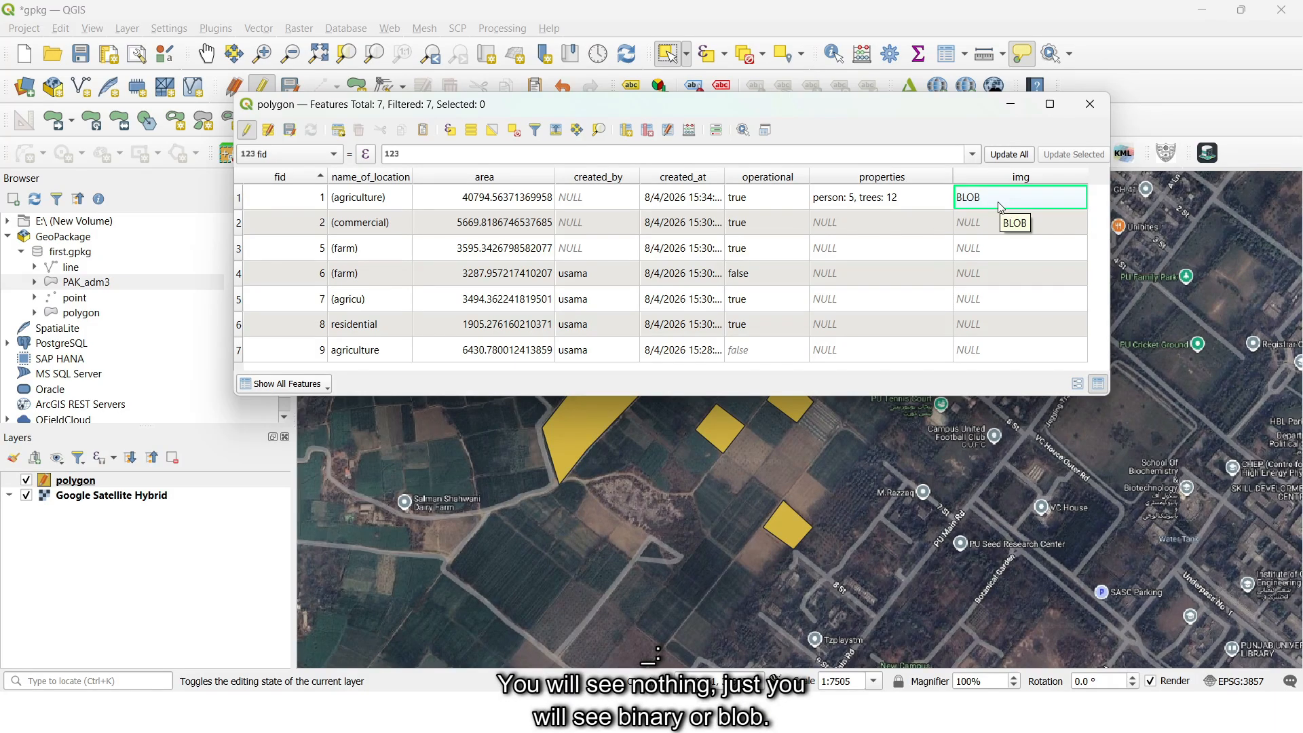
pyautogui.click(247, 130)
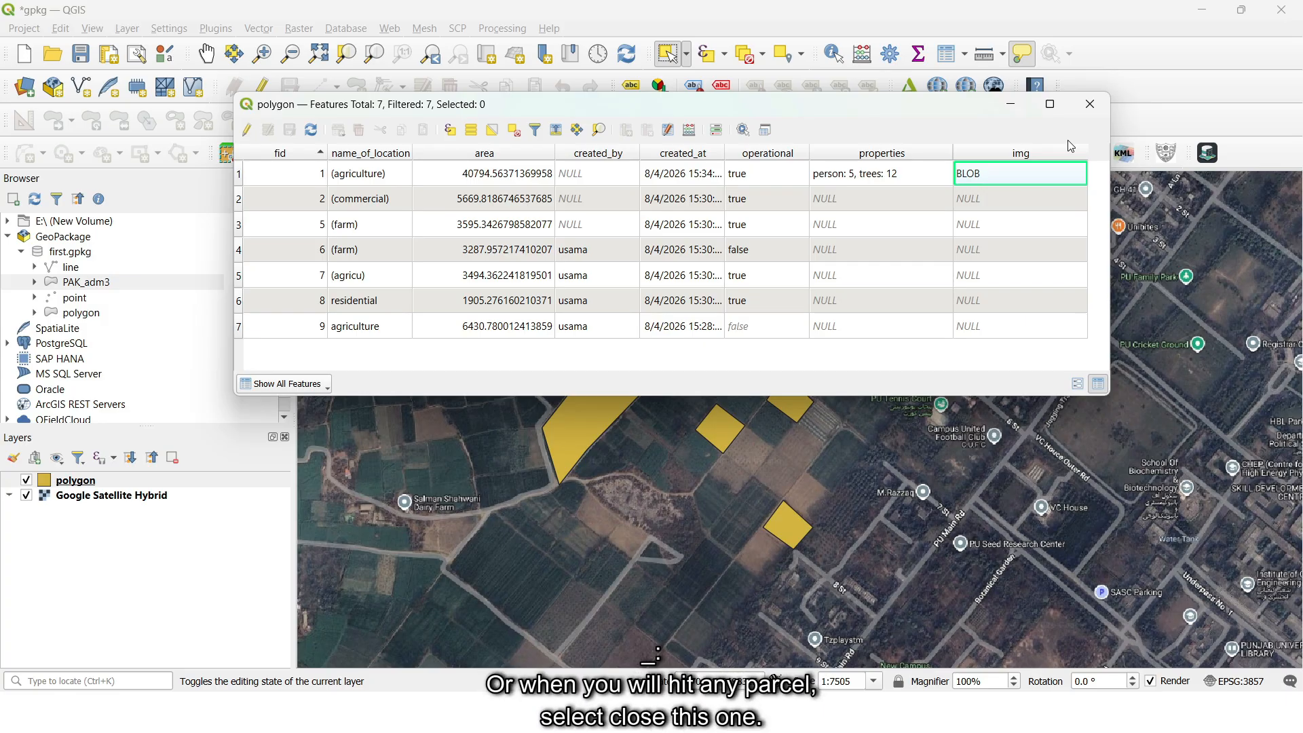
pyautogui.click(1105, 103)
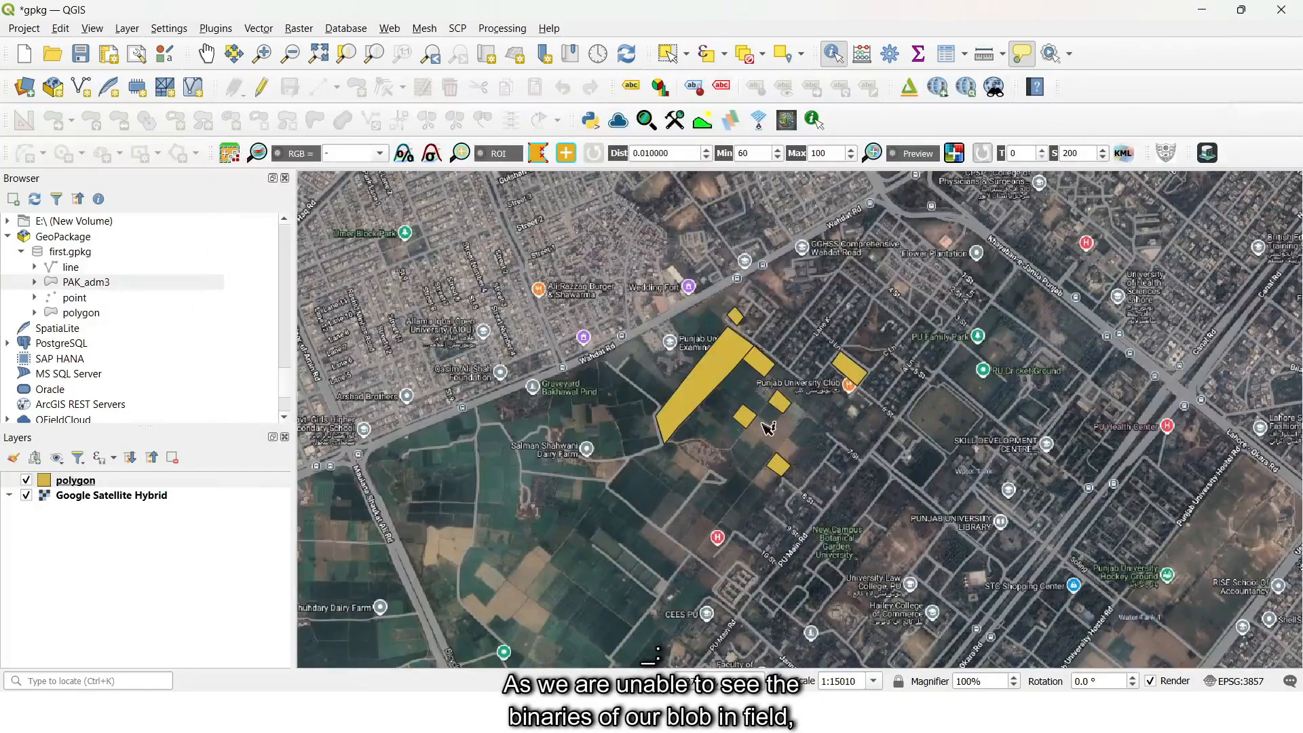
# - Open the Python console and paste into its editor a script printing the first 50 bytes of the active layer's first img value
pyautogui.moveTo(744, 417); pyautogui.dragTo(759, 442)
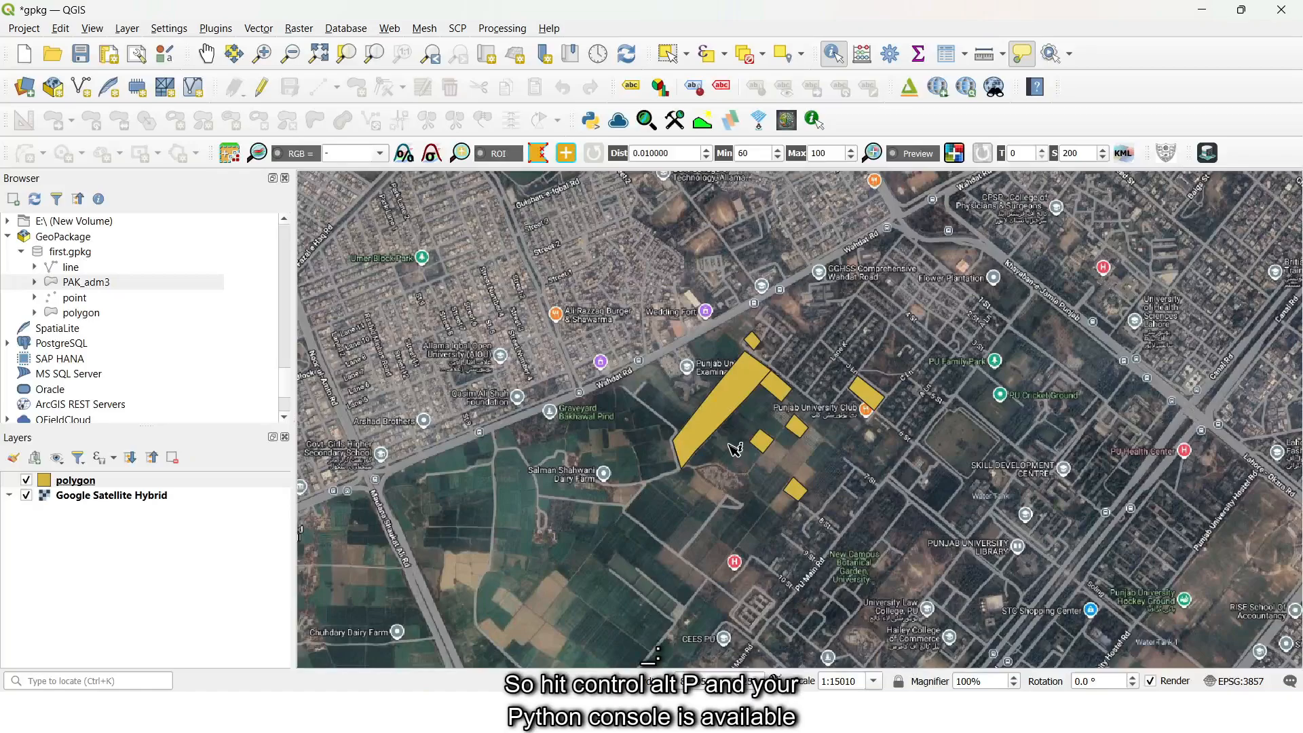
pyautogui.hotkey('ctrl', 'alt', 'p')
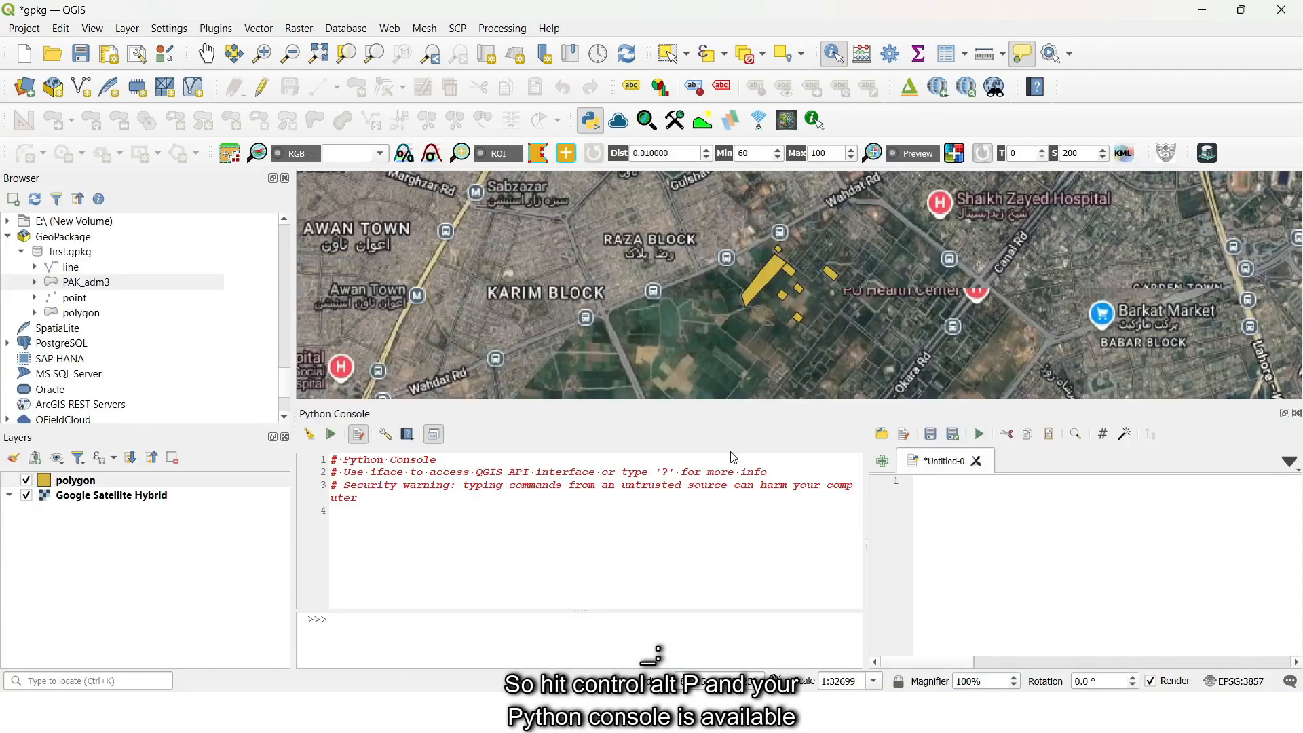
pyautogui.click(598, 540)
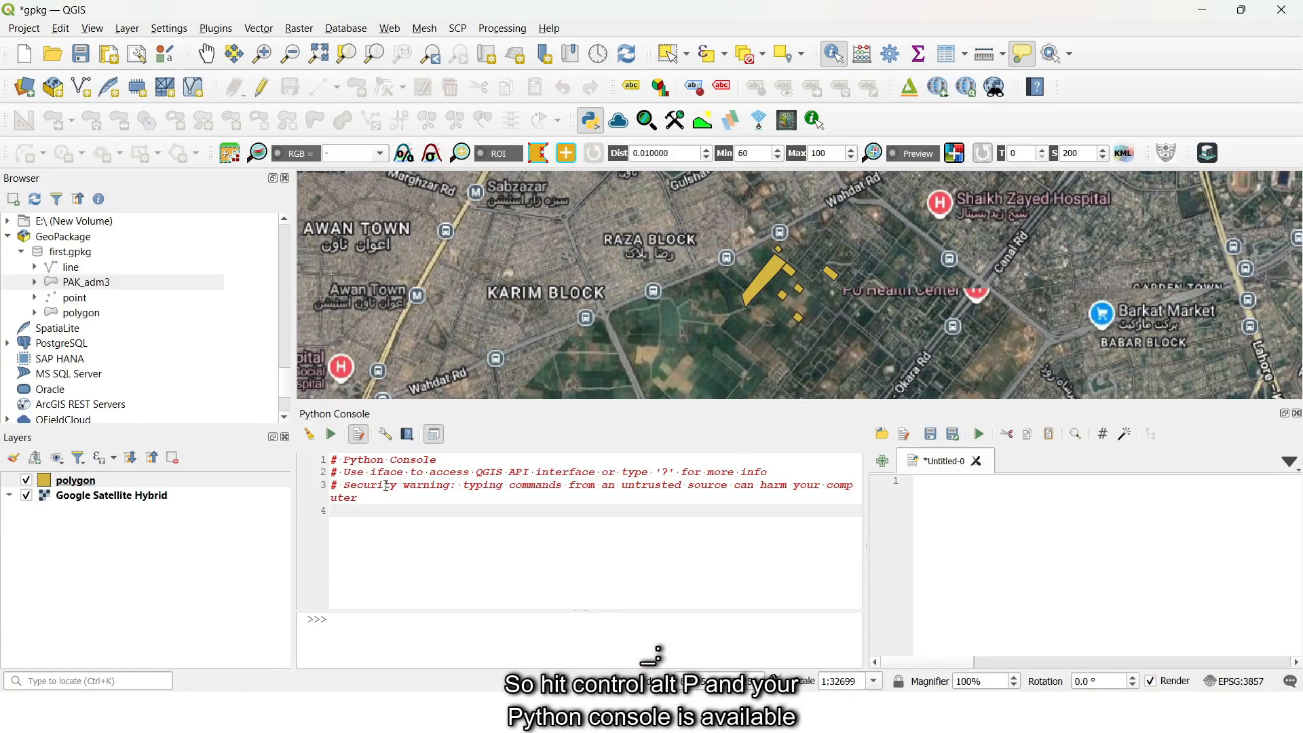
pyautogui.click(1057, 483)
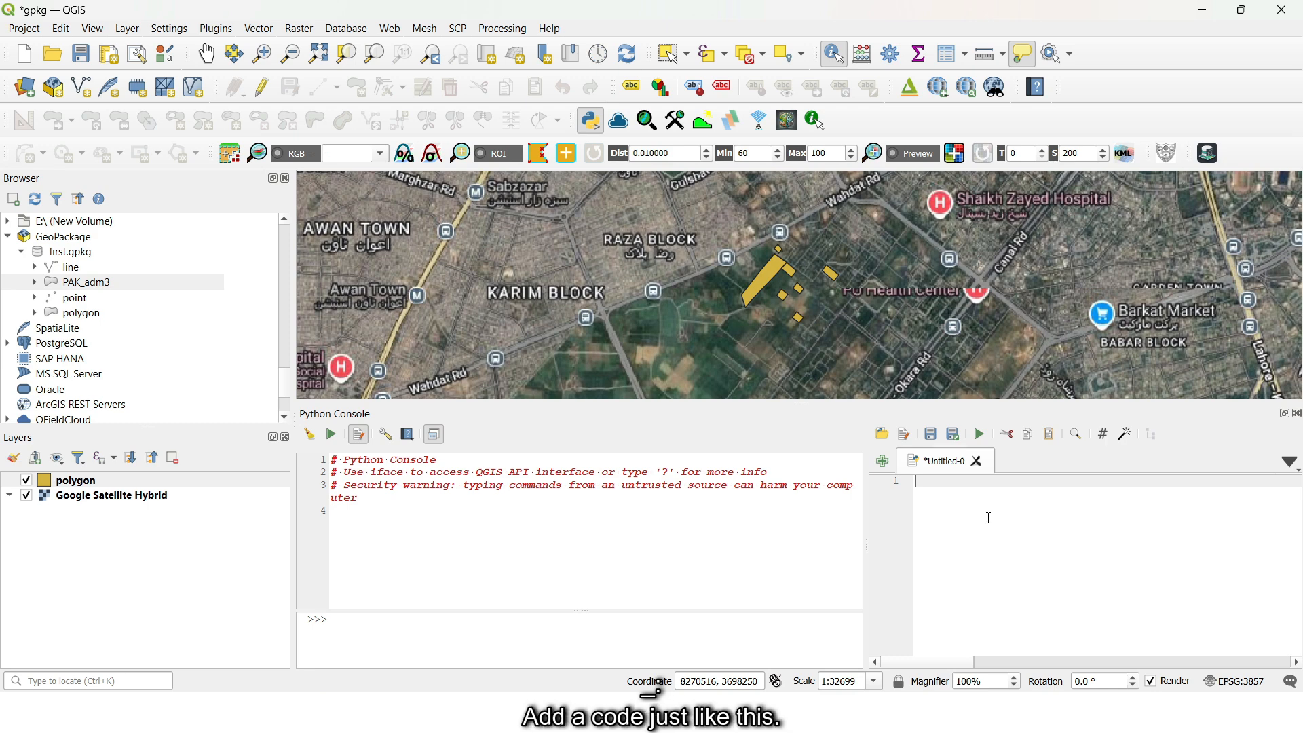
pyautogui.write('layer = iface.activeLayer()  feature = next(layer.getFeatures())  blob = feature["img"]  print(bytes(blob)[:50])')
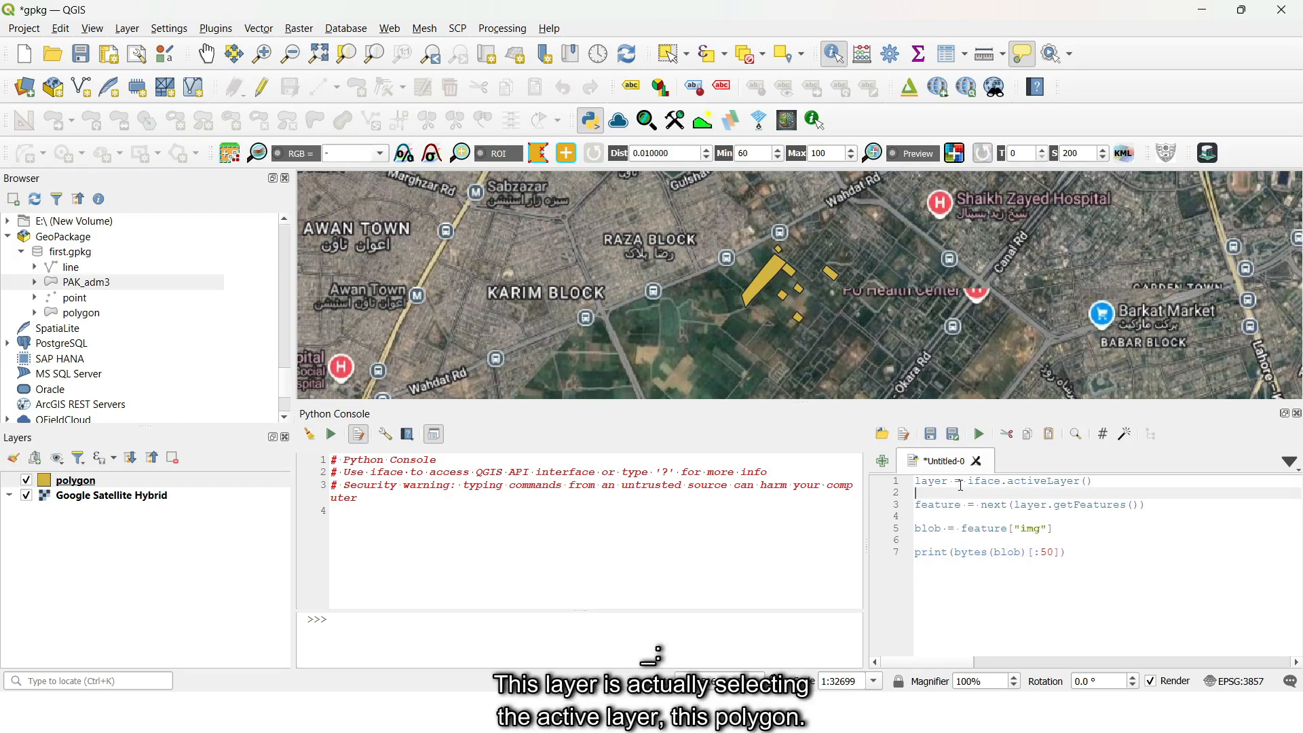
# - Examine the script's iface.activeLayer() call and select the polygon layer it refers to
pyautogui.moveTo(968, 482); pyautogui.dragTo(1048, 483)
pyautogui.click(1053, 483)
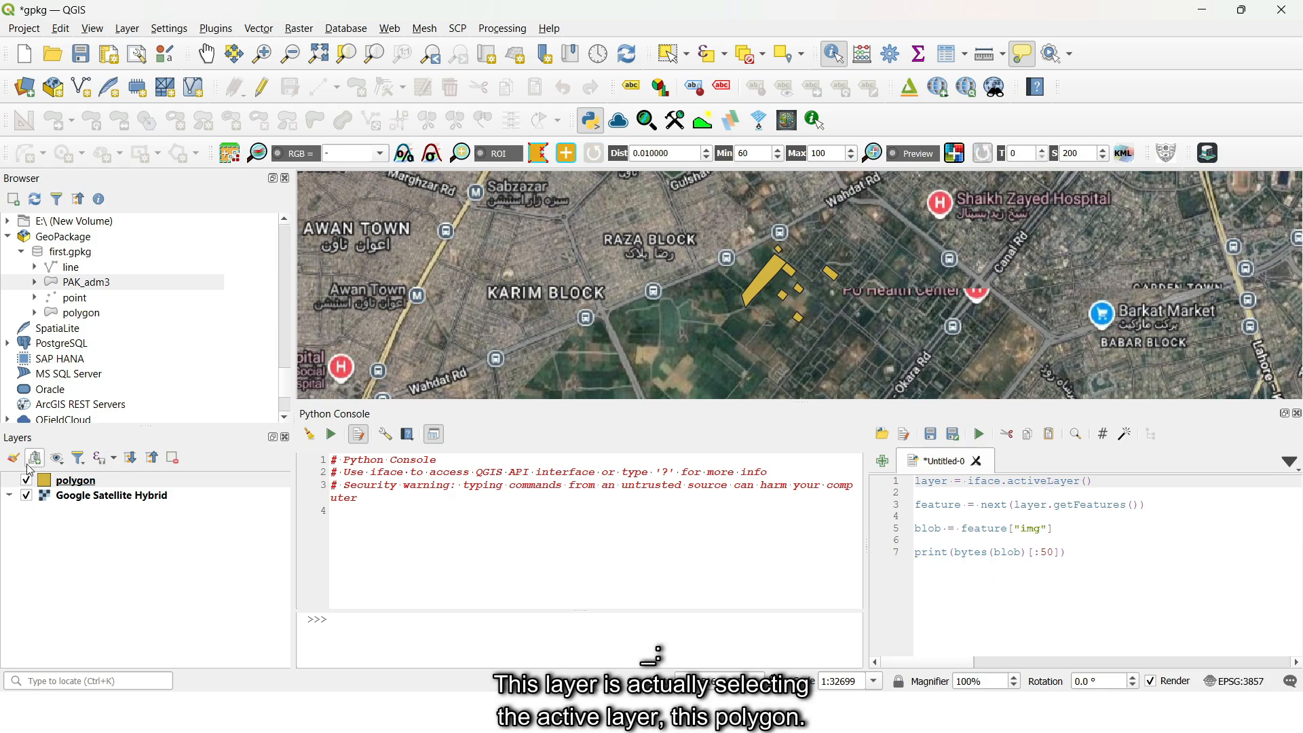
pyautogui.click(85, 475)
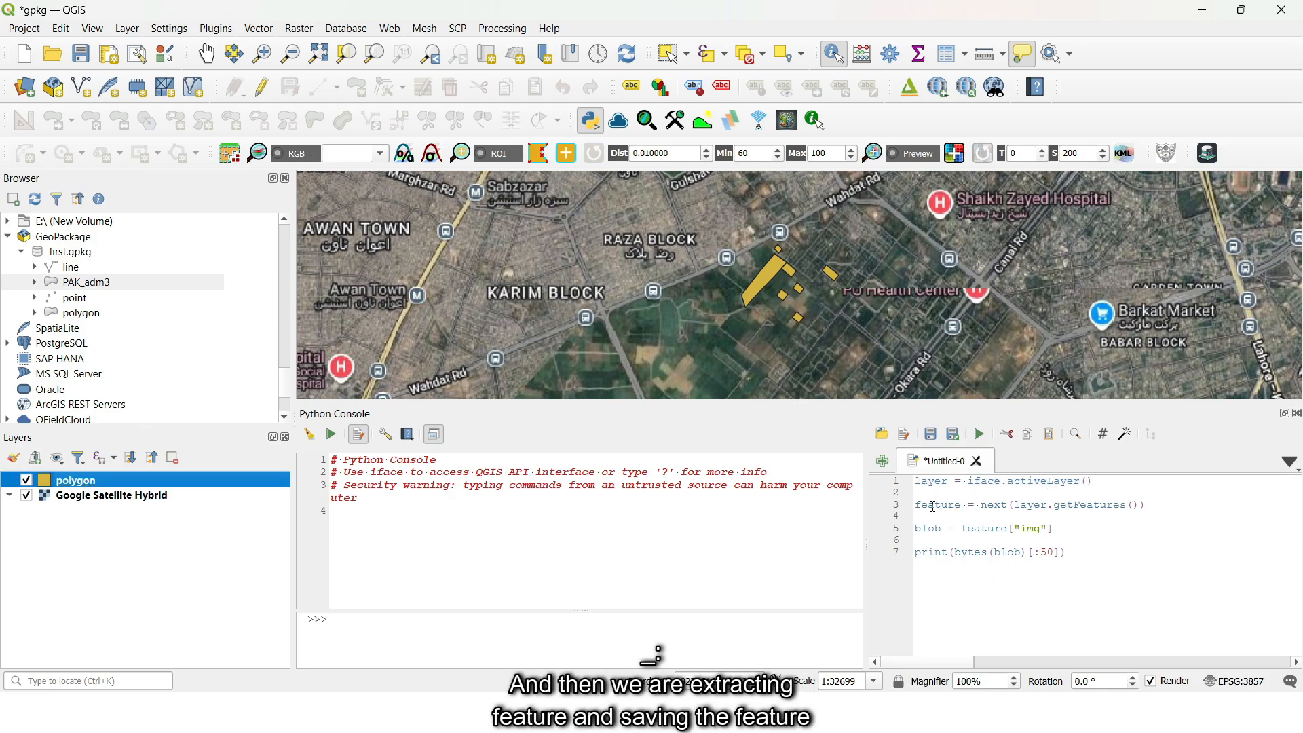
# - Review the script lines that fetch the feature, read its img field into blob and print bytes with the [:50] slice
pyautogui.moveTo(917, 506); pyautogui.dragTo(950, 507)
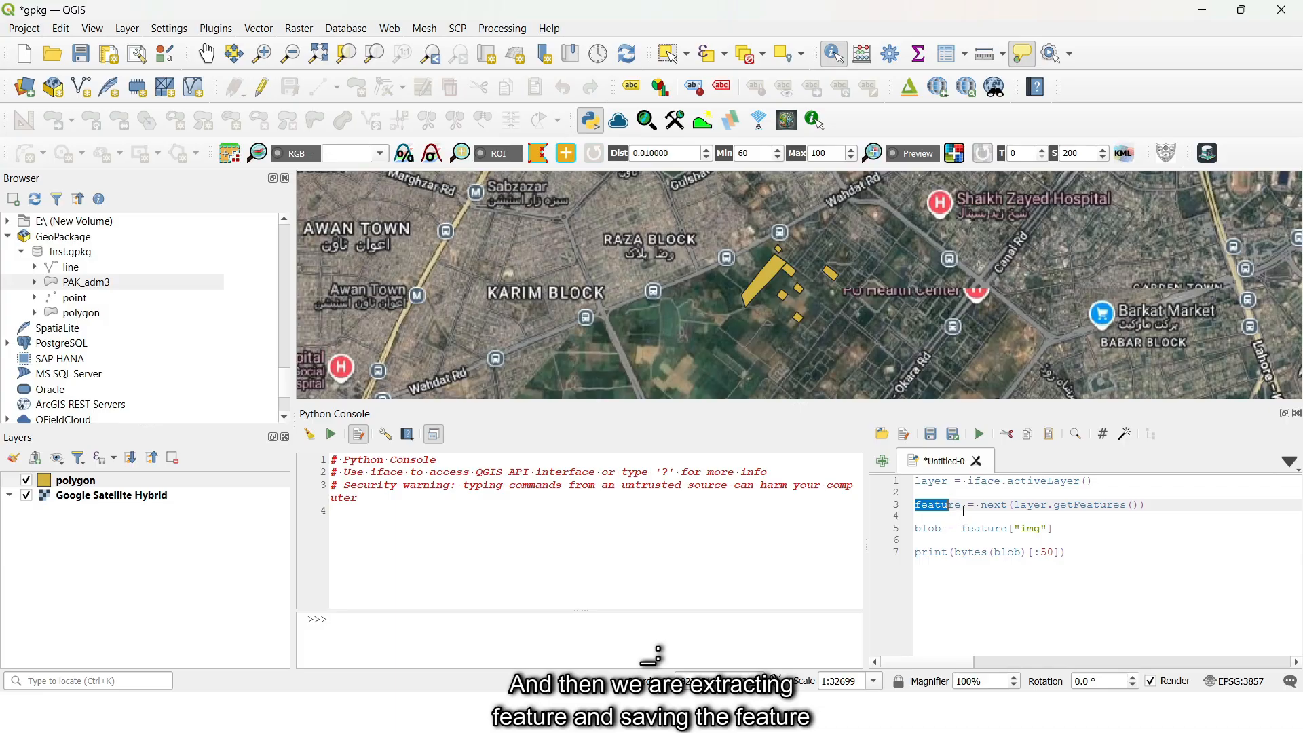
pyautogui.click(964, 508)
pyautogui.doubleClick(1030, 506)
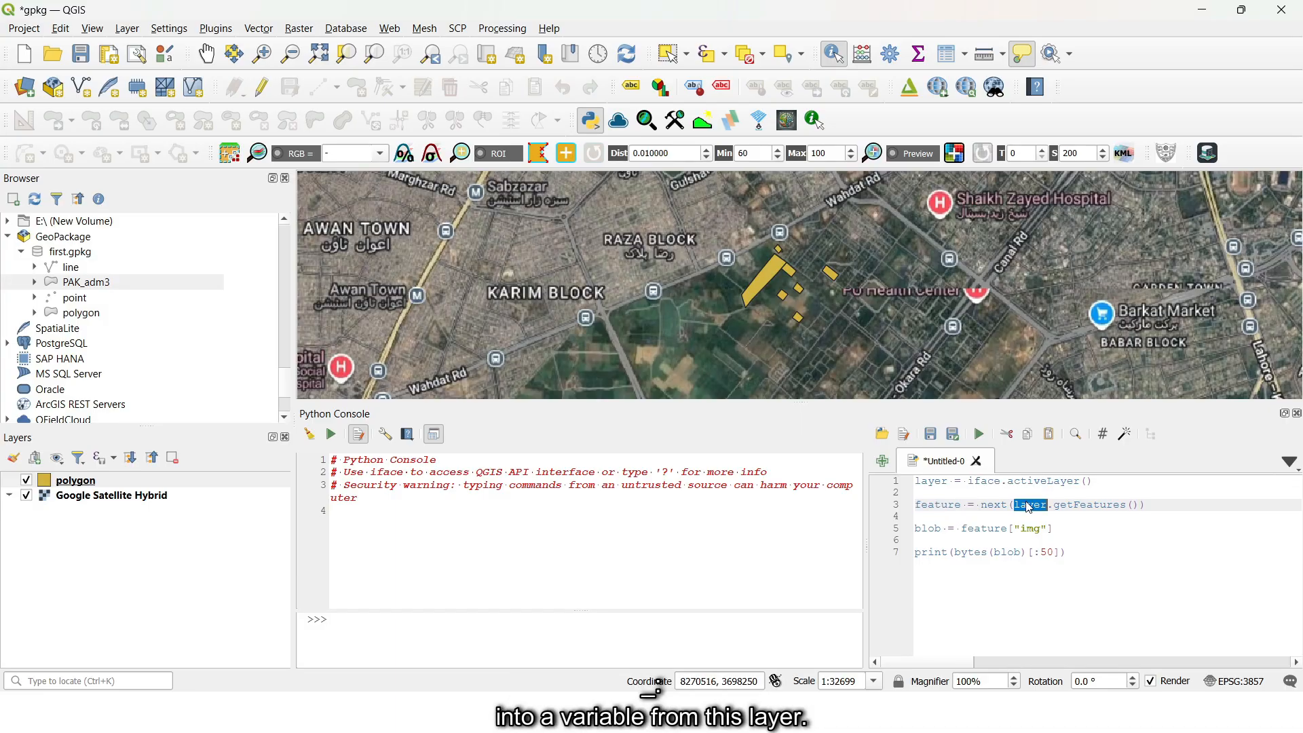
pyautogui.doubleClick(935, 528)
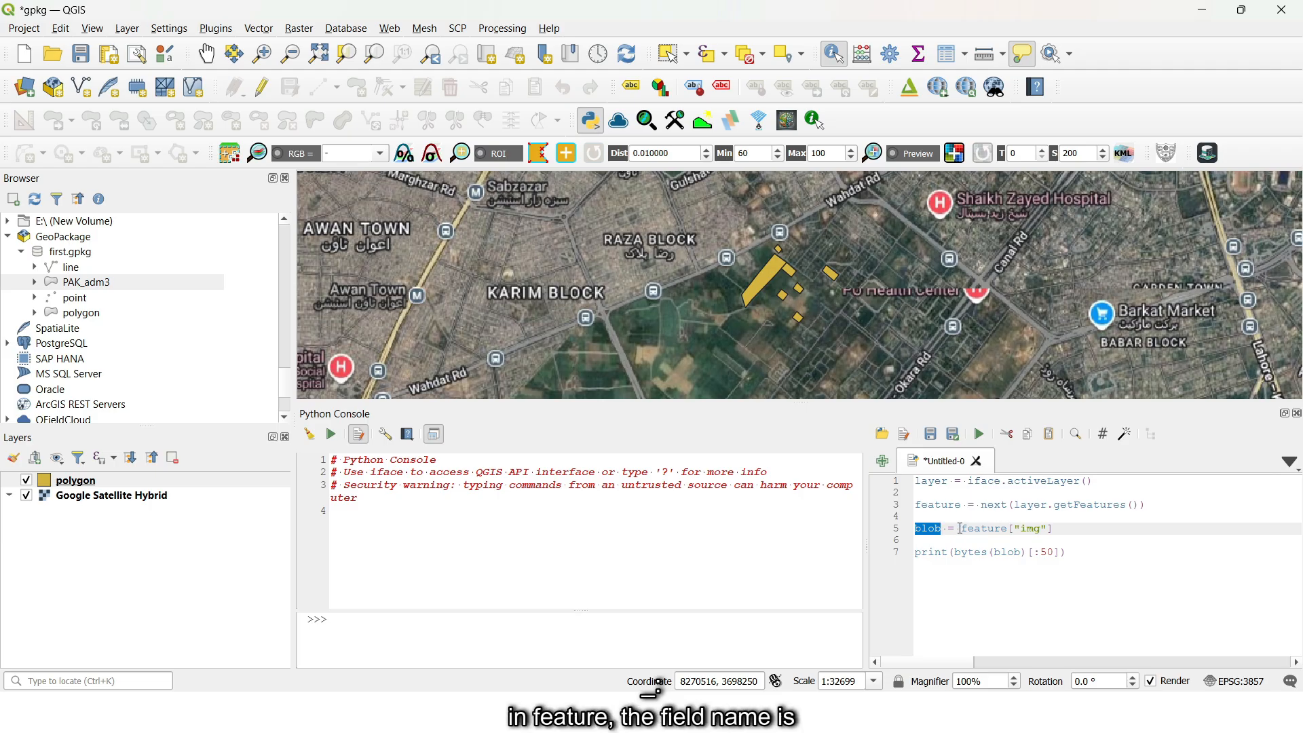
pyautogui.click(1024, 531)
pyautogui.moveTo(1020, 530); pyautogui.dragTo(1044, 528)
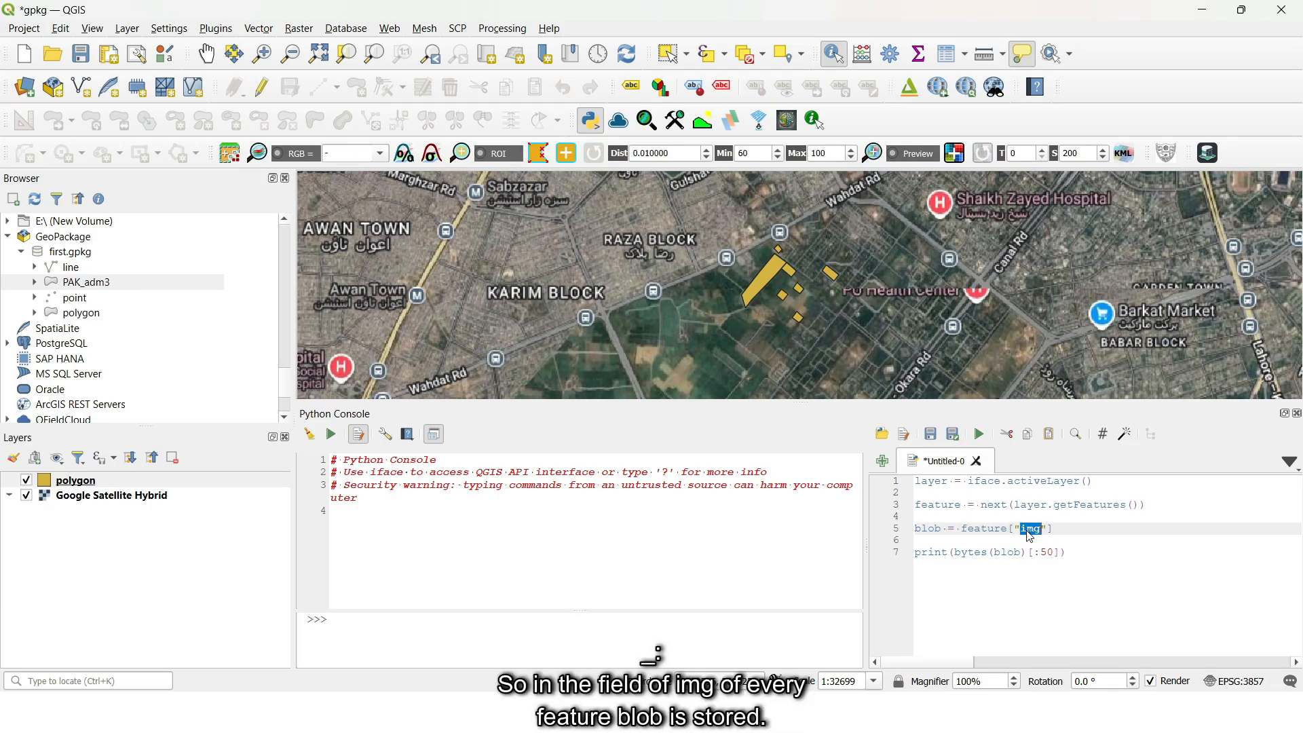
pyautogui.doubleClick(977, 529)
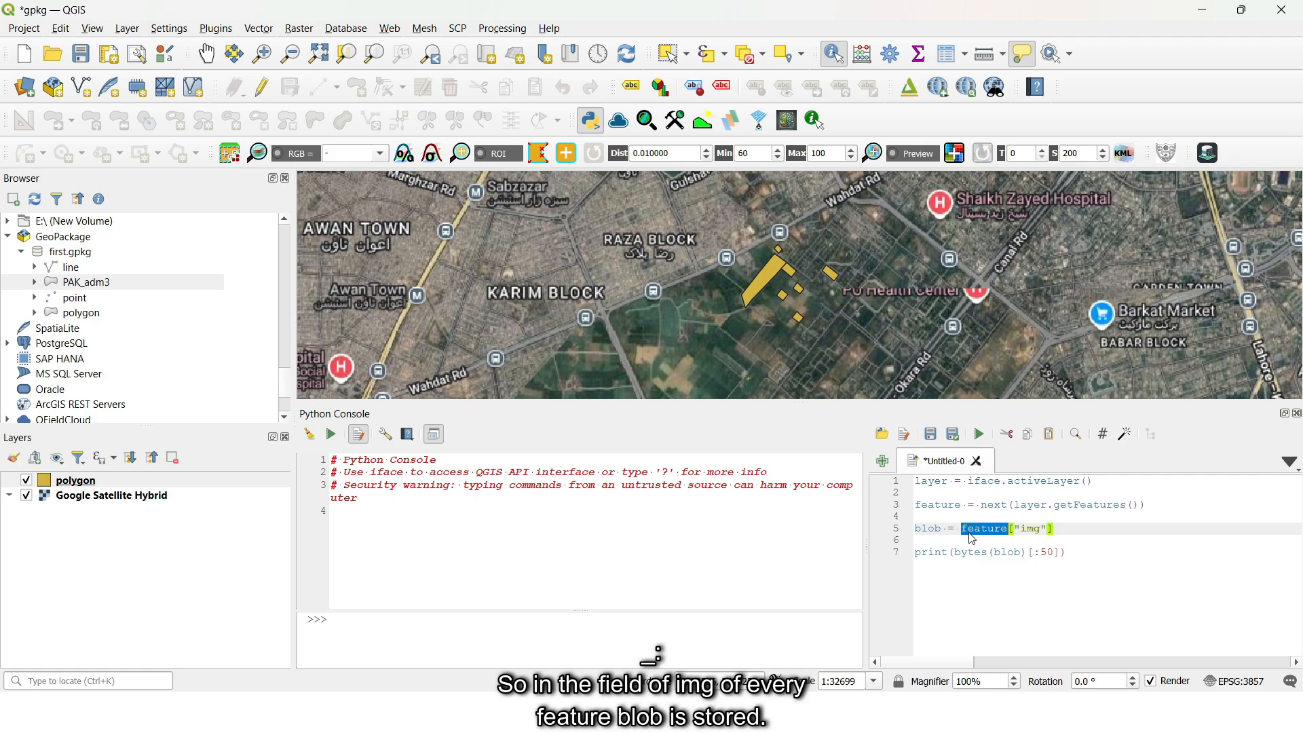
pyautogui.doubleClick(939, 529)
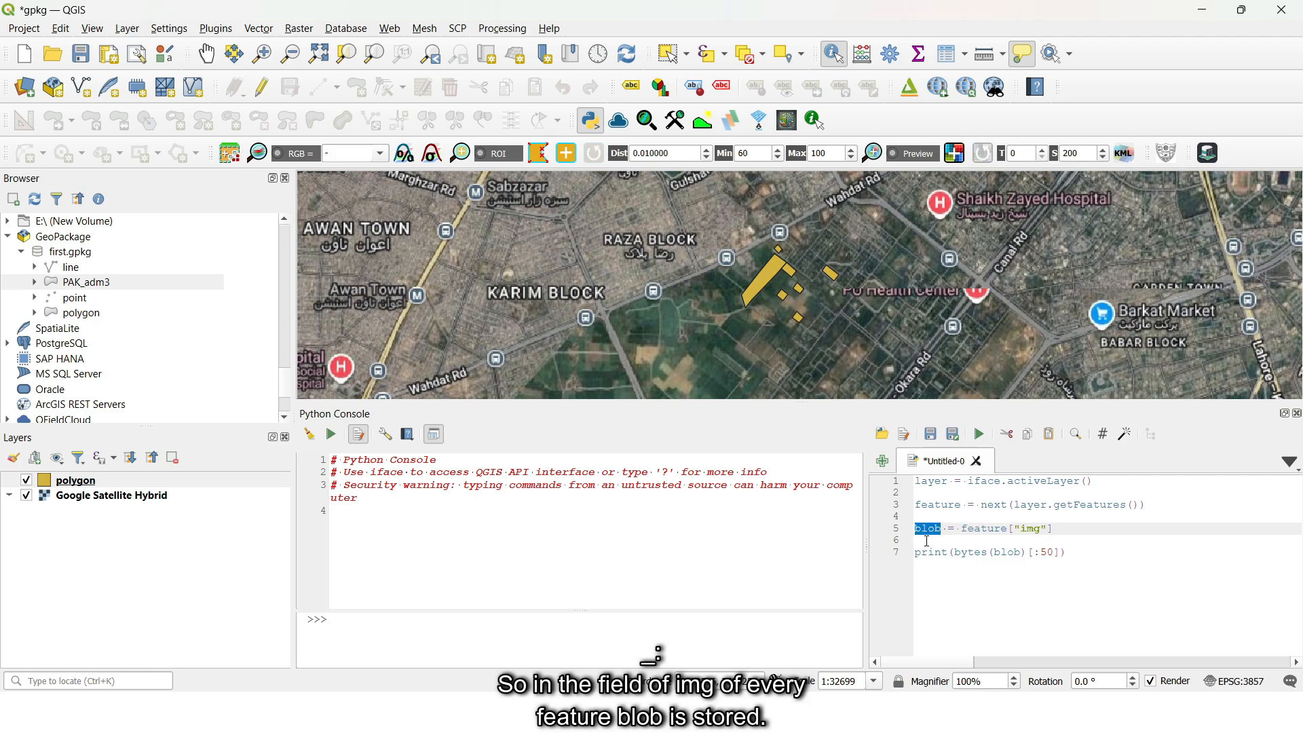
pyautogui.doubleClick(933, 553)
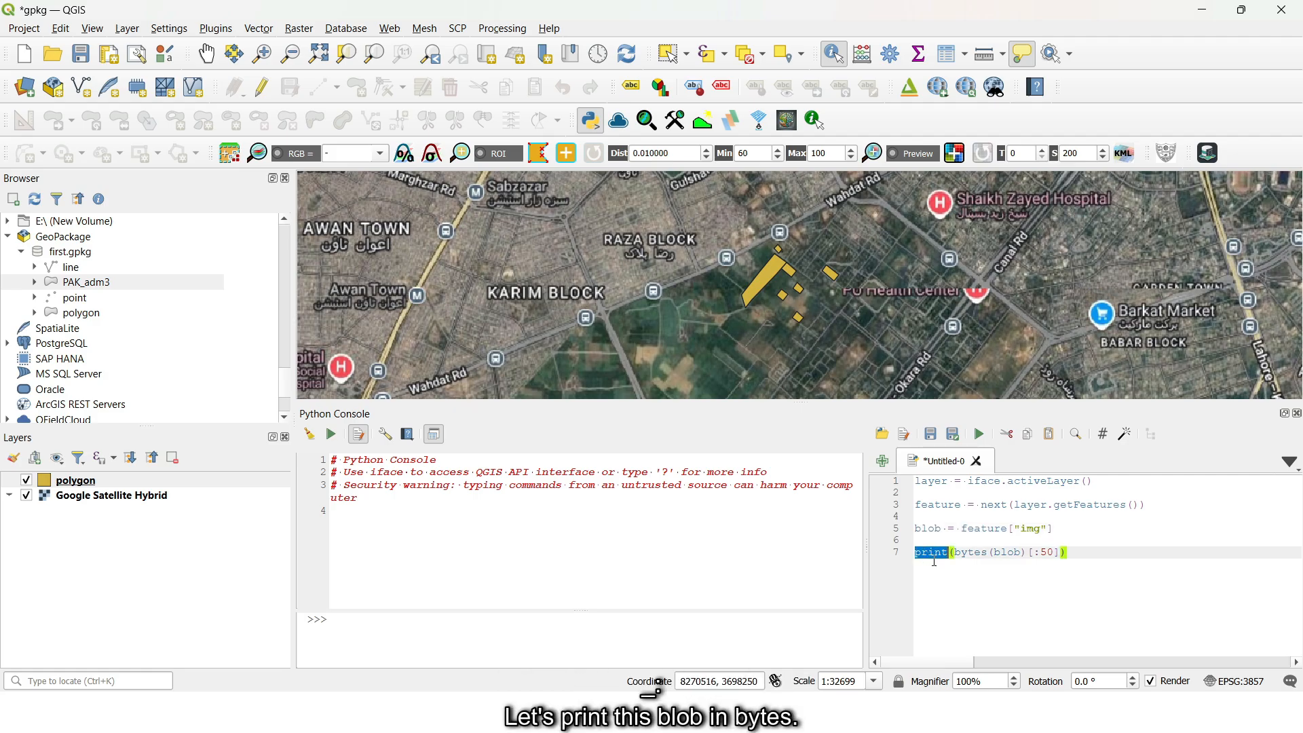
pyautogui.doubleClick(979, 553)
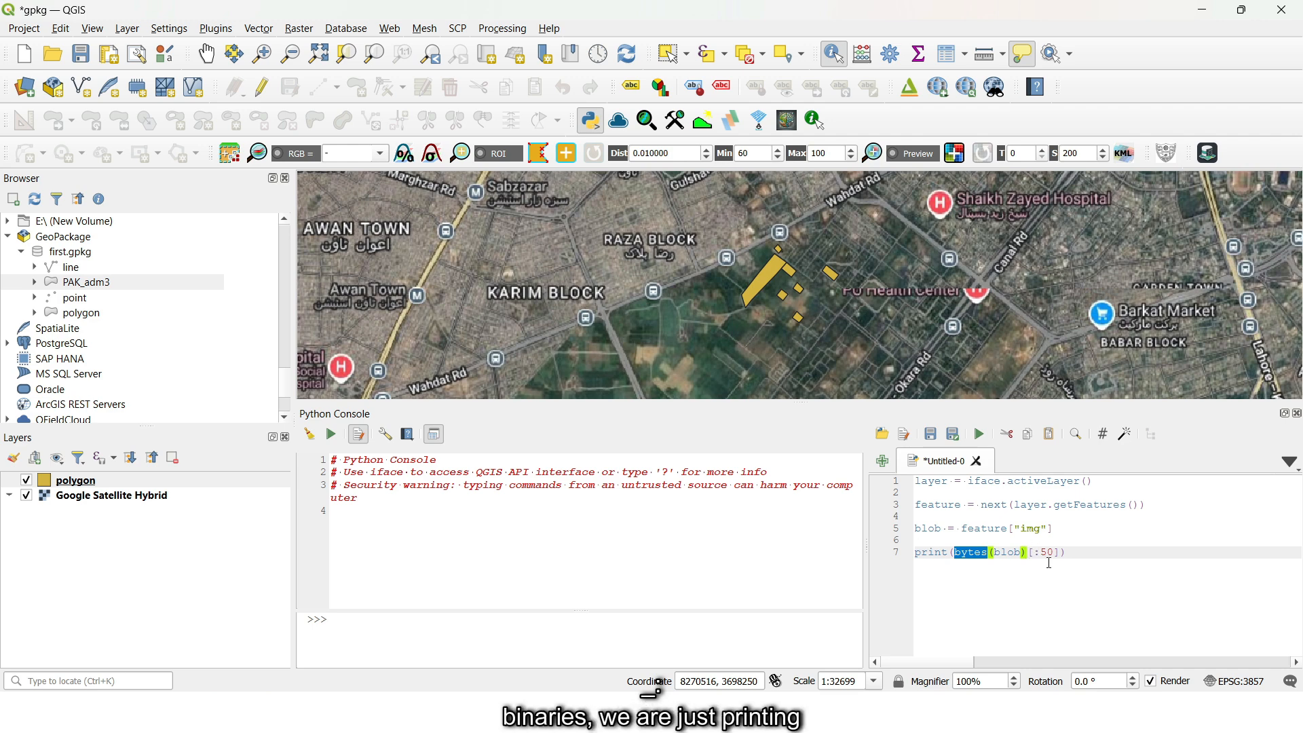
pyautogui.moveTo(1055, 553); pyautogui.dragTo(1036, 555)
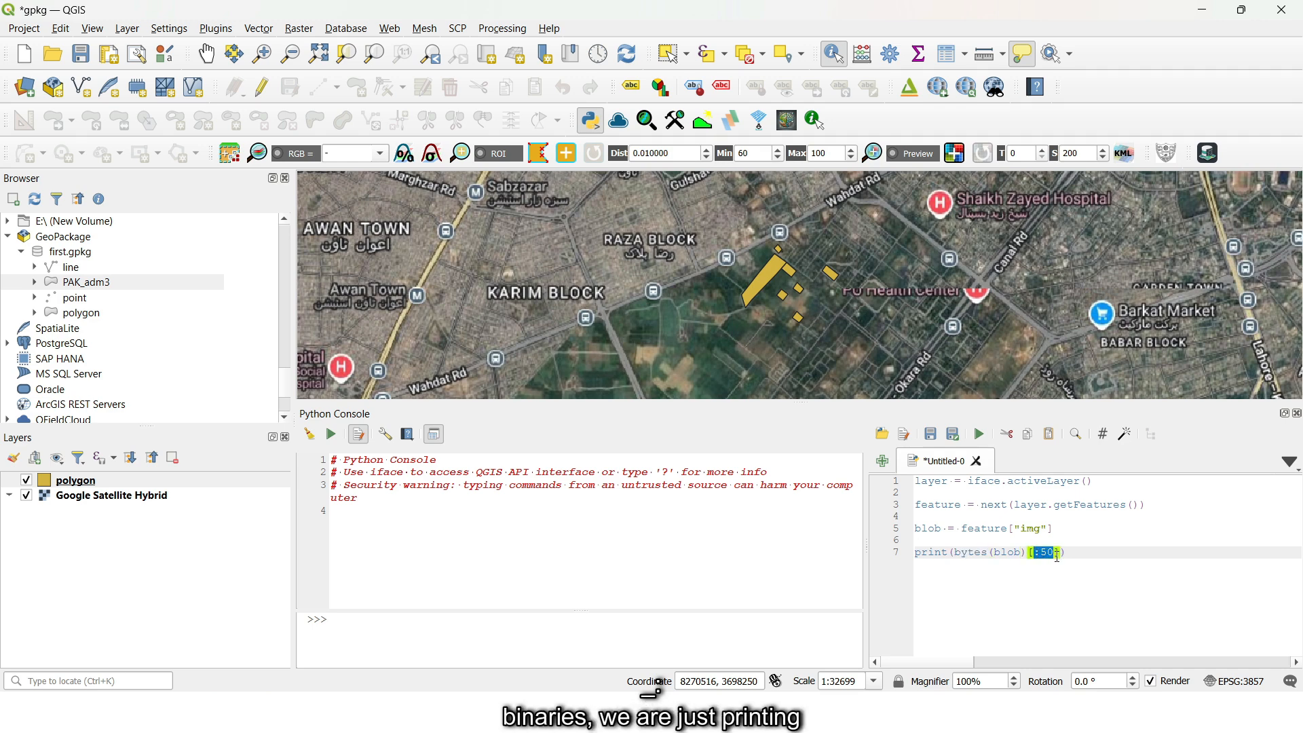
pyautogui.click(1058, 556)
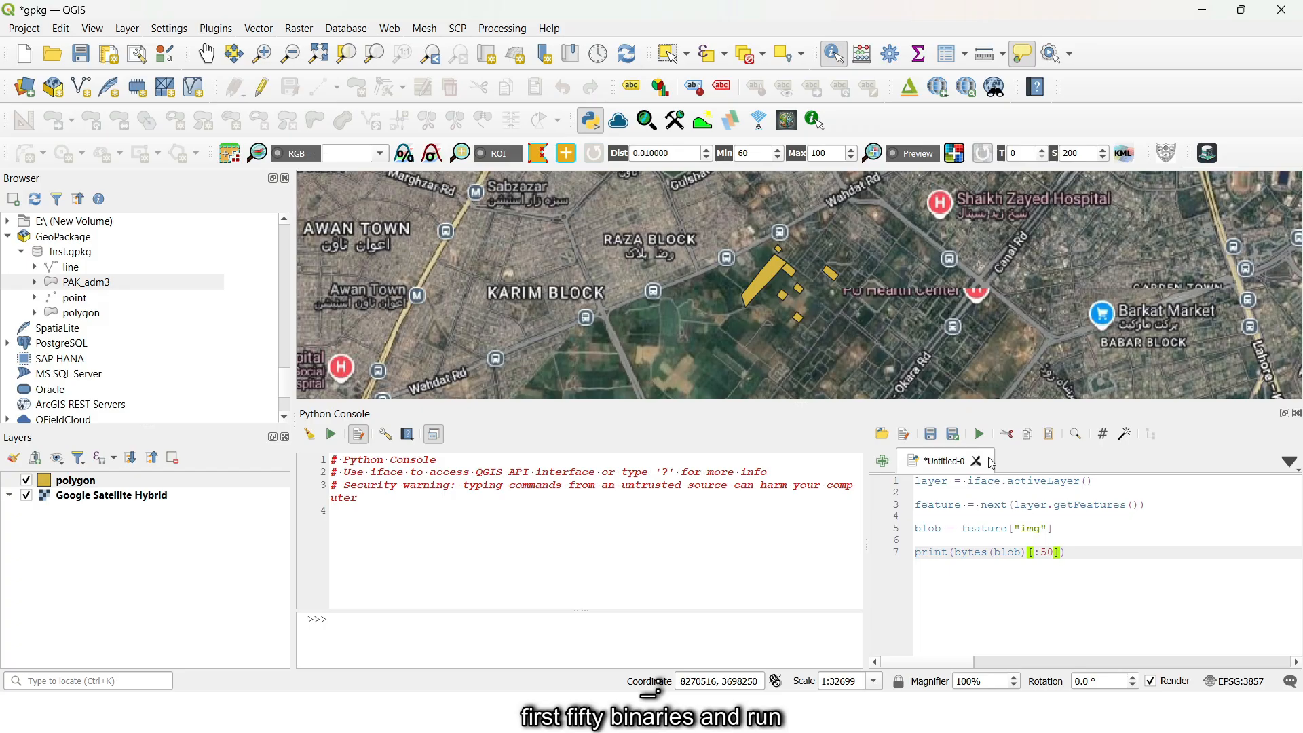
# - Run the script that prints the start of the img value and examine the bytes it outputs
pyautogui.click(979, 434)
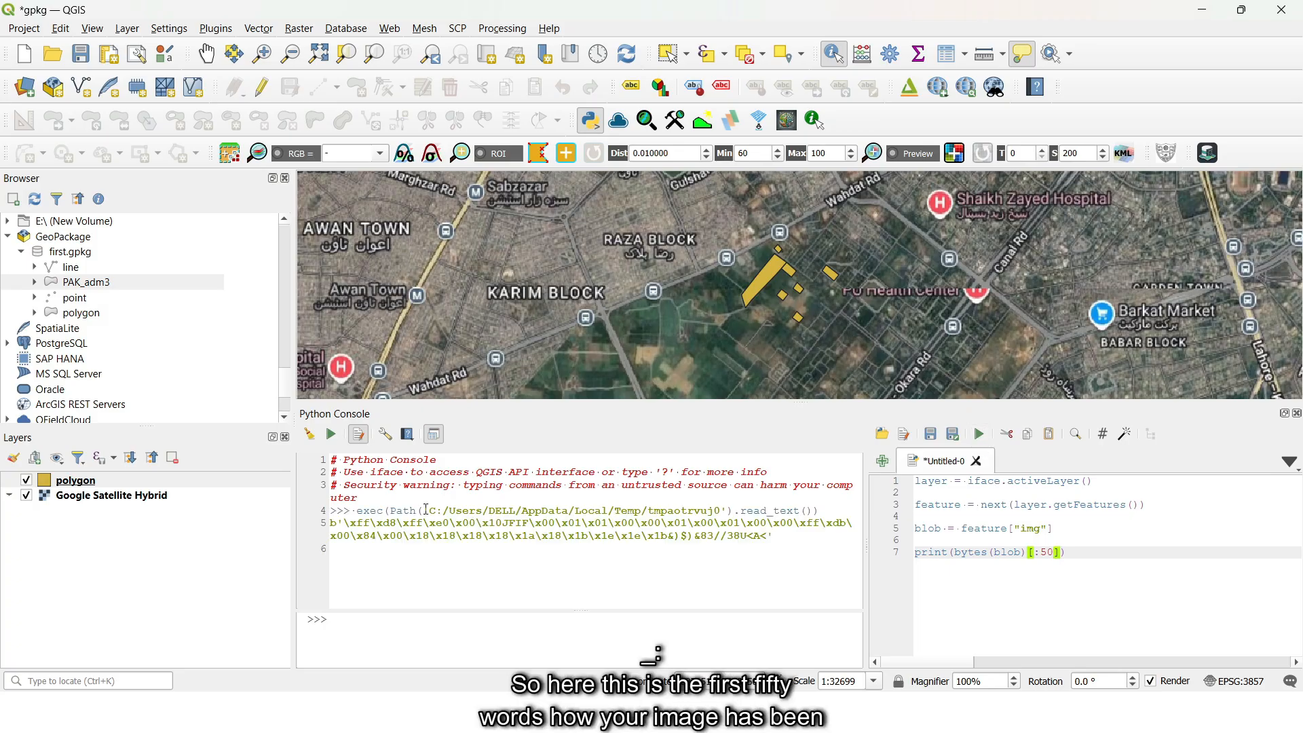
pyautogui.moveTo(416, 510); pyautogui.dragTo(774, 535)
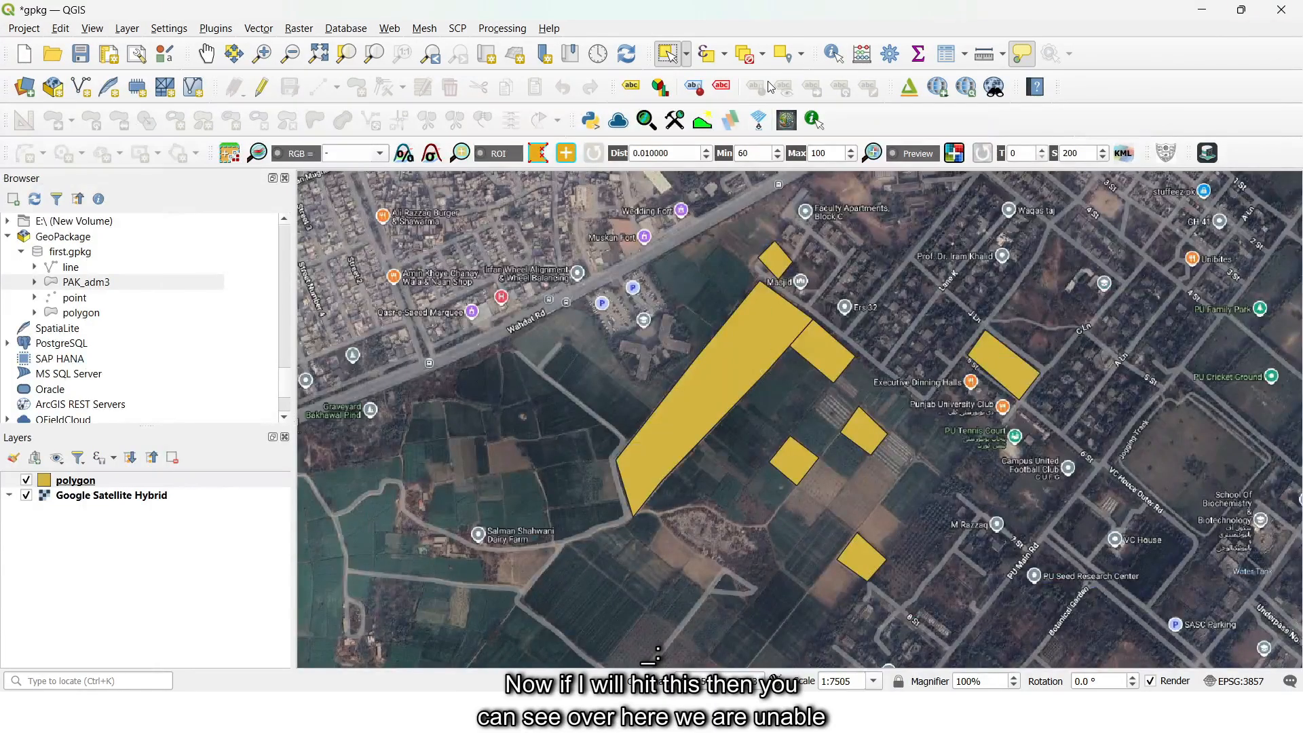
# - Identify the large agriculture polygon, check how its img value is presented, and close the identify results
pyautogui.click(834, 53)
pyautogui.click(742, 349)
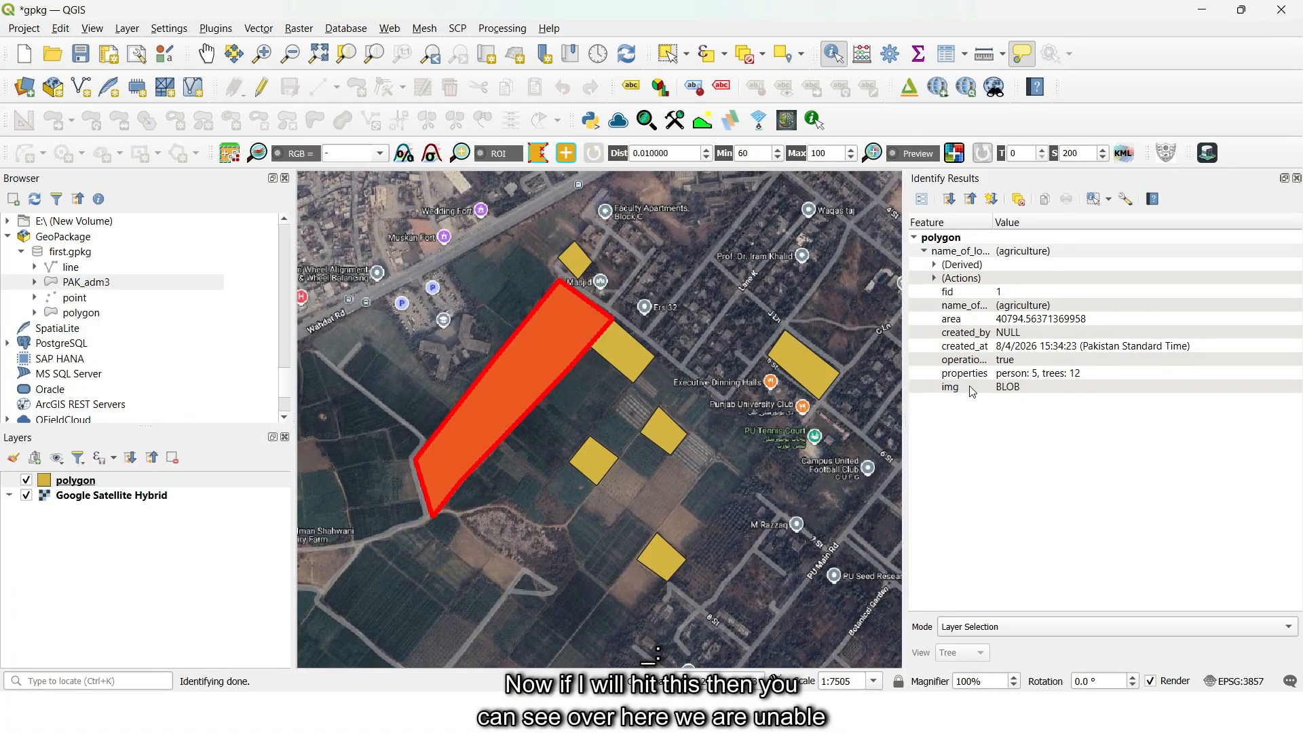
pyautogui.moveTo(992, 392)
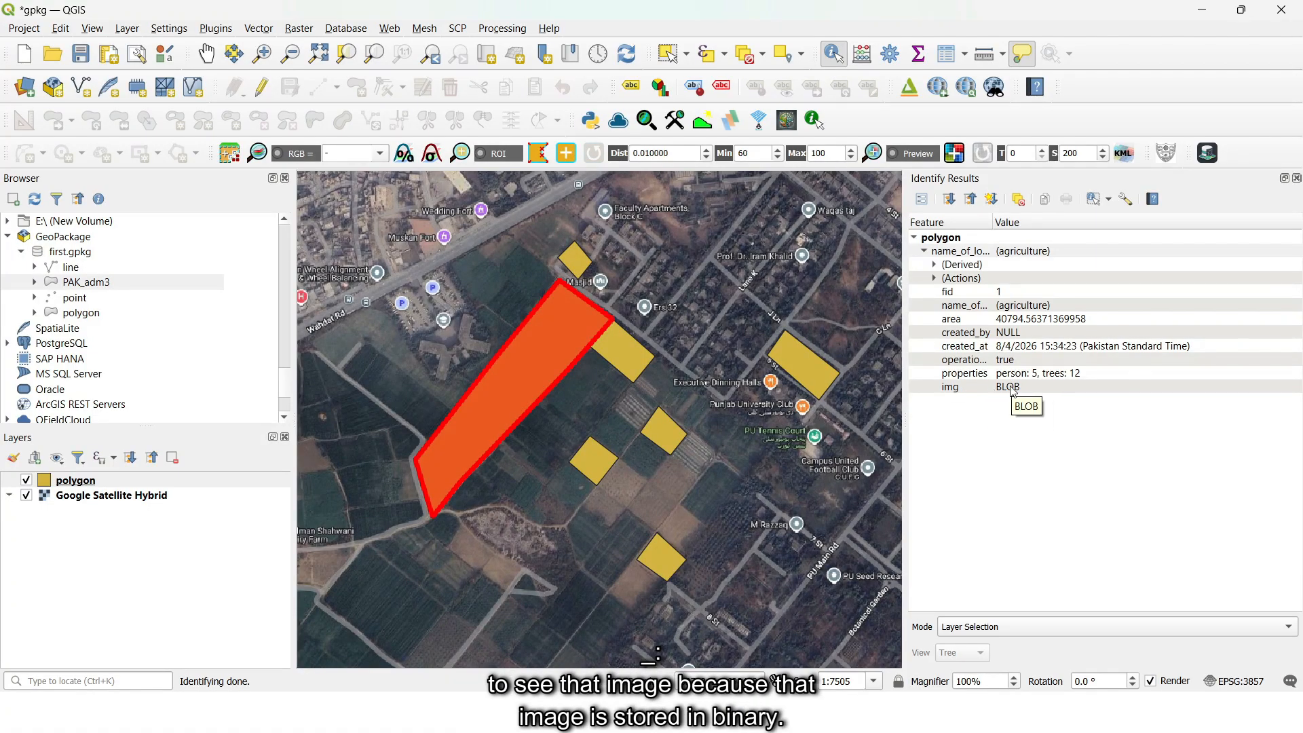
pyautogui.click(1296, 178)
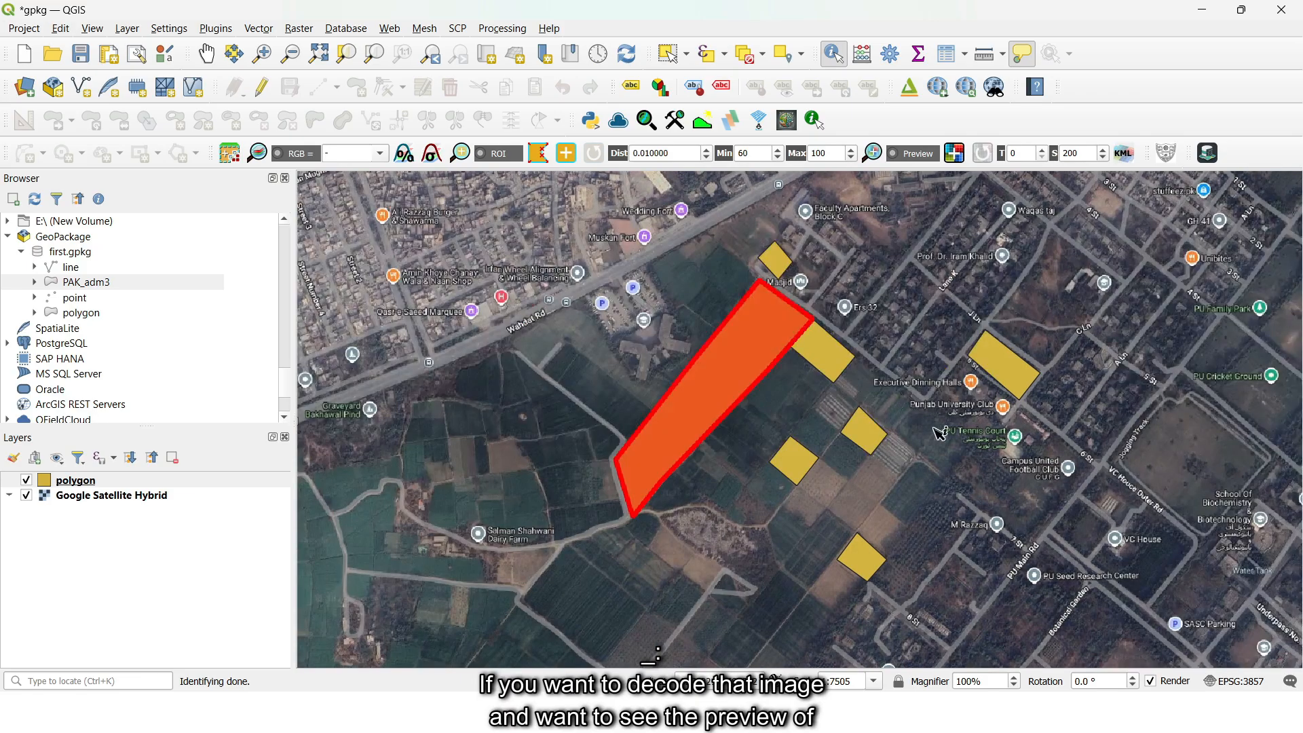
pyautogui.click(934, 433)
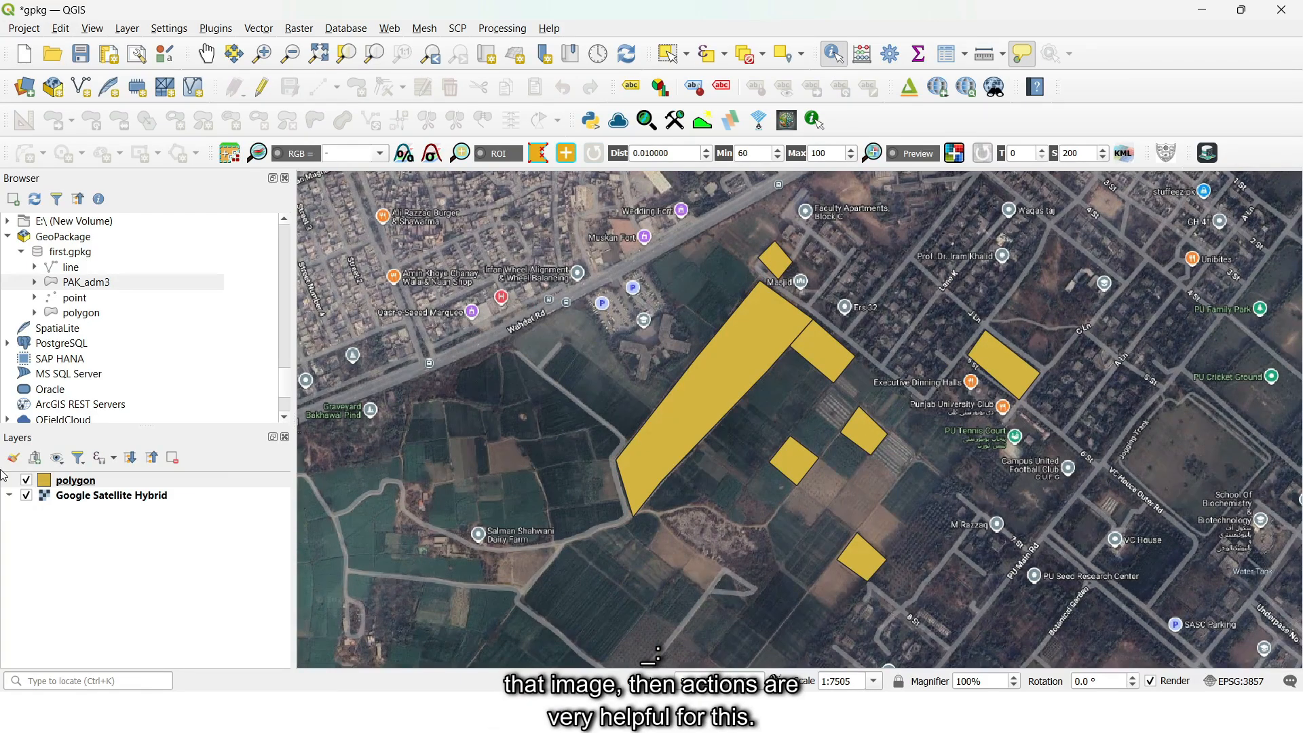
# - Open the polygon layer's action properties and create the default actions
pyautogui.rightClick(70, 485)
pyautogui.click(104, 475)
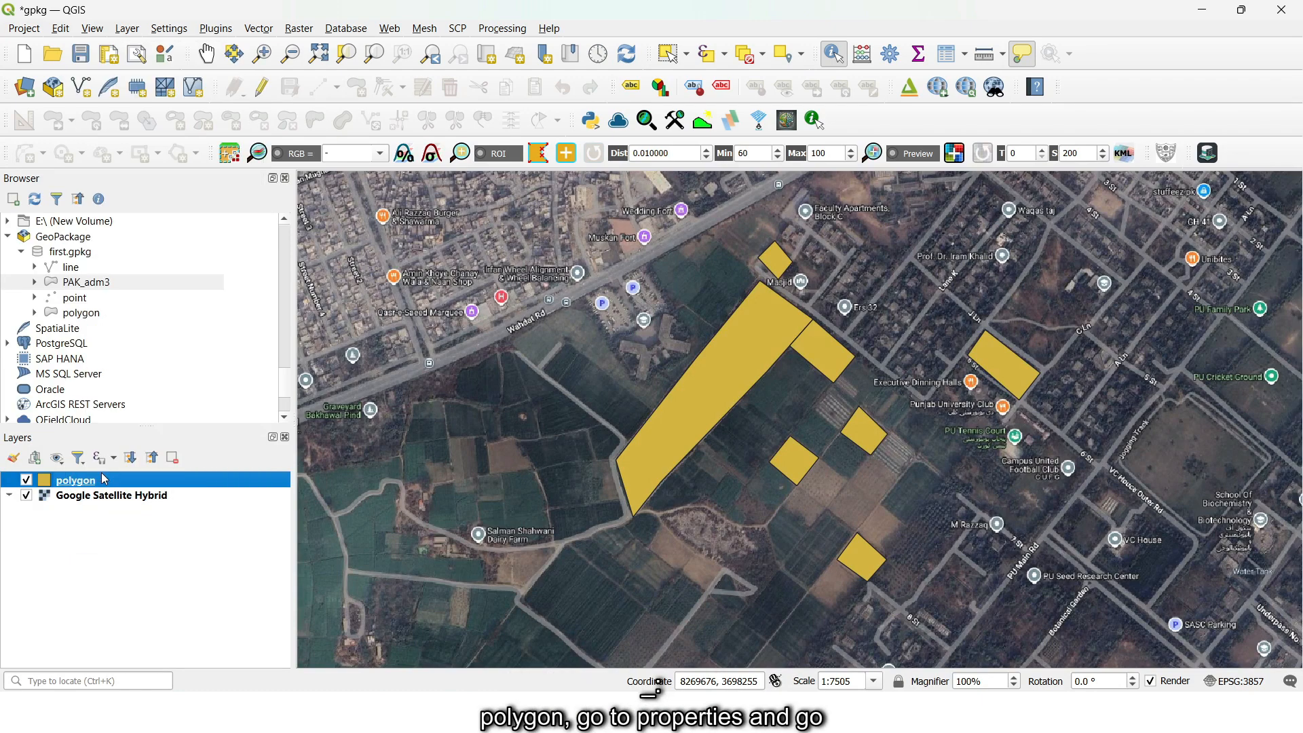
pyautogui.click(274, 422)
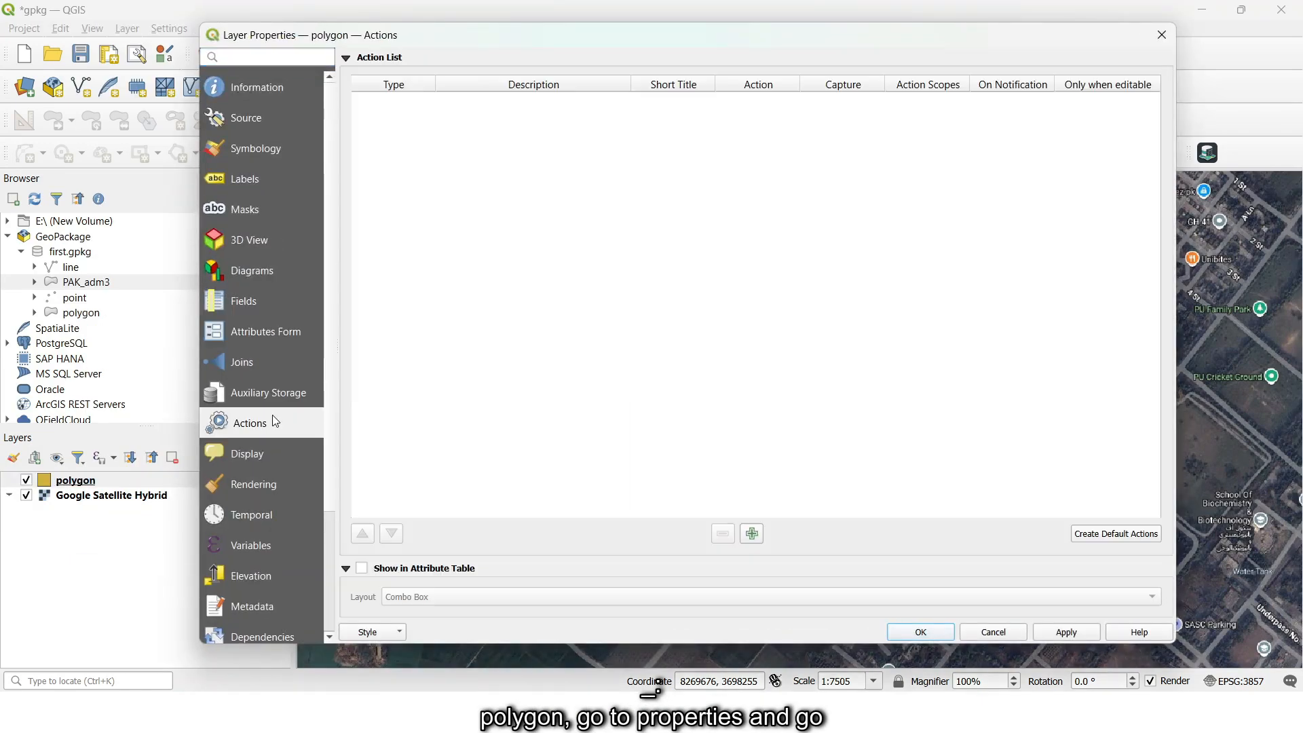
pyautogui.click(1130, 536)
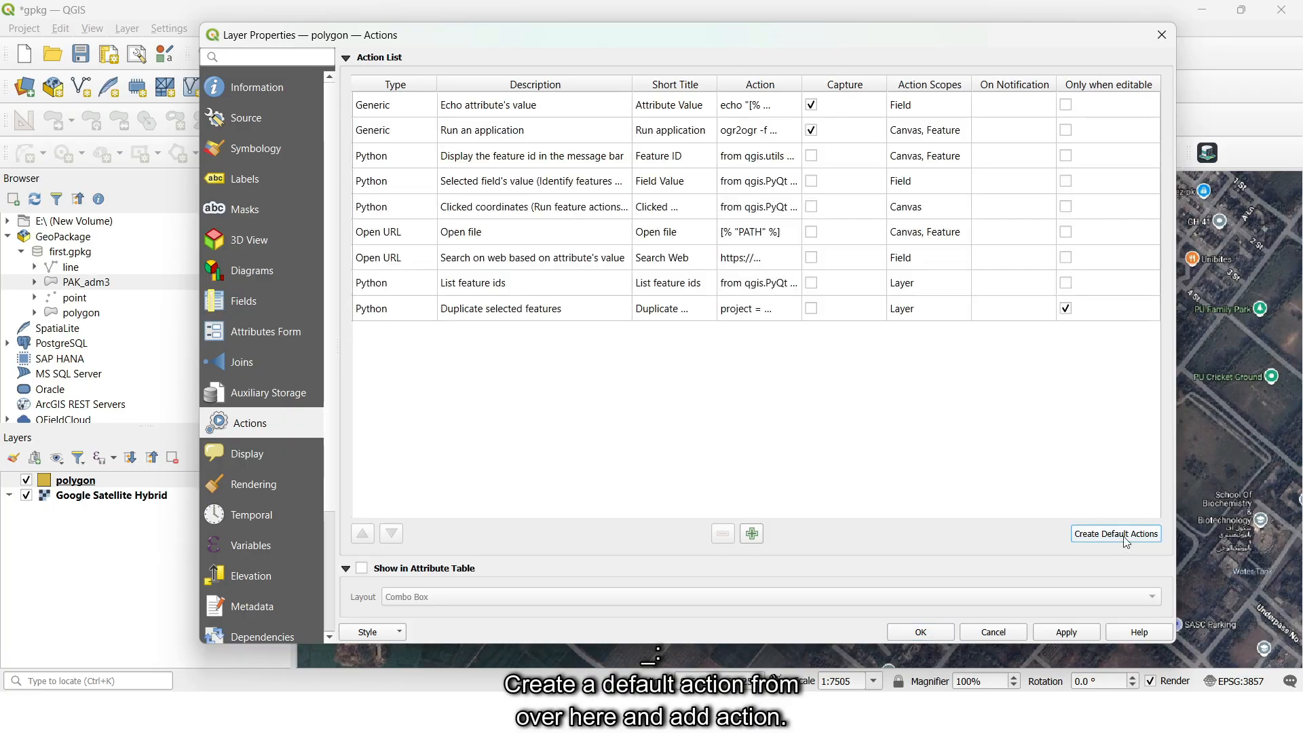
# - Start a new Python action scoped to Feature only, without Canvas, and paste the image preview script as its action text
pyautogui.click(752, 534)
pyautogui.click(516, 69)
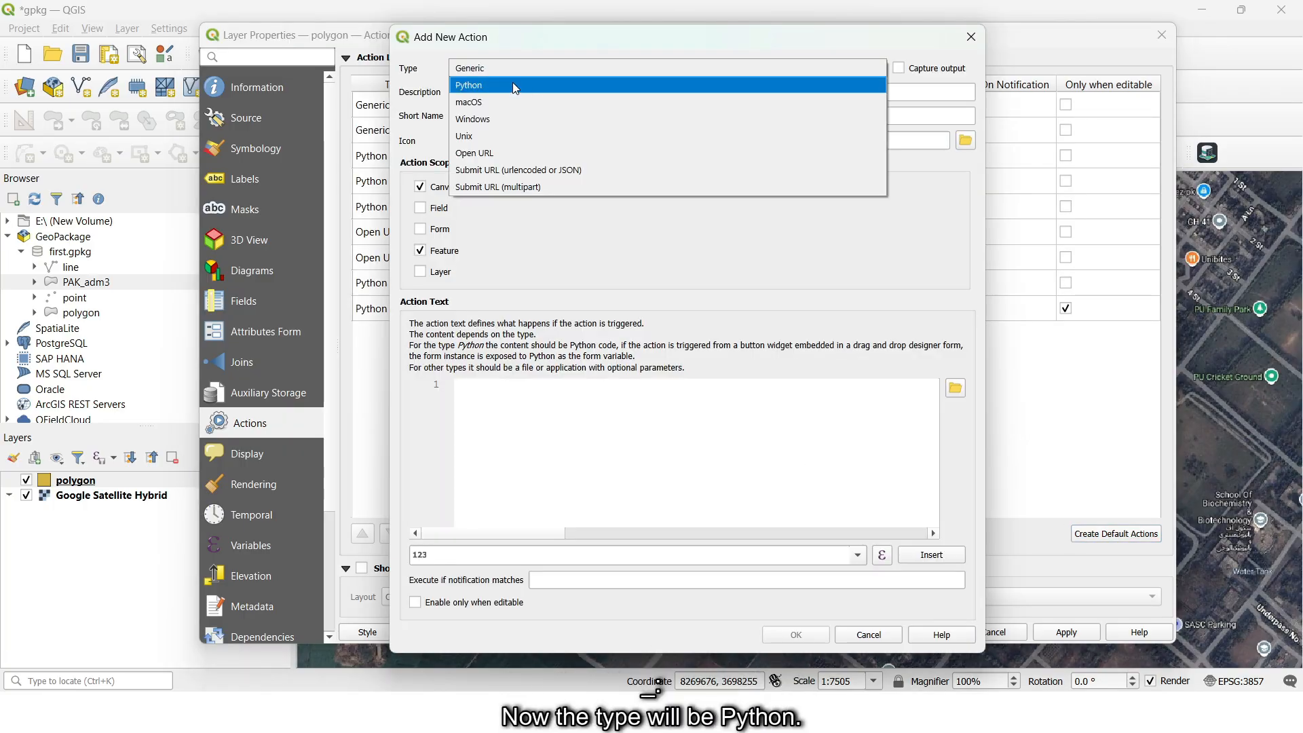
pyautogui.click(512, 83)
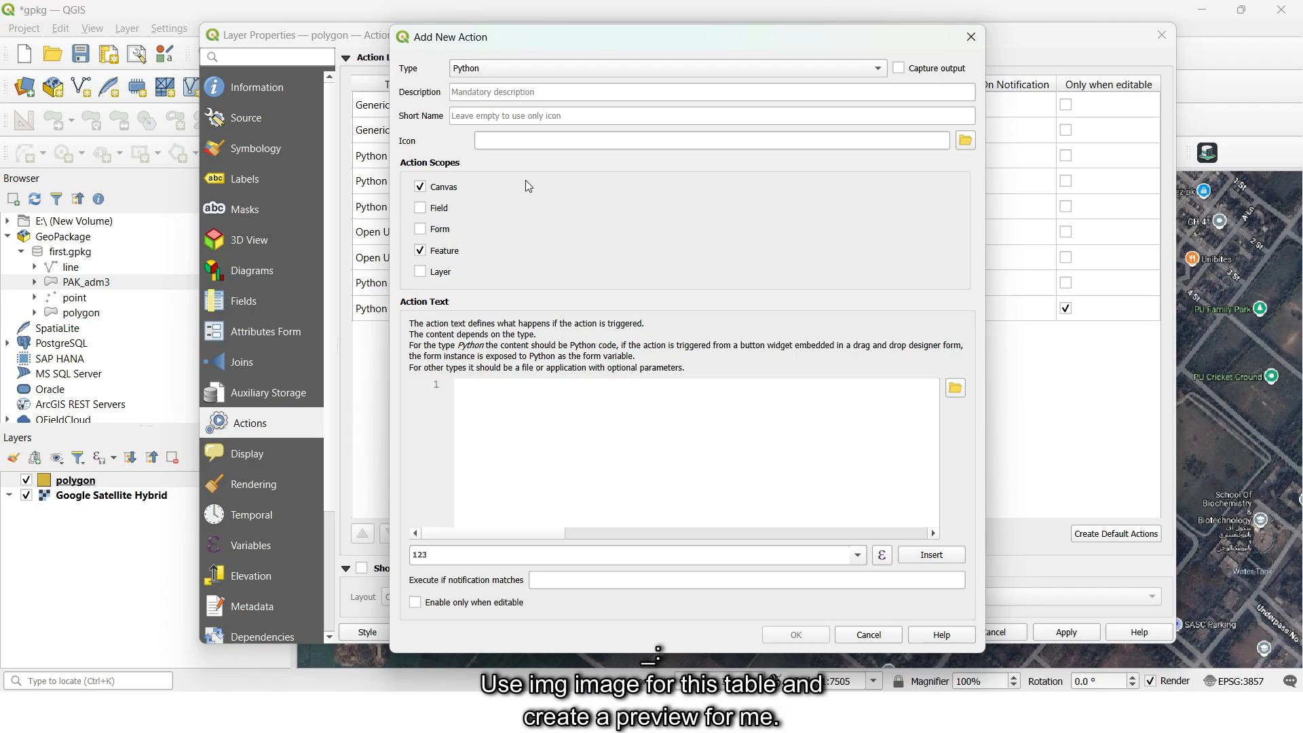
pyautogui.click(420, 187)
pyautogui.click(545, 433)
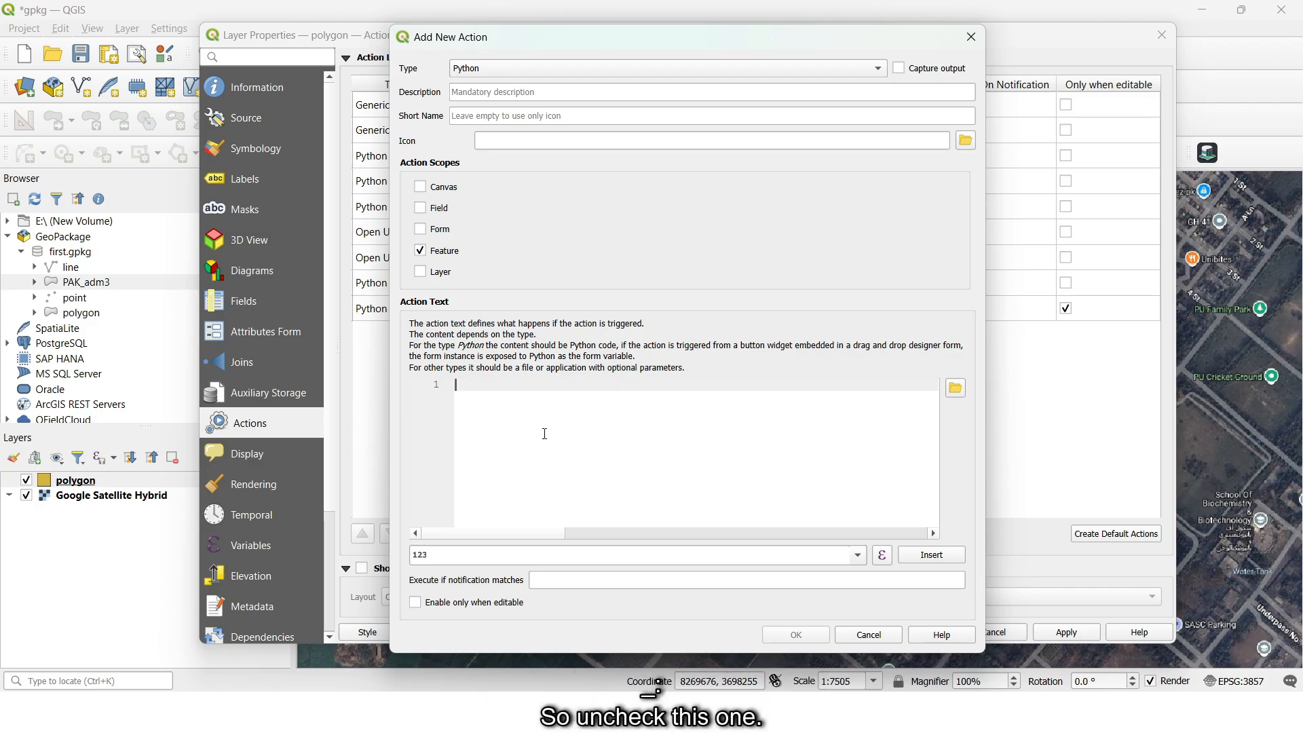
pyautogui.hotkey('ctrl', 'v')
# - Review the pasted action script from its imports to the preview dialog code, highlighting the img field it reads
pyautogui.scroll(7, 549, 436)
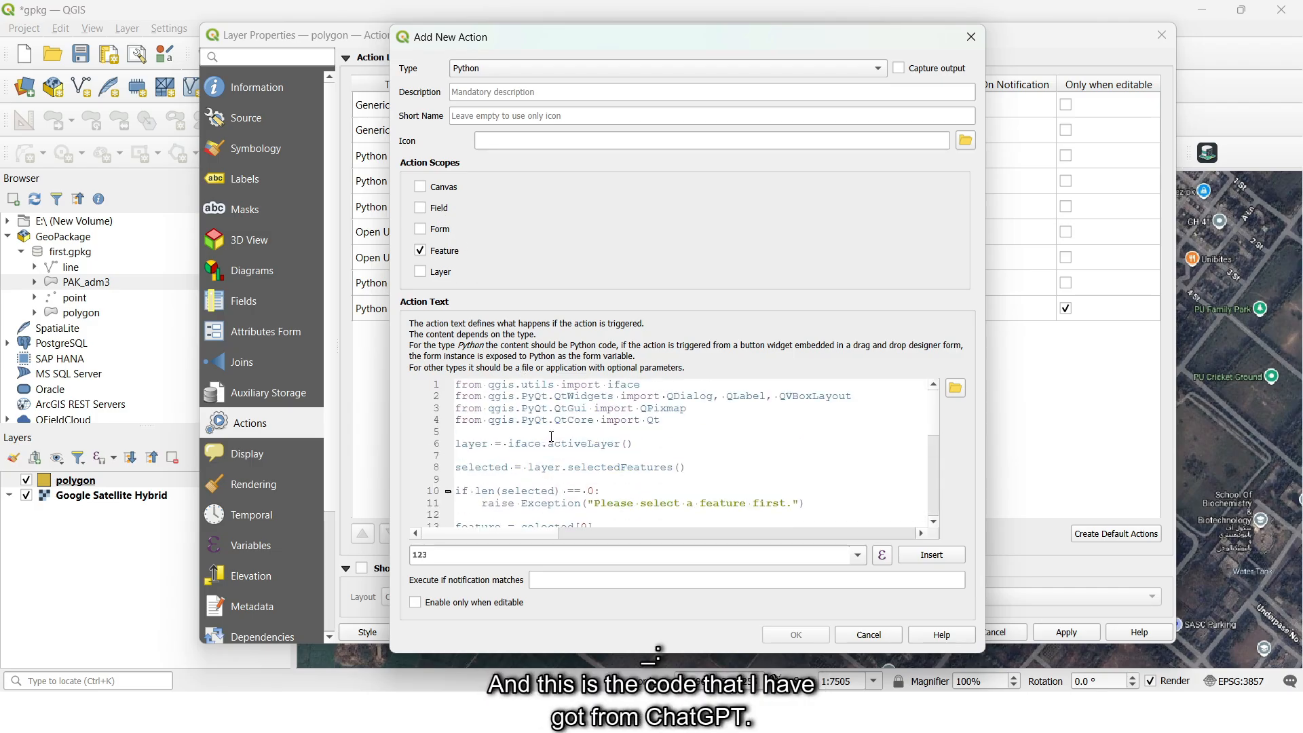
pyautogui.scroll(-3, 550, 437)
pyautogui.scroll(-3, 551, 437)
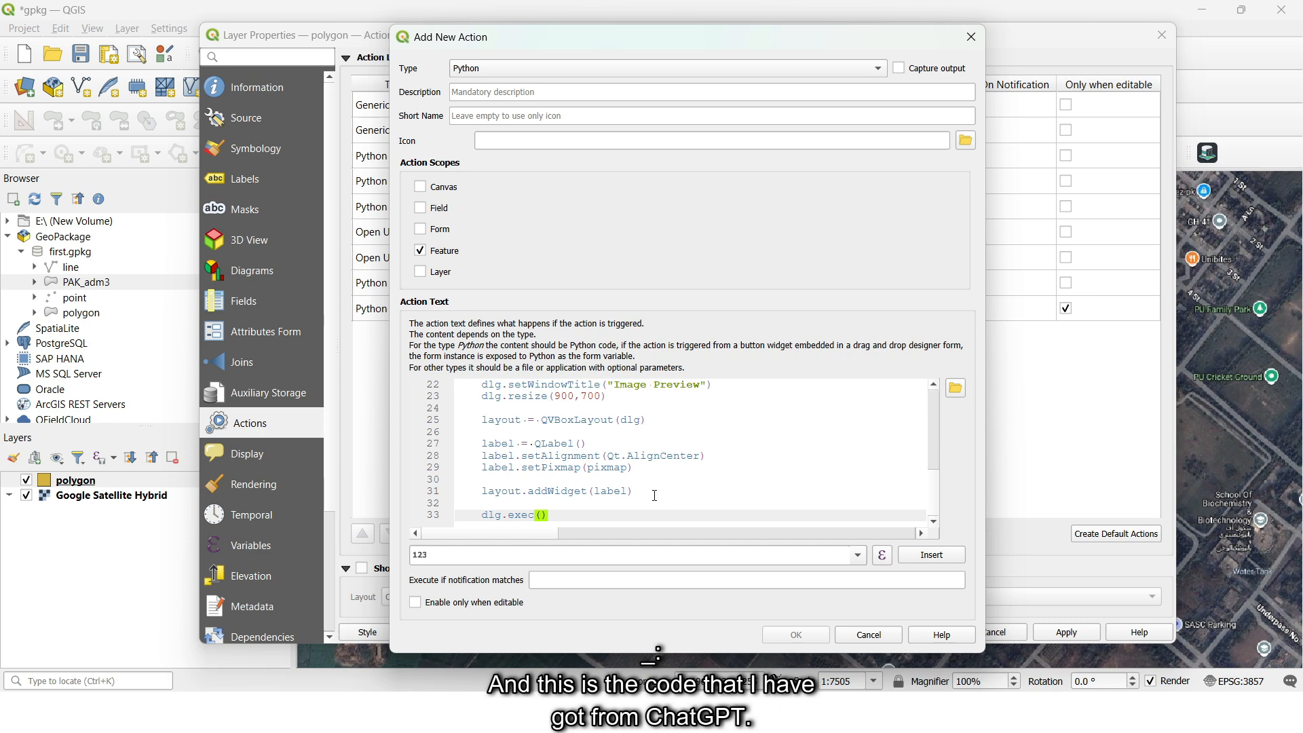
pyautogui.scroll(6, 584, 468)
pyautogui.scroll(-2, 584, 467)
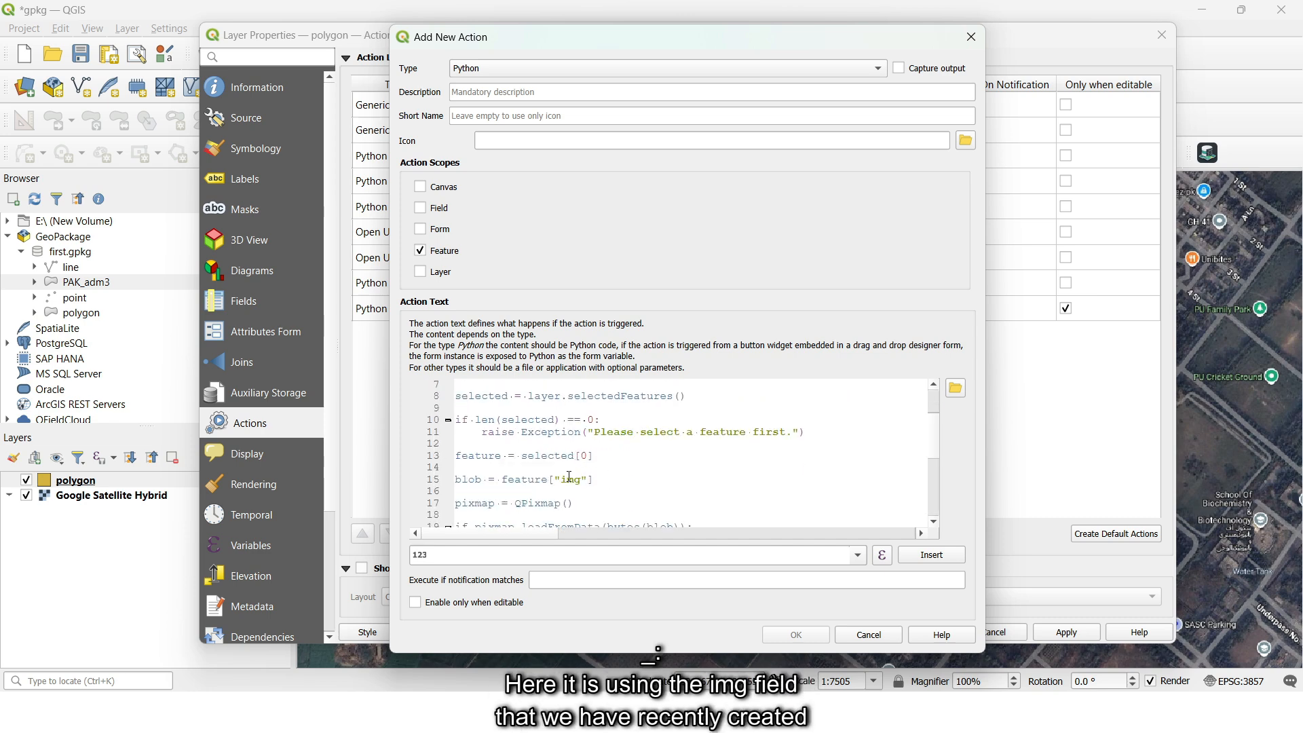
pyautogui.doubleClick(569, 478)
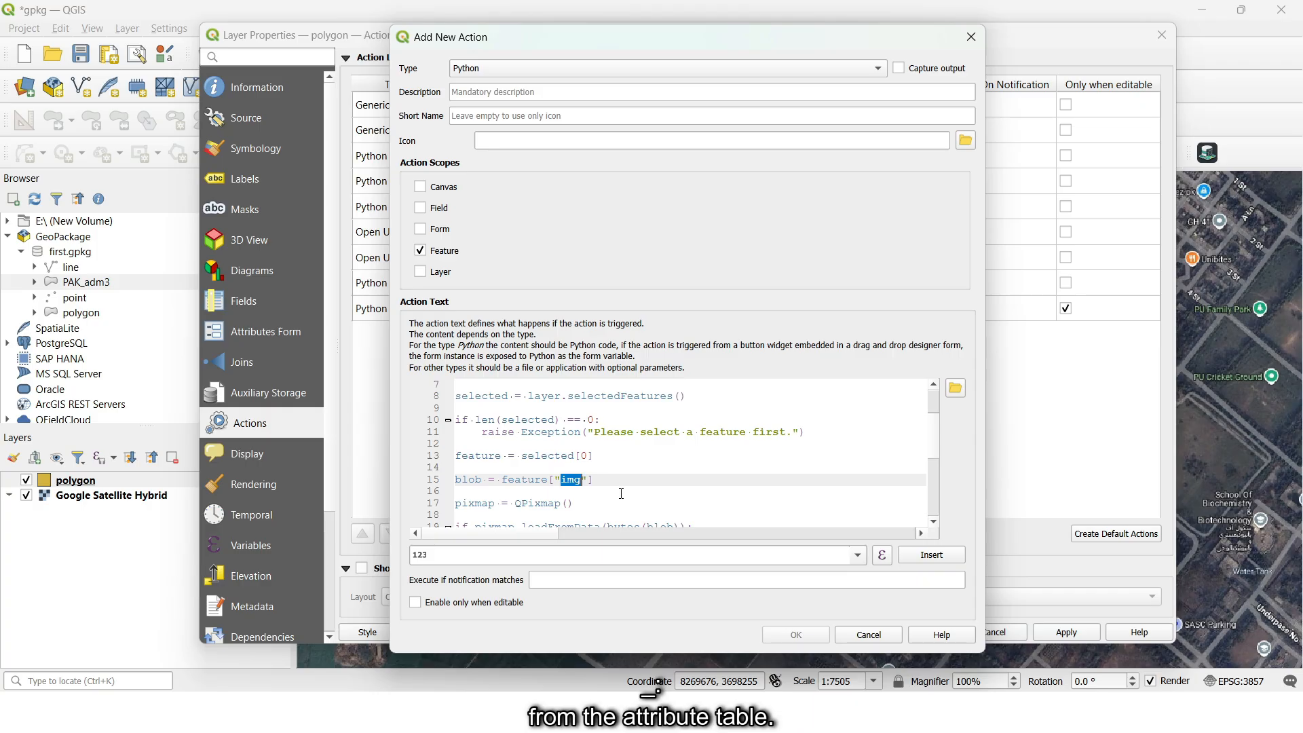
pyautogui.scroll(-5, 621, 493)
# - Give the action the description and short name "show image", add it to the list and save the layer properties
pyautogui.click(577, 93)
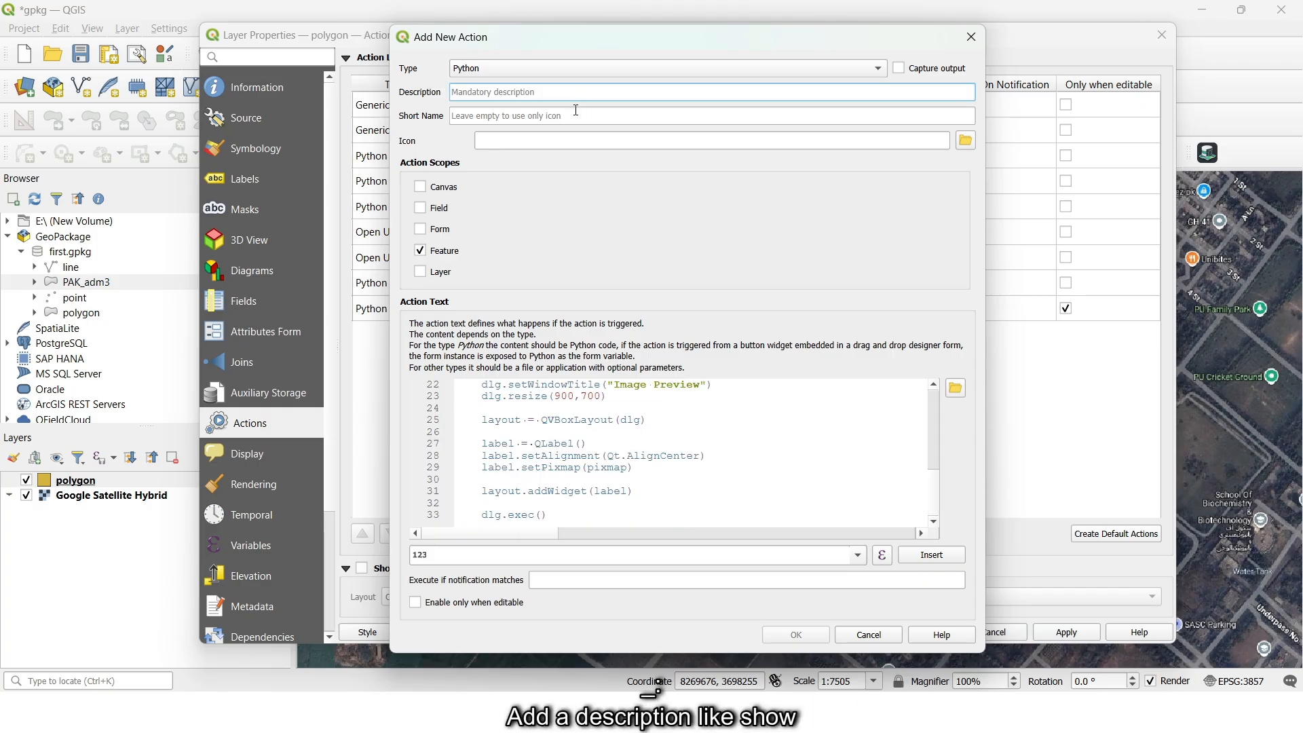
pyautogui.write('show imag')
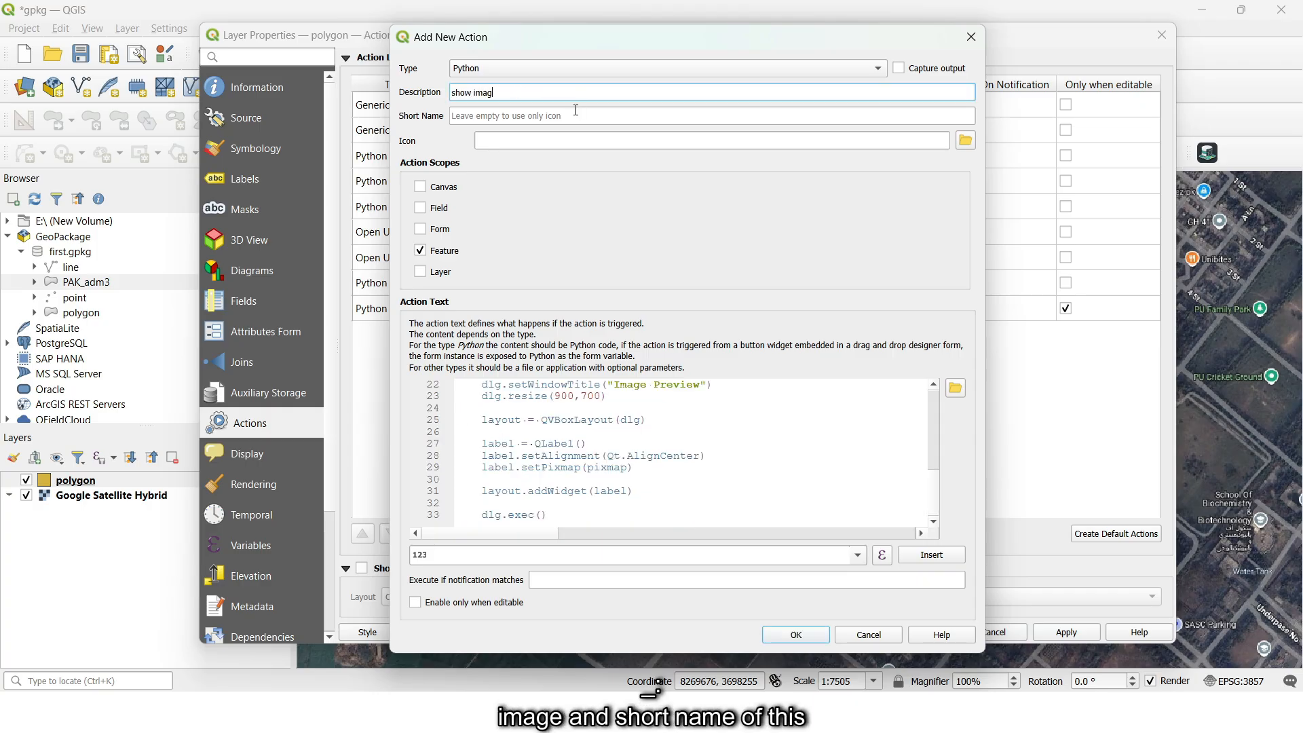
pyautogui.write('e')
pyautogui.hotkey('ctrl', 'a')
pyautogui.hotkey('ctrl', 'c')
pyautogui.click(556, 117)
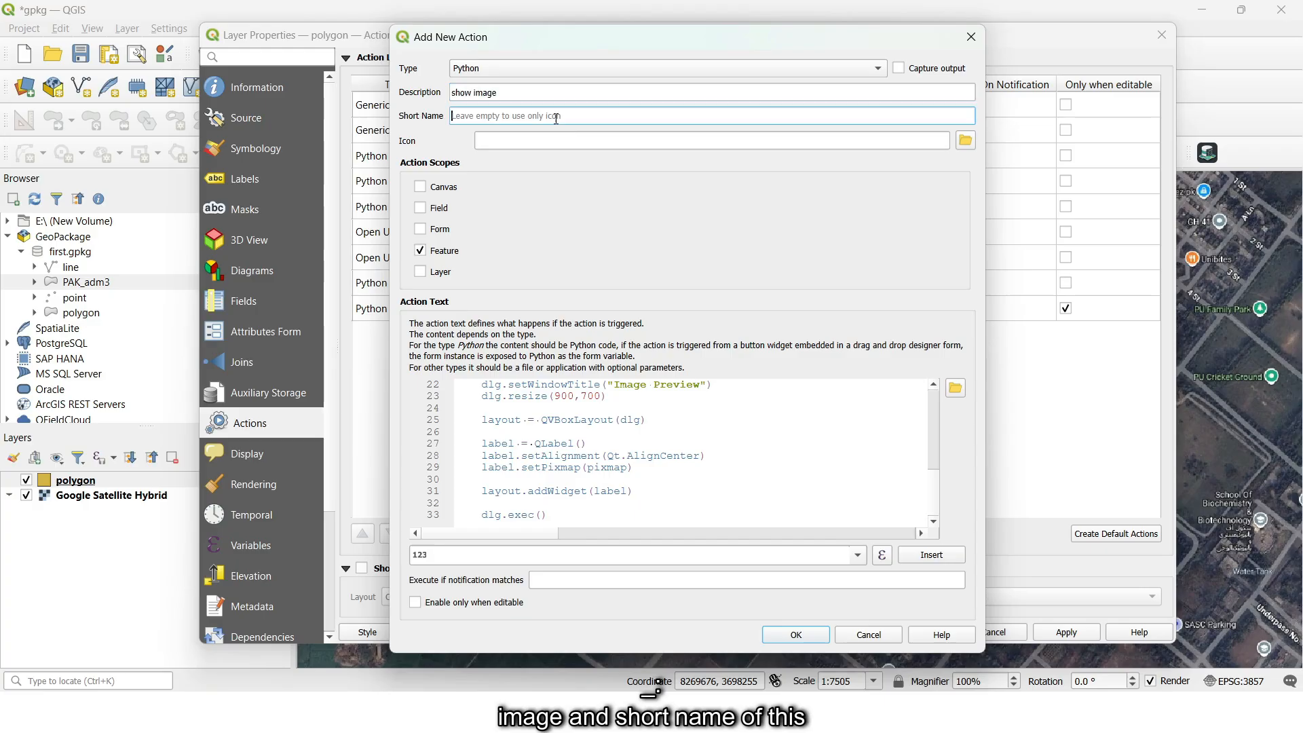
pyautogui.hotkey('ctrl', 'v')
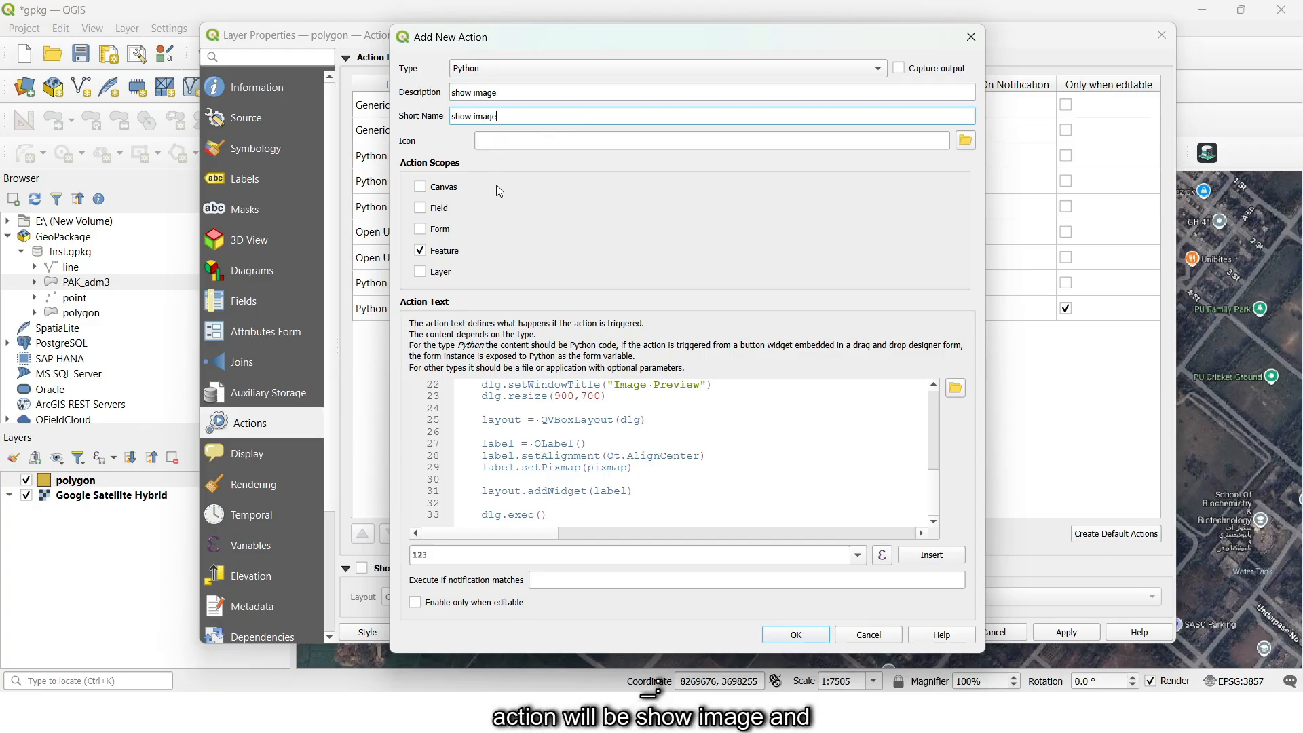
pyautogui.click(796, 635)
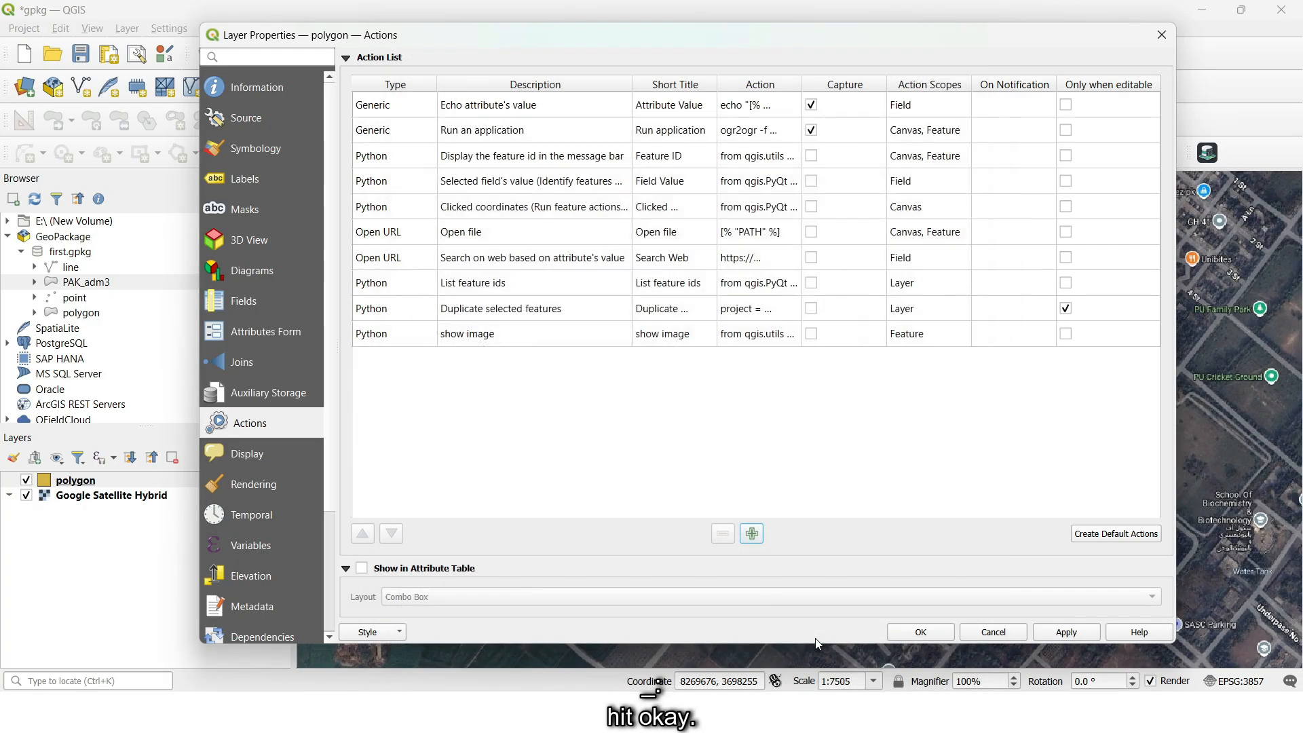
pyautogui.click(936, 632)
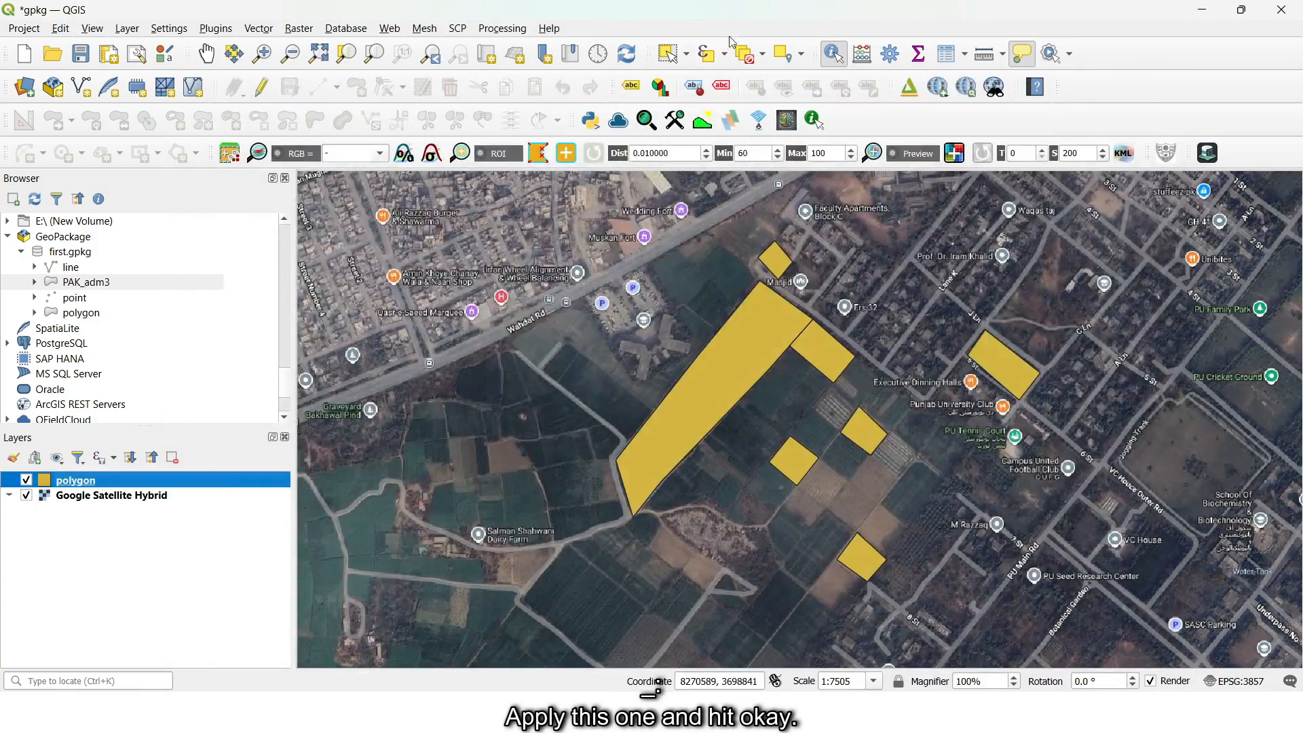
# - Select the large agriculture polygon, run the show image action on it, view the image preview and close it
pyautogui.click(669, 56)
pyautogui.click(714, 383)
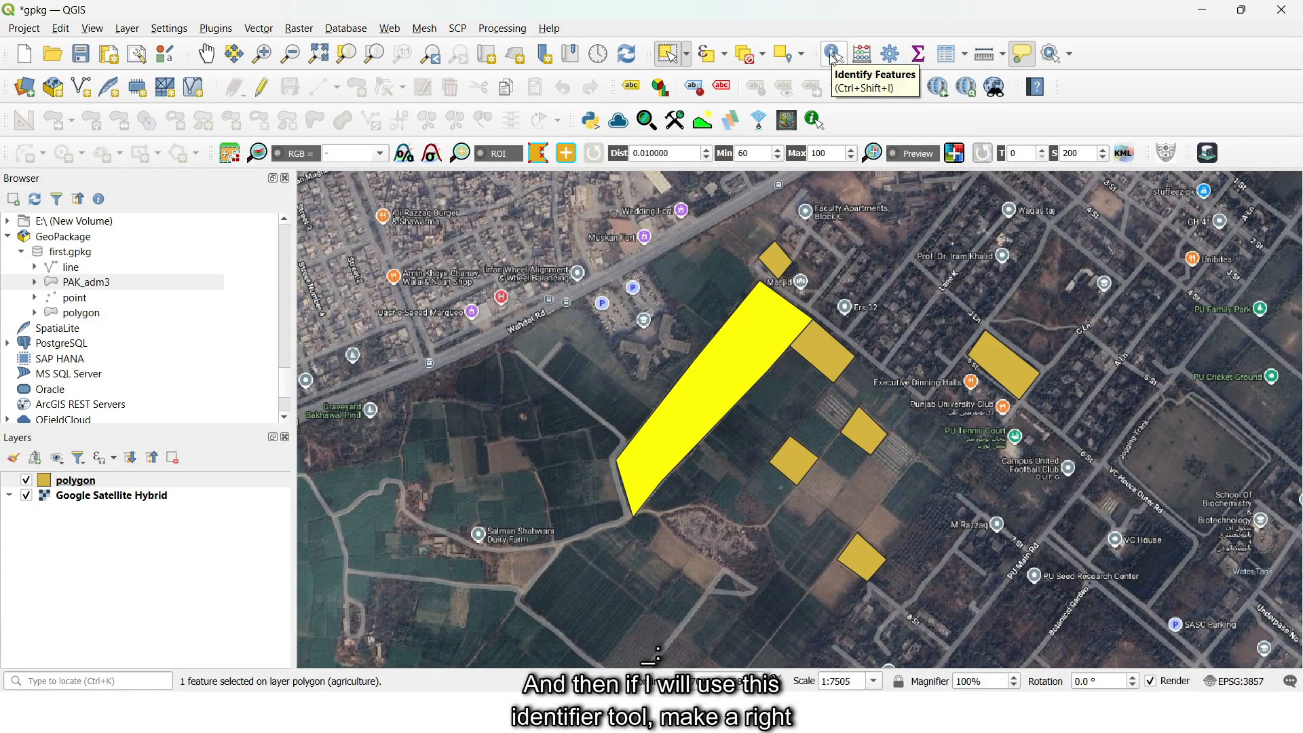
pyautogui.click(834, 56)
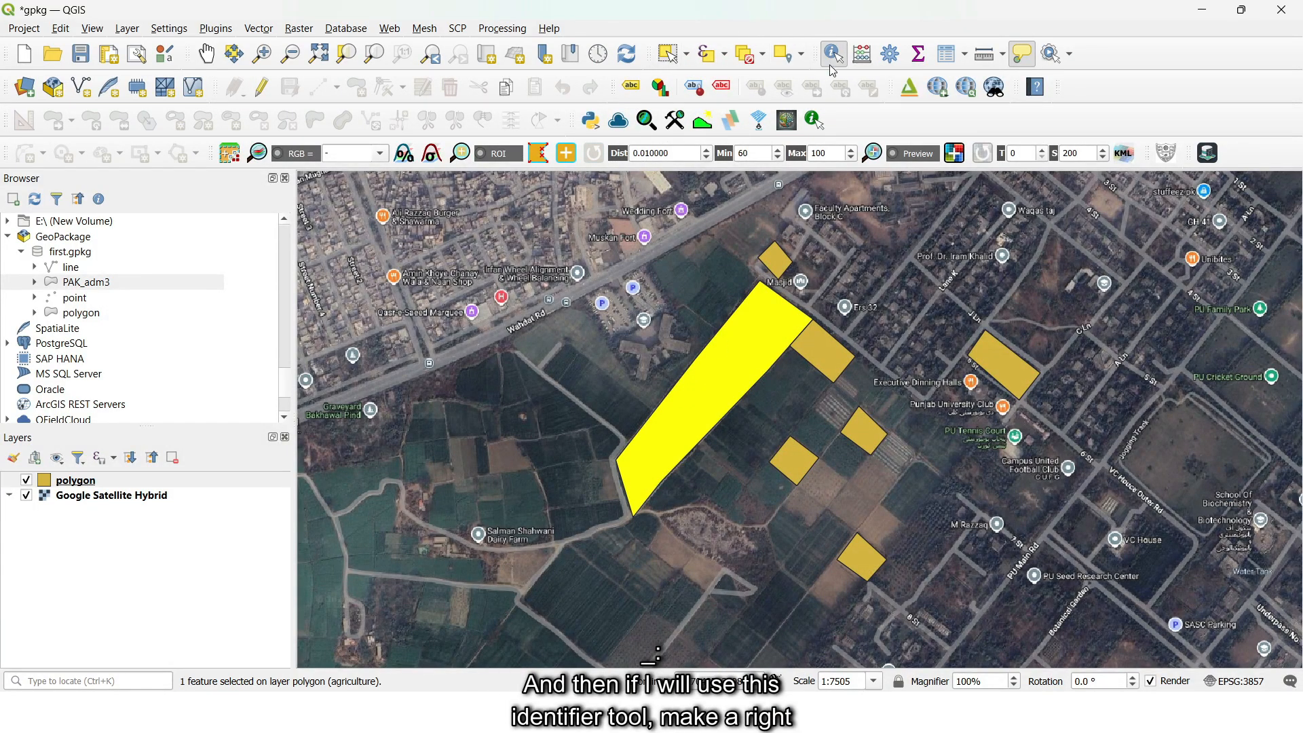
pyautogui.rightClick(743, 354)
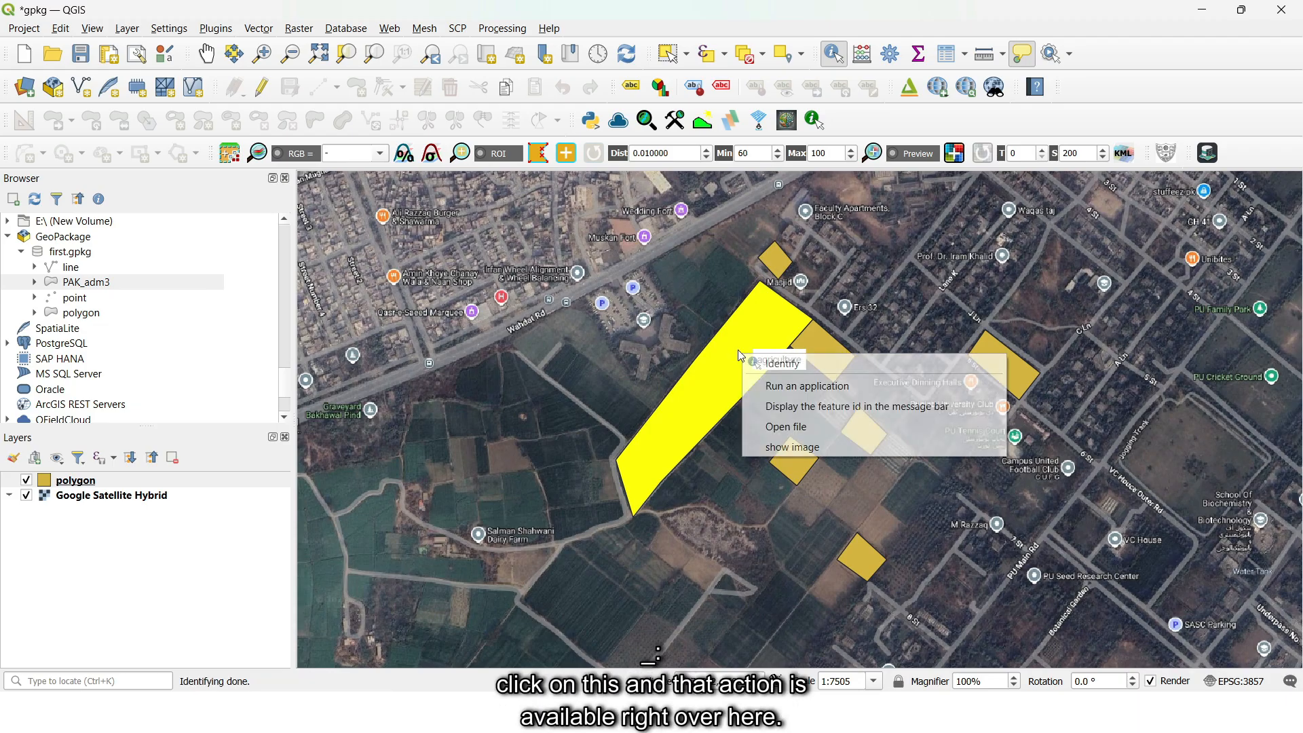
pyautogui.click(804, 449)
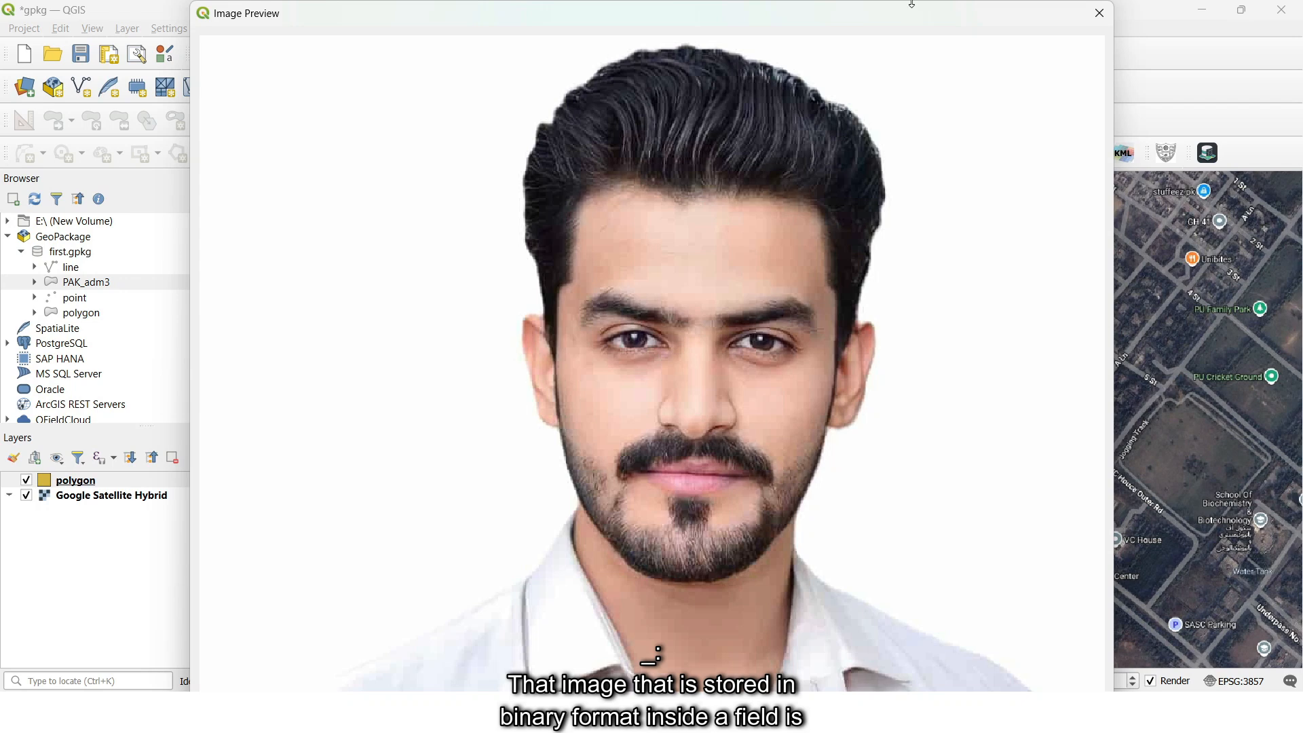
pyautogui.moveTo(909, 13); pyautogui.dragTo(899, 51)
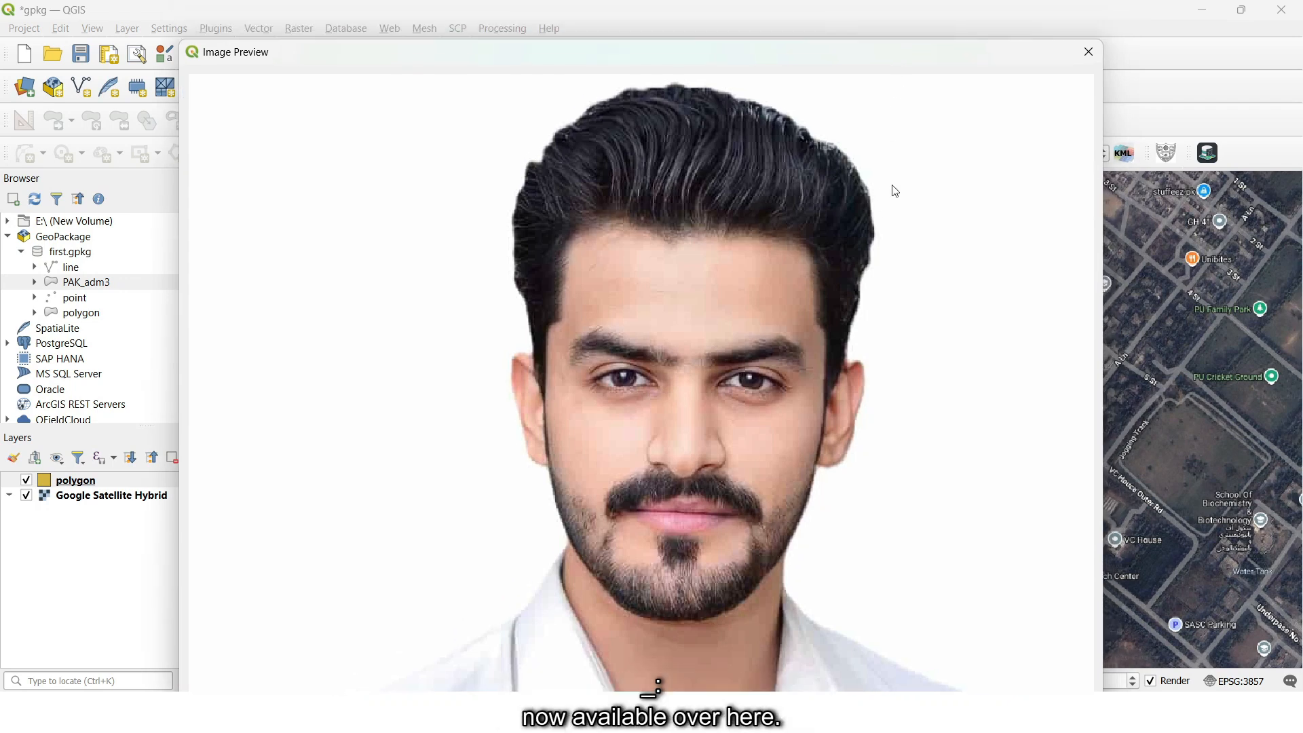
pyautogui.click(1095, 58)
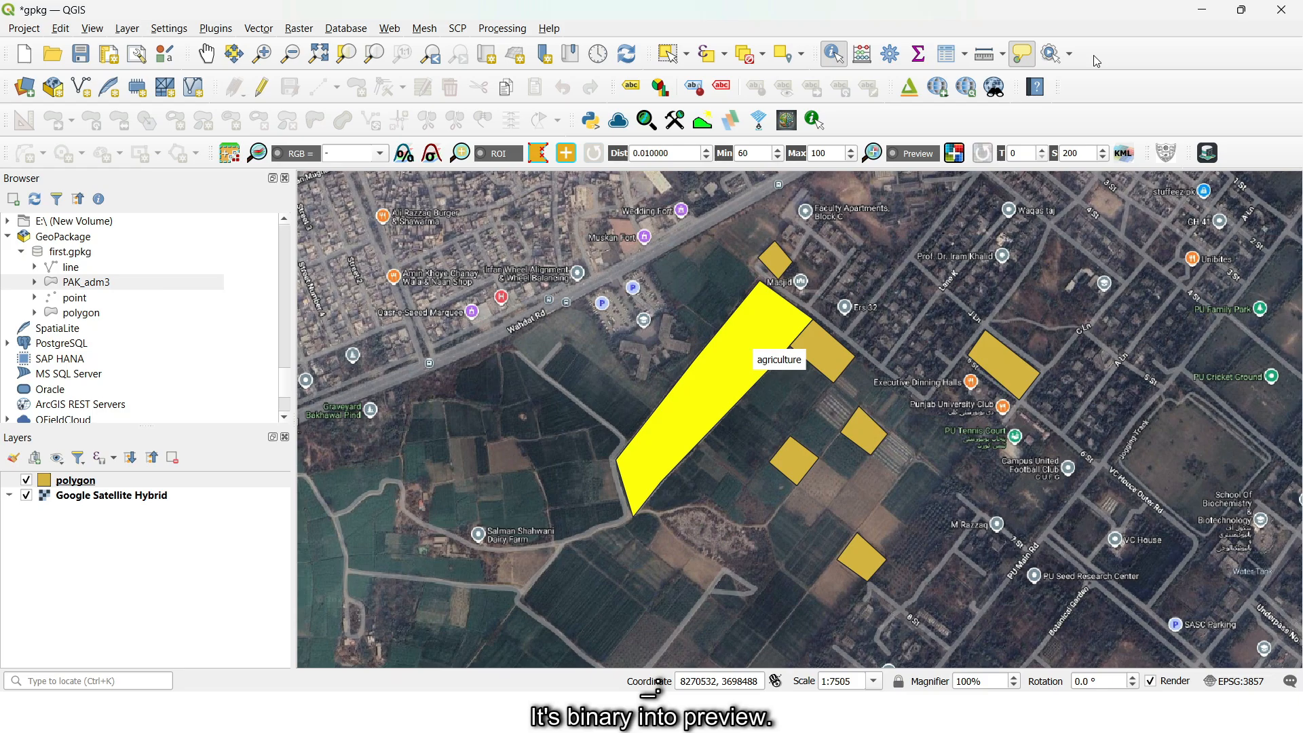
# - Open the polygon layer's attribute table and enable editing
pyautogui.scroll(-1, 897, 413)
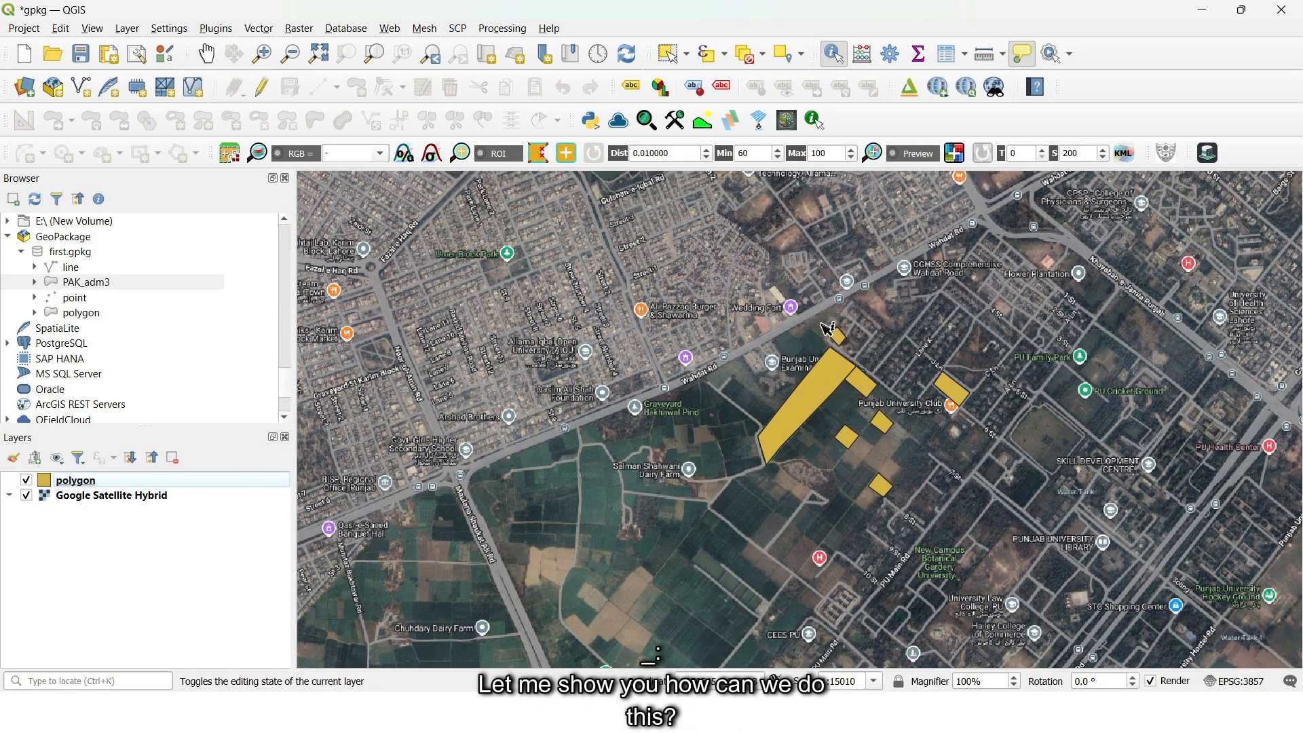
pyautogui.click(72, 486)
pyautogui.rightClick(72, 487)
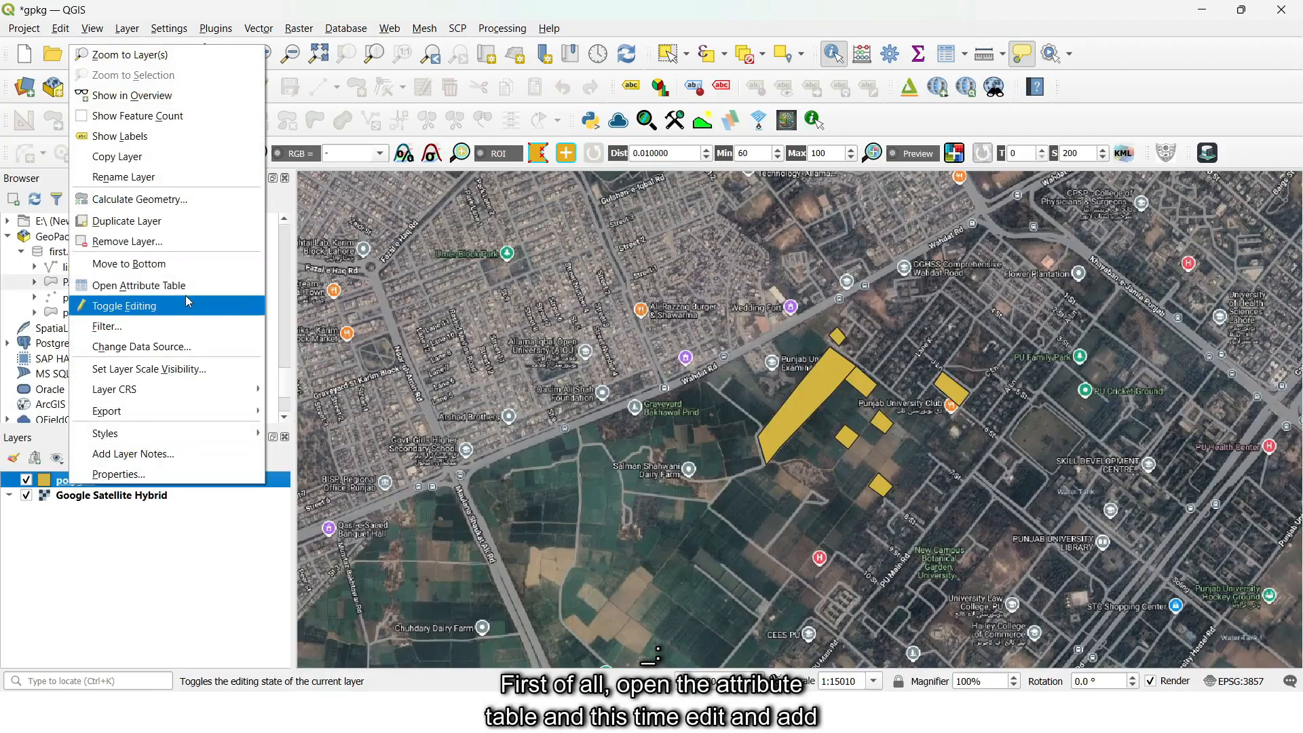
pyautogui.click(183, 285)
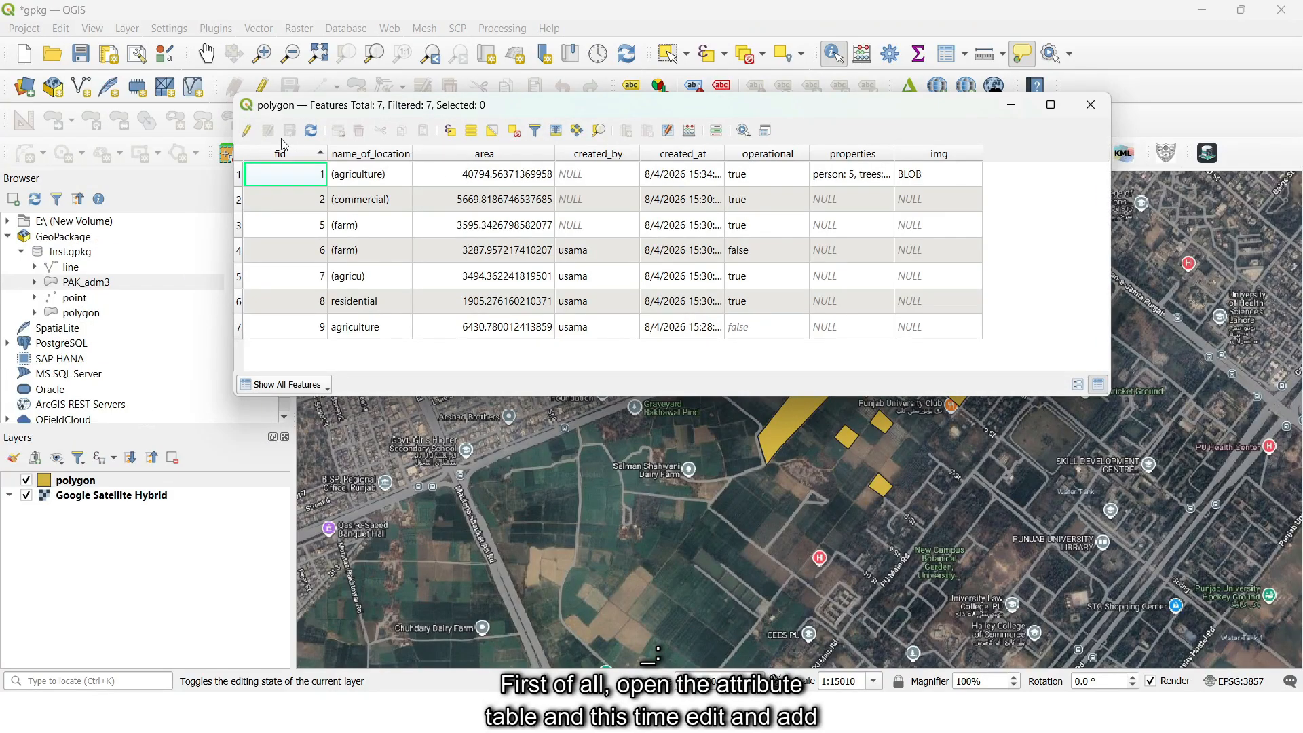
pyautogui.click(246, 131)
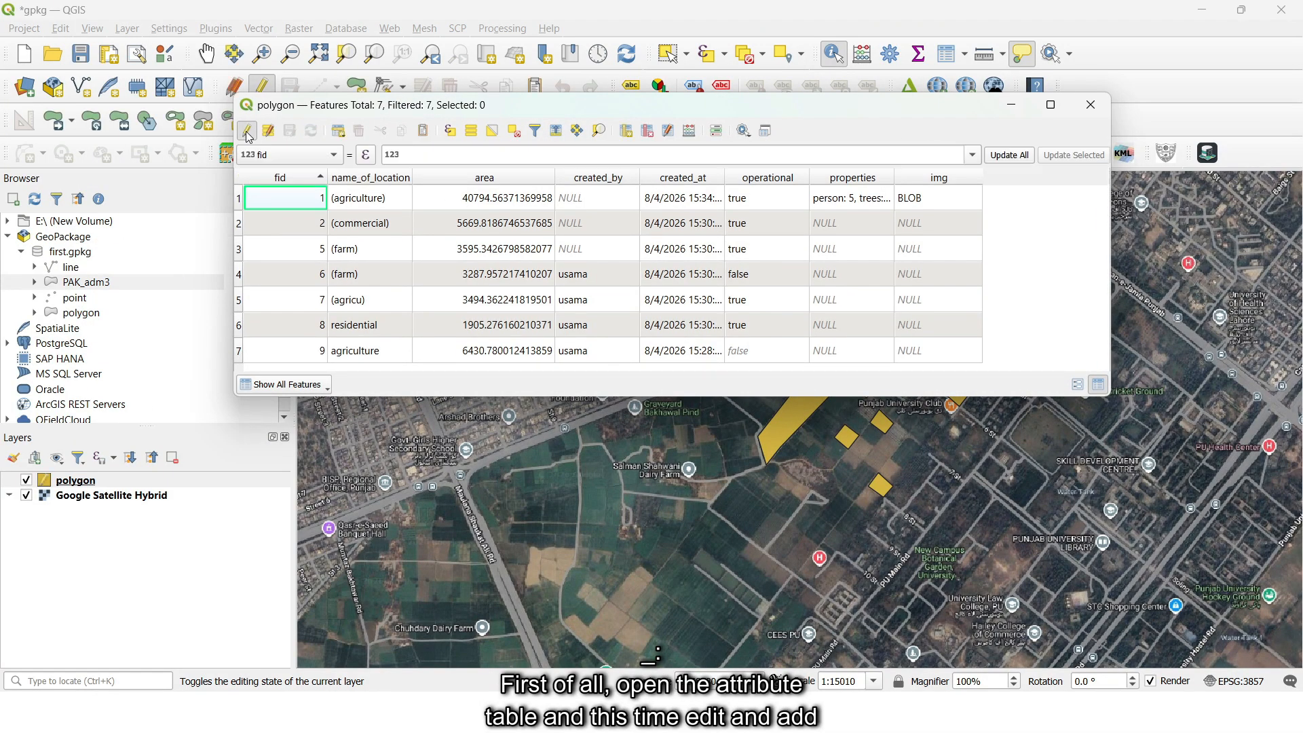
# - Add a Text (string) field named img_name with length 100 to the polygon layer and save the edits
pyautogui.click(627, 131)
pyautogui.write('img_name')
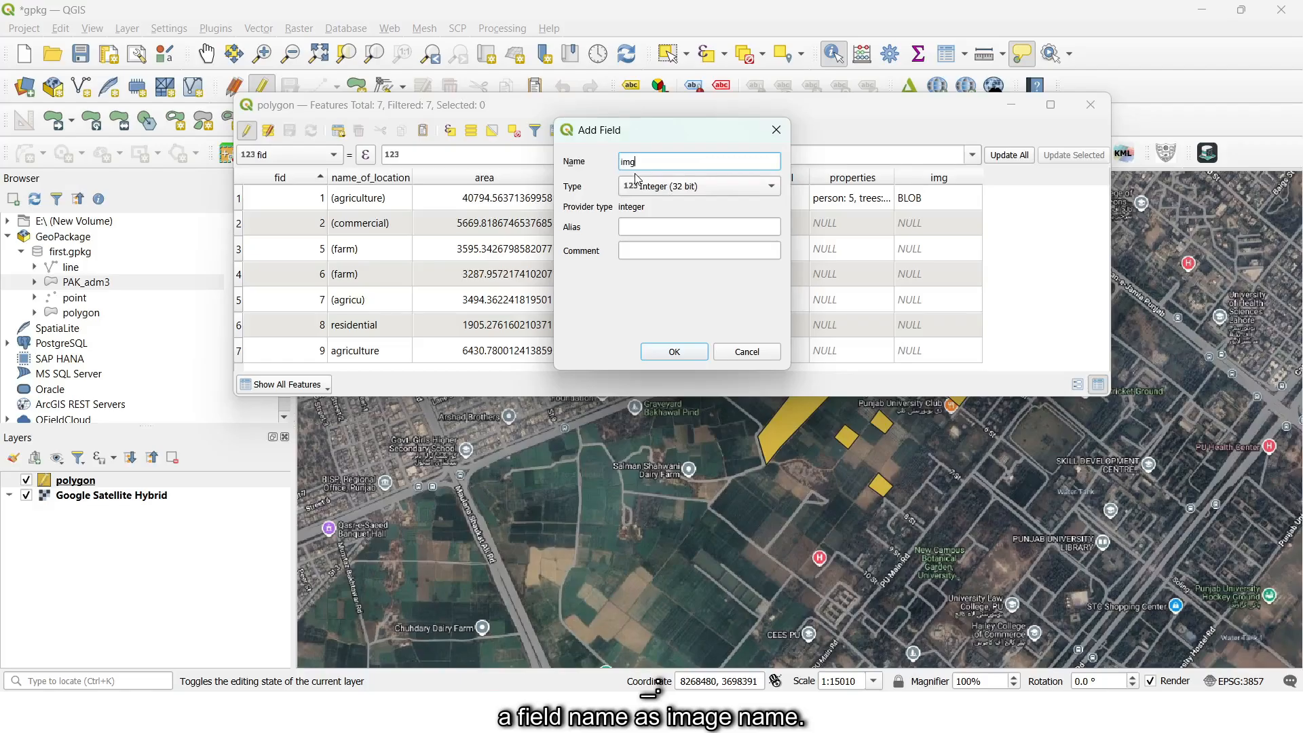
pyautogui.click(648, 193)
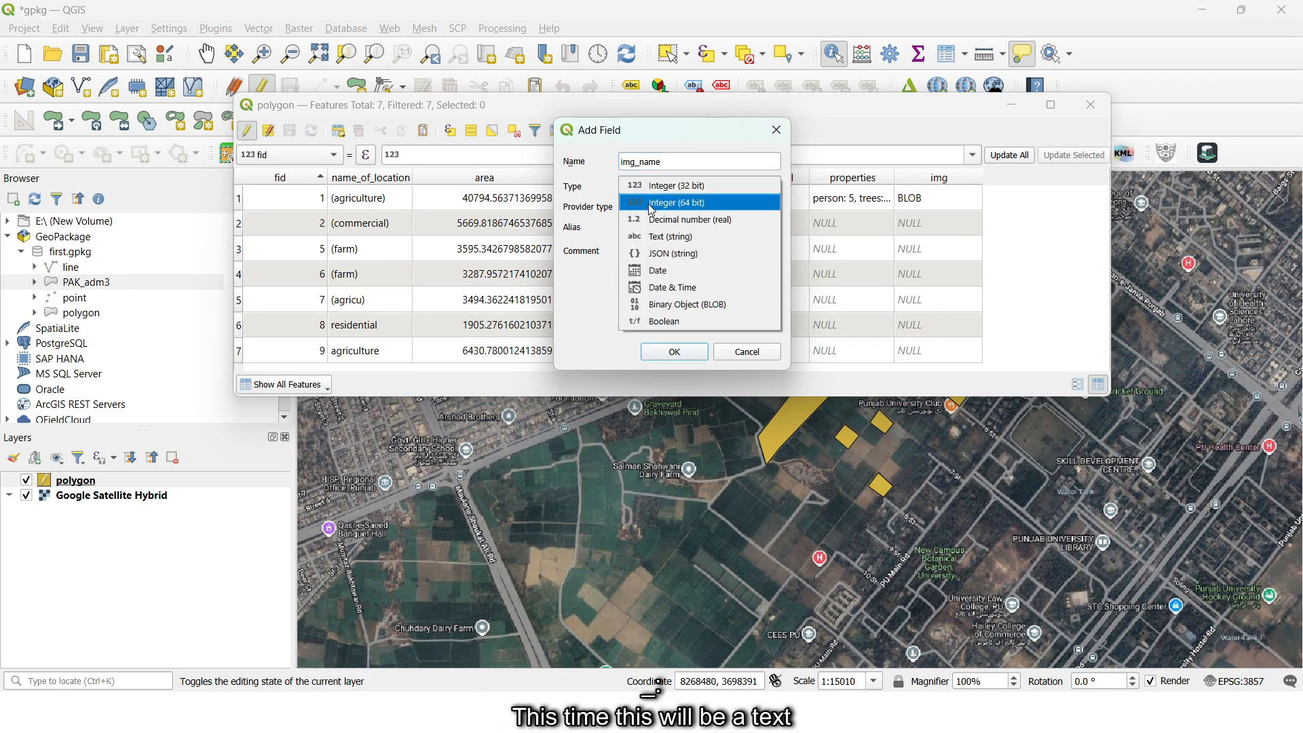
pyautogui.click(658, 238)
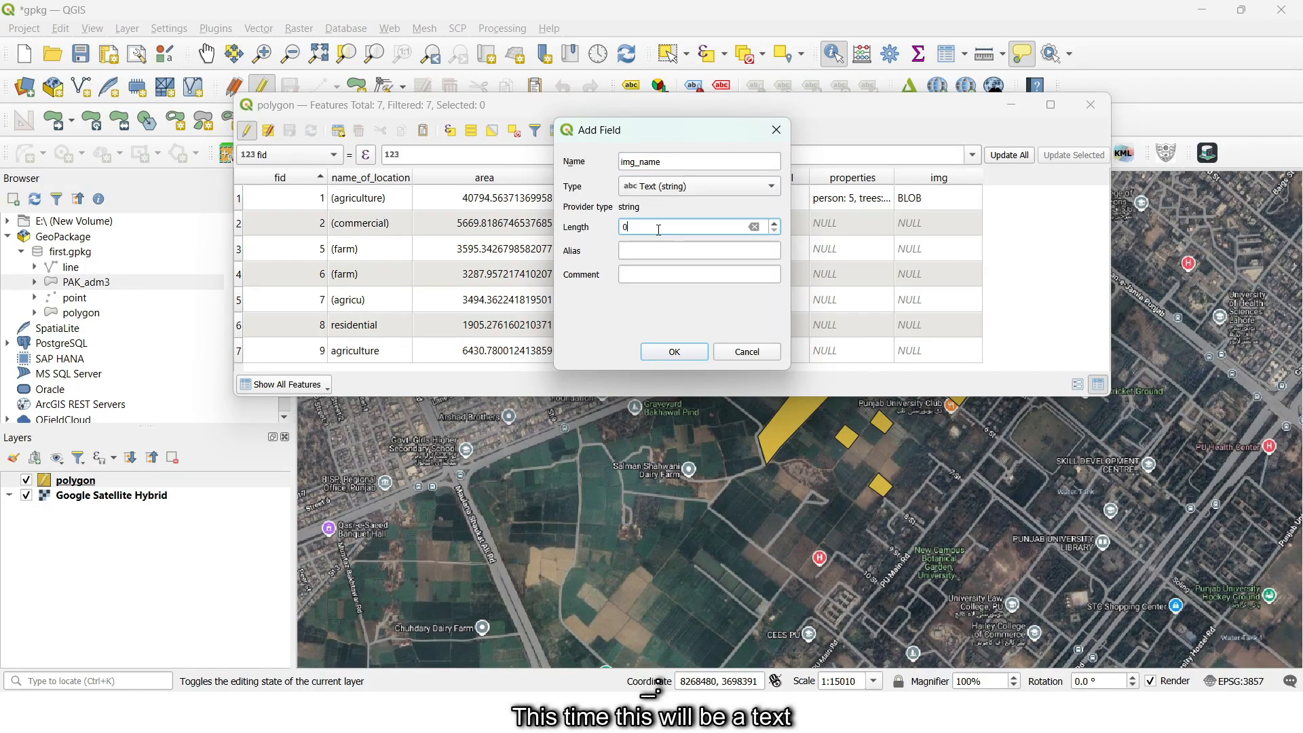
pyautogui.click(658, 229)
pyautogui.write('100')
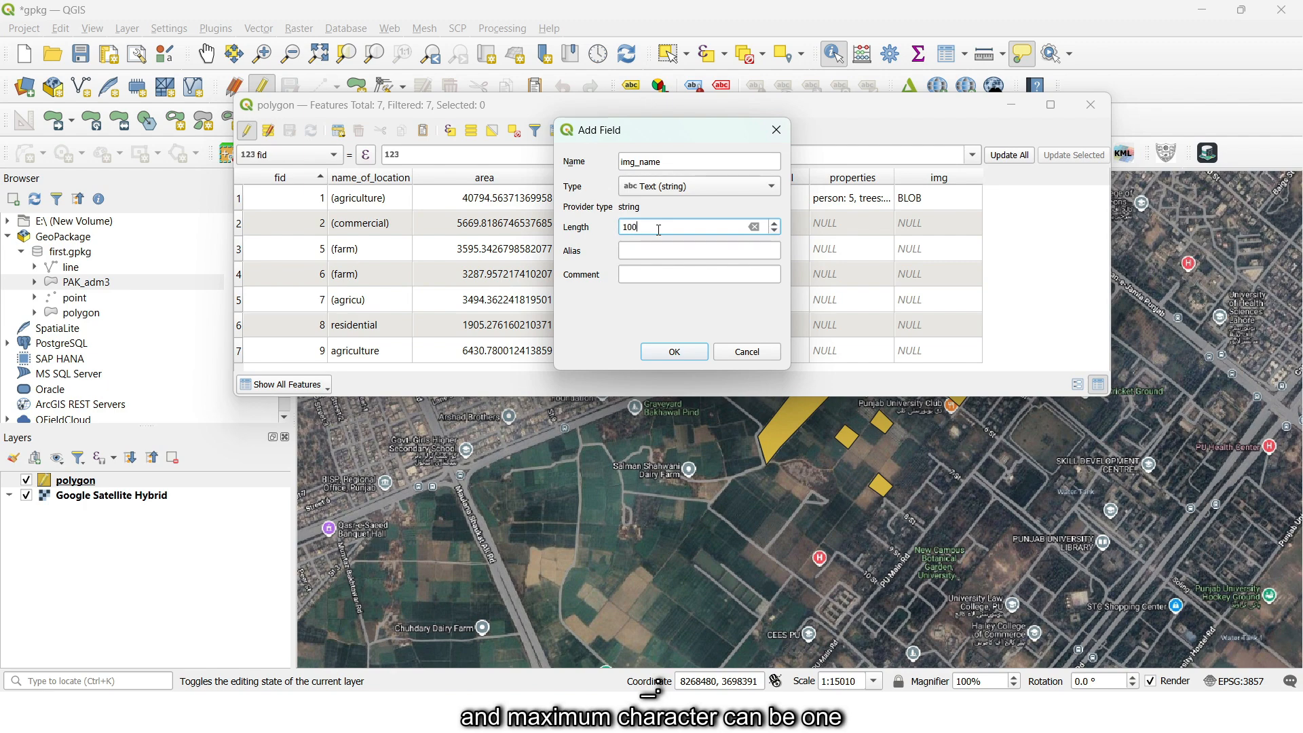
pyautogui.click(674, 351)
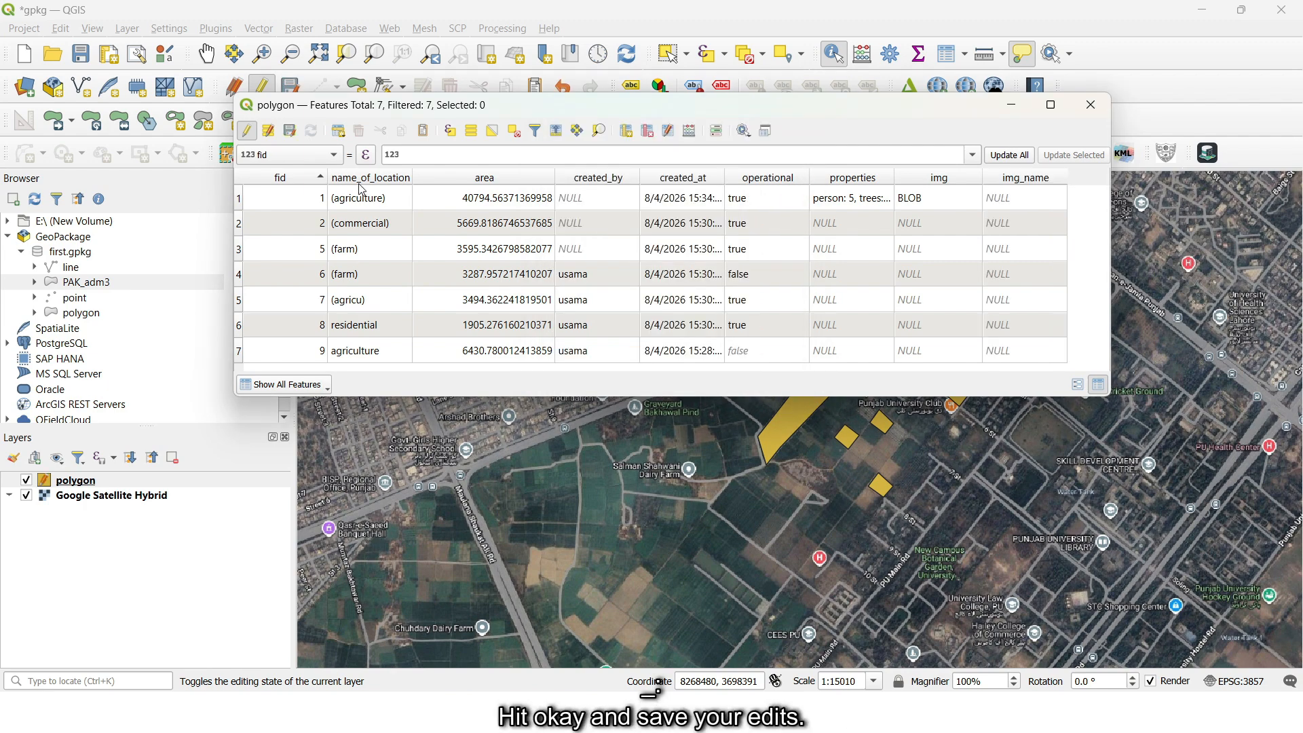
pyautogui.click(248, 130)
pyautogui.click(614, 367)
# - In the polygon layer's attributes form settings, give img_name the Attachment widget with storage type Select Existing file
pyautogui.rightClick(161, 475)
pyautogui.click(163, 467)
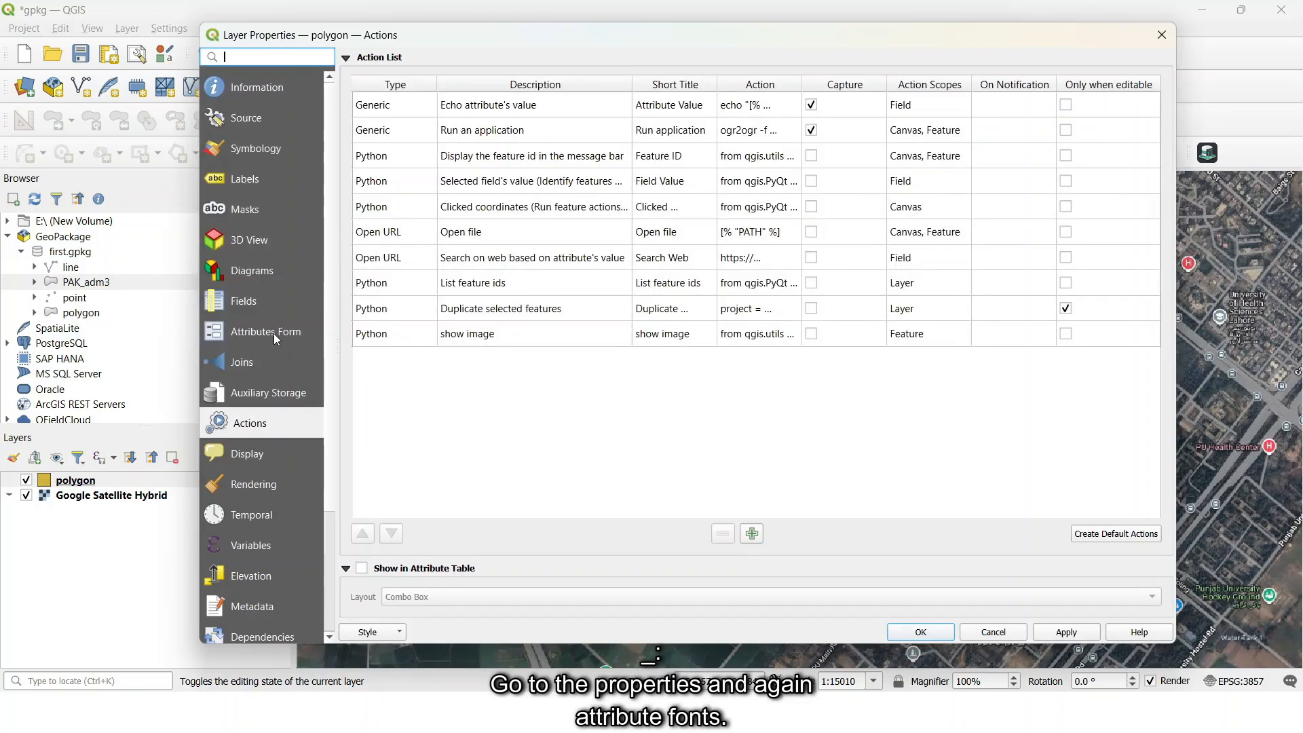
pyautogui.click(275, 333)
pyautogui.click(432, 239)
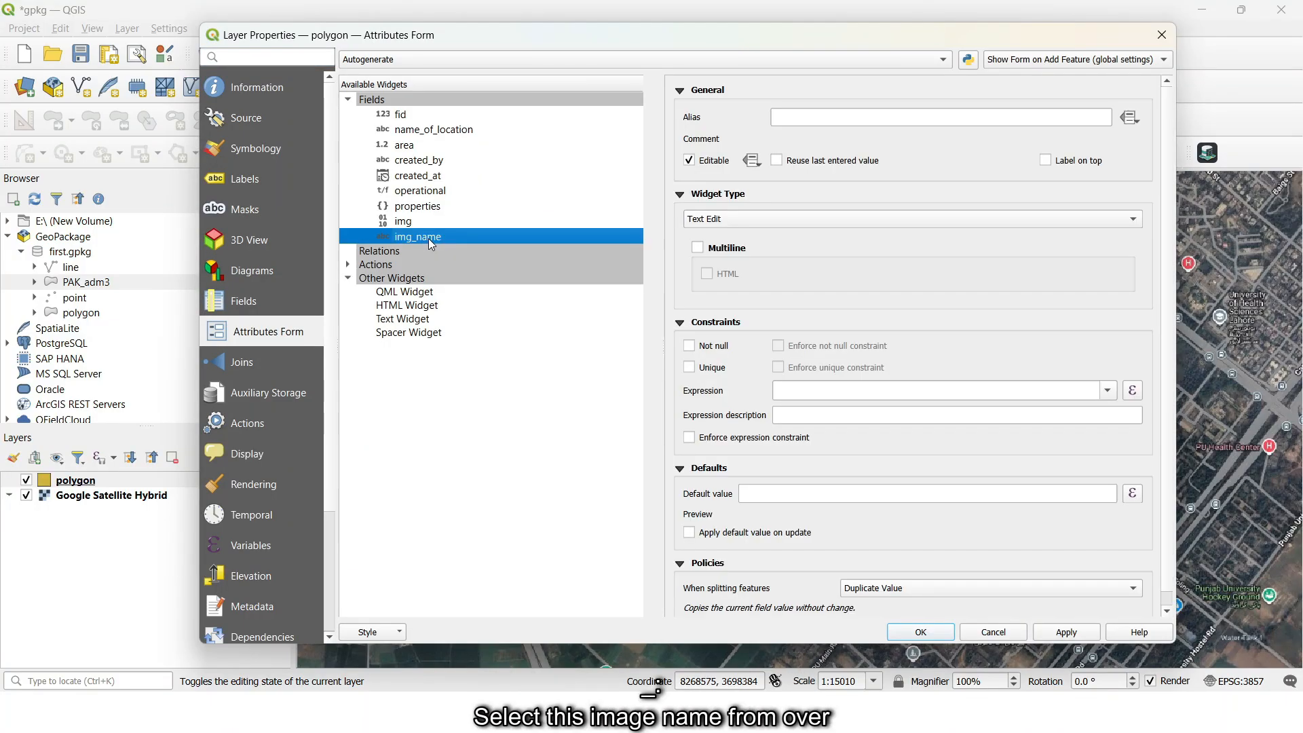
pyautogui.click(750, 223)
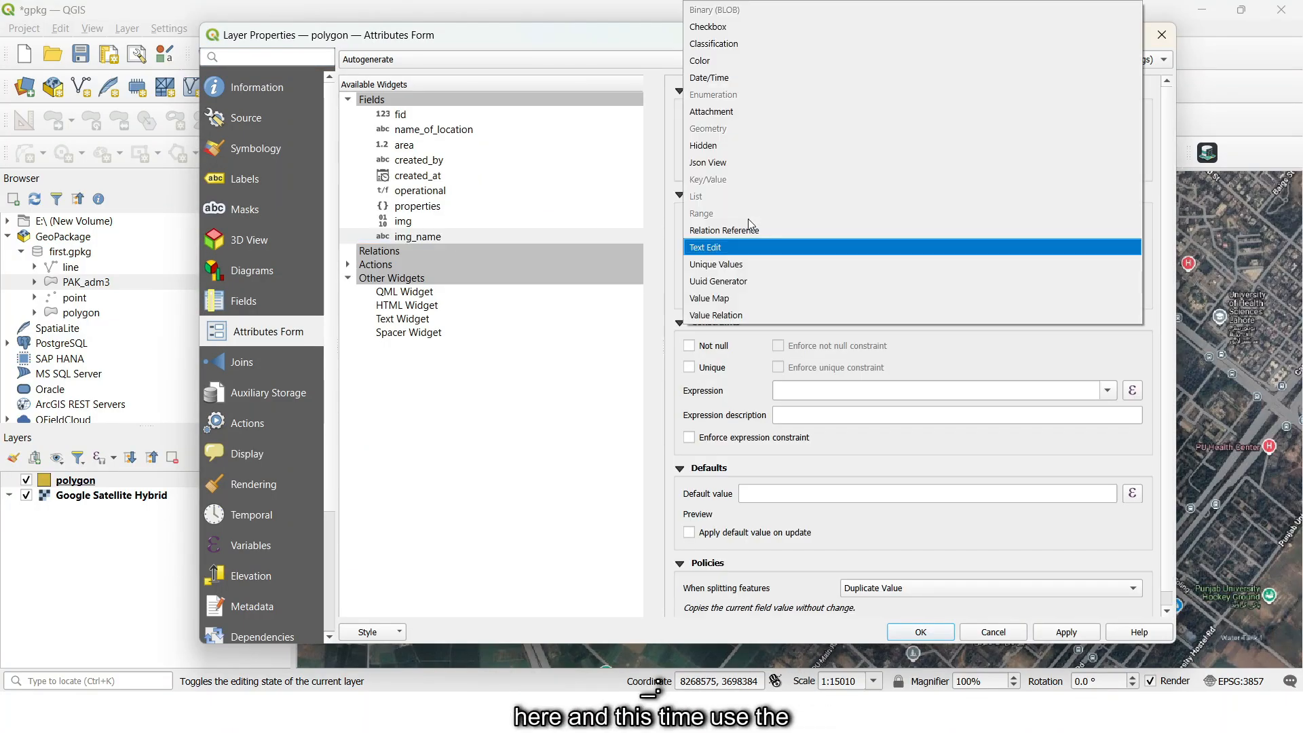
pyautogui.click(763, 116)
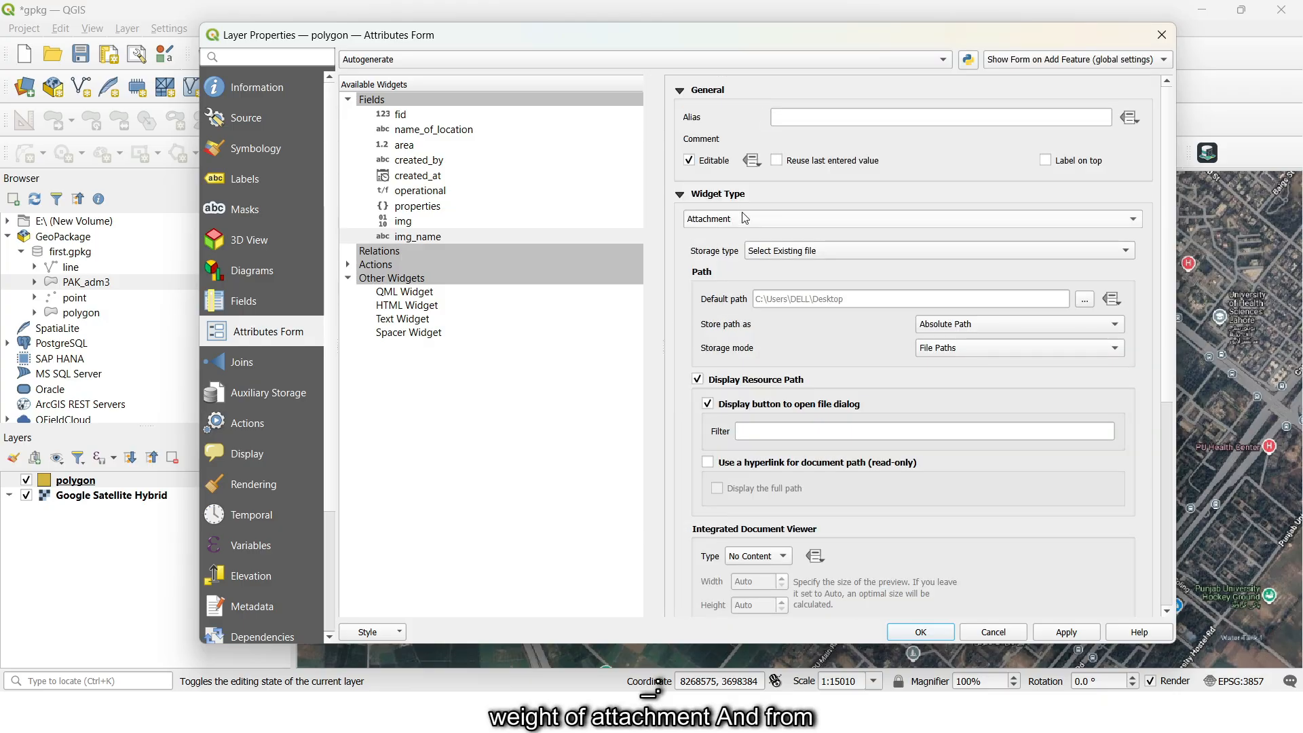
pyautogui.click(769, 257)
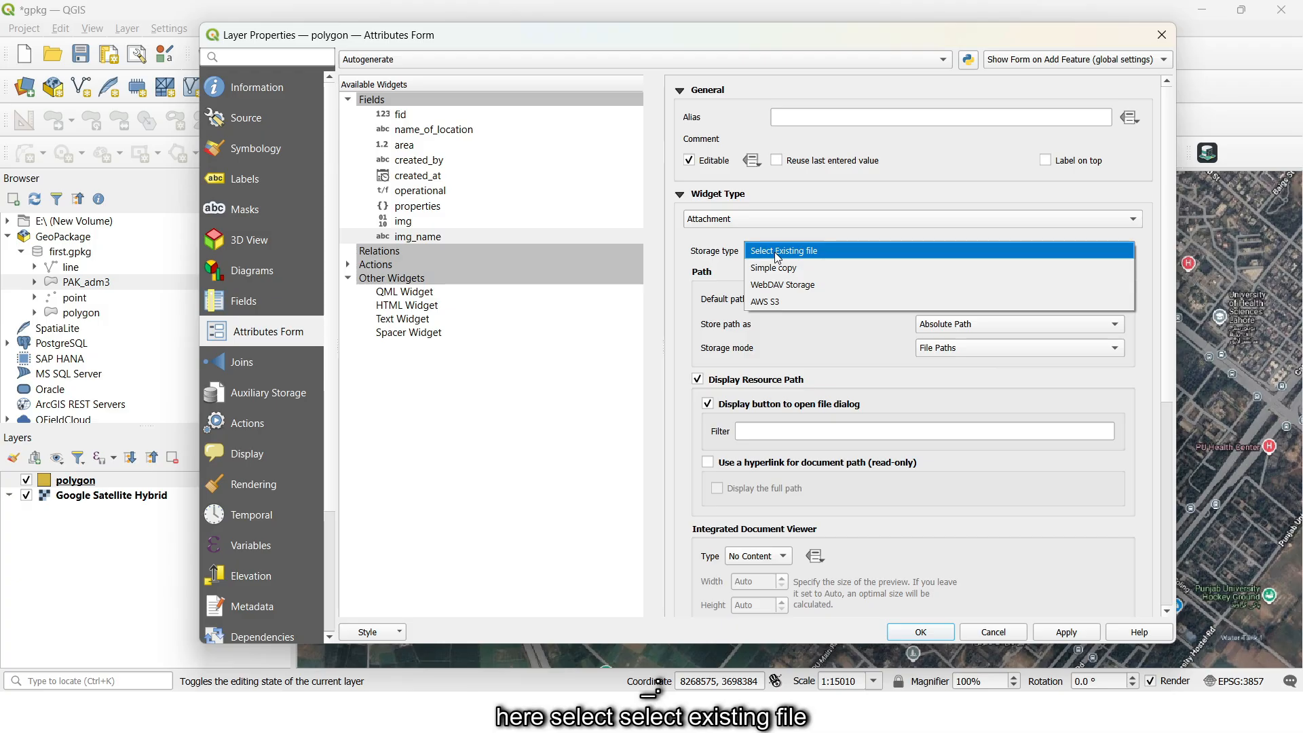
pyautogui.click(778, 258)
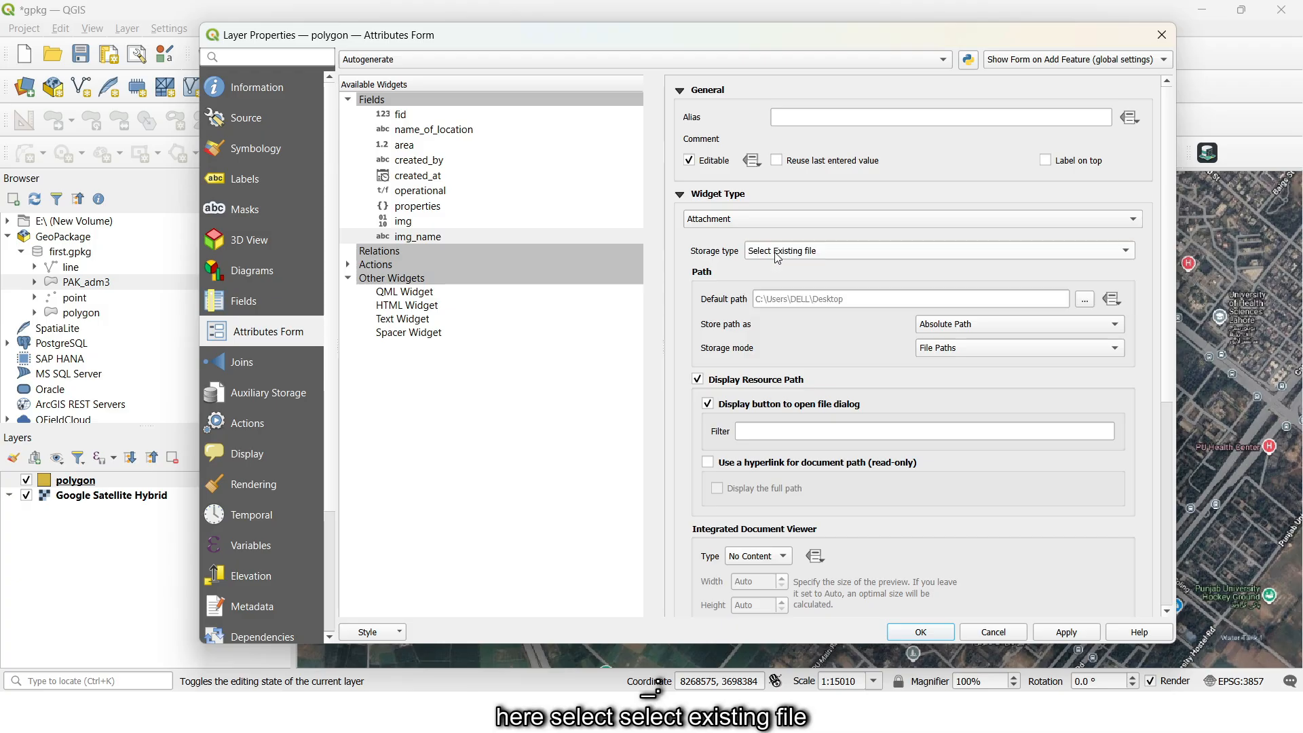
# - Set the img_name default path to the project_res/execution_images folder, keep storing paths as Absolute Path and confirm the layer properties
pyautogui.click(1084, 300)
pyautogui.click(460, 258)
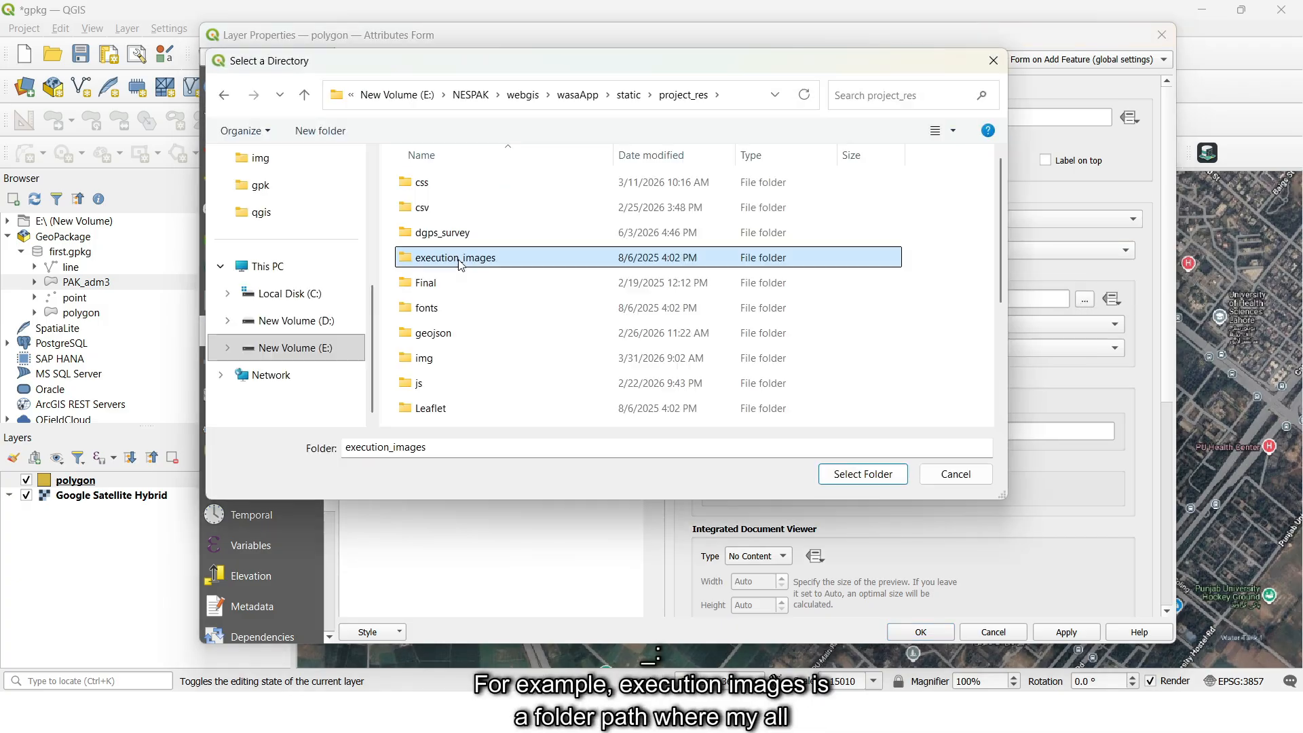
pyautogui.click(851, 475)
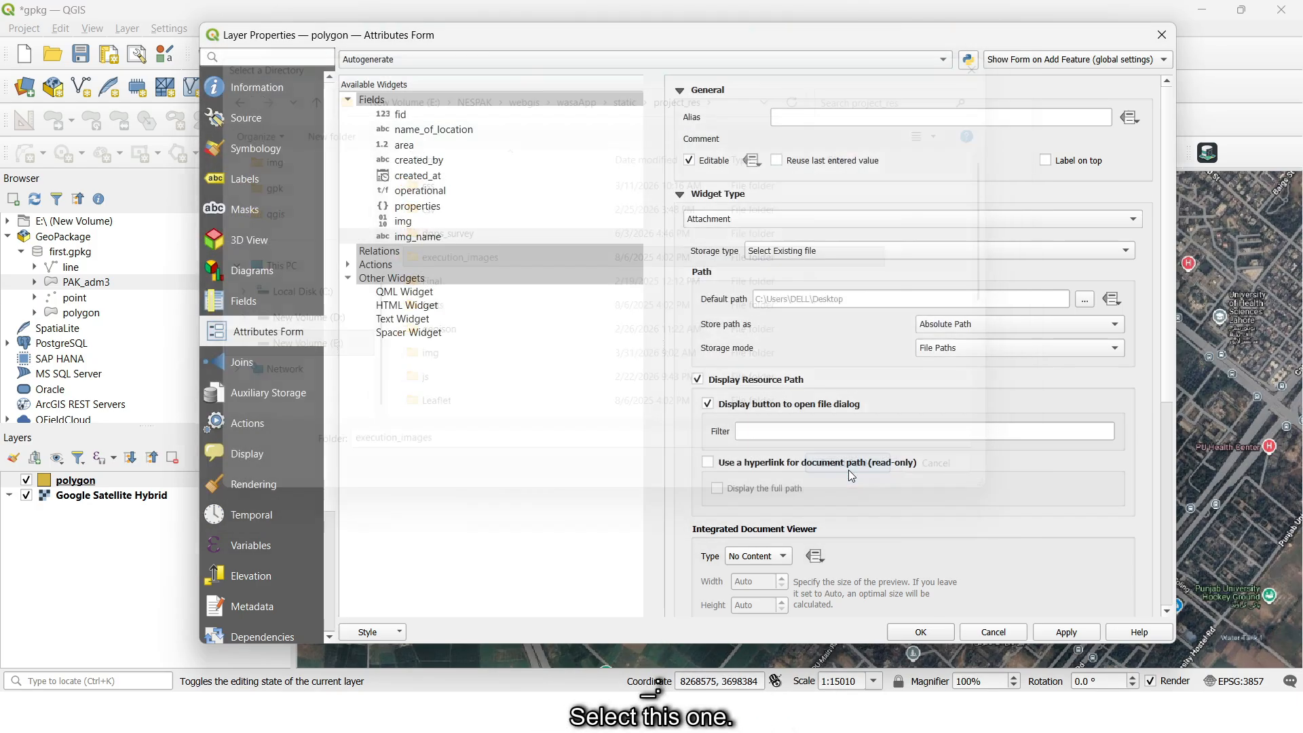
pyautogui.click(924, 330)
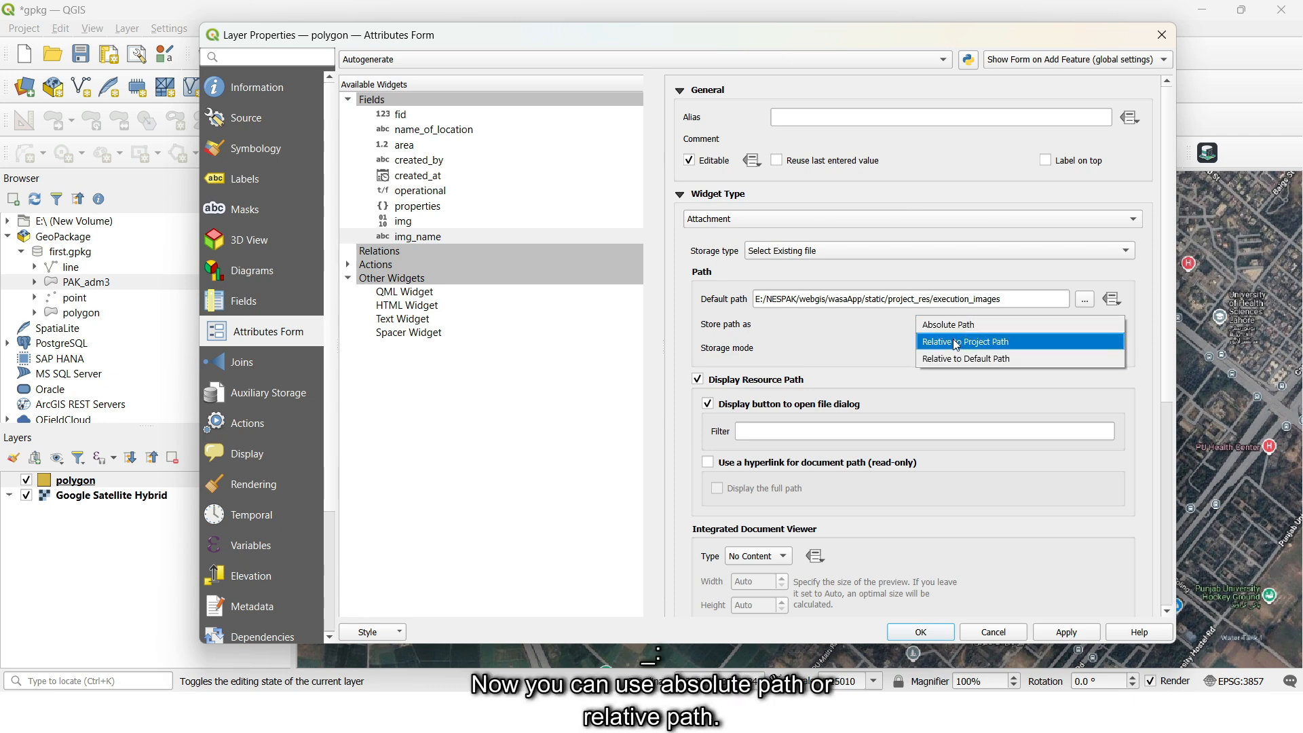
pyautogui.click(950, 325)
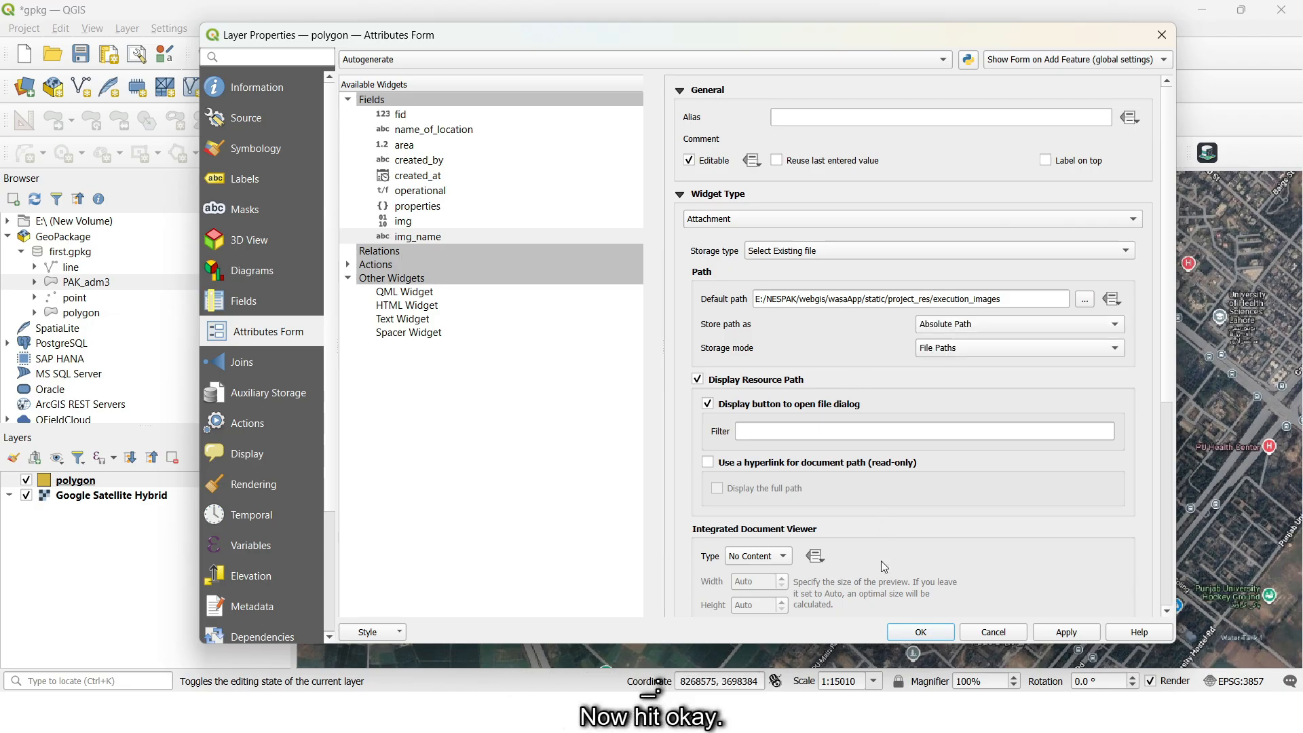
pyautogui.click(920, 630)
# - Enable editing on the polygon layer, attach image 1 from execution_images as img_name for the feature with fid 1, and save the edits
pyautogui.click(262, 88)
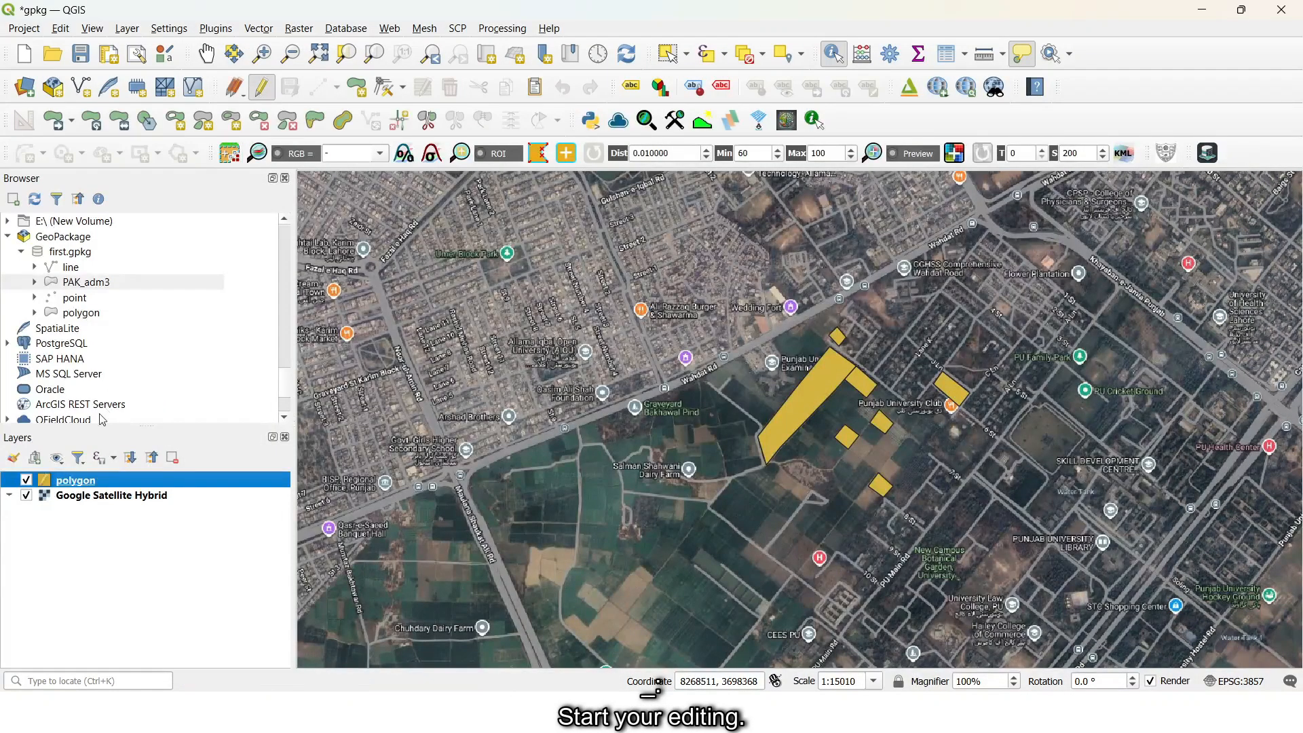
pyautogui.rightClick(79, 480)
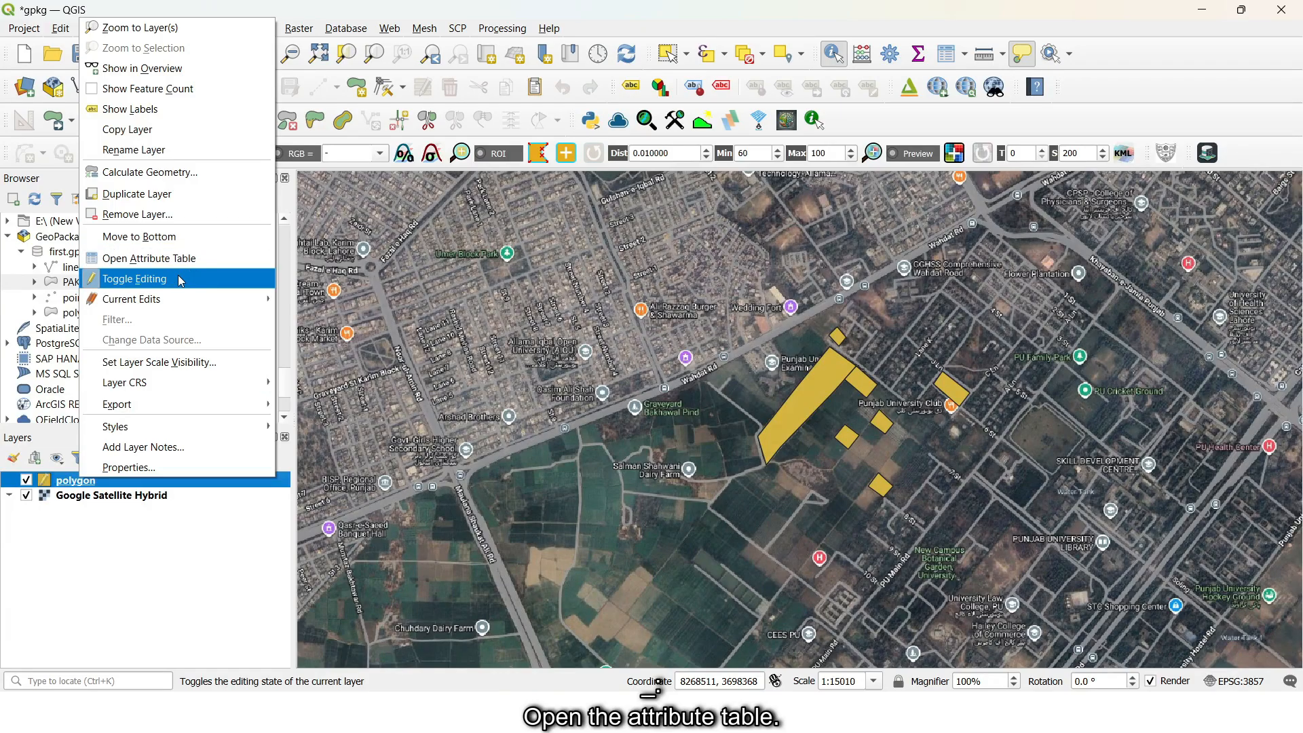
pyautogui.click(180, 260)
pyautogui.click(1052, 204)
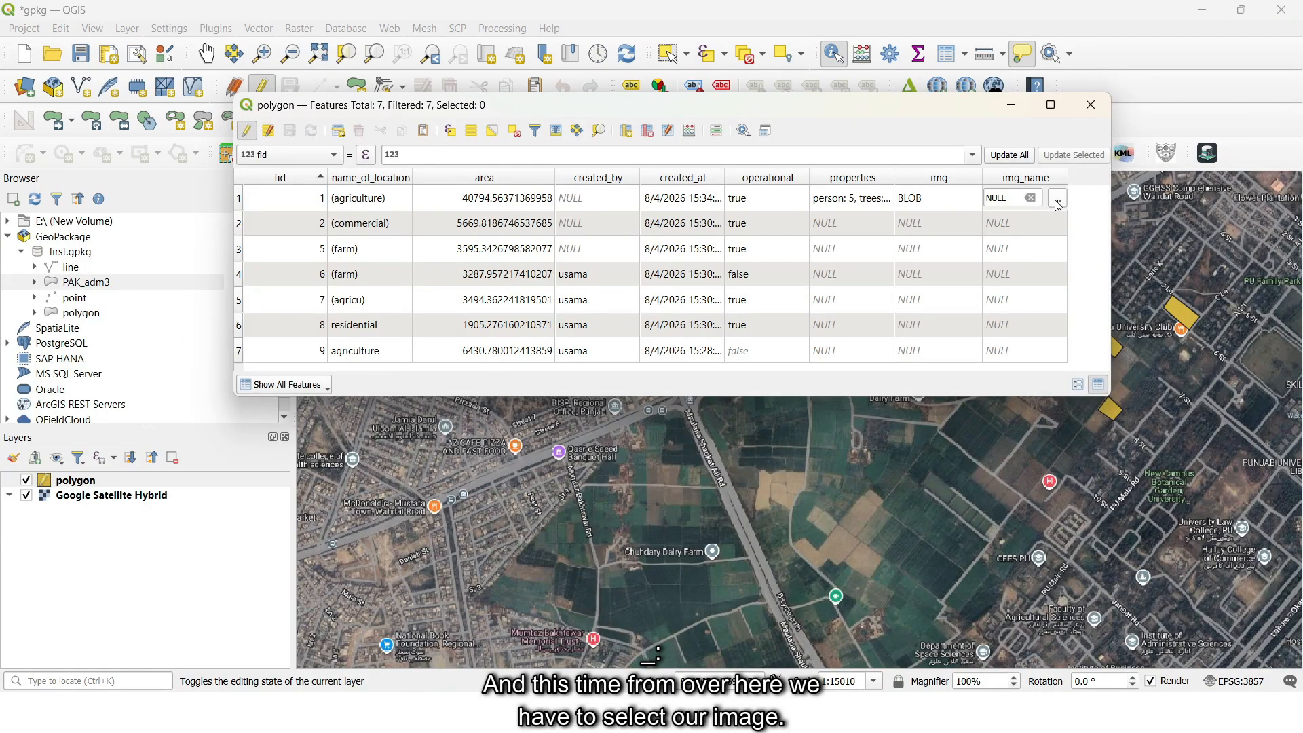
pyautogui.click(1055, 199)
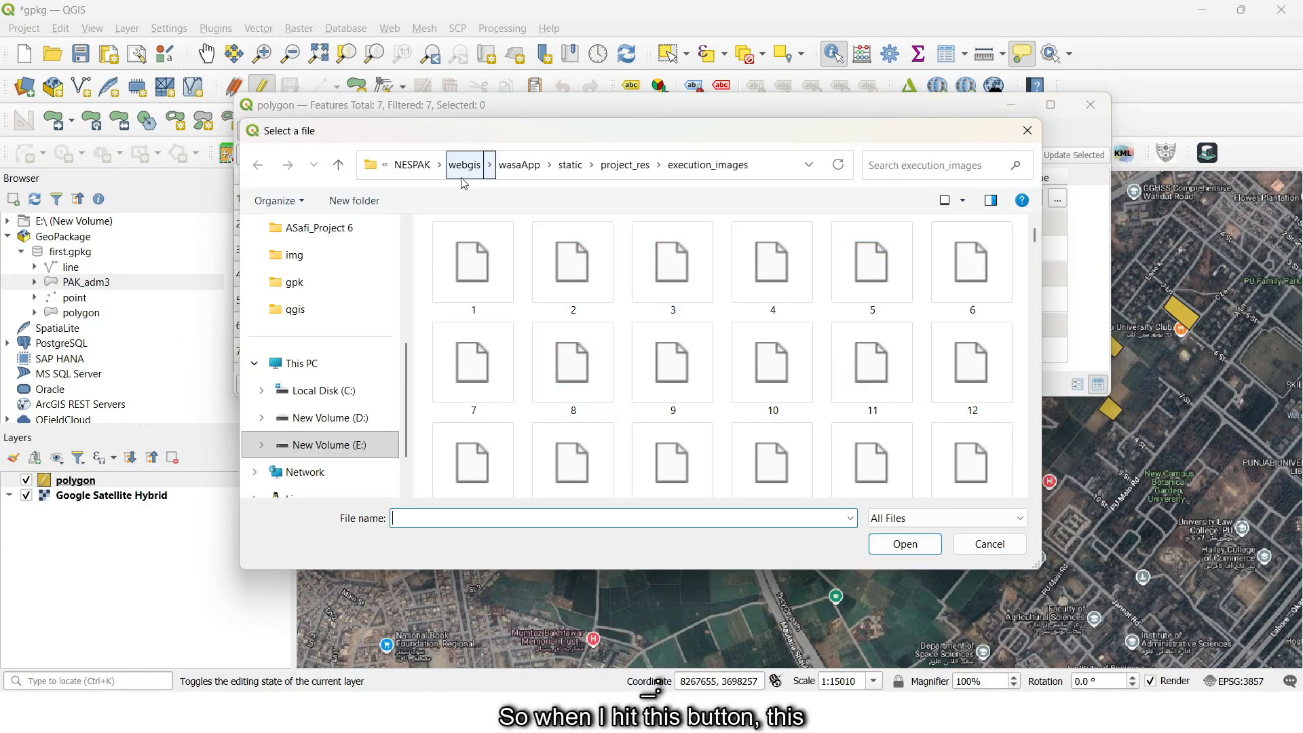
pyautogui.click(1027, 130)
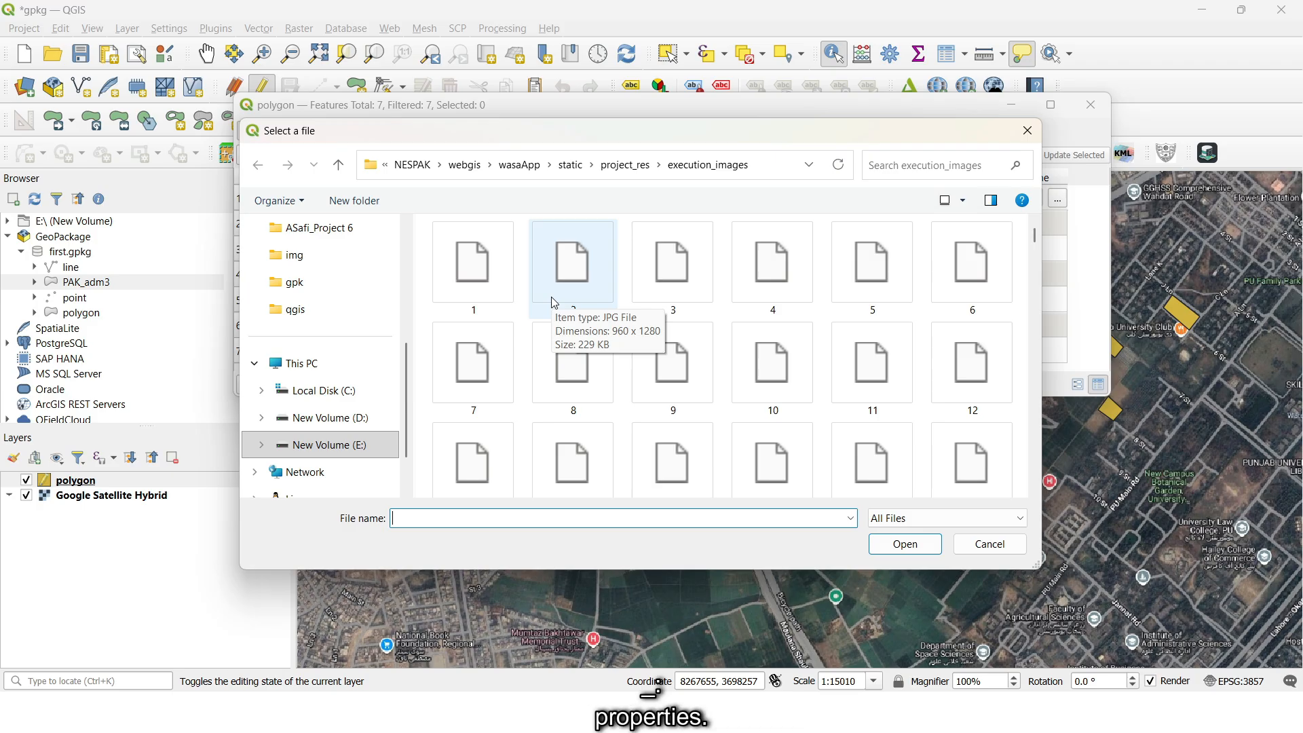
pyautogui.click(474, 268)
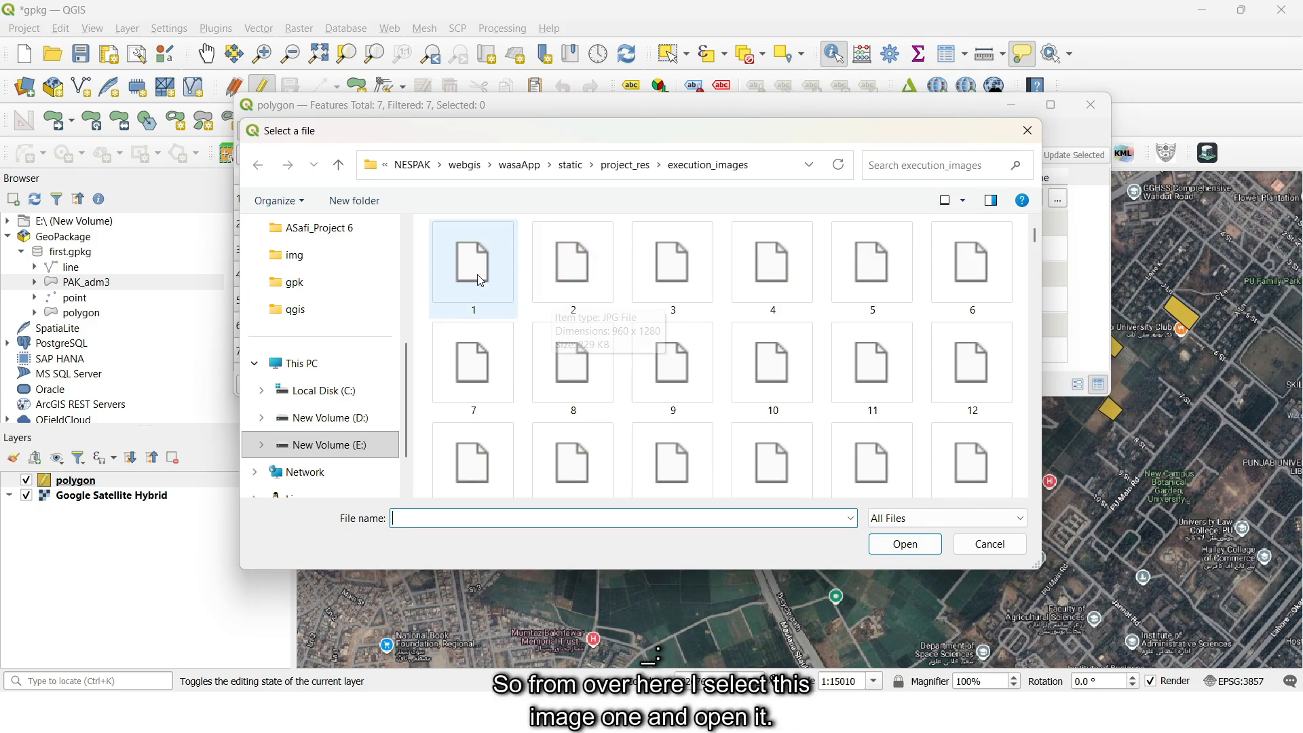
pyautogui.click(898, 545)
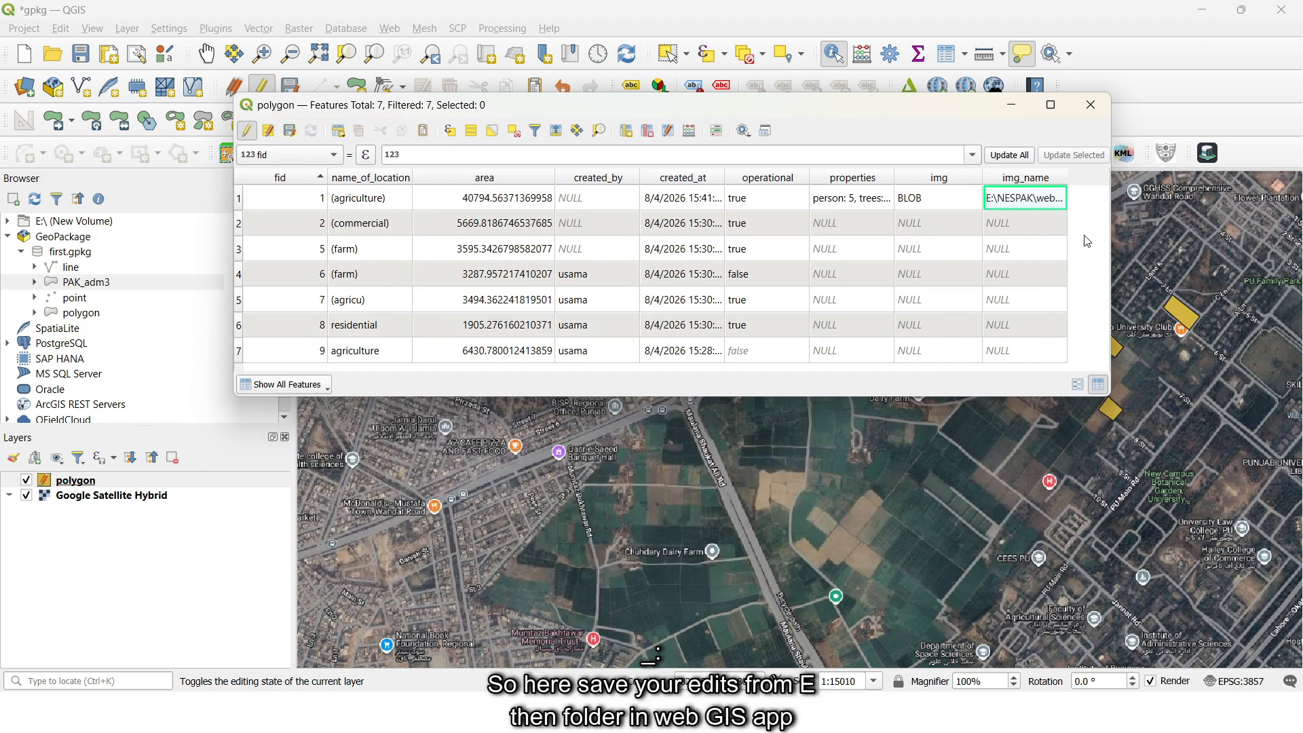
pyautogui.click(248, 132)
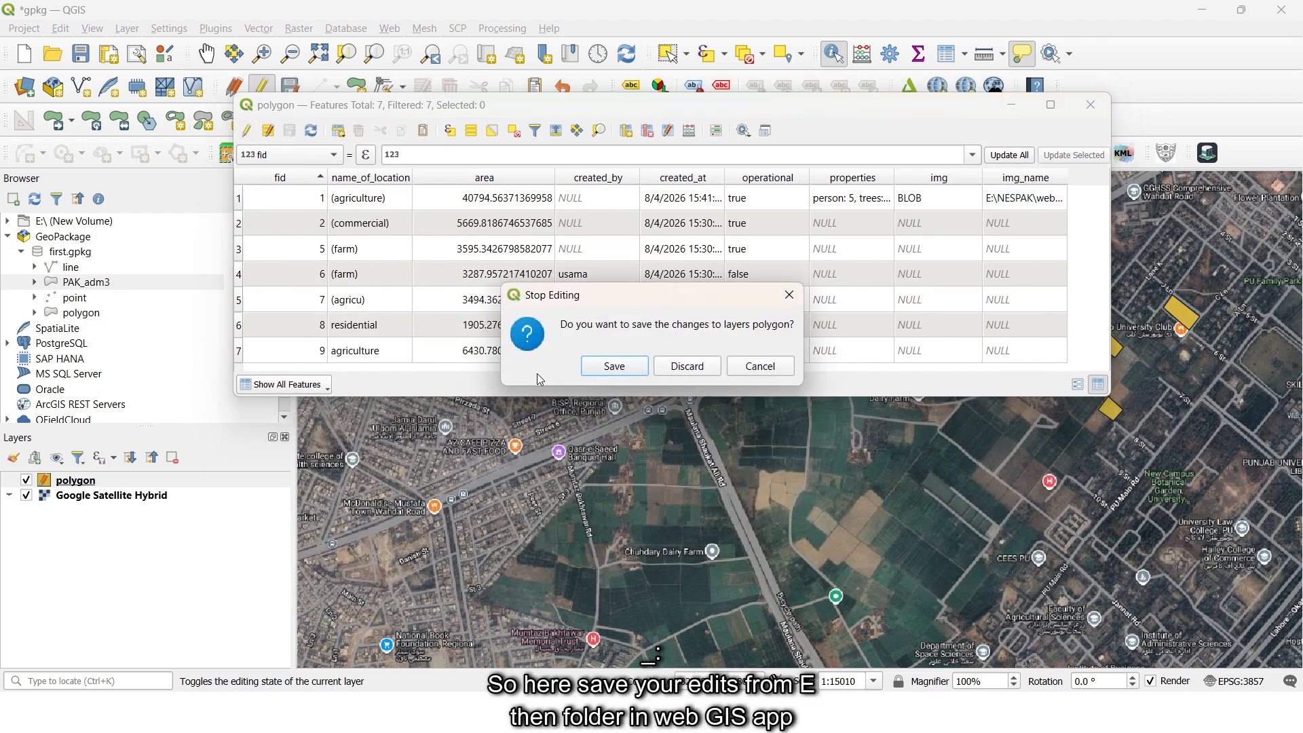
pyautogui.click(613, 366)
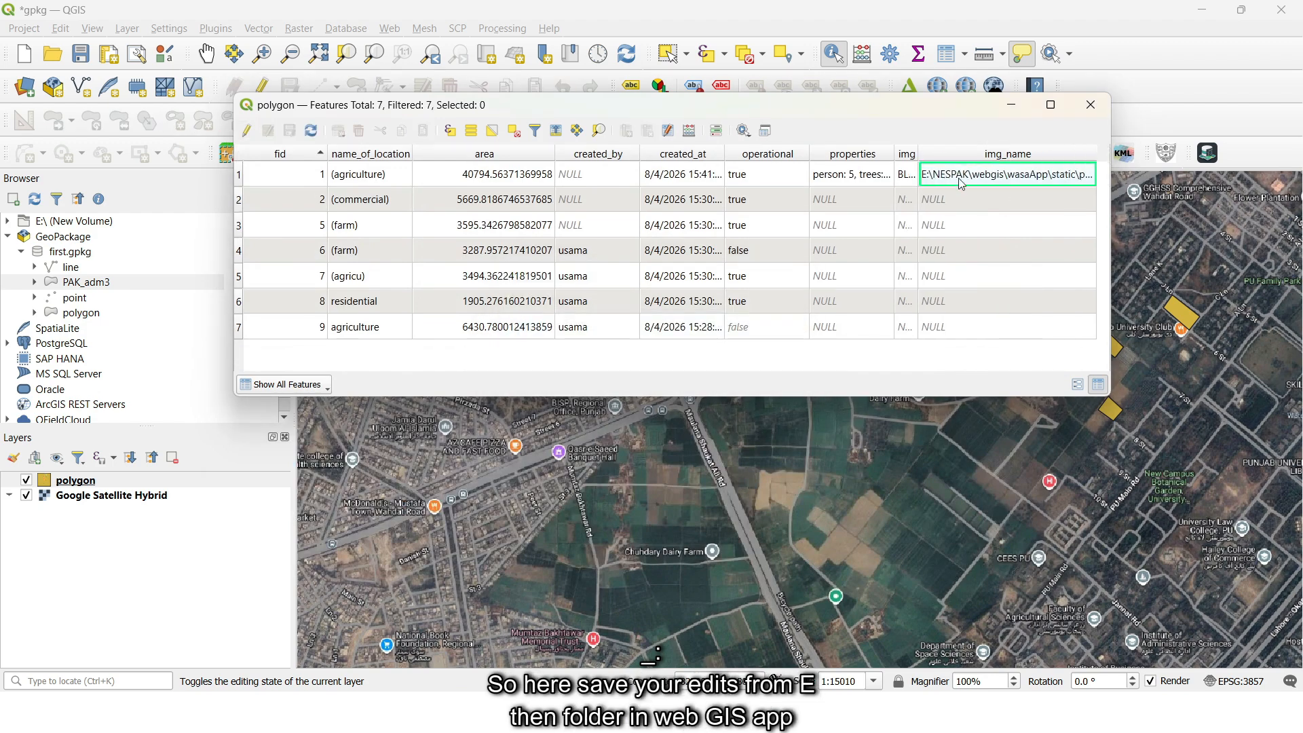
# - Sort by img_name and widen its column to examine the full stored image path
pyautogui.click(1092, 154)
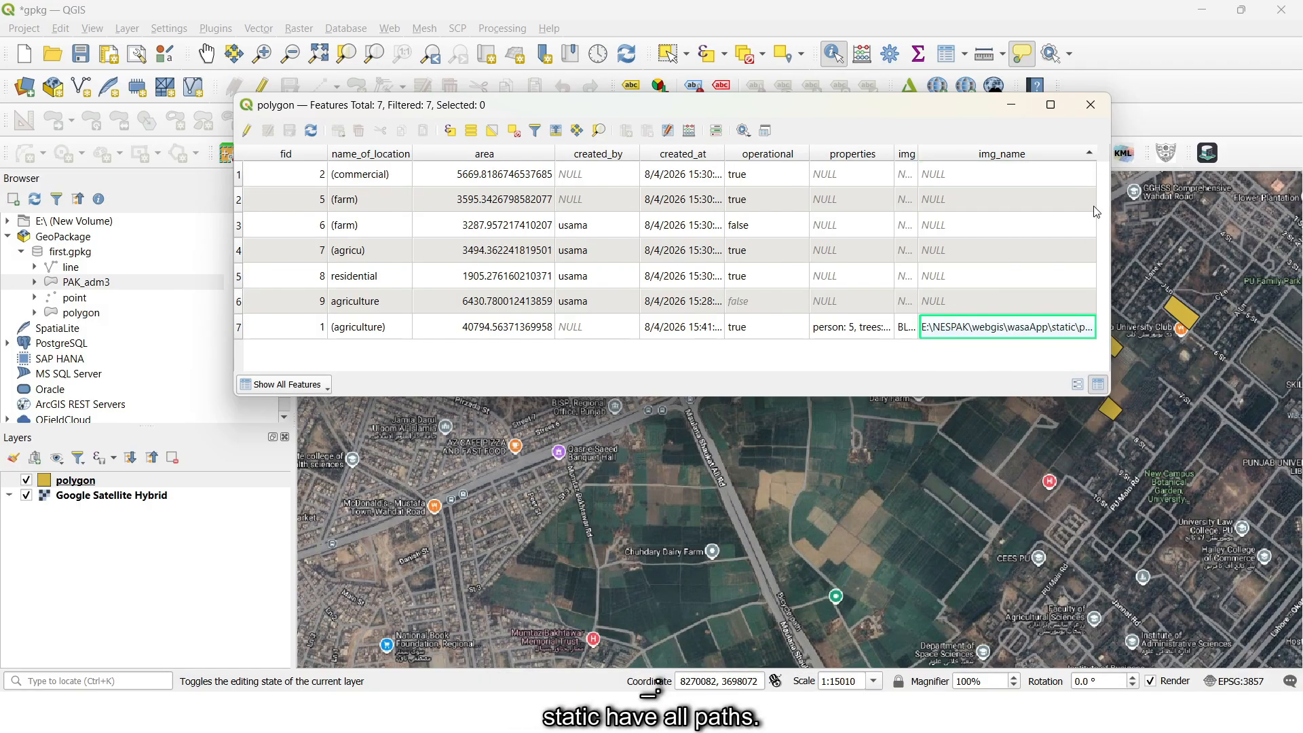
pyautogui.moveTo(1096, 155); pyautogui.dragTo(1152, 157)
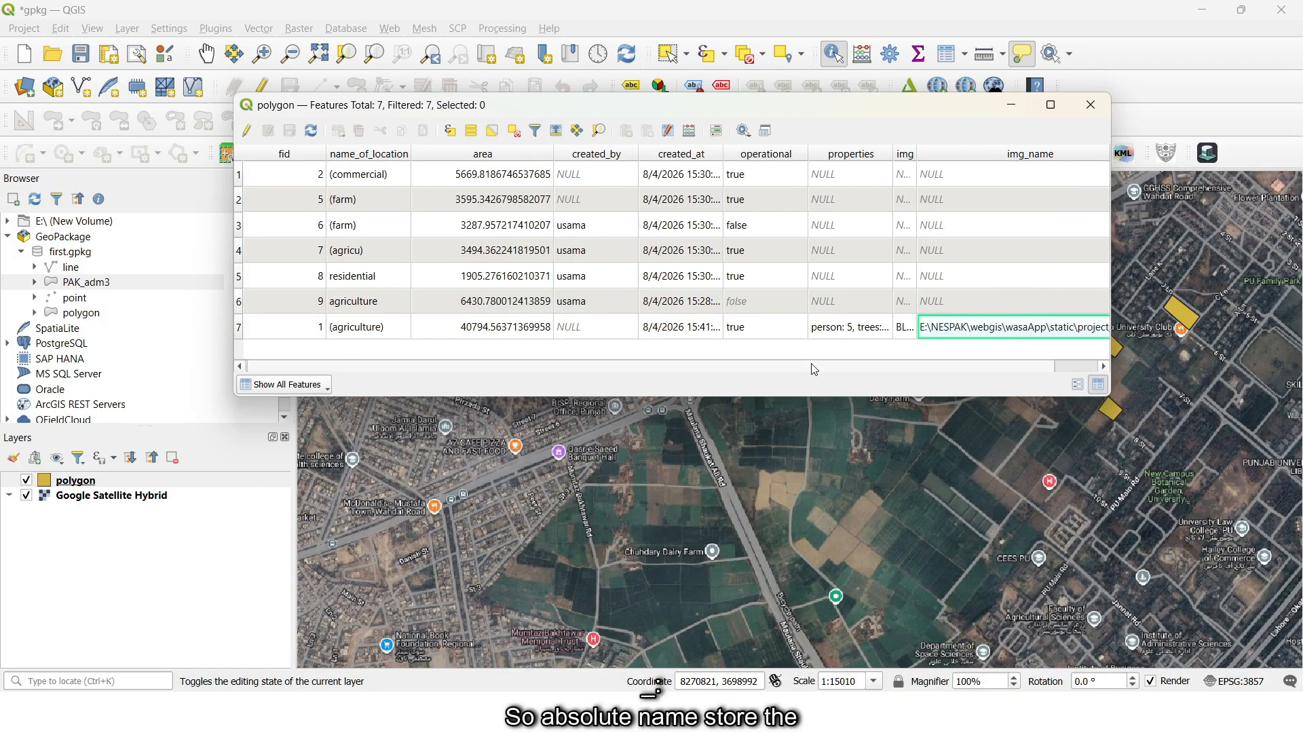
pyautogui.moveTo(812, 364); pyautogui.dragTo(866, 365)
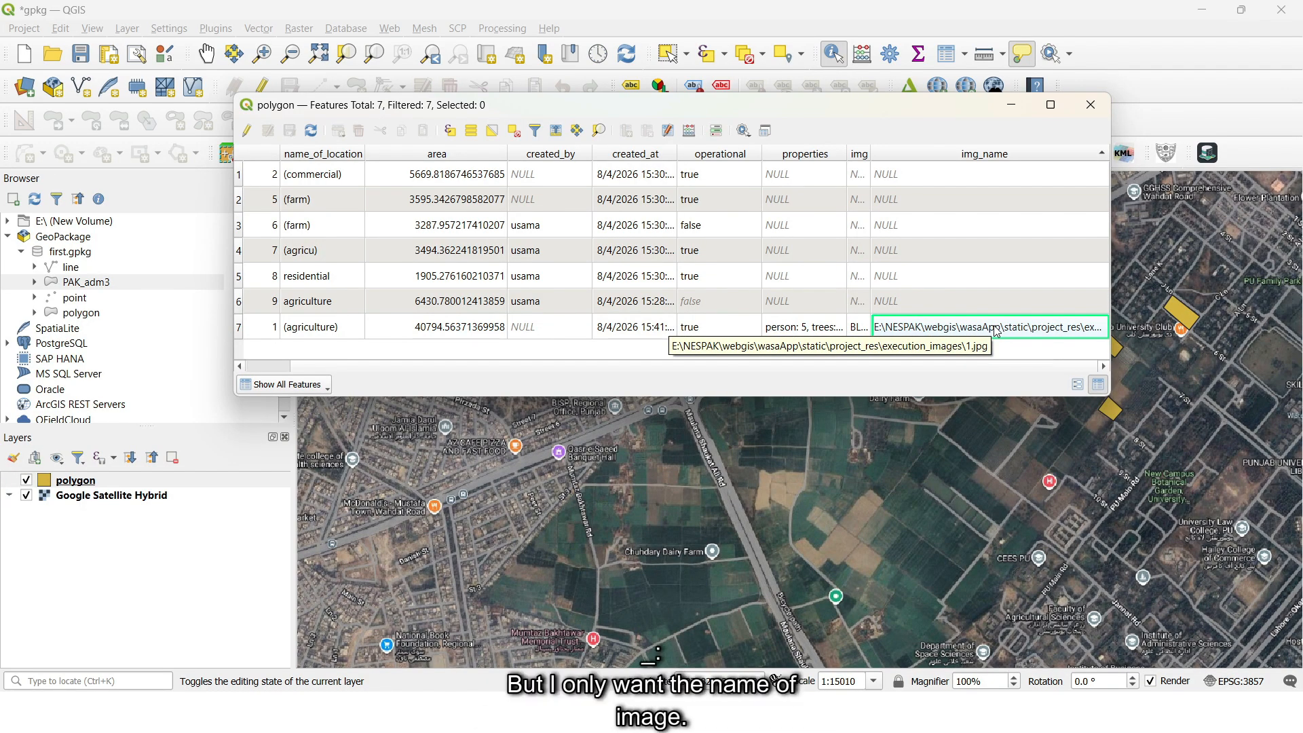
# - Clear the img_name path of the feature with fid 1, save the edits and close the attribute table
pyautogui.hotkey('ctrl', 'e')
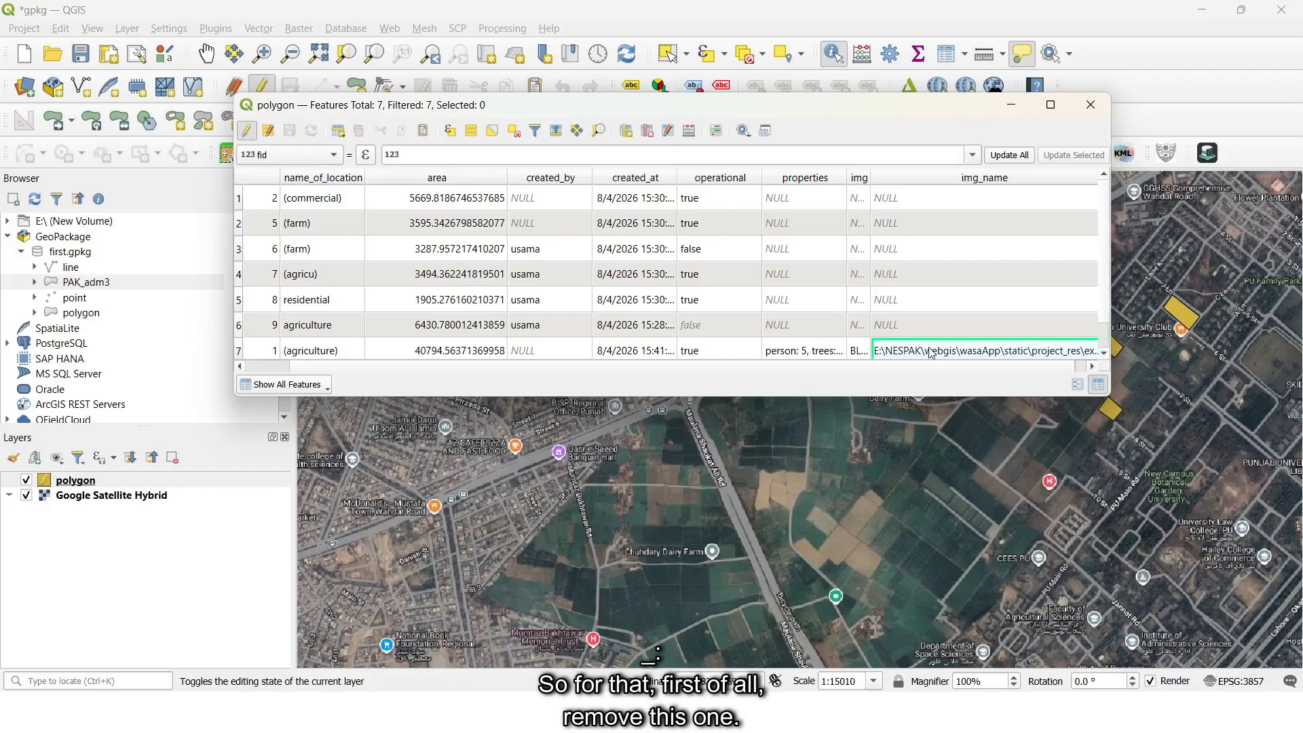
pyautogui.doubleClick(994, 350)
pyautogui.click(1071, 350)
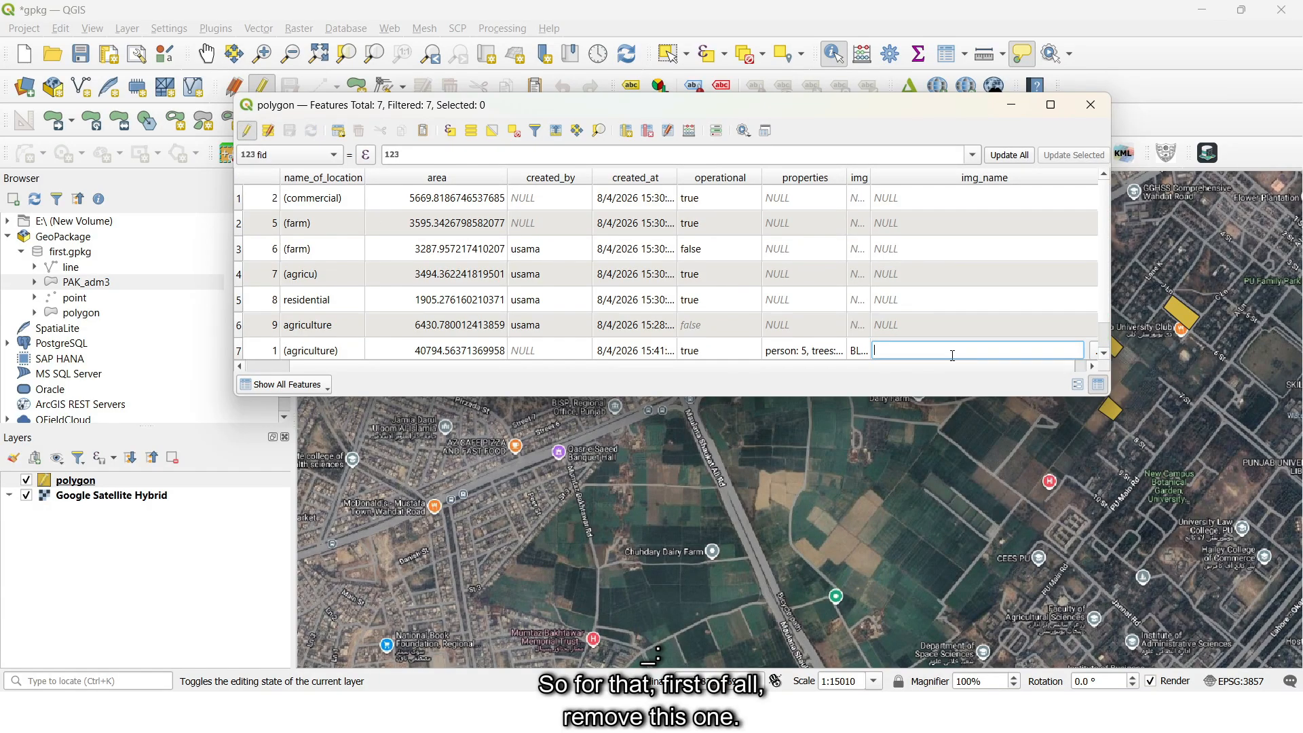
pyautogui.click(247, 131)
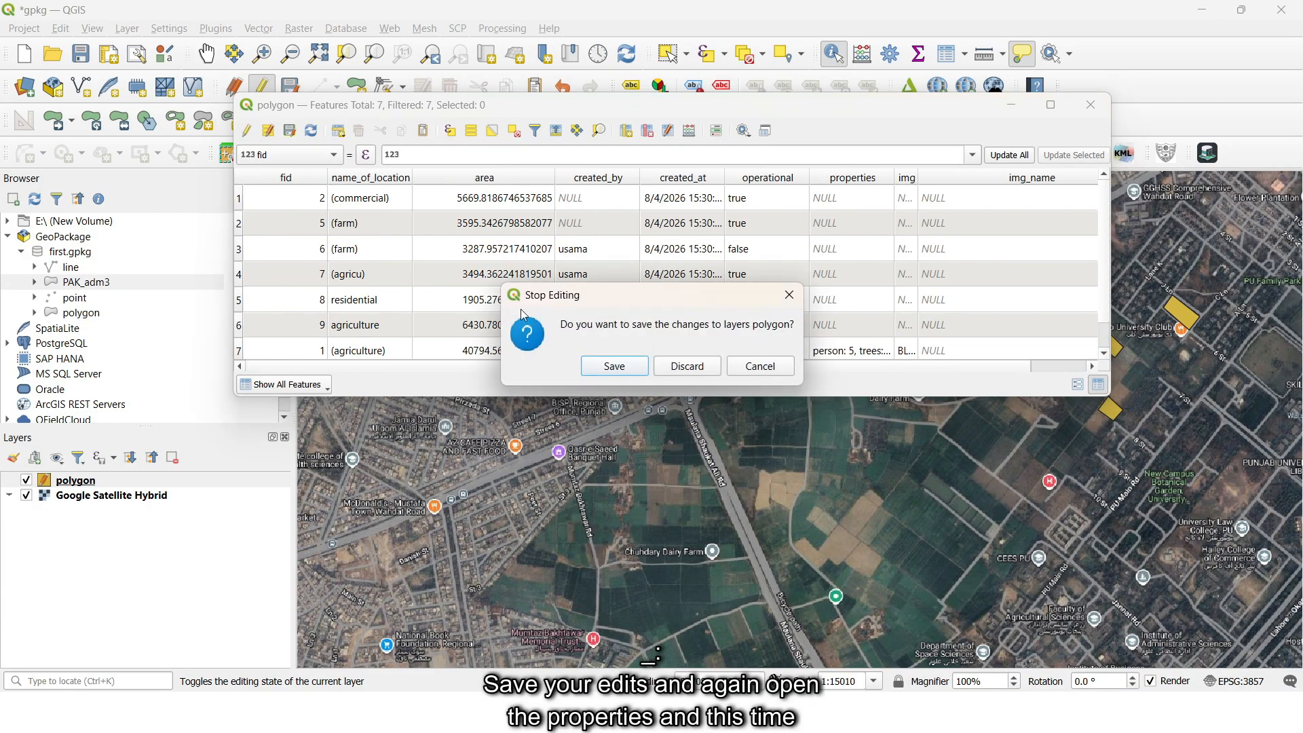
pyautogui.click(1079, 111)
# - In the polygon layer's attributes form settings, store the img_name path as Relative to Default Path and confirm
pyautogui.rightClick(101, 483)
pyautogui.click(148, 471)
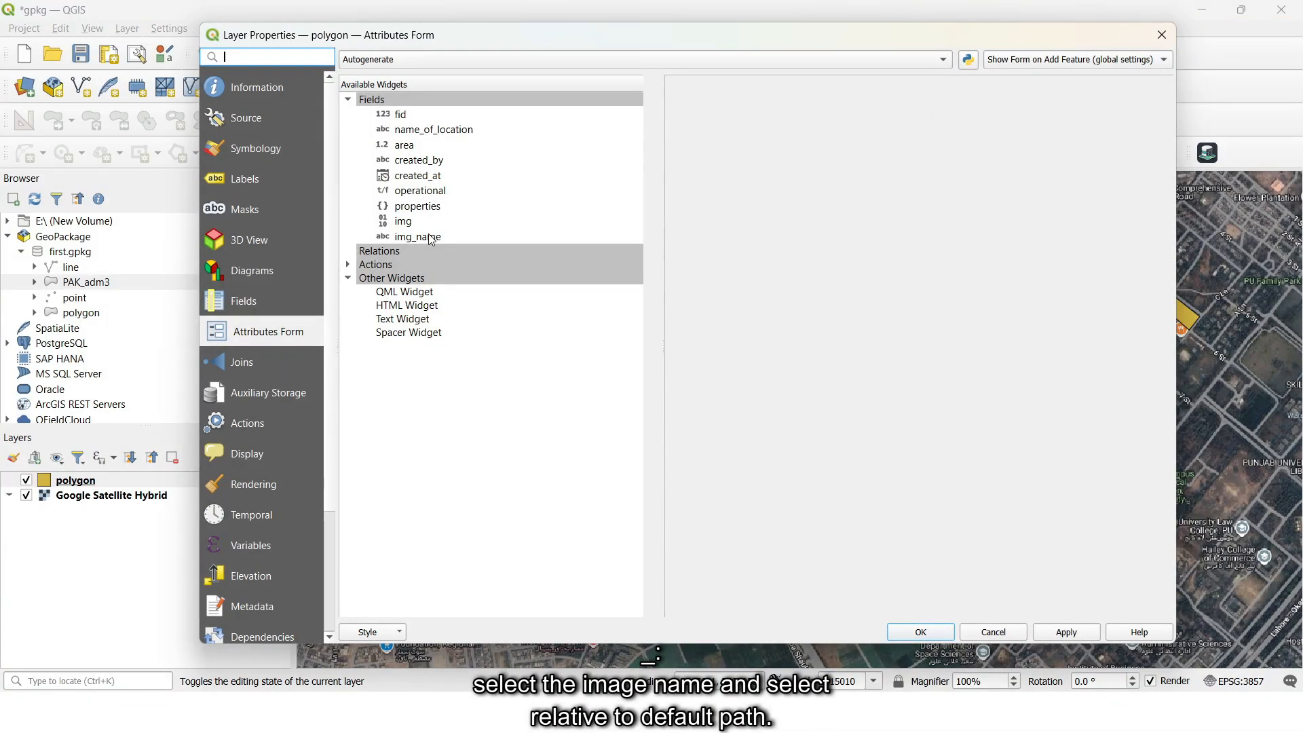
pyautogui.click(432, 239)
pyautogui.click(1023, 324)
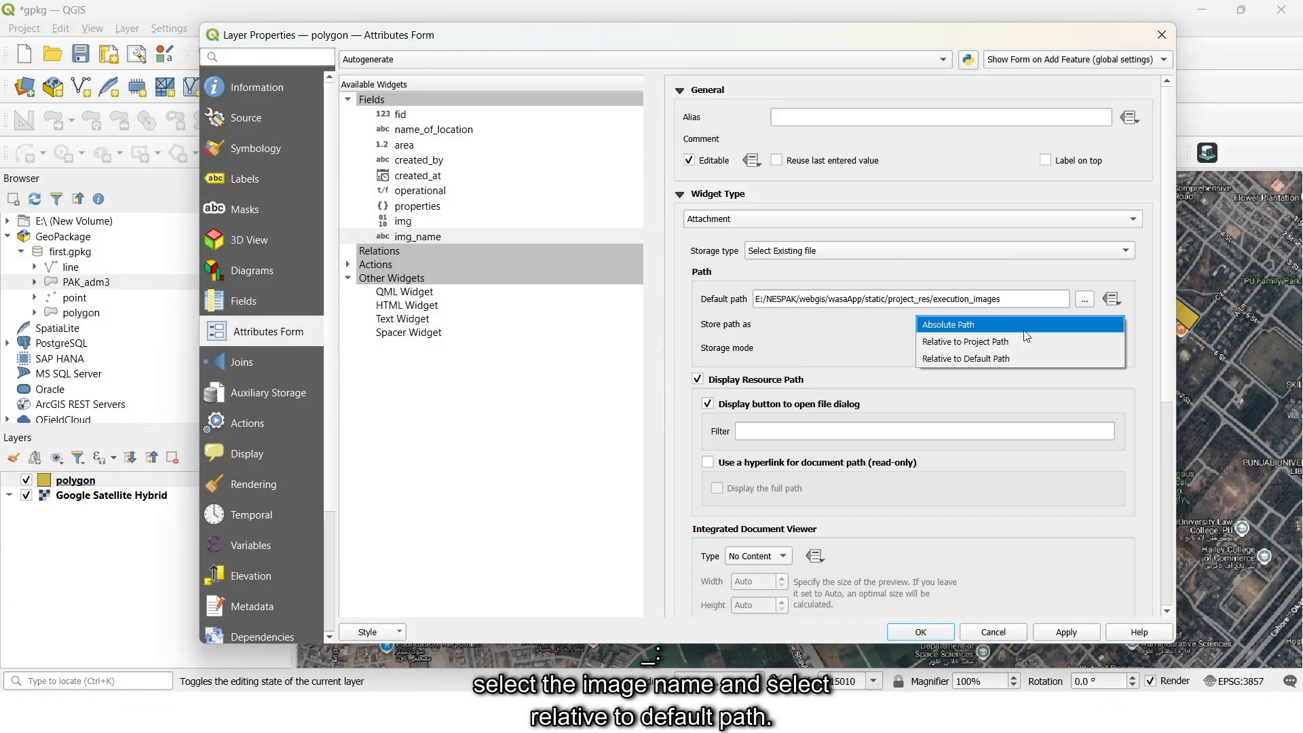
pyautogui.click(1002, 359)
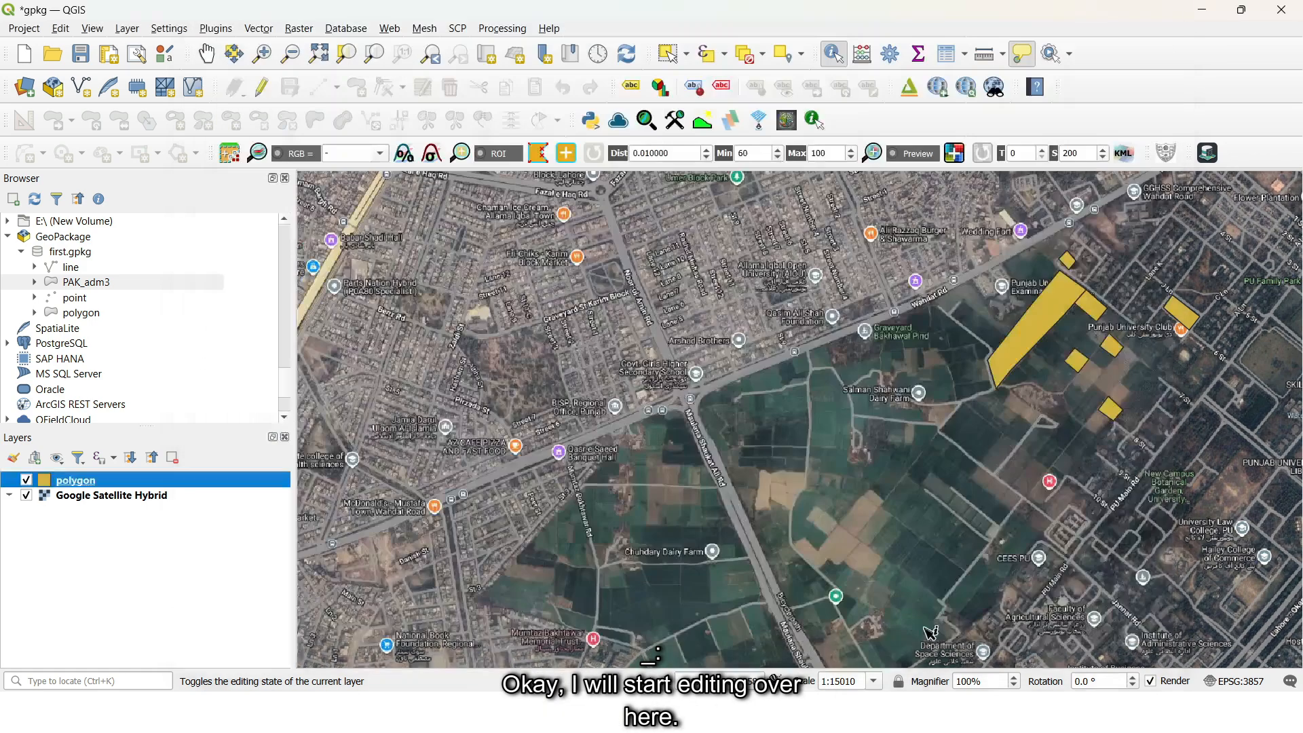
# - In the polygon layer's attribute table, attach image 1 from the execution_images folder as img_name for the feature with fid 1
pyautogui.rightClick(80, 489)
pyautogui.click(129, 264)
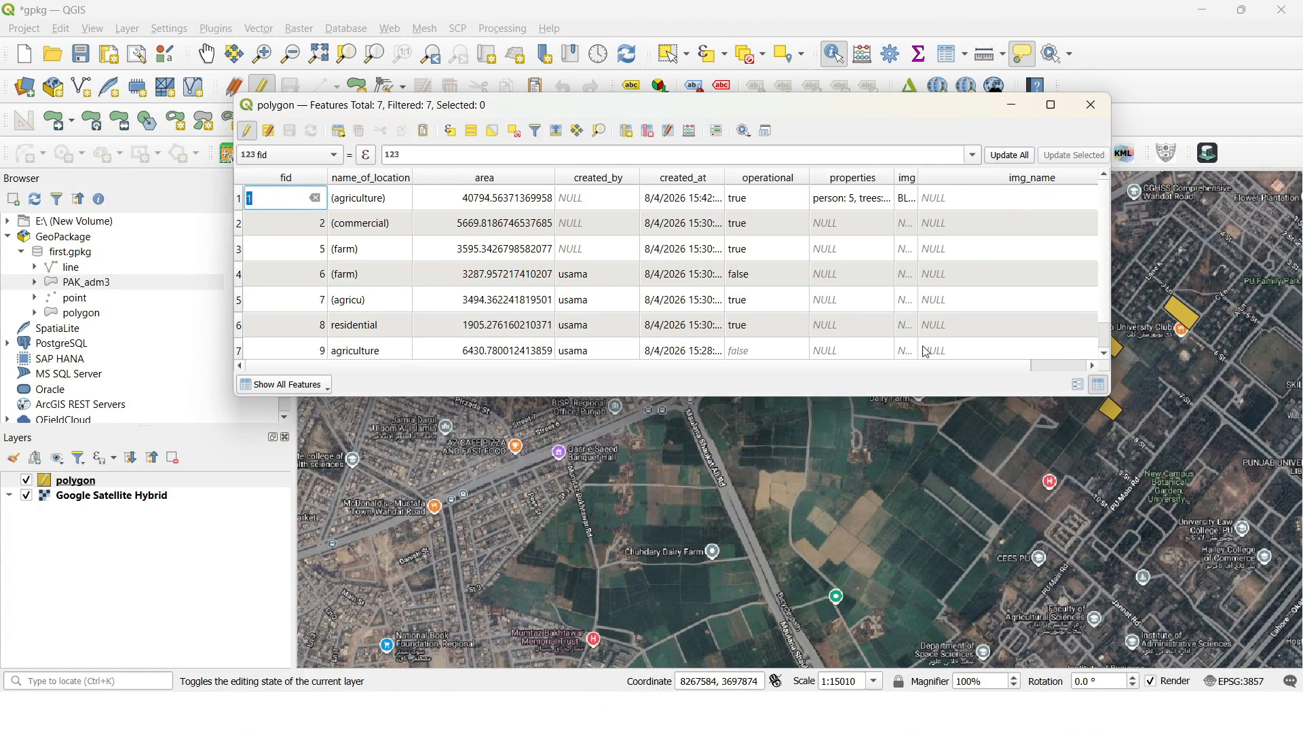
pyautogui.moveTo(911, 367); pyautogui.dragTo(1036, 369)
pyautogui.doubleClick(1084, 197)
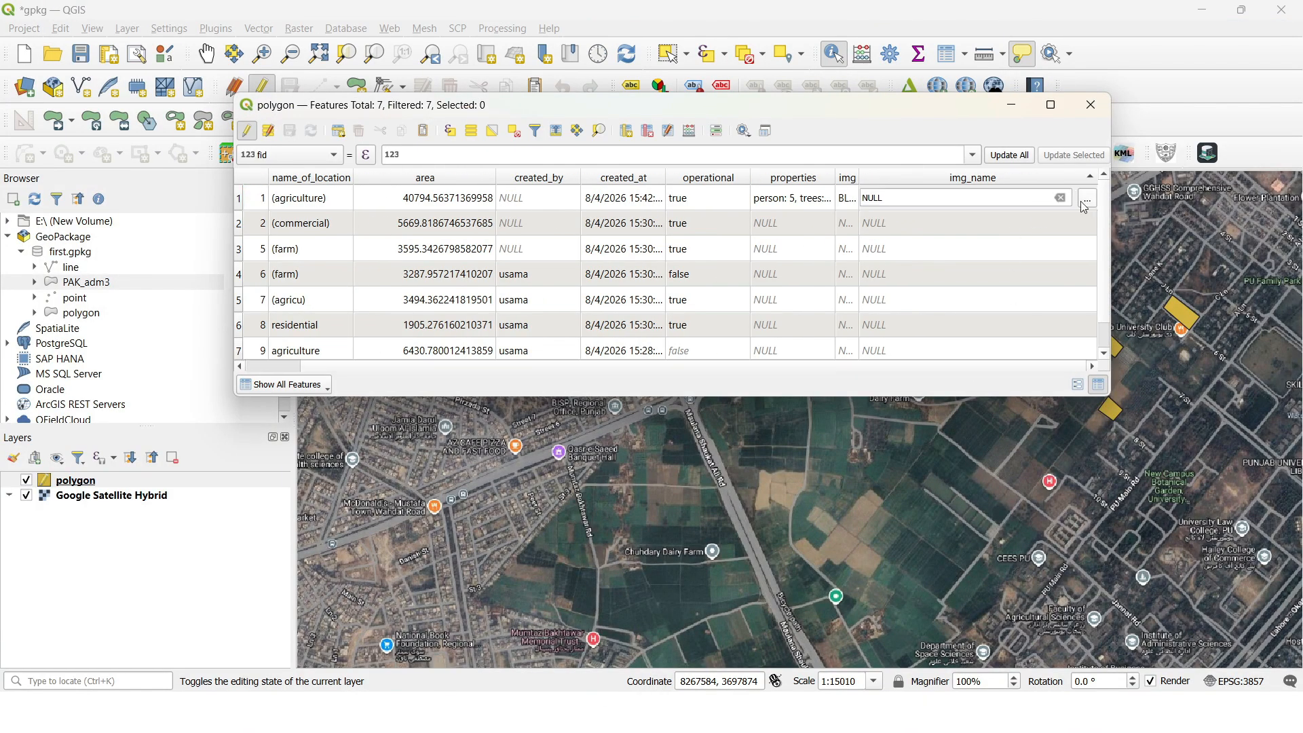
pyautogui.click(1087, 199)
pyautogui.click(502, 282)
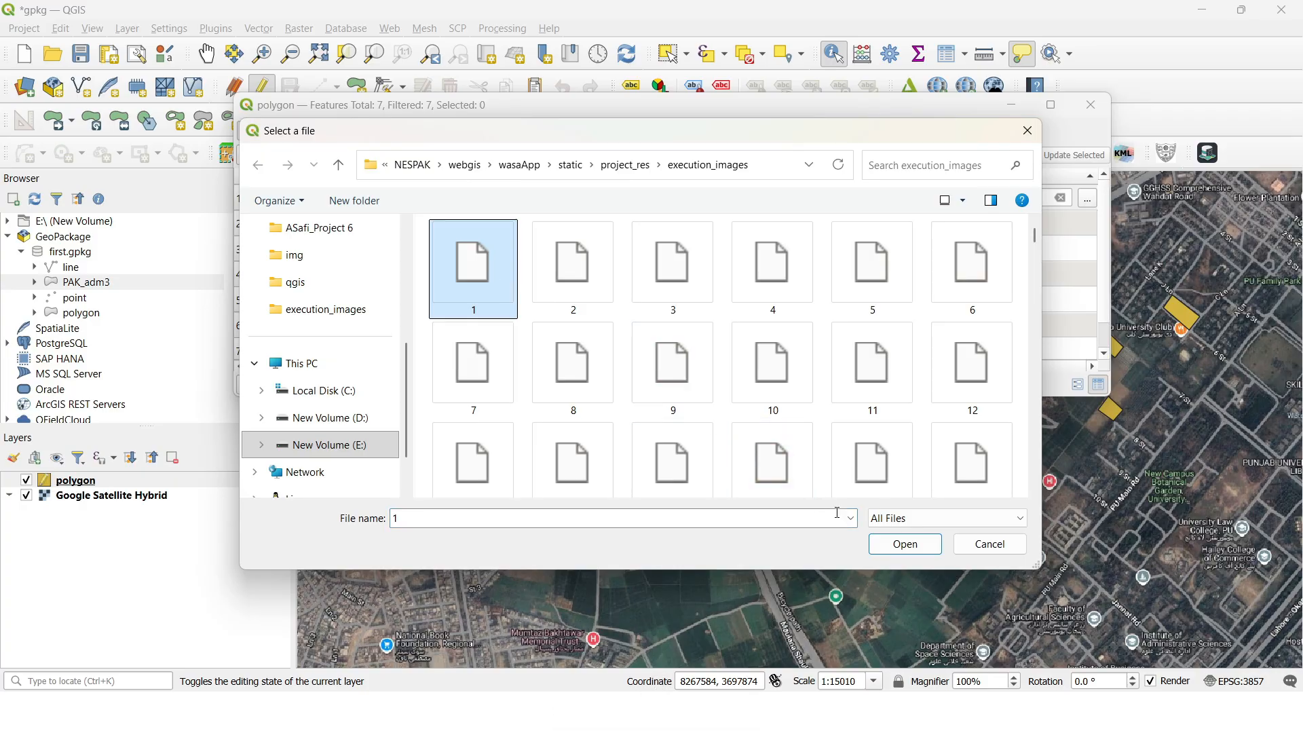
pyautogui.click(889, 544)
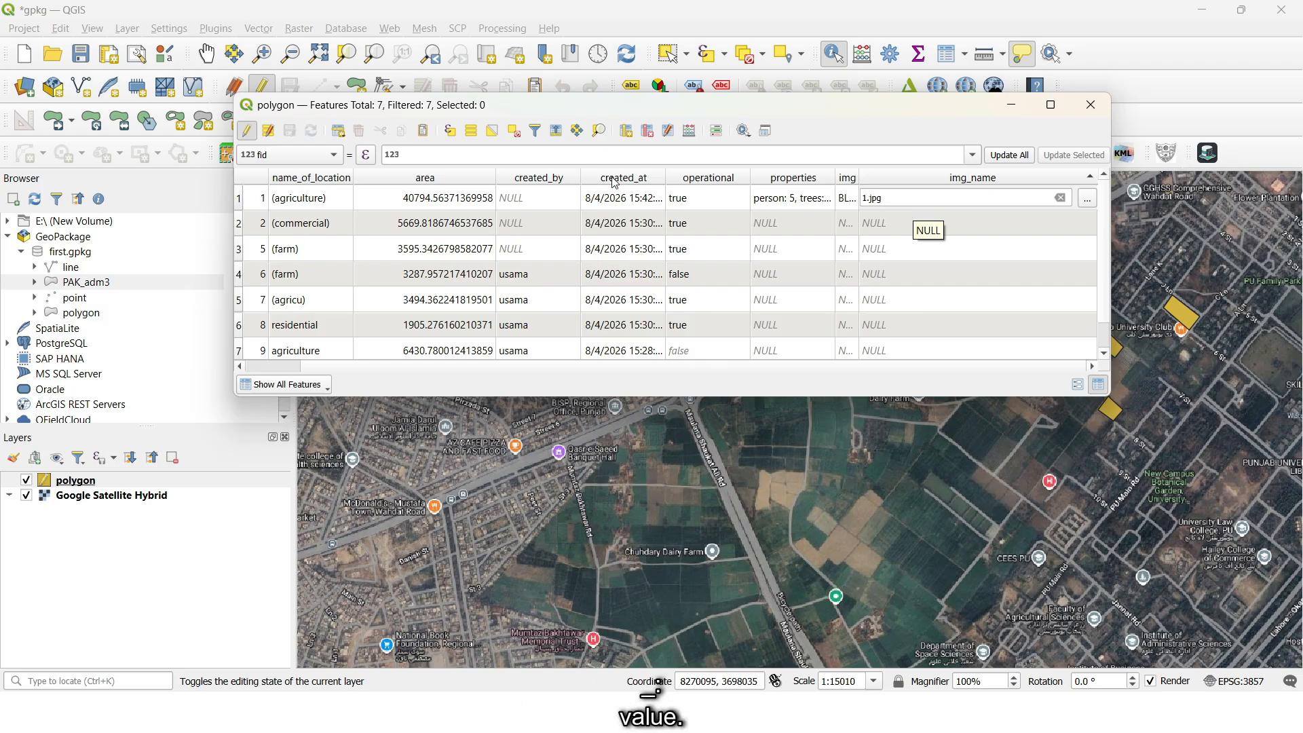
# - Stop editing the polygon layer with the changes saved, and sort the attribute table by fid in ascending order
pyautogui.click(247, 131)
pyautogui.click(628, 364)
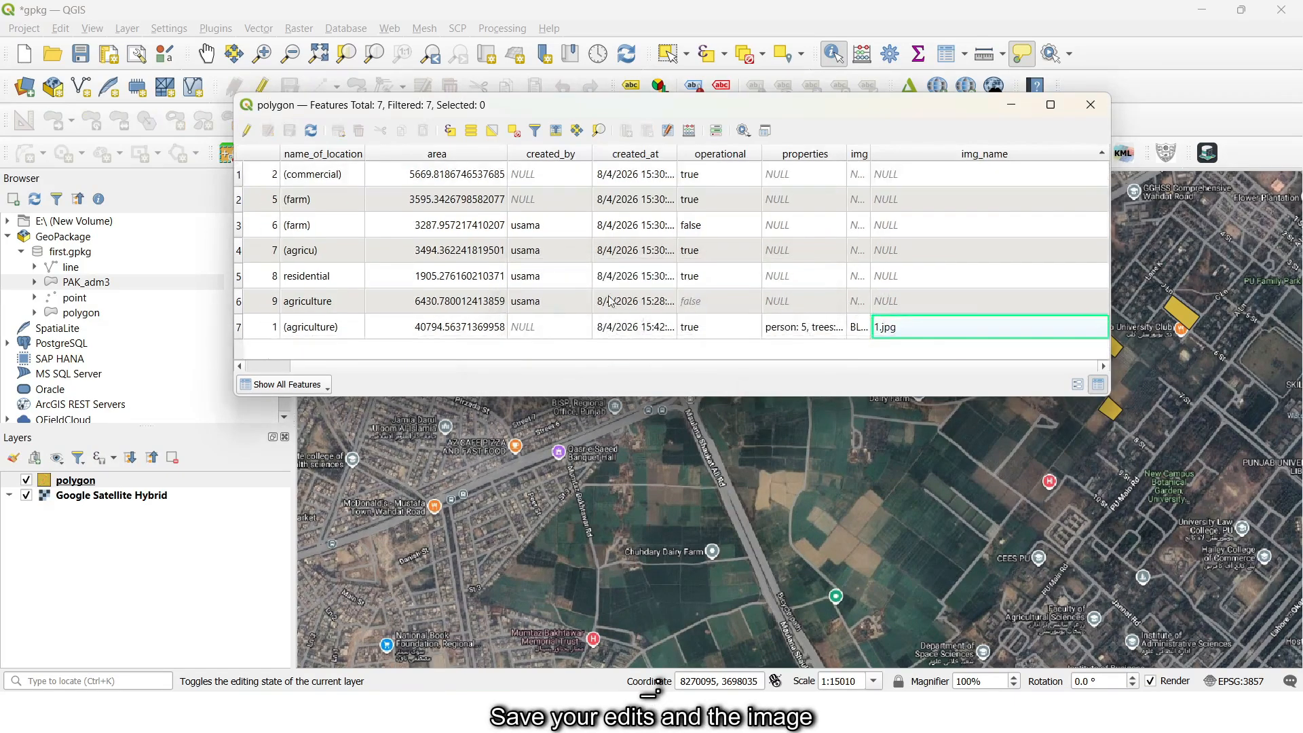
pyautogui.moveTo(308, 366); pyautogui.dragTo(258, 367)
pyautogui.click(291, 160)
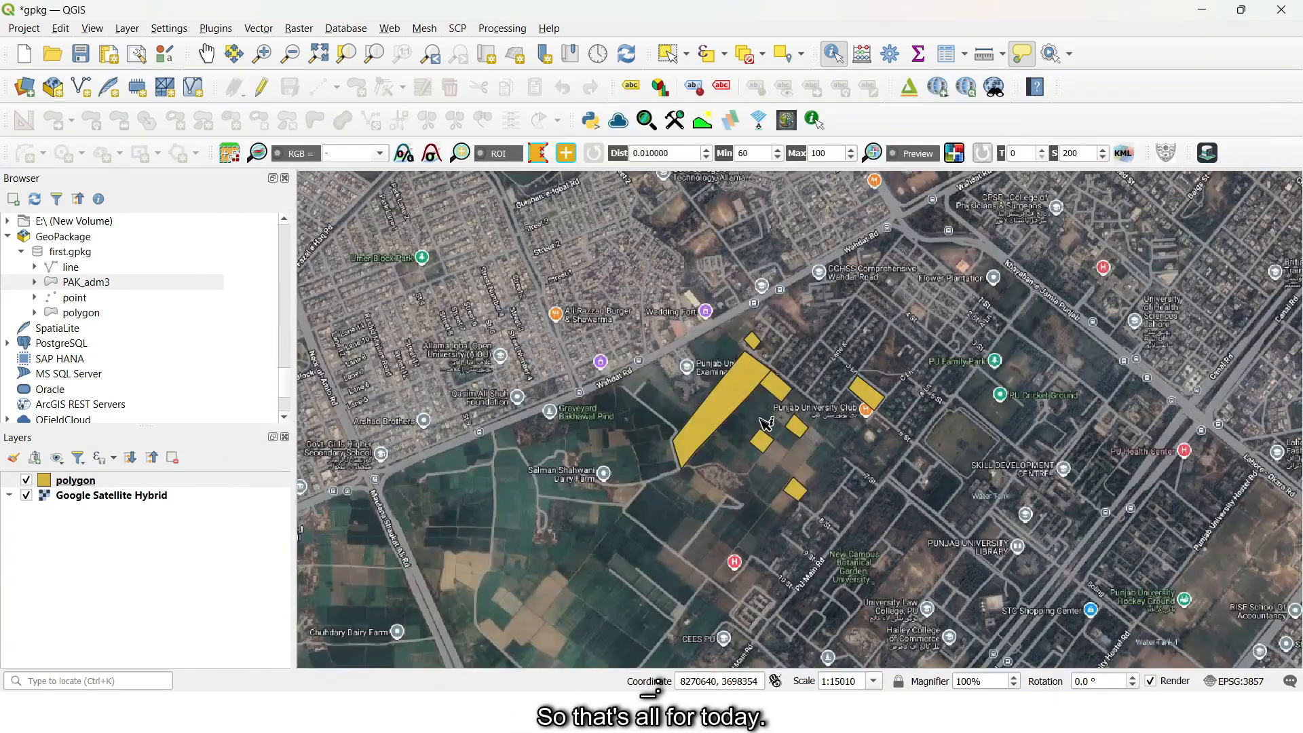
# - Inspect the polygons on the map up close and reopen the polygon layer's attribute table
pyautogui.scroll(1, 767, 423)
pyautogui.moveTo(803, 433); pyautogui.dragTo(782, 436)
pyautogui.click(114, 480)
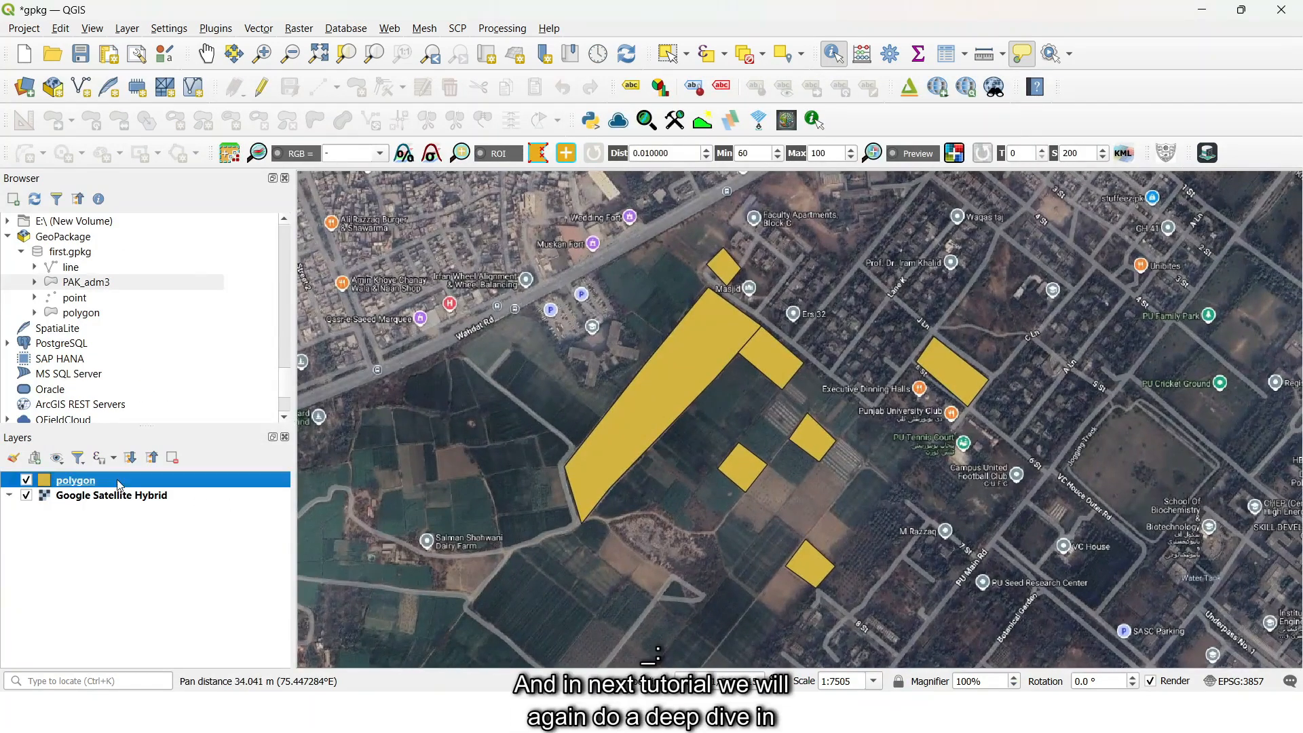
pyautogui.rightClick(114, 480)
pyautogui.click(204, 283)
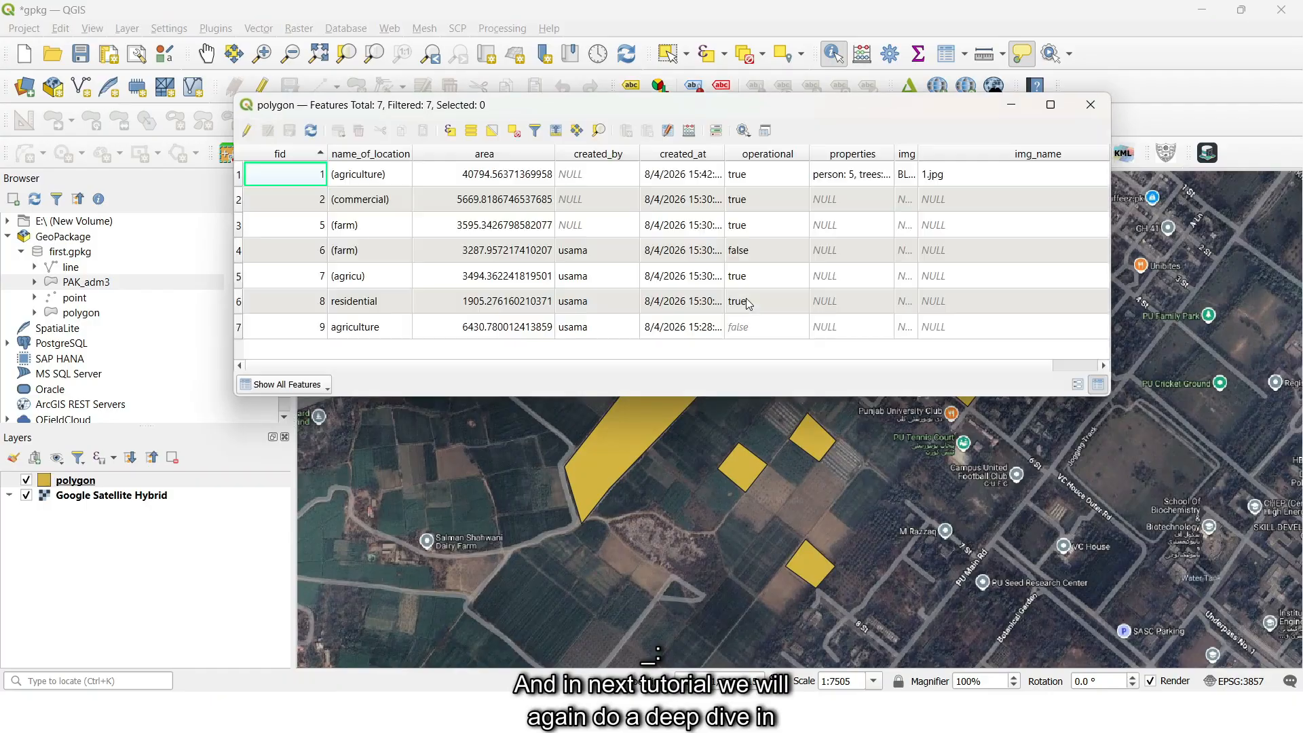